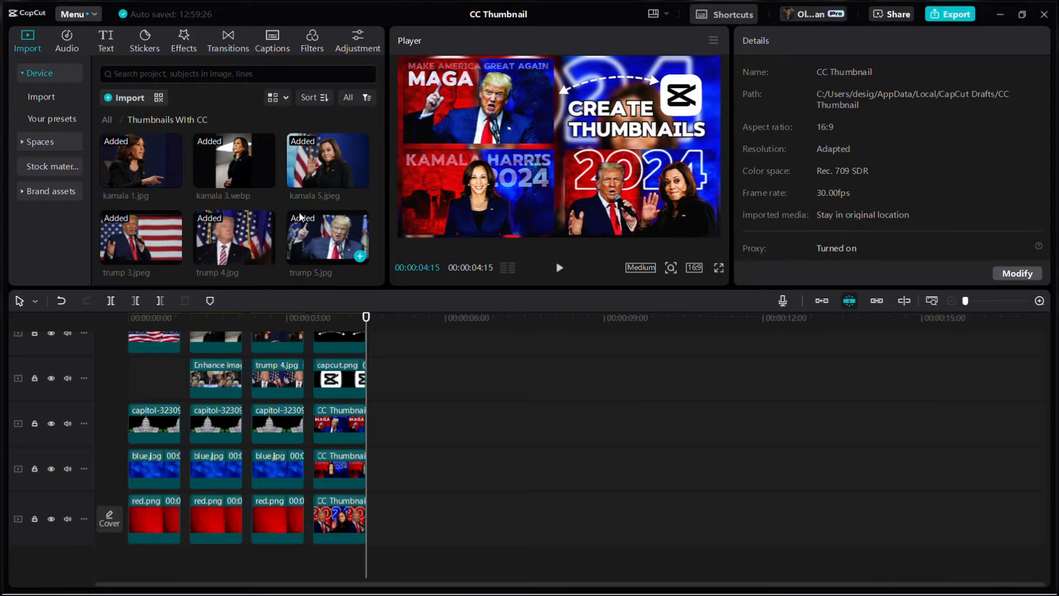
# Step: Review the imported source images available for the thumbnails in the project media
pyautogui.scroll(-2, 297, 210)
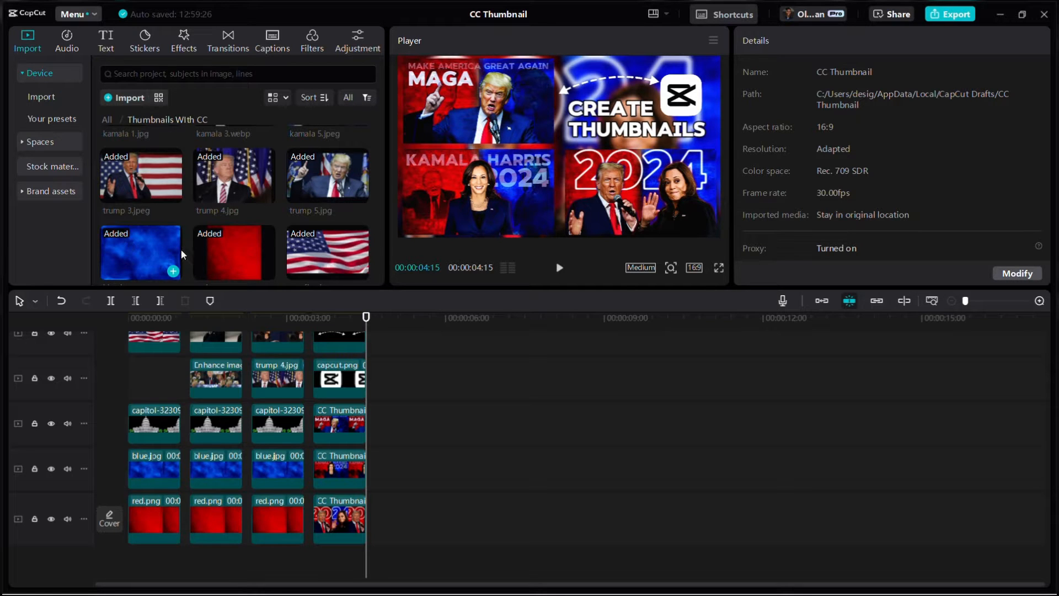
pyautogui.scroll(-2, 329, 247)
pyautogui.scroll(-2, 330, 247)
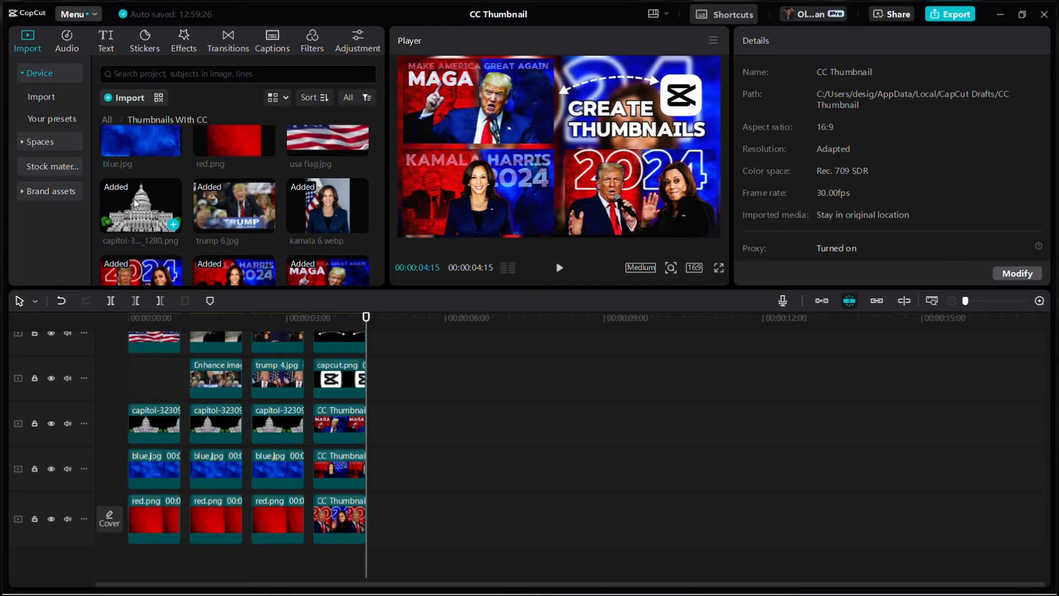
pyautogui.scroll(4, 133, 202)
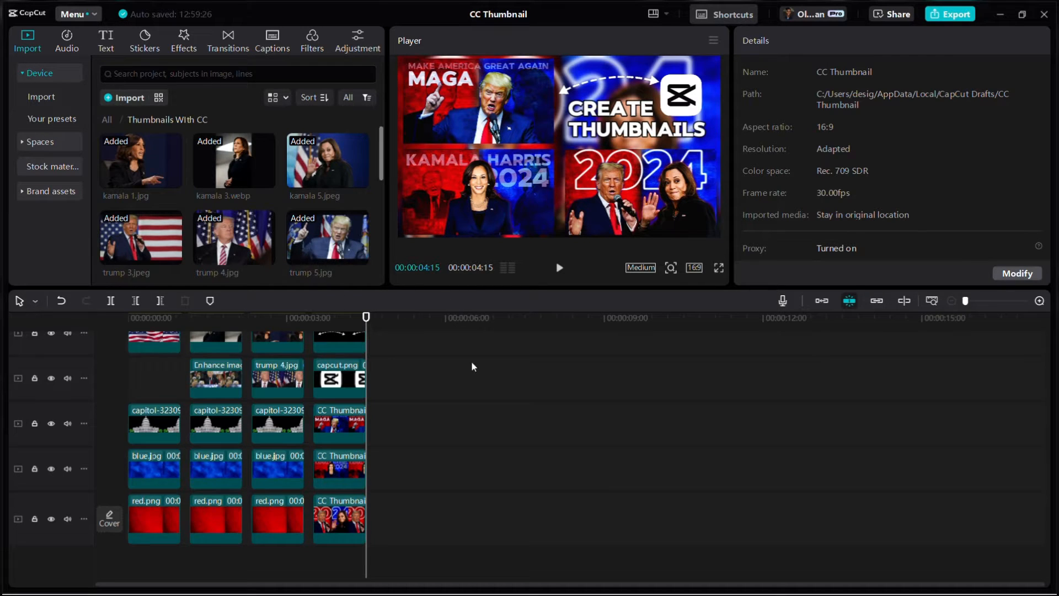
# Step: Preview each of the four finished thumbnail designs on the timeline and examine the layers they are built from
pyautogui.click(157, 319)
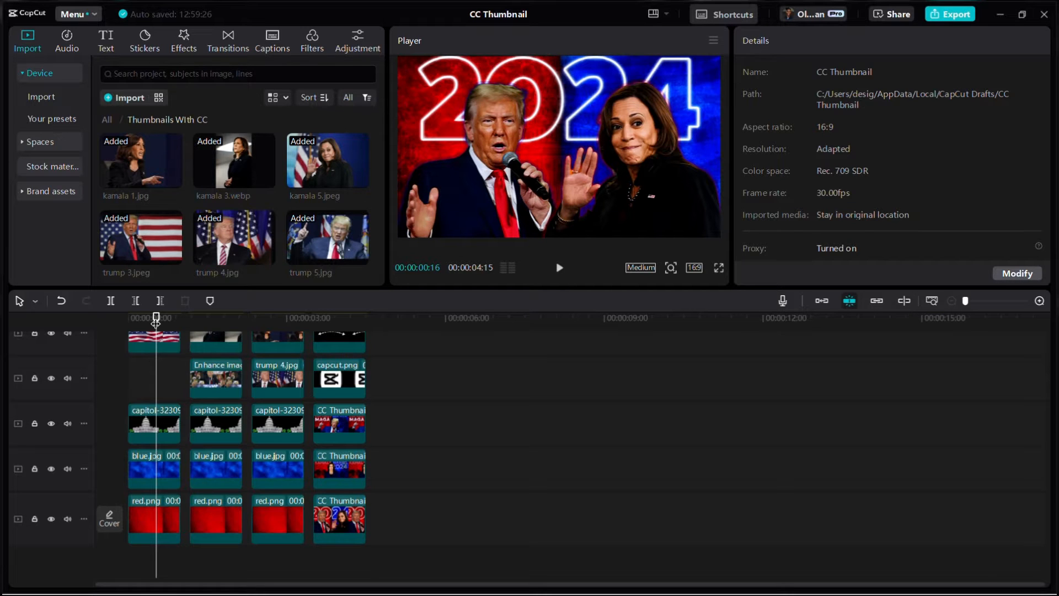
pyautogui.scroll(4, 161, 375)
pyautogui.scroll(-4, 161, 376)
pyautogui.click(221, 324)
pyautogui.scroll(3, 215, 343)
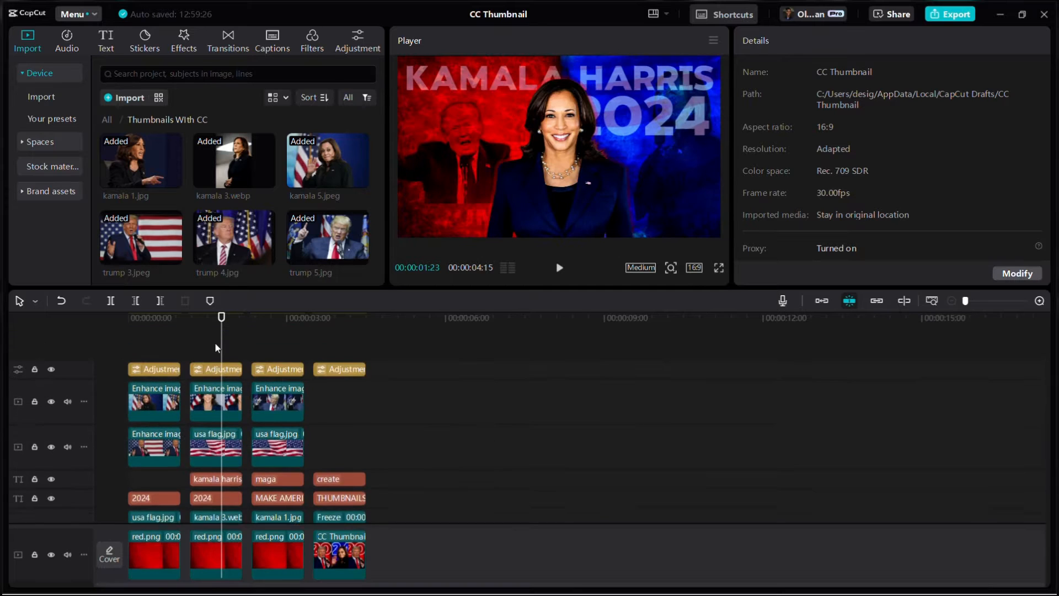
pyautogui.scroll(-4, 215, 343)
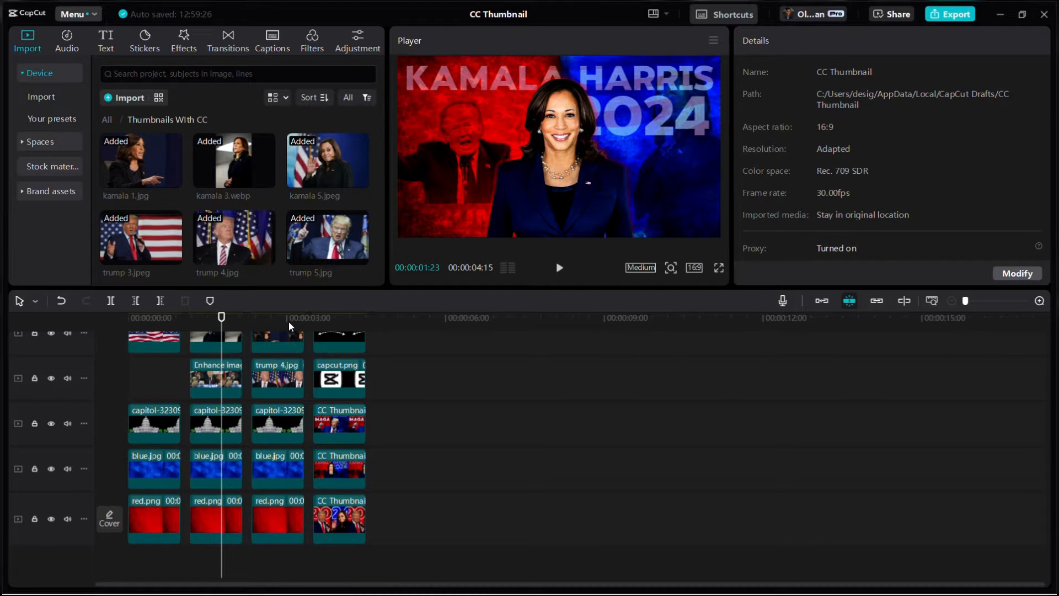
pyautogui.click(289, 322)
pyautogui.scroll(4, 274, 406)
pyautogui.scroll(-4, 274, 409)
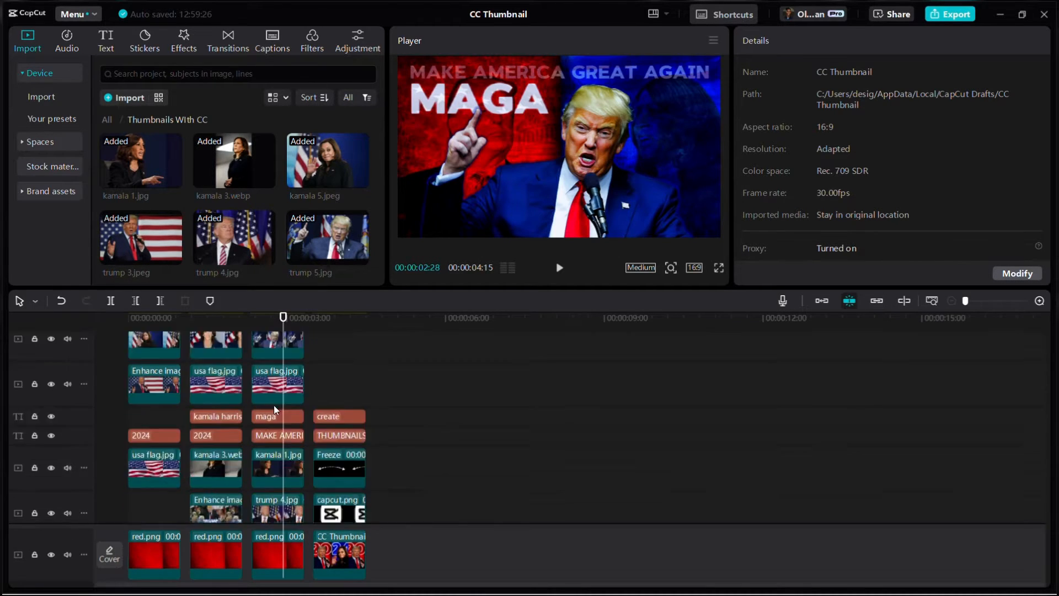
pyautogui.scroll(5, 274, 405)
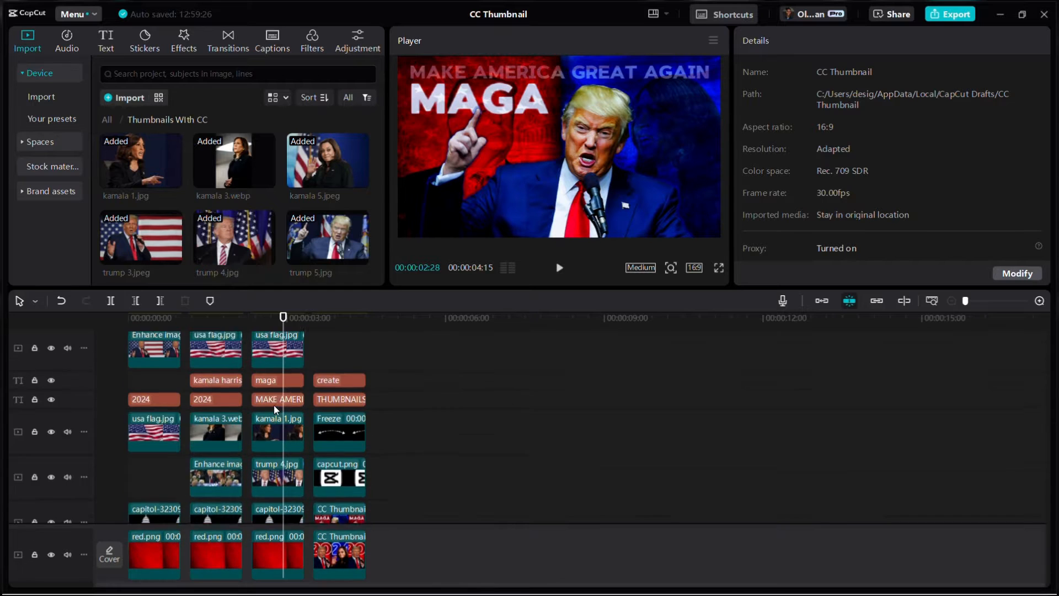
pyautogui.click(339, 324)
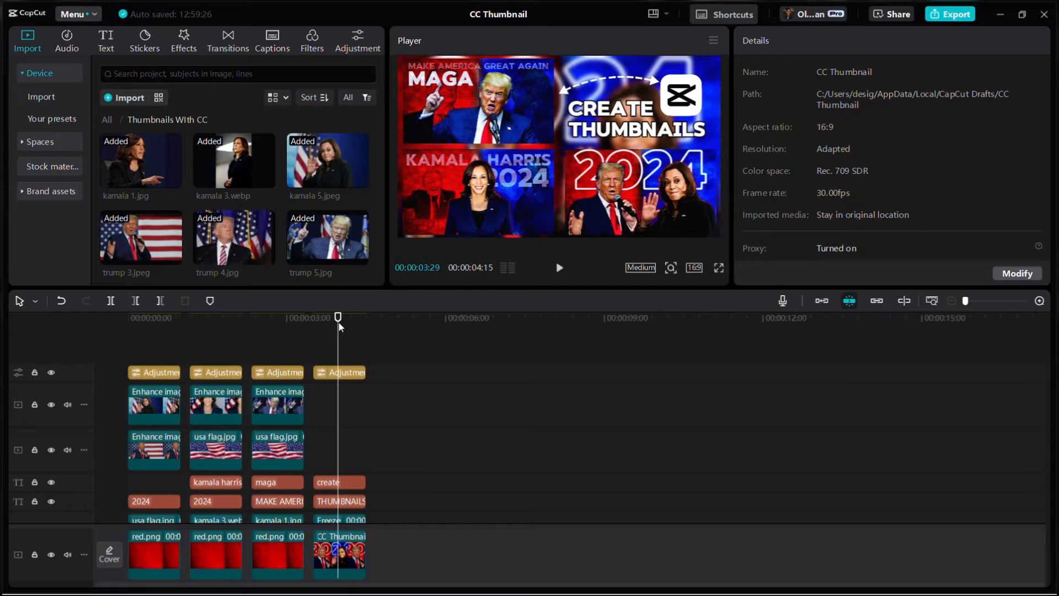
pyautogui.scroll(-4, 353, 425)
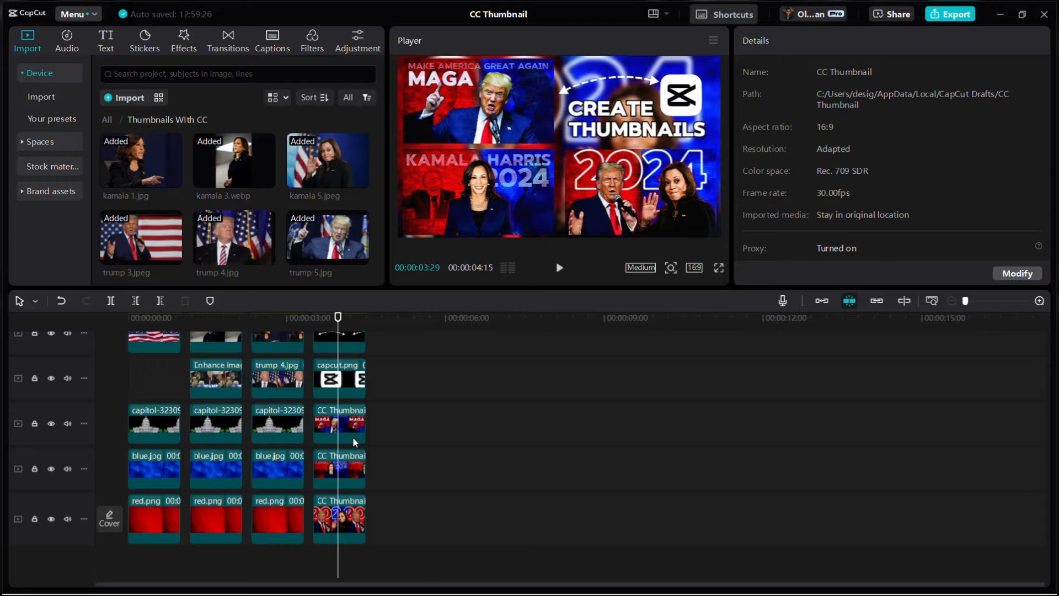
# Step: Add blue.jpg to the main track after the last thumbnail and stack red.png on the track above it
pyautogui.scroll(-2, 232, 180)
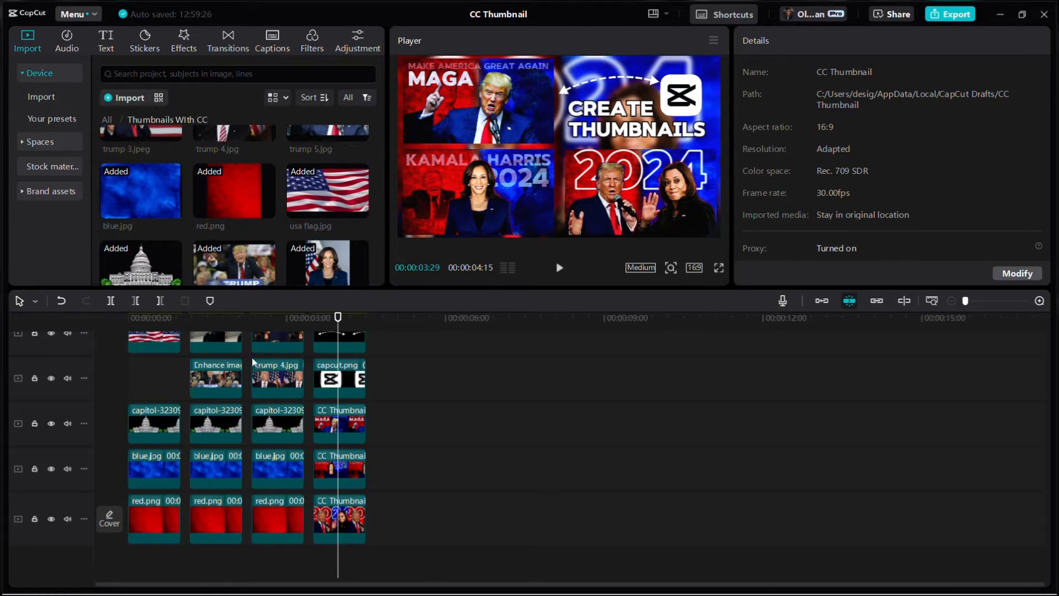
pyautogui.click(156, 319)
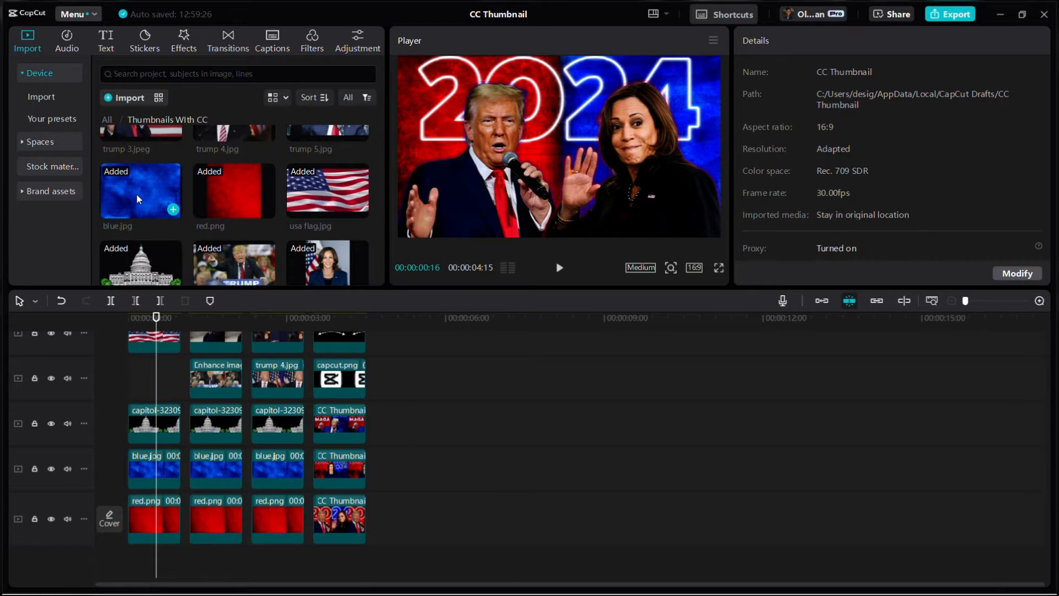
pyautogui.moveTo(137, 194); pyautogui.dragTo(393, 525)
pyautogui.click(406, 439)
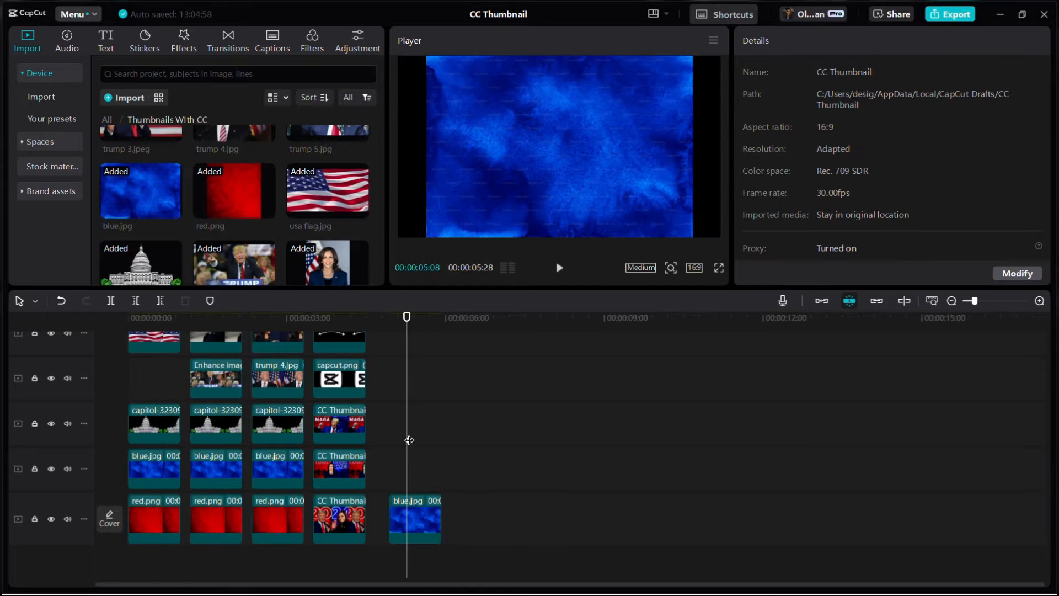
pyautogui.moveTo(226, 194); pyautogui.dragTo(392, 471)
pyautogui.click(414, 440)
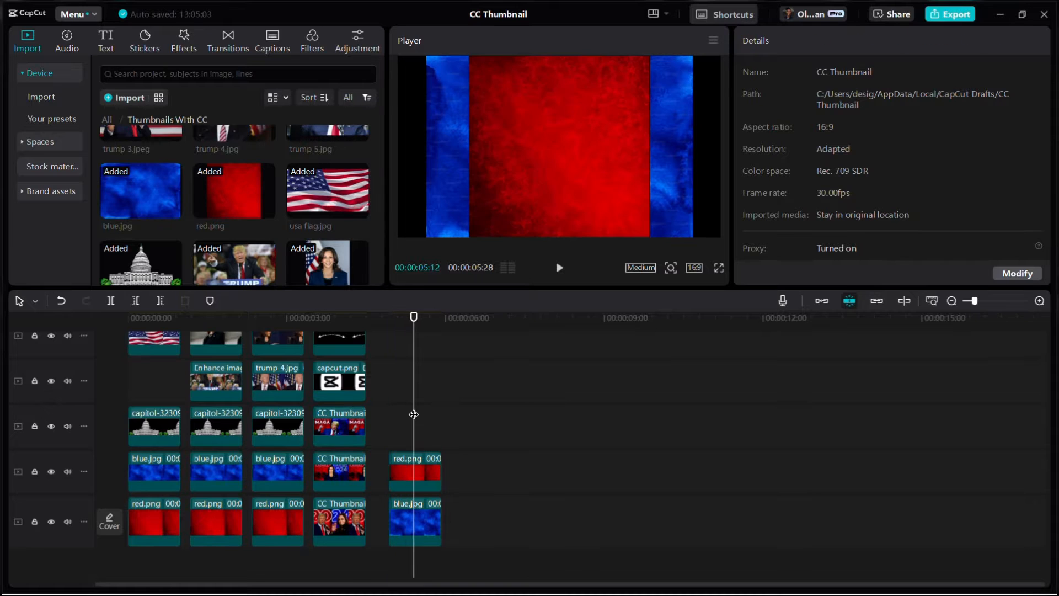
# Step: Move the red image to the left edge of the frame and the blue image to the right edge
pyautogui.click(405, 525)
pyautogui.moveTo(456, 133); pyautogui.dragTo(363, 164)
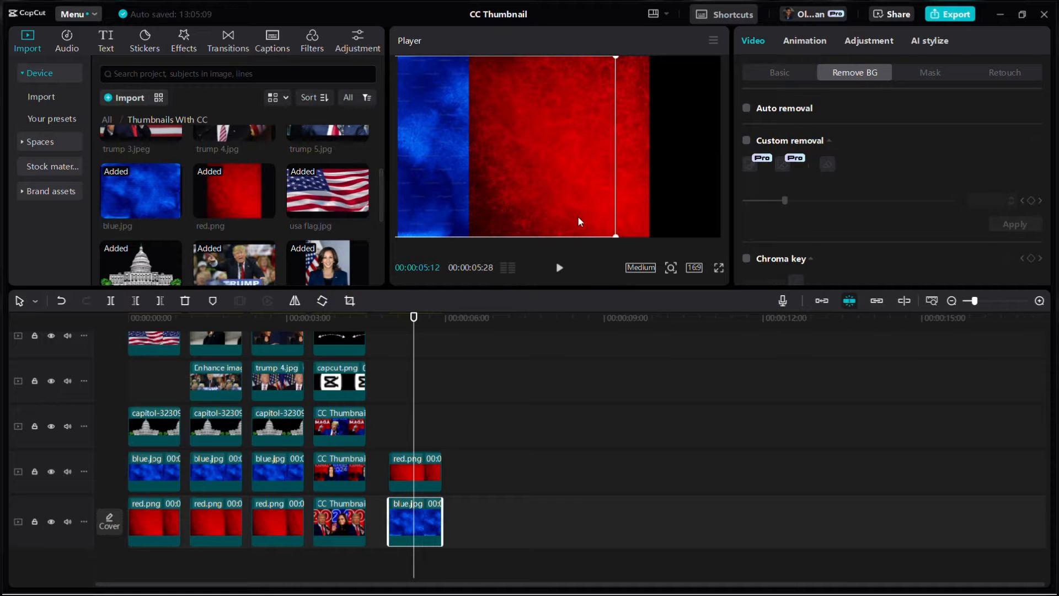
pyautogui.click(628, 200)
pyautogui.moveTo(604, 196); pyautogui.dragTo(529, 194)
pyautogui.click(619, 158)
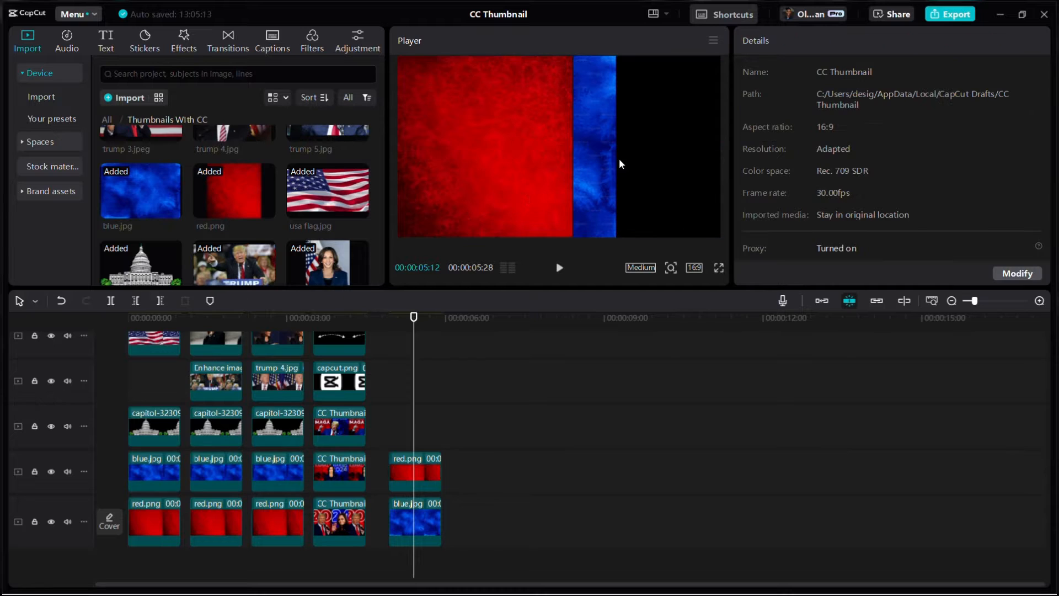
pyautogui.click(421, 521)
pyautogui.moveTo(587, 160); pyautogui.dragTo(689, 163)
# Step: Compare the new background with the first thumbnail and nudge the red image left until the seam sits near the frame's centre
pyautogui.click(157, 325)
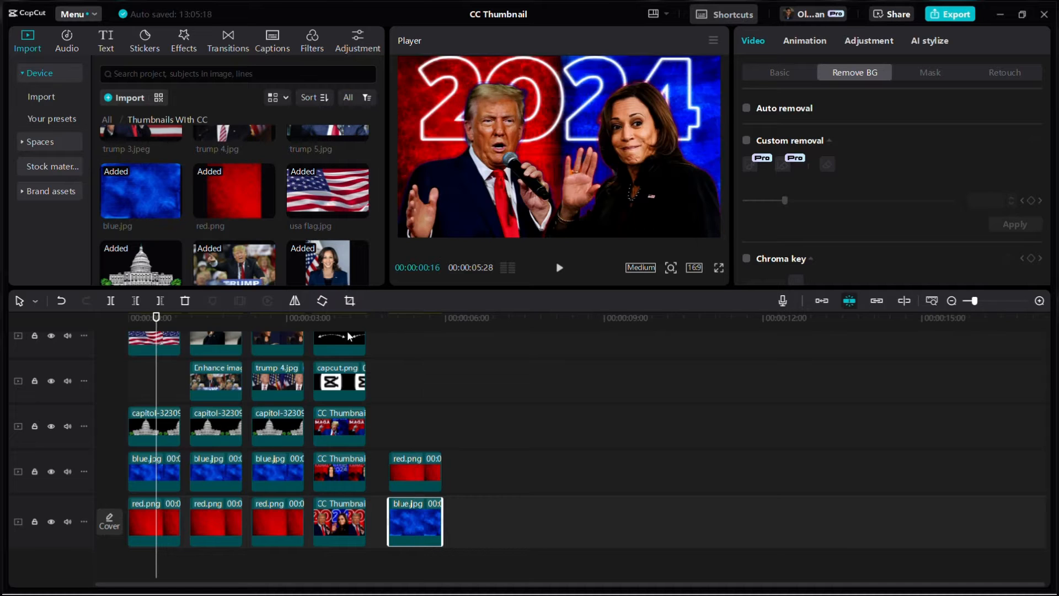
pyautogui.click(407, 325)
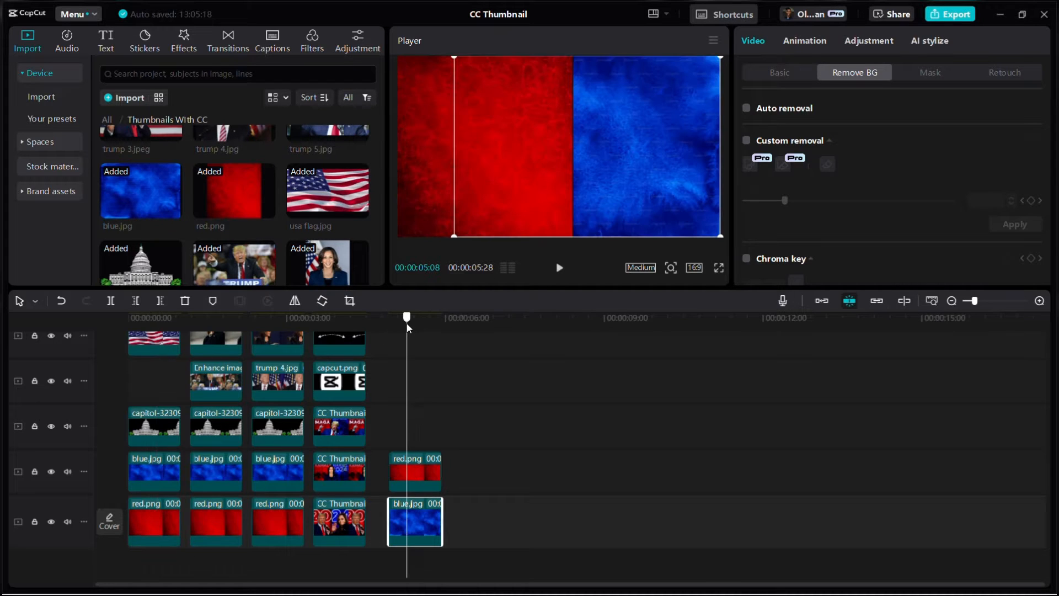
pyautogui.click(419, 473)
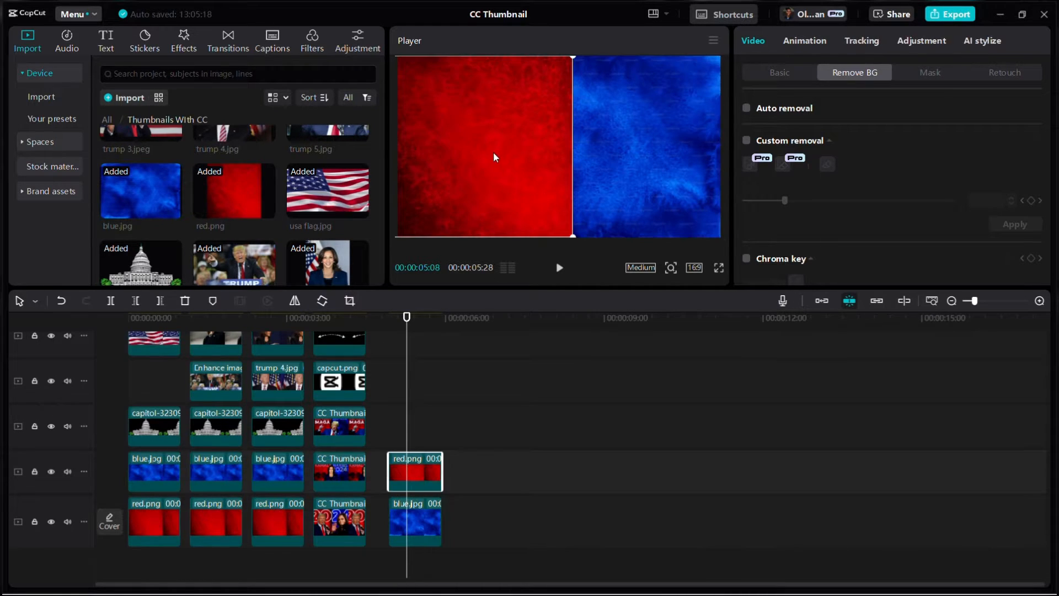
pyautogui.moveTo(494, 152); pyautogui.dragTo(487, 147)
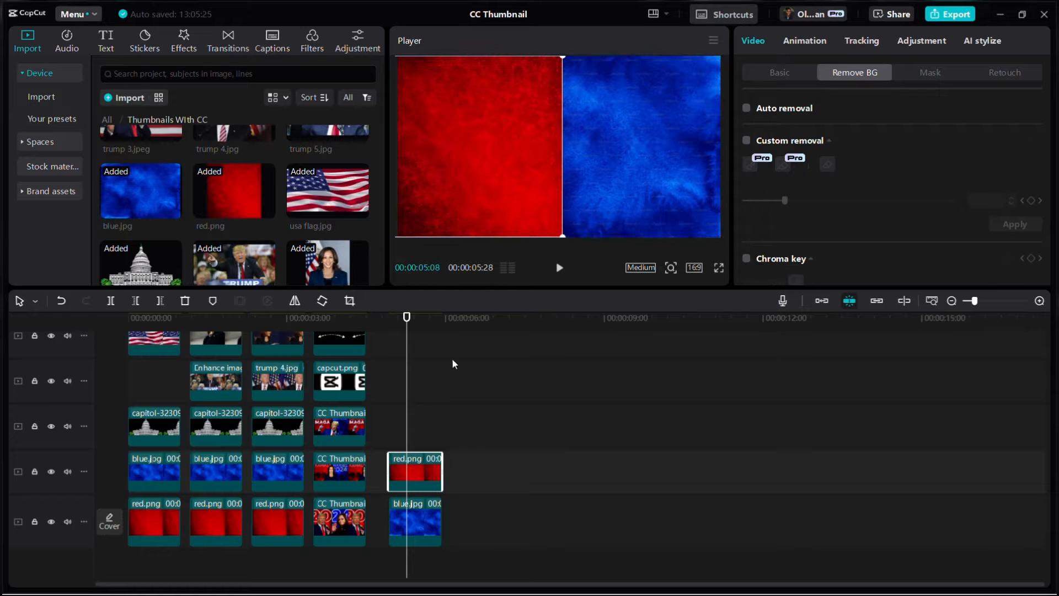
# Step: Add the Capitol PNG as a layer above the red and blue backgrounds, centred in the frame
pyautogui.click(150, 318)
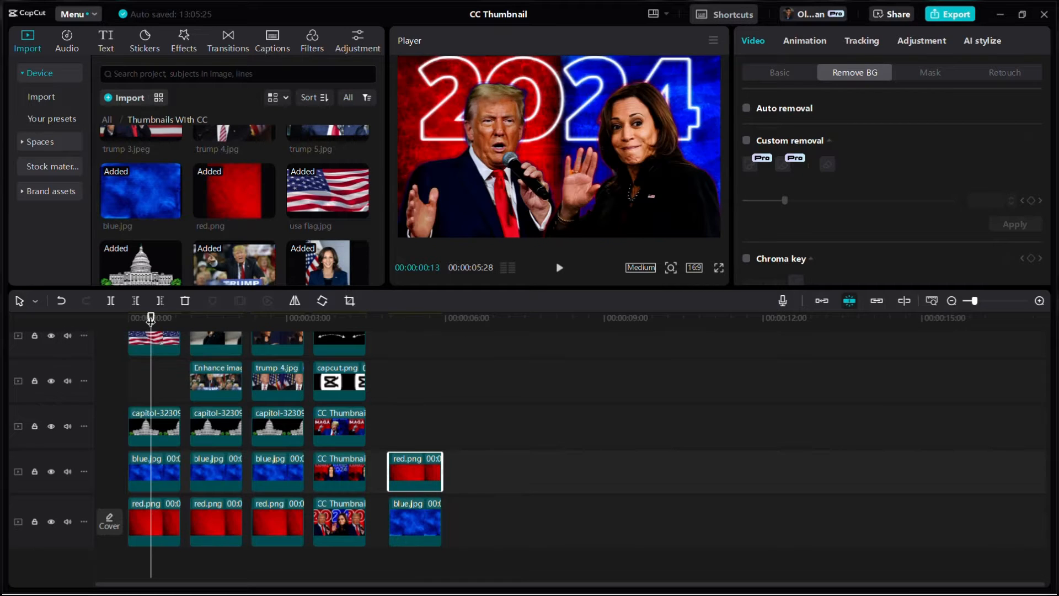
pyautogui.click(426, 336)
pyautogui.scroll(-1, 168, 168)
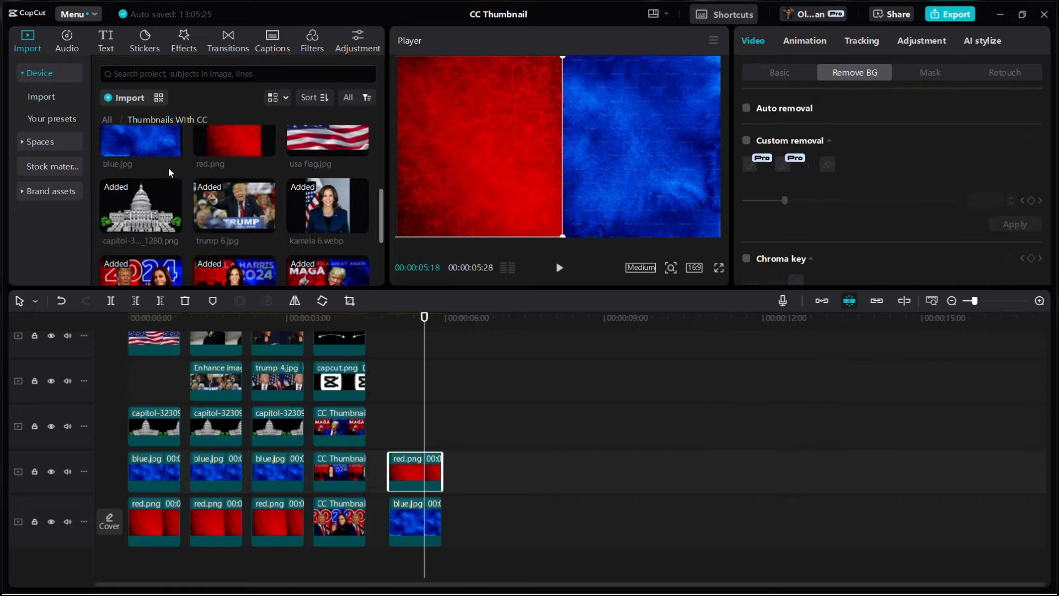
pyautogui.moveTo(146, 205); pyautogui.dragTo(391, 427)
pyautogui.click(415, 388)
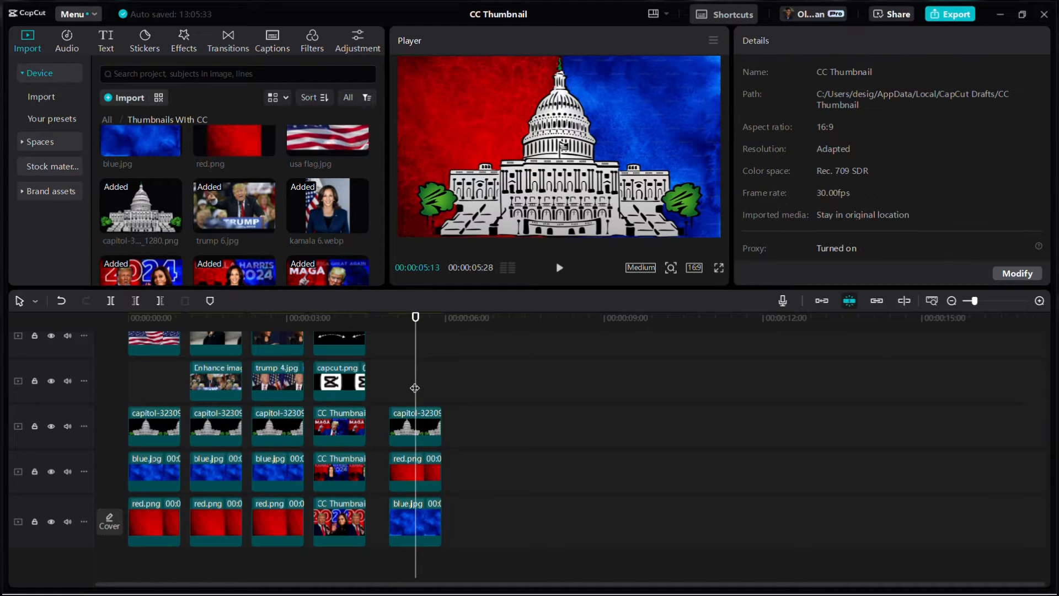
pyautogui.click(423, 381)
pyautogui.click(419, 424)
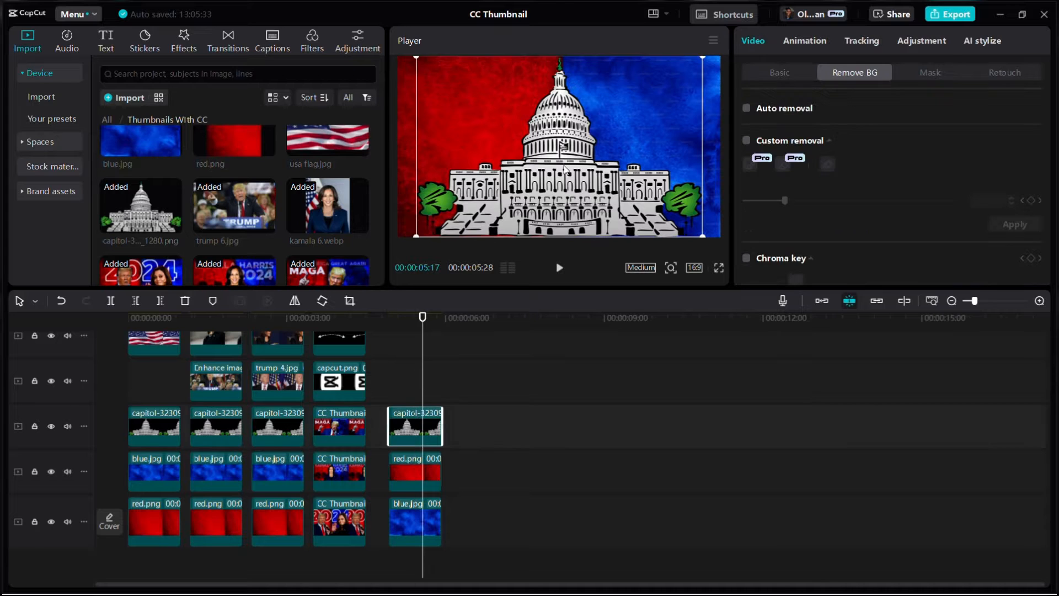
pyautogui.moveTo(574, 161); pyautogui.dragTo(578, 154)
pyautogui.click(410, 380)
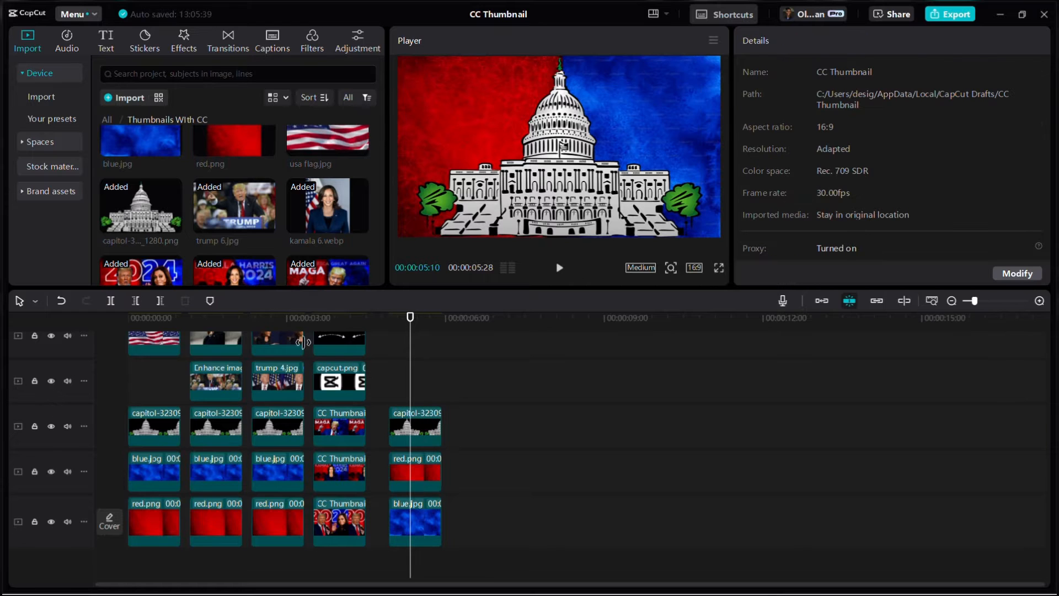
# Step: Add usa flag.jpg as a layer above the Capitol and scale it to 107% so it fills the frame
pyautogui.scroll(2, 141, 391)
pyautogui.scroll(1, 299, 189)
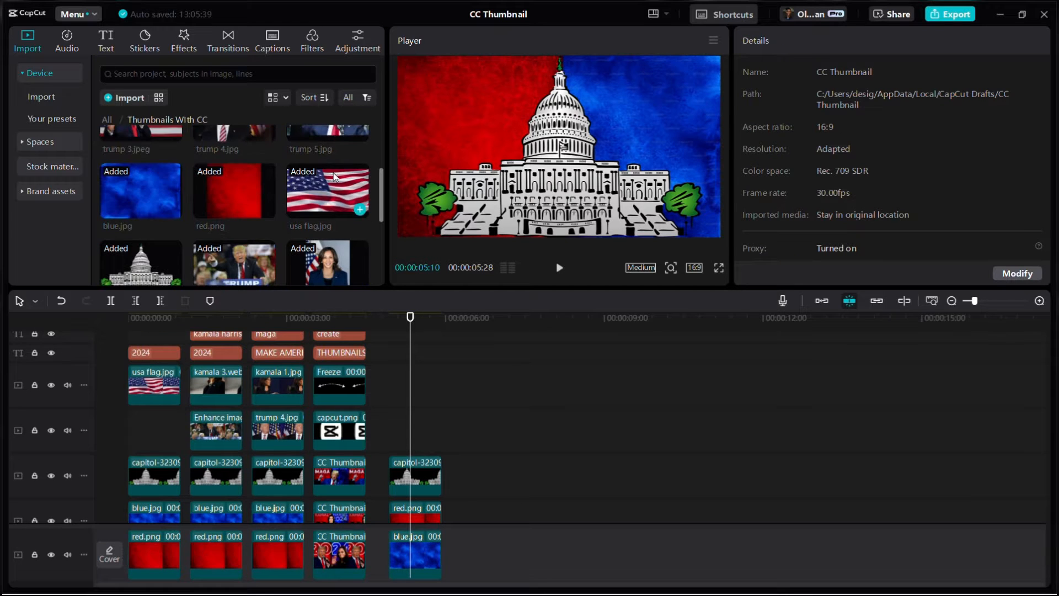
pyautogui.moveTo(324, 188); pyautogui.dragTo(394, 421)
pyautogui.click(425, 374)
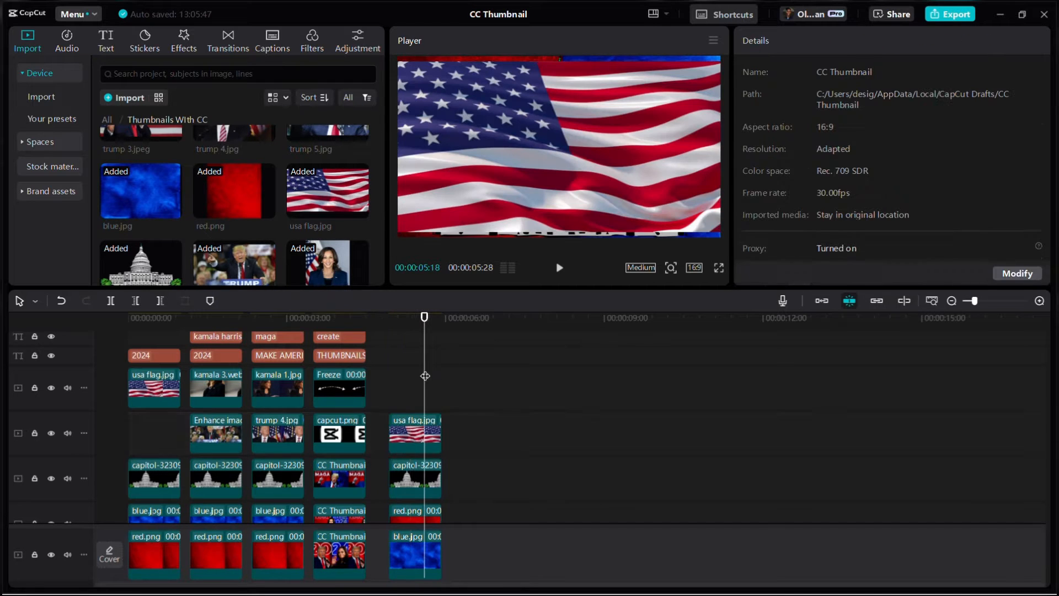
pyautogui.click(425, 434)
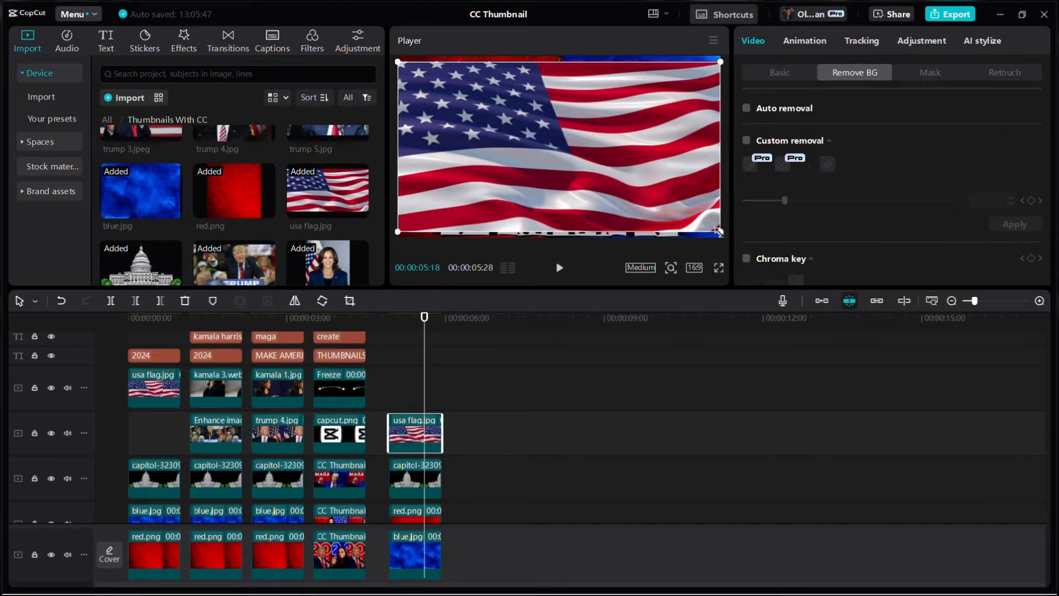
pyautogui.moveTo(720, 232); pyautogui.dragTo(731, 237)
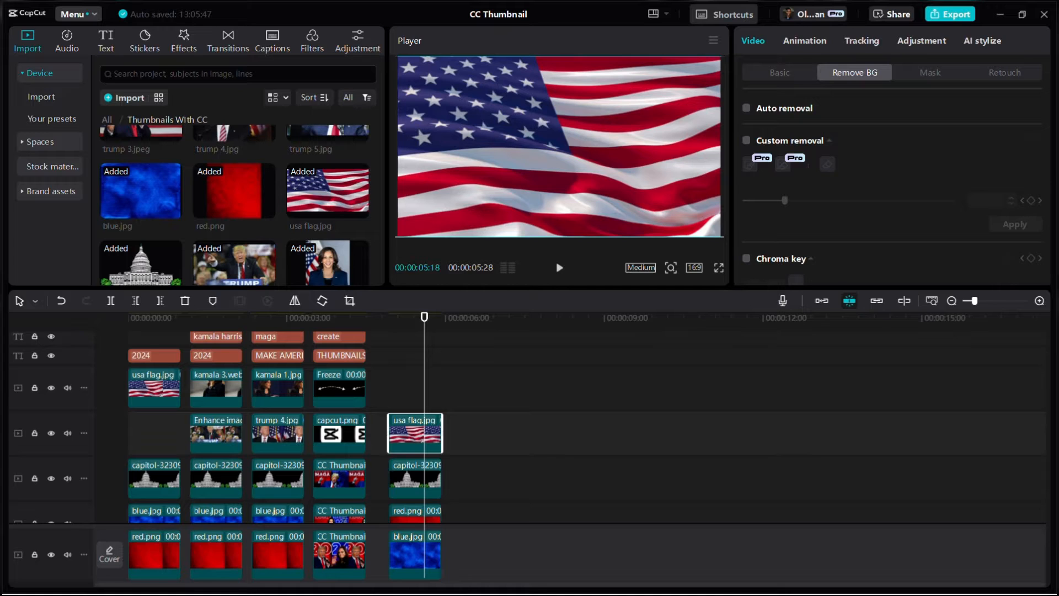
# Step: Set the flag layer's blend mode to Darken and its opacity to 21%
pyautogui.click(771, 69)
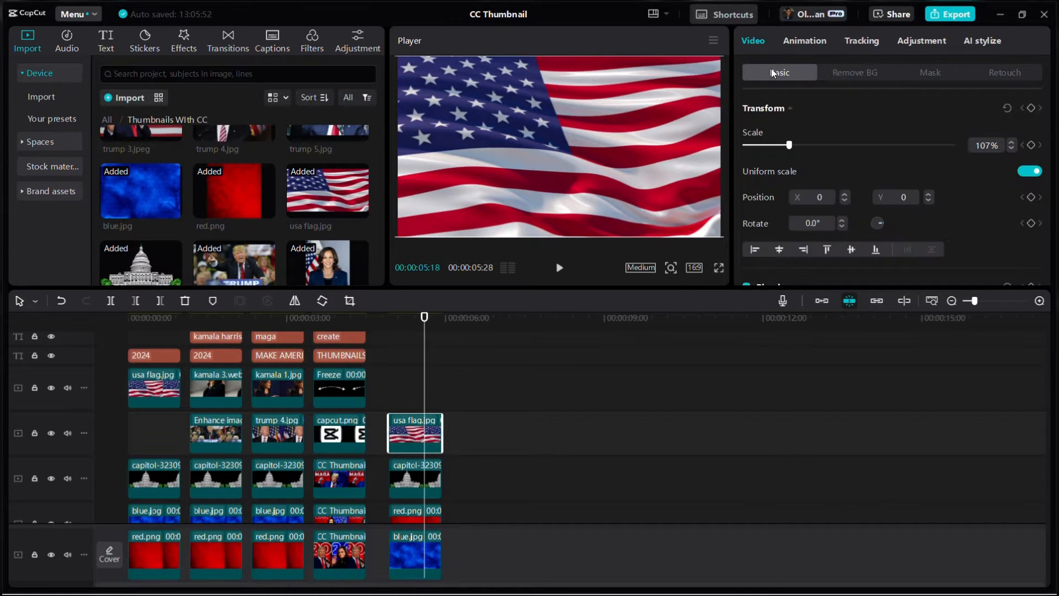
pyautogui.scroll(-2, 809, 154)
pyautogui.scroll(-1, 809, 154)
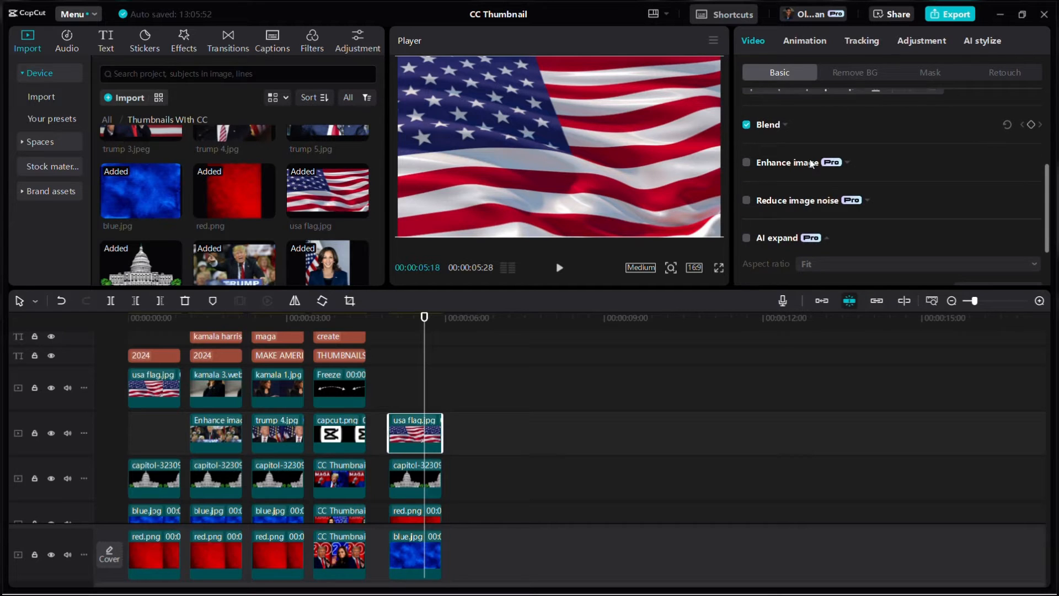
pyautogui.click(783, 123)
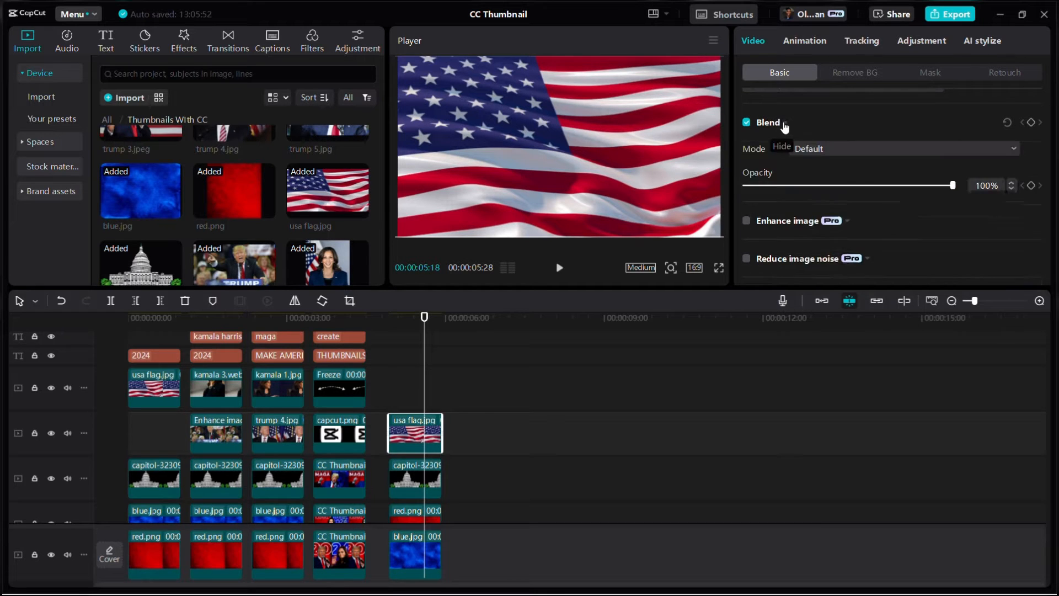
pyautogui.click(867, 149)
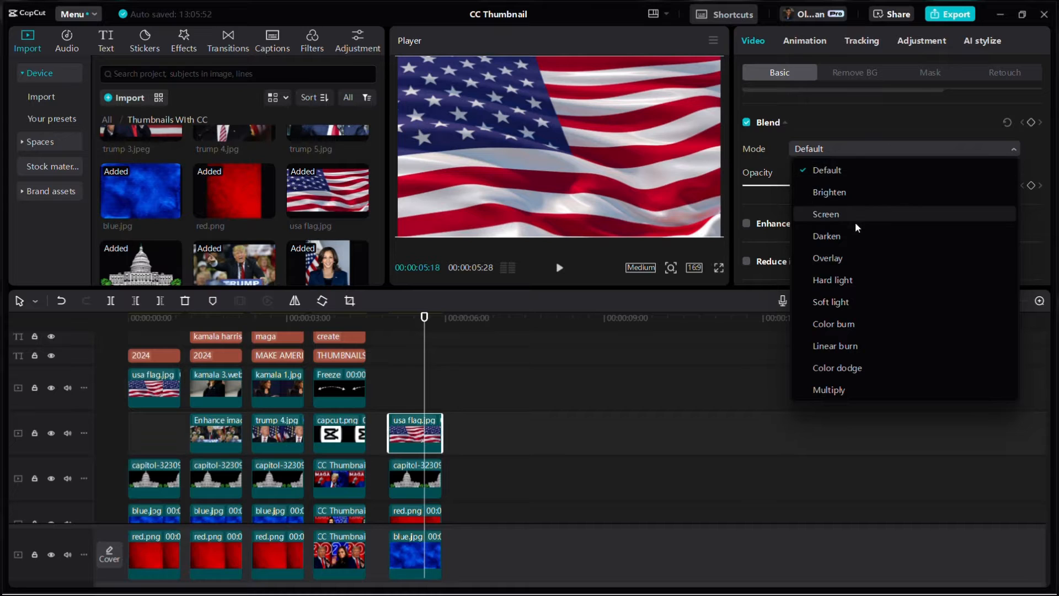
pyautogui.click(856, 238)
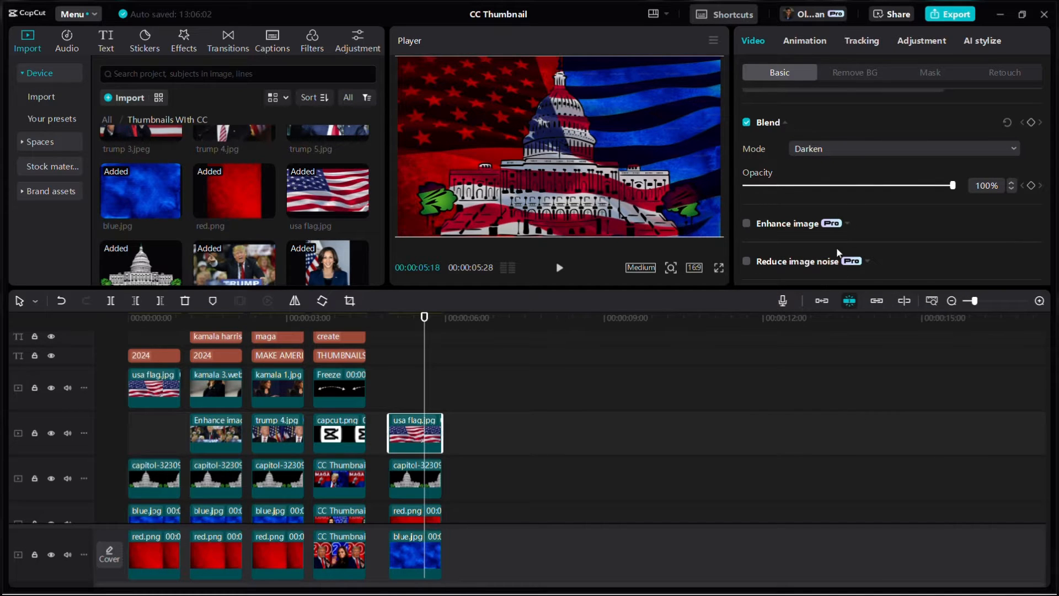
pyautogui.click(791, 186)
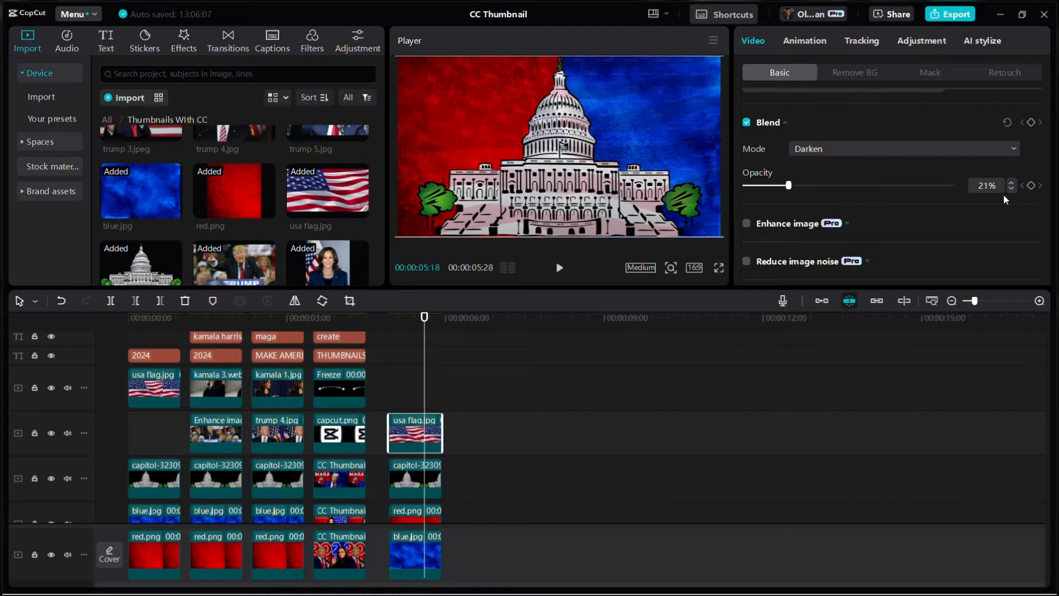
# Step: Raise the US flag layer's opacity to 25%
pyautogui.click(1015, 183)
pyautogui.click(1014, 183)
pyautogui.click(1014, 183)
pyautogui.click(1014, 183)
# Step: Set the Capitol layer's blend mode to Darken and its opacity to 25%
pyautogui.click(413, 478)
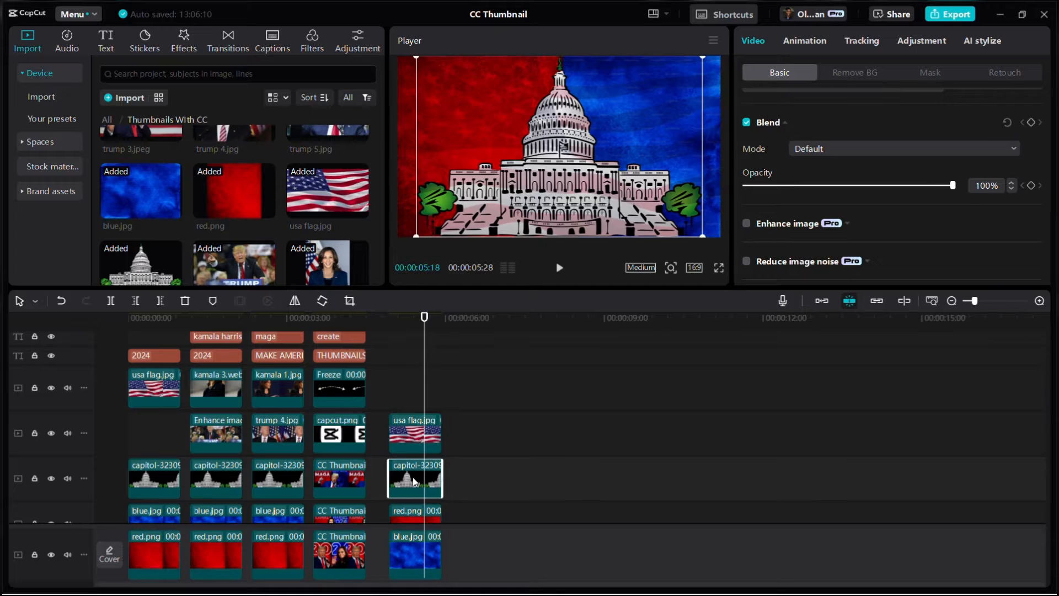
pyautogui.click(858, 147)
pyautogui.click(857, 234)
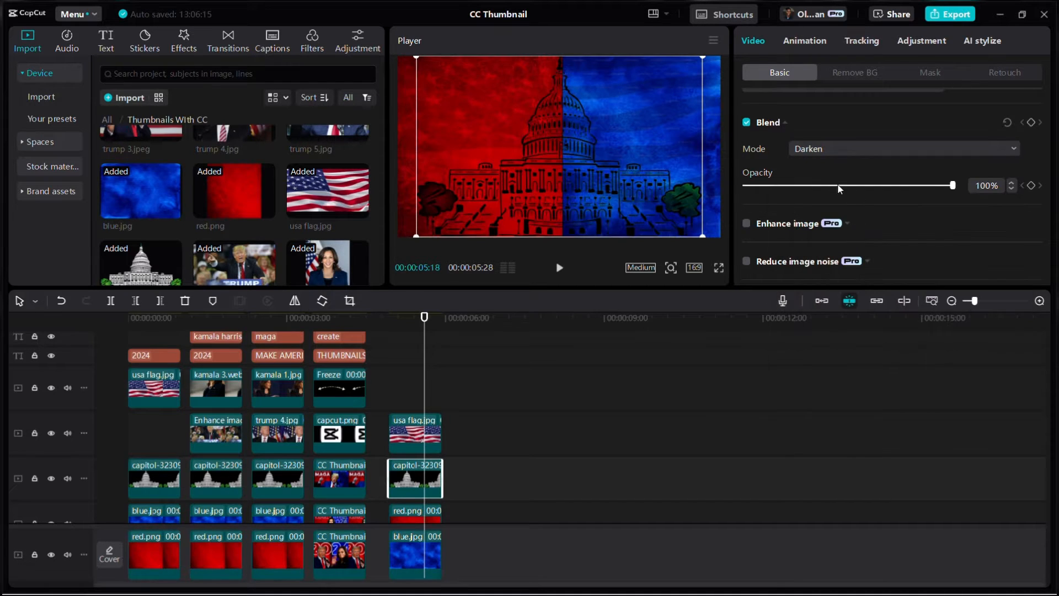
pyautogui.click(791, 185)
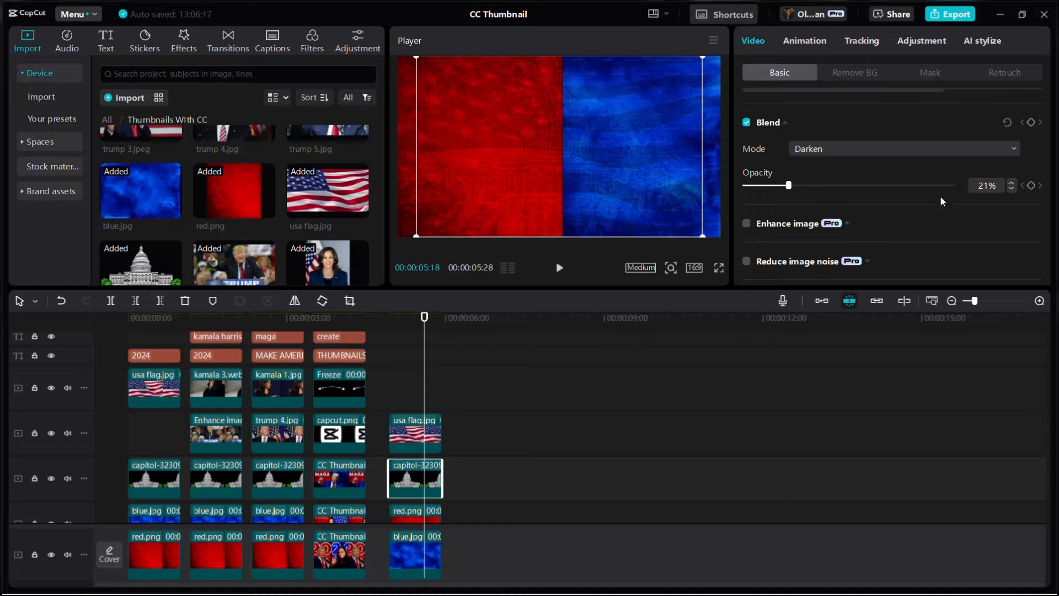
pyautogui.click(1013, 183)
pyautogui.click(1013, 182)
pyautogui.click(1012, 182)
pyautogui.click(1012, 182)
# Step: Apply a Horizontal mask to the red background, turned vertical at X 168 with a feathered edge along the central seam
pyautogui.click(155, 323)
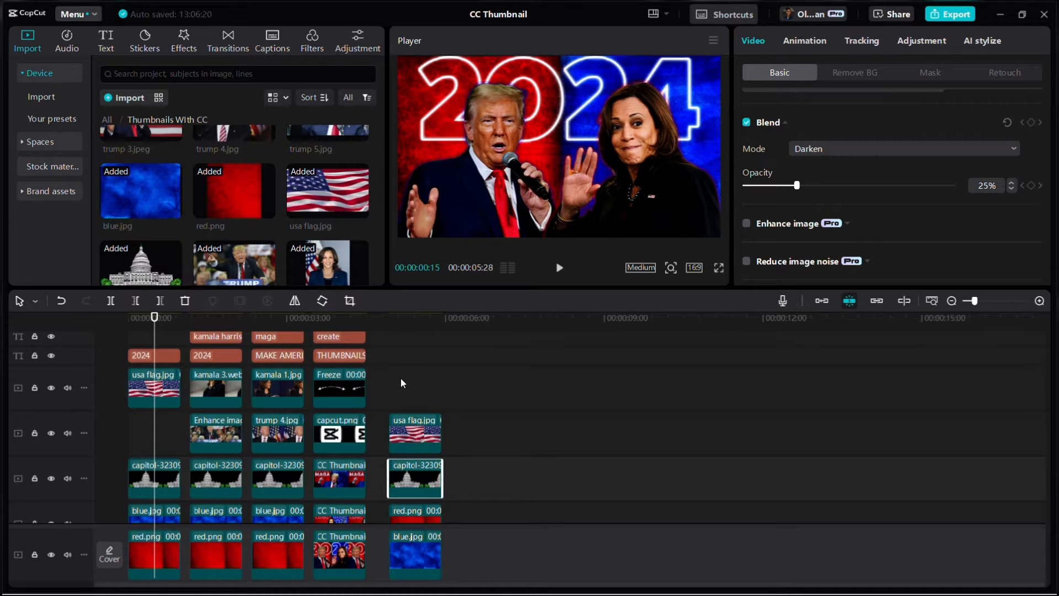
pyautogui.click(416, 355)
pyautogui.scroll(-2, 424, 370)
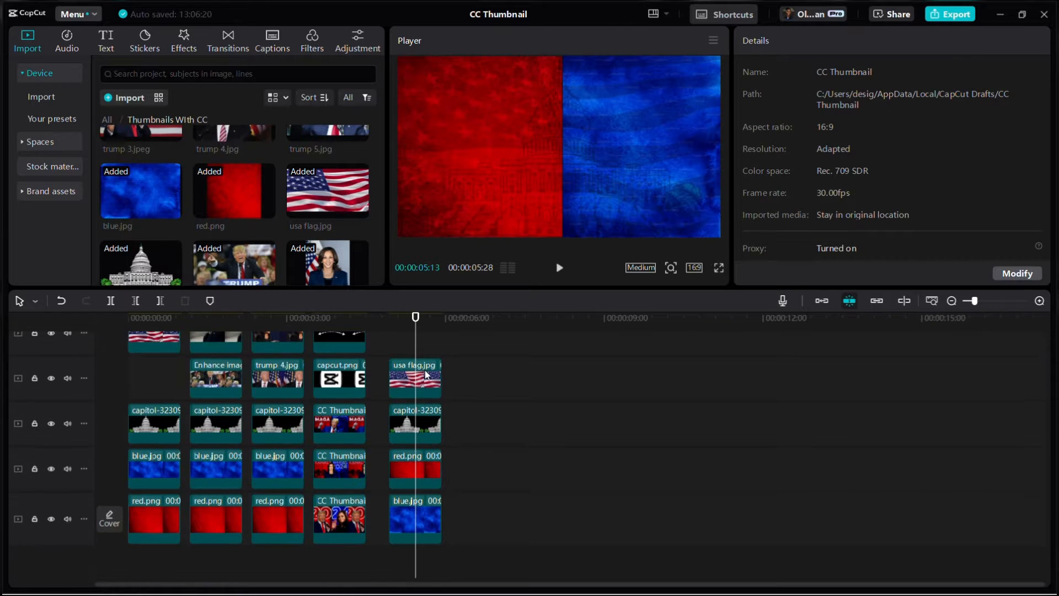
pyautogui.click(414, 482)
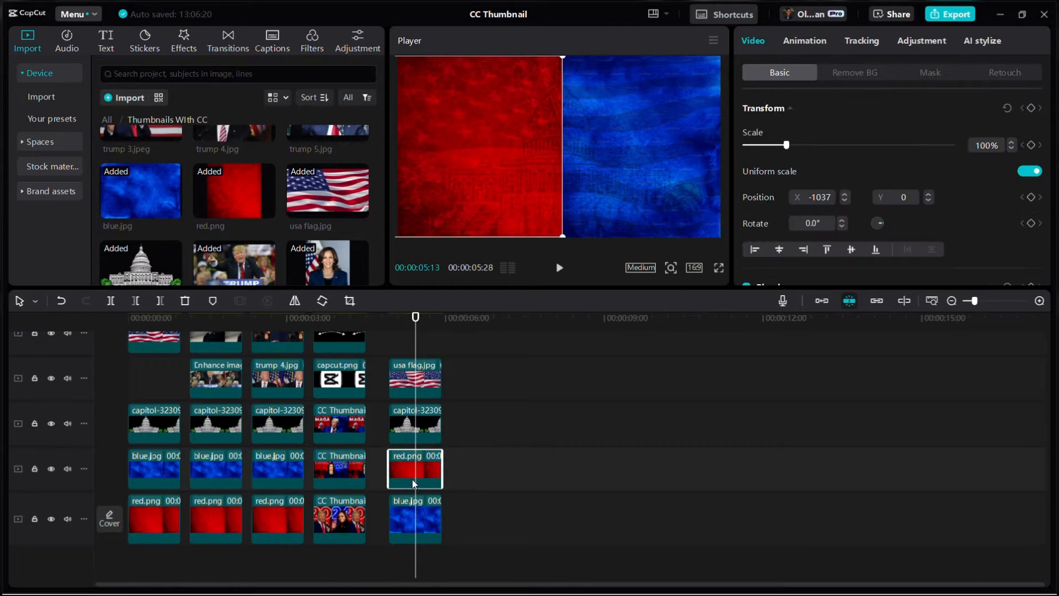
pyautogui.click(929, 74)
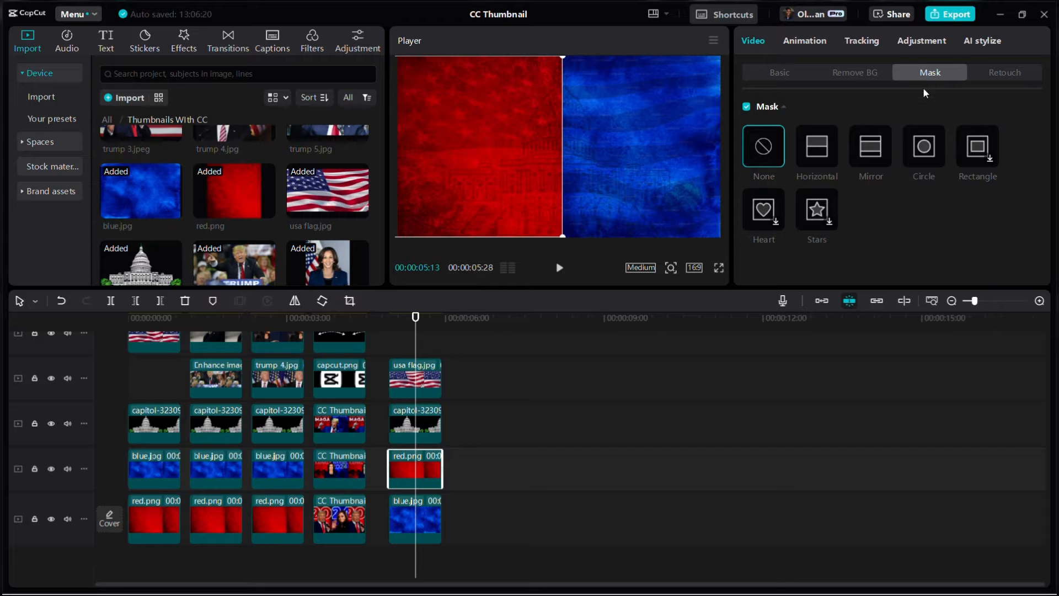
pyautogui.click(813, 151)
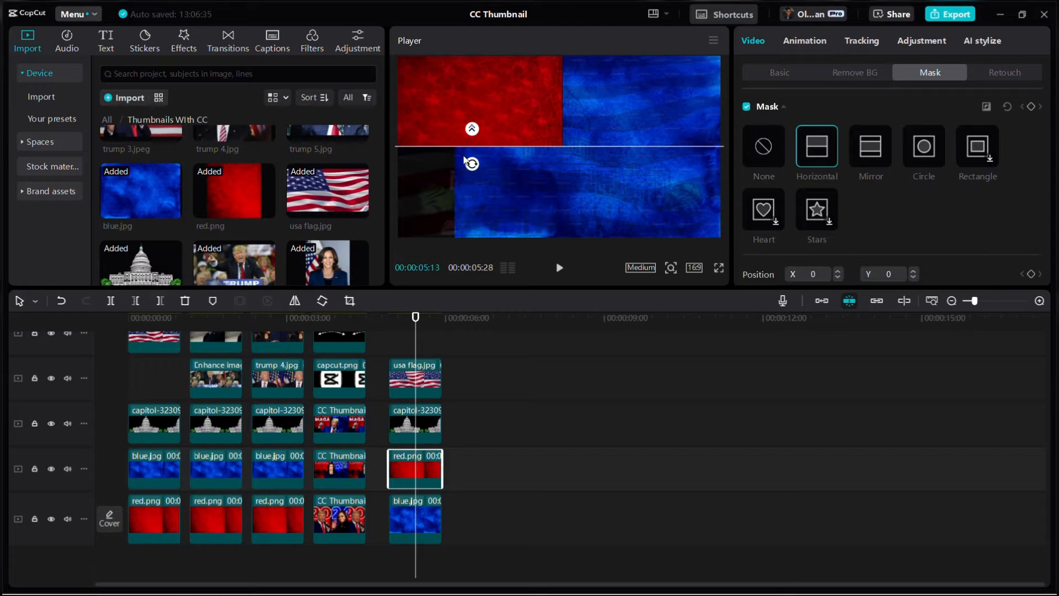
pyautogui.moveTo(469, 161); pyautogui.dragTo(532, 152)
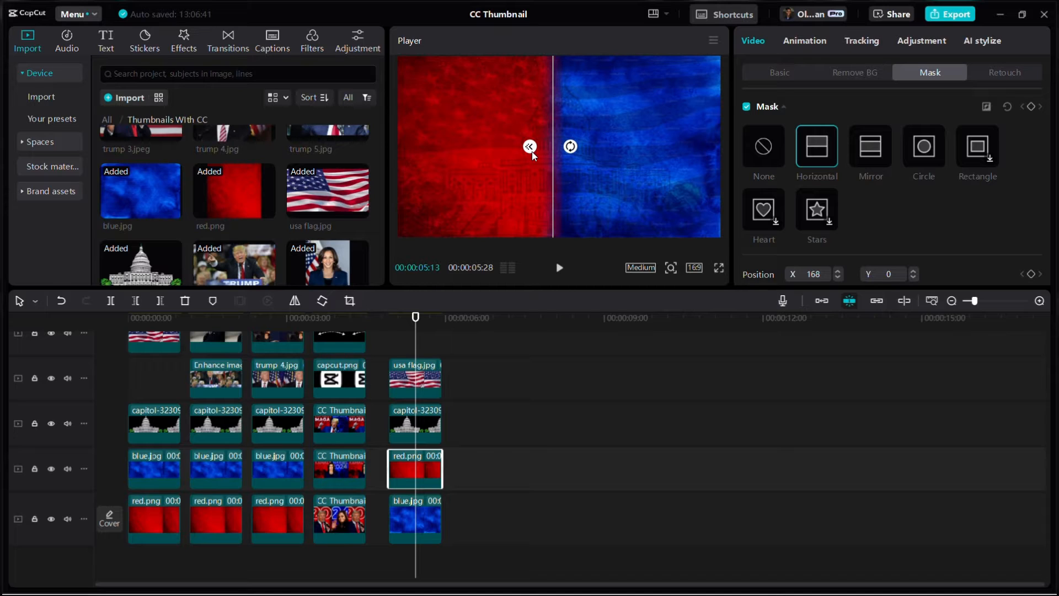
# Step: Apply a Horizontal mask to the blue background, turned vertical at X -272 with a feathered edge, and compare with the first thumbnail
pyautogui.click(425, 512)
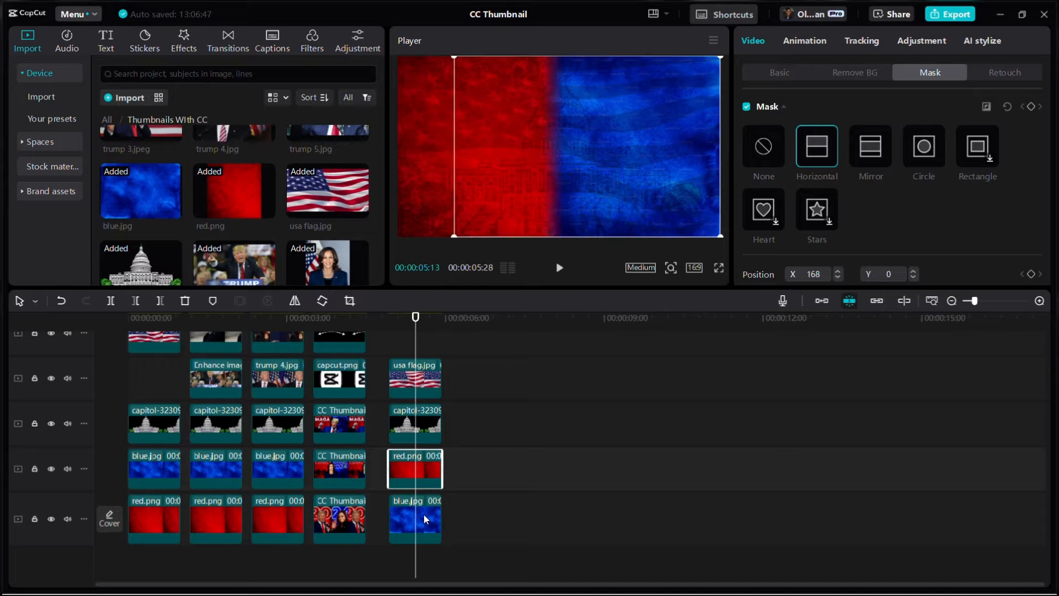
pyautogui.click(822, 152)
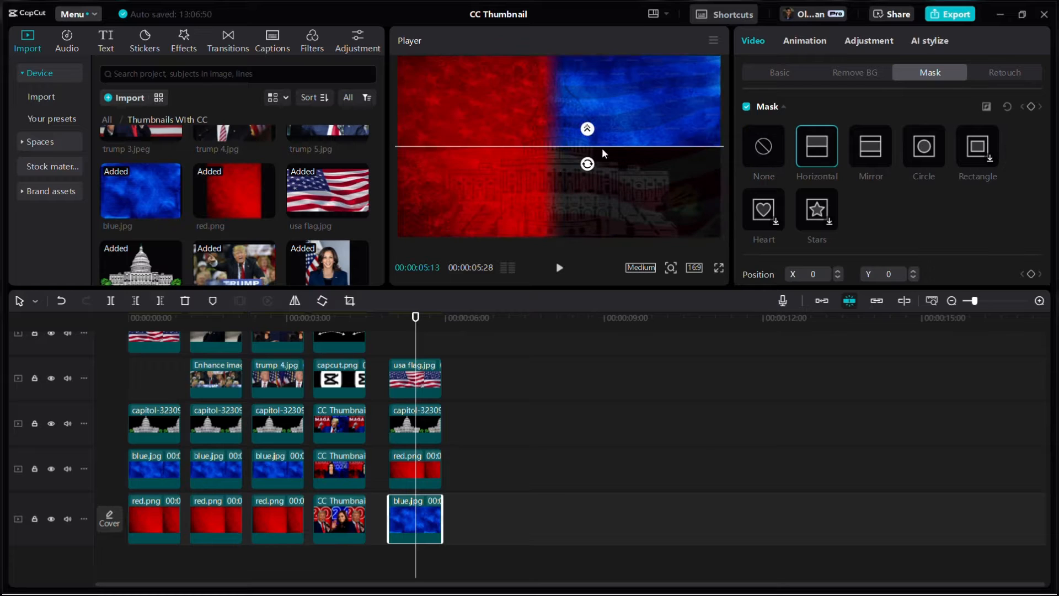
pyautogui.moveTo(587, 166)
pyautogui.mouseDown()
pyautogui.moveTo(569, 143)
pyautogui.moveTo(559, 155)
pyautogui.moveTo(587, 150)
pyautogui.mouseUp()
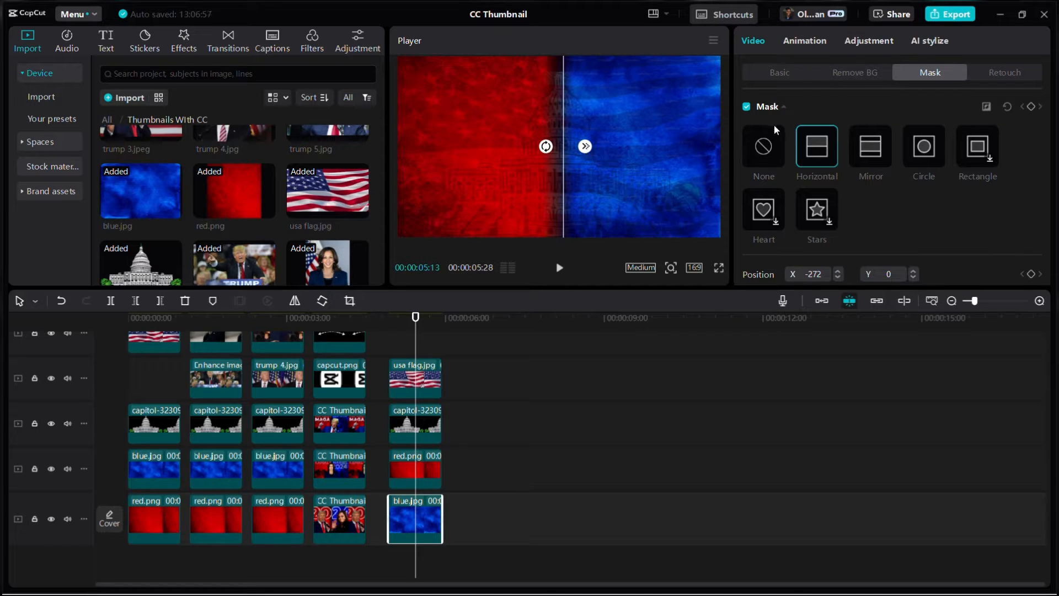
pyautogui.click(778, 74)
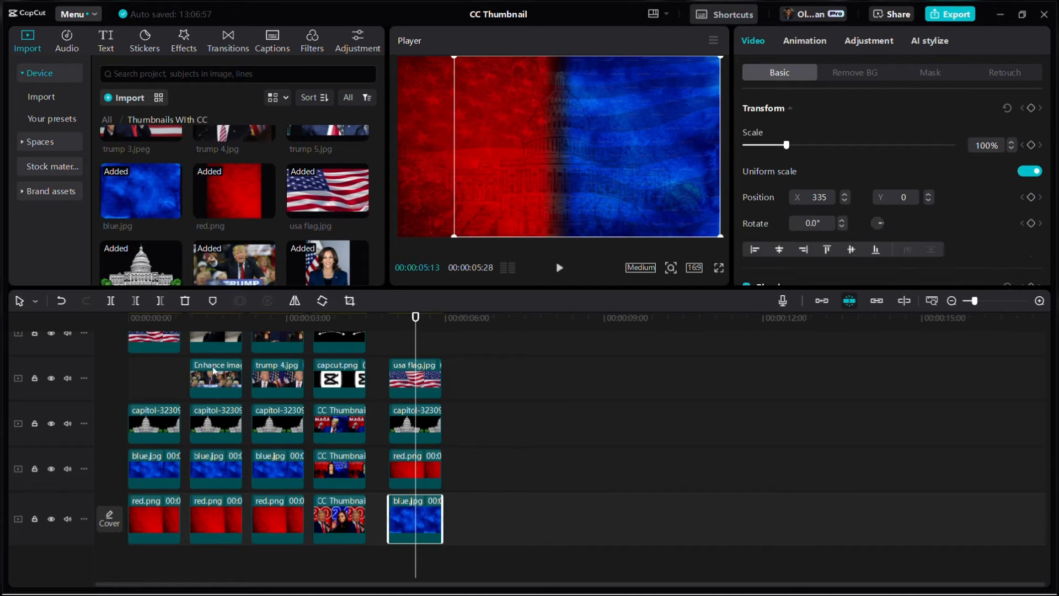
pyautogui.click(154, 319)
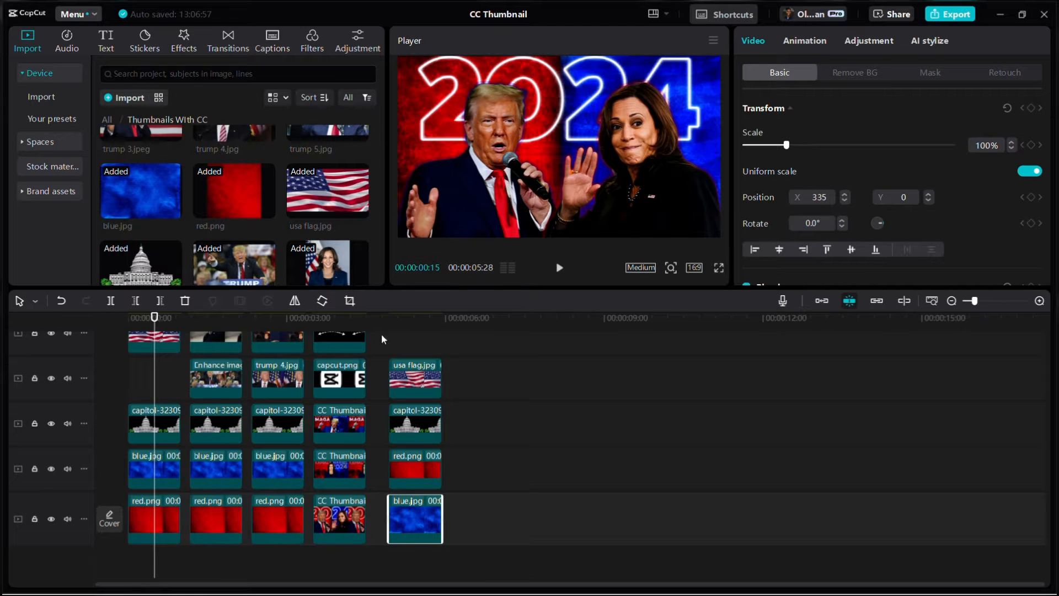
pyautogui.click(412, 319)
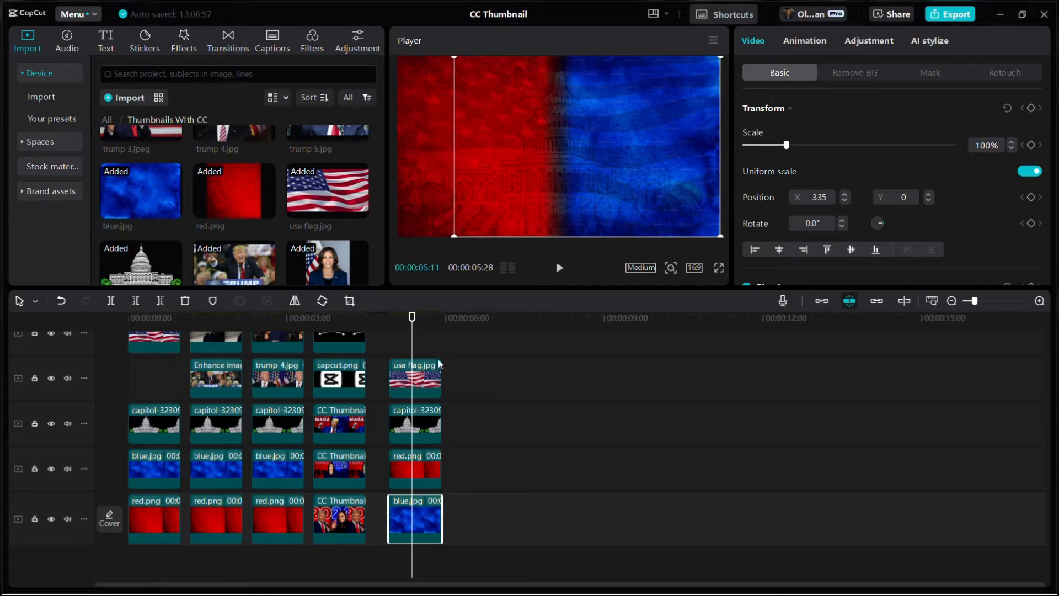
pyautogui.click(432, 342)
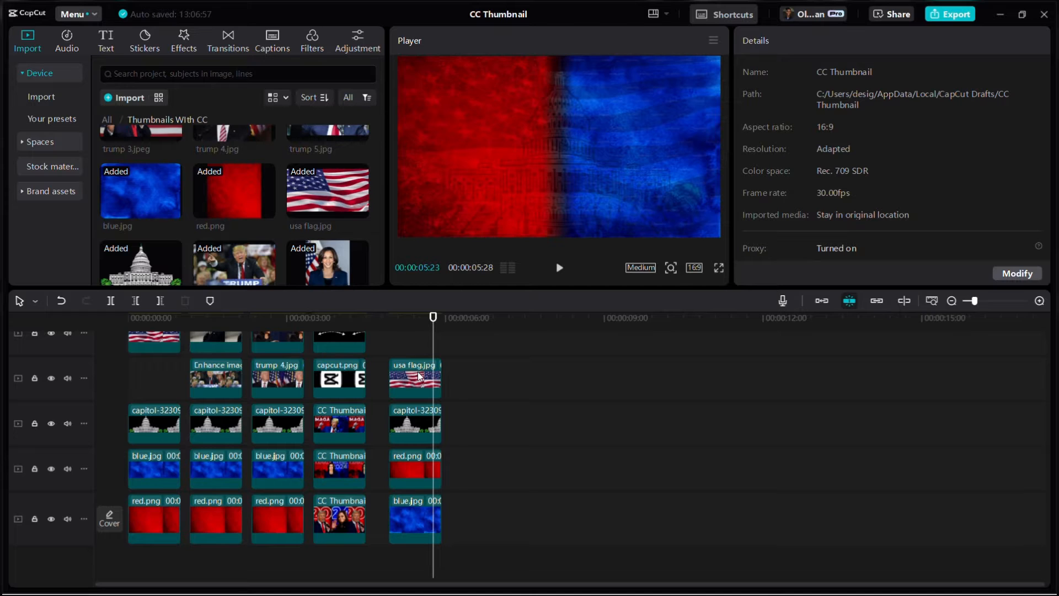
# Step: Add trump 3.jpeg as a new layer above the US flag in the new thumbnail
pyautogui.scroll(2, 189, 216)
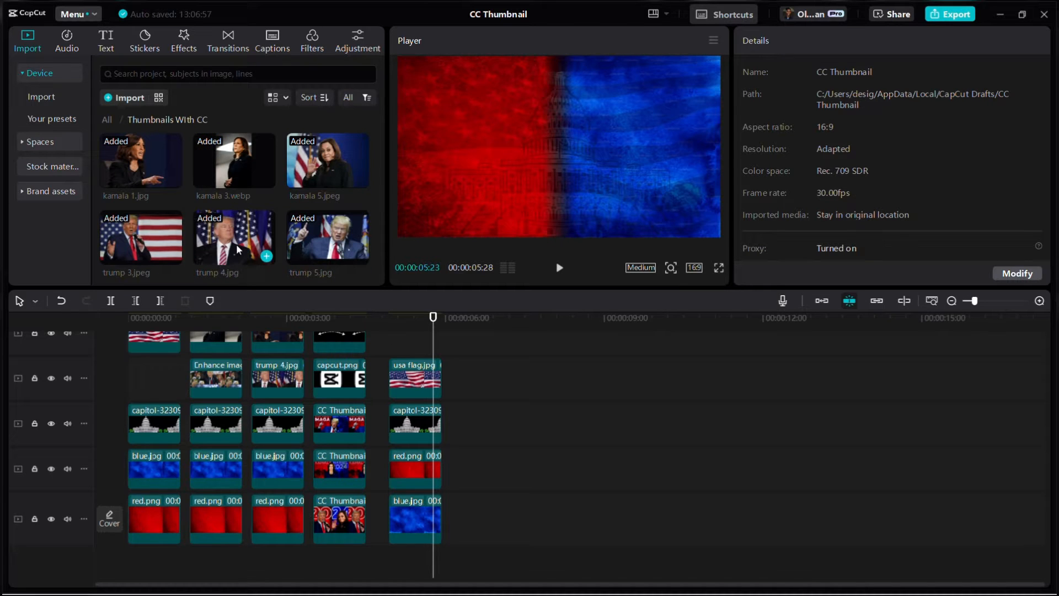
pyautogui.click(154, 318)
pyautogui.scroll(3, 154, 349)
pyautogui.scroll(3, 153, 349)
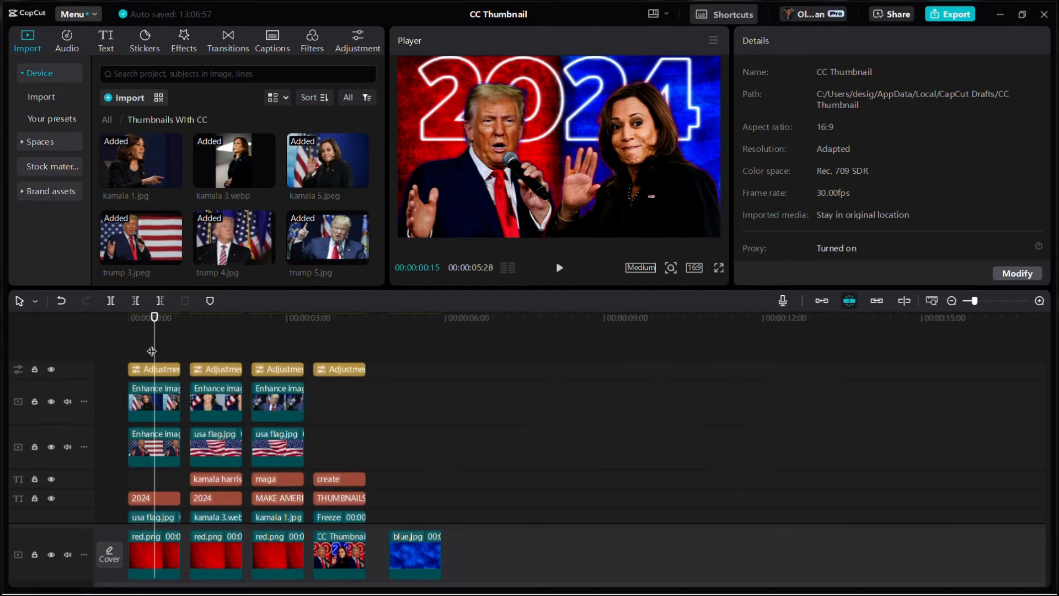
pyautogui.scroll(-5, 395, 426)
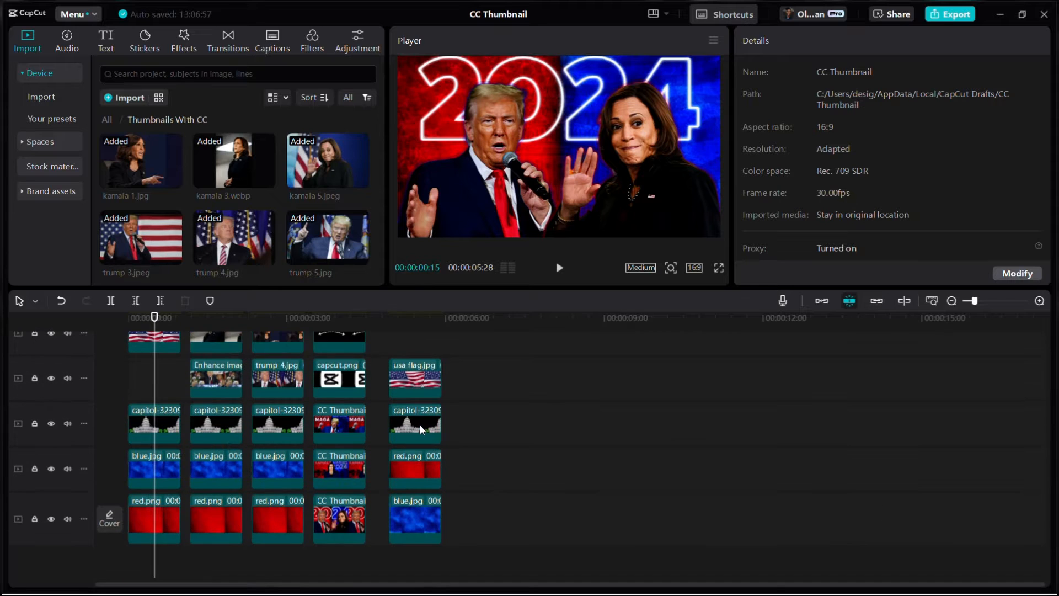
pyautogui.moveTo(138, 238); pyautogui.dragTo(392, 342)
pyautogui.scroll(3, 411, 370)
pyautogui.click(413, 374)
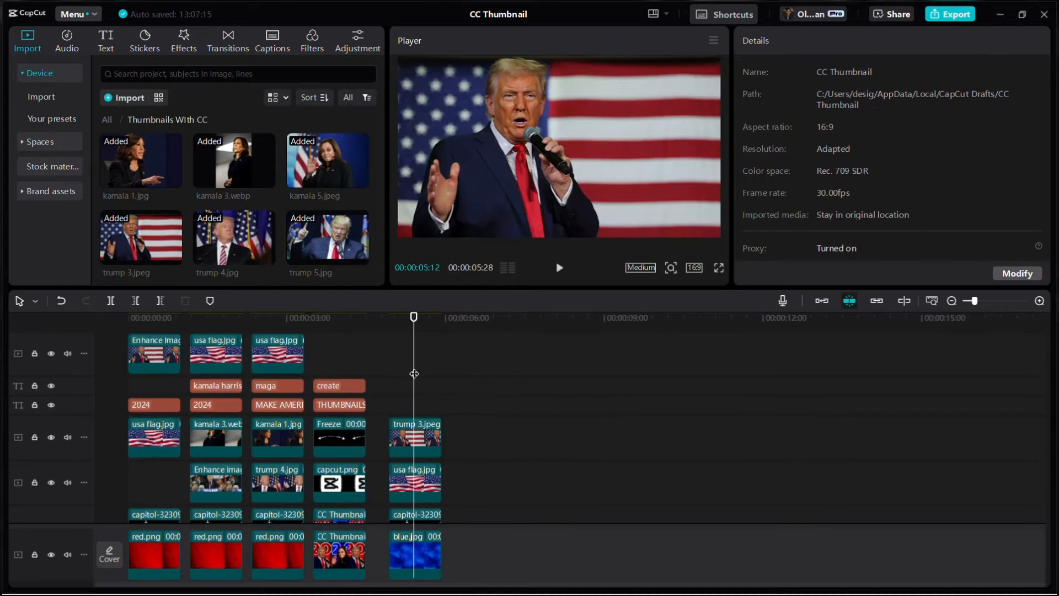
# Step: Remove the background of trump 3.jpeg with Auto removal
pyautogui.click(419, 445)
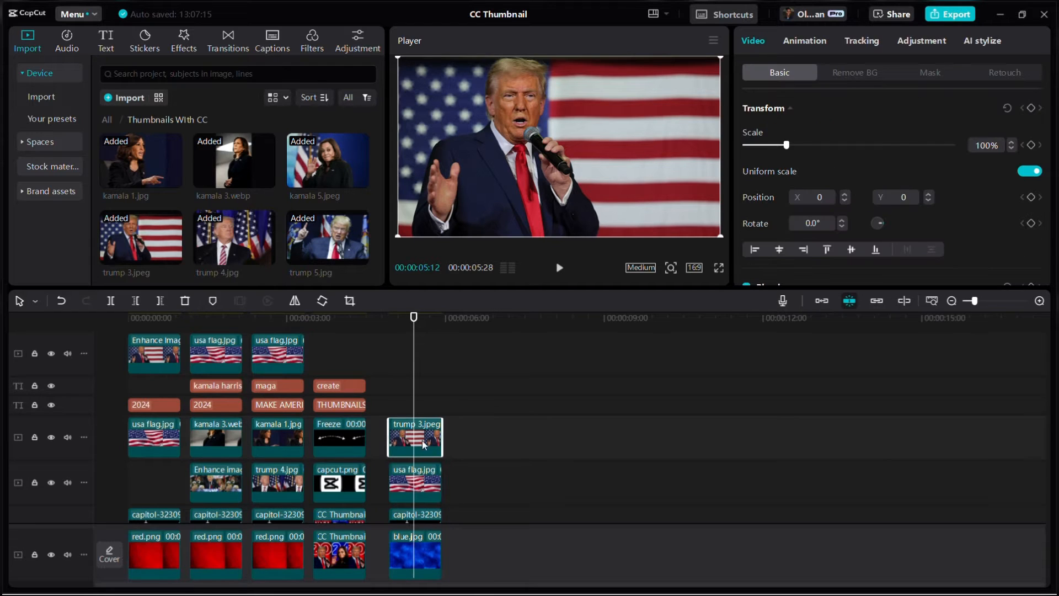
pyautogui.click(867, 75)
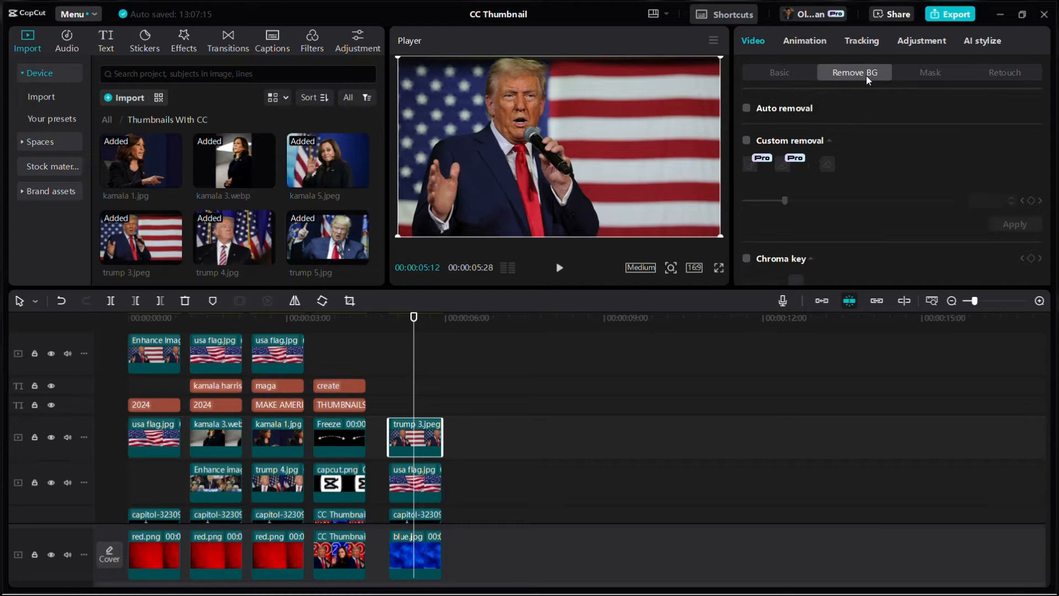
pyautogui.click(747, 109)
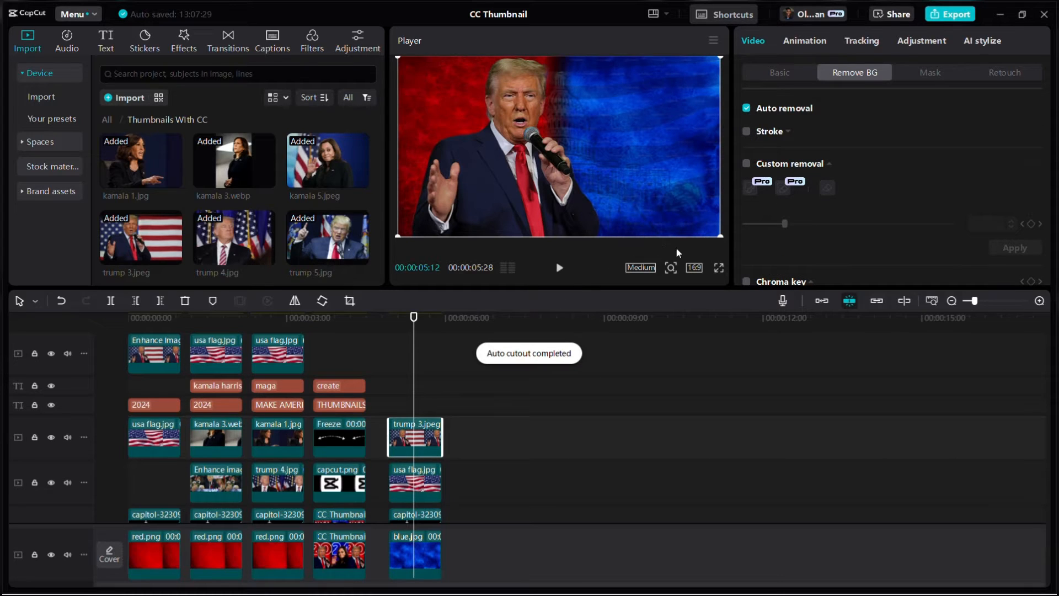
# Step: Scale the Trump cutout down slightly, align it to the frame's lower-left corner and compare it with the first thumbnail
pyautogui.moveTo(720, 234); pyautogui.dragTo(704, 227)
pyautogui.moveTo(610, 187); pyautogui.dragTo(561, 187)
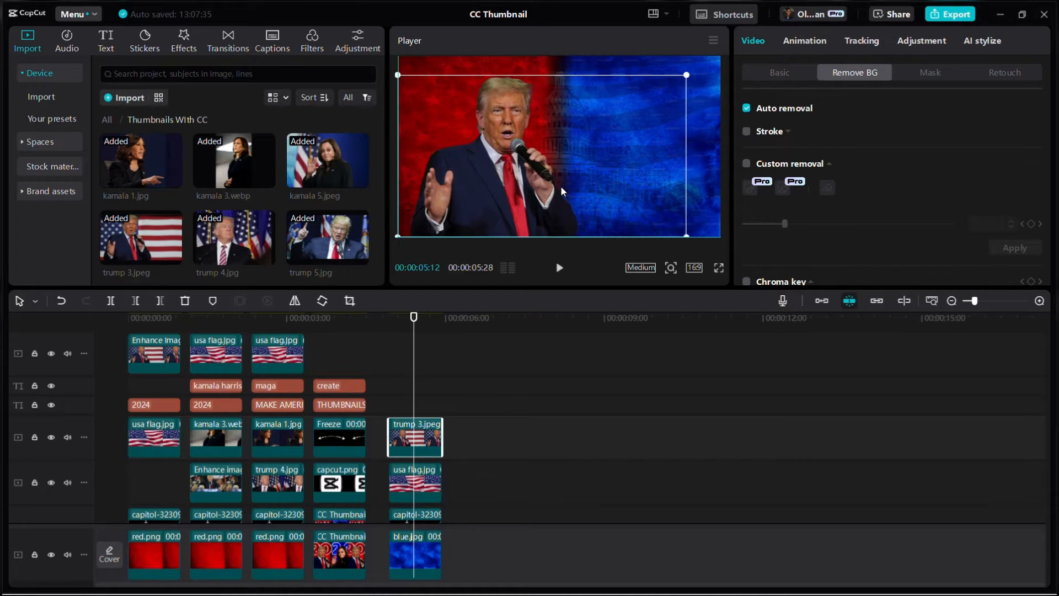
pyautogui.click(430, 380)
pyautogui.scroll(-1, 431, 380)
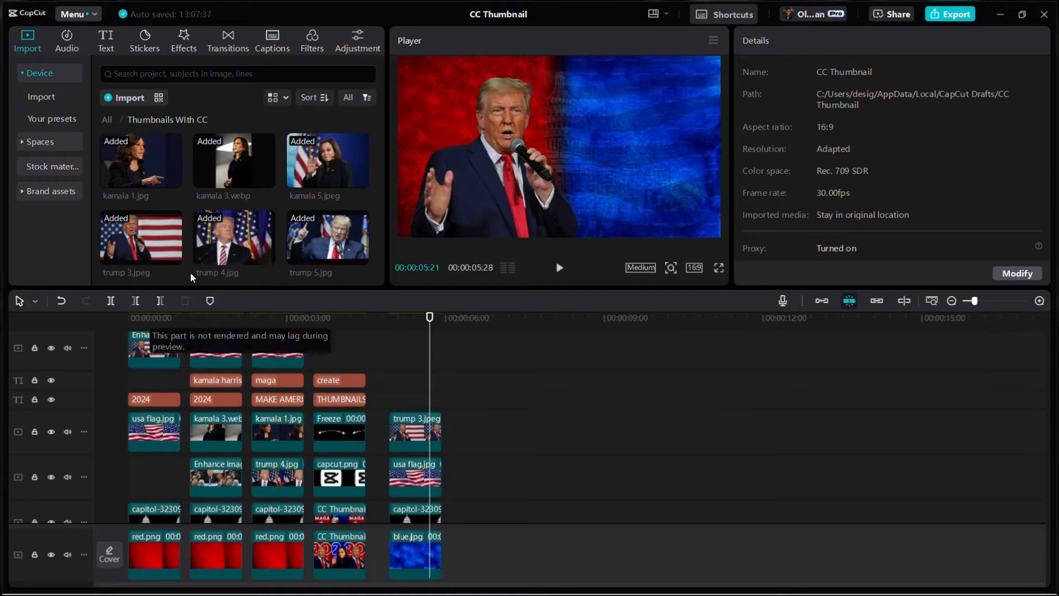
pyautogui.click(146, 318)
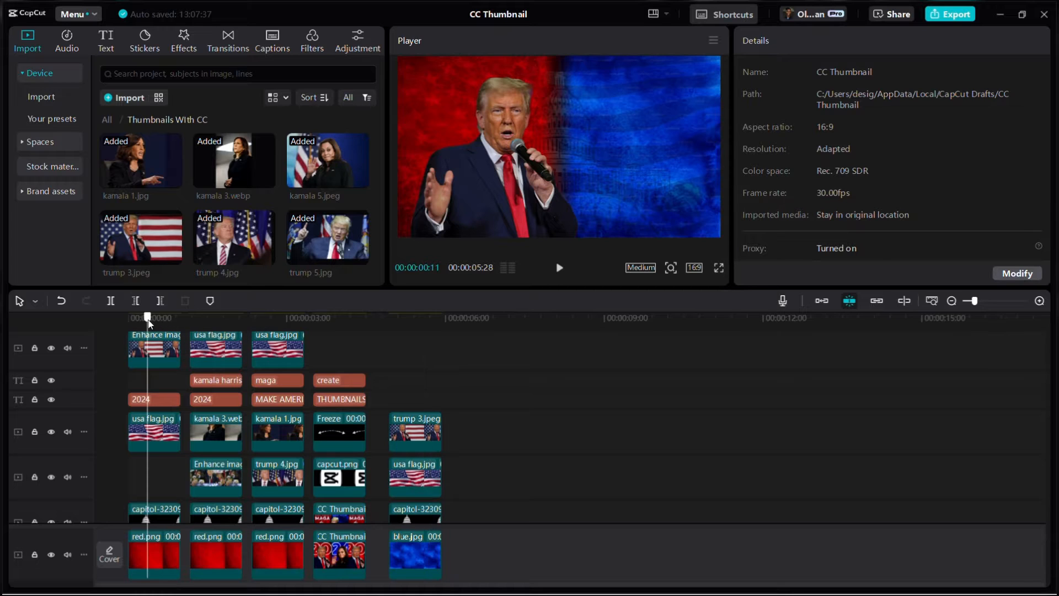
pyautogui.click(410, 325)
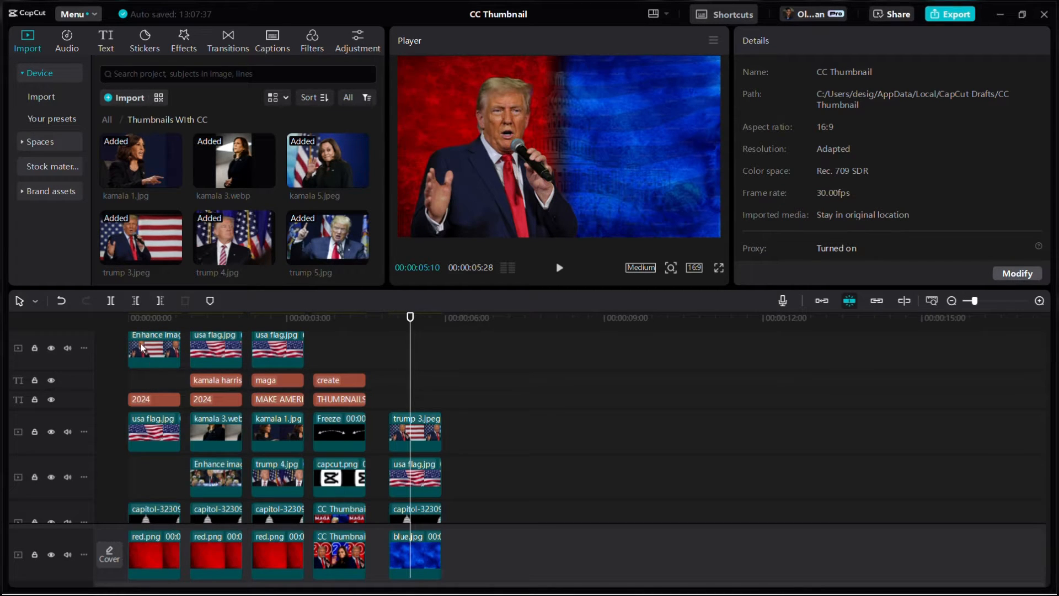
pyautogui.click(149, 321)
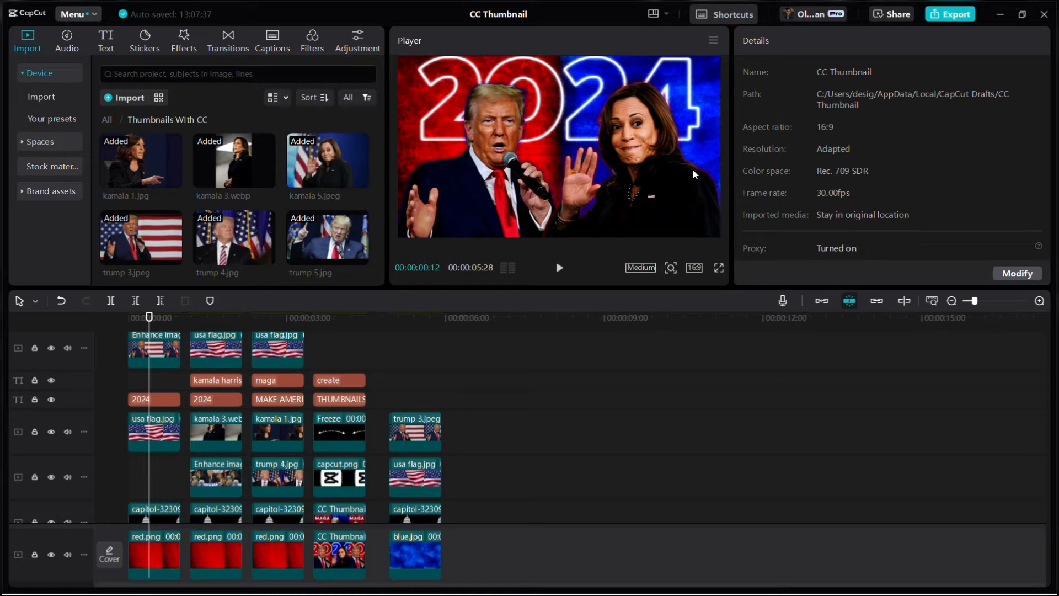
pyautogui.click(423, 336)
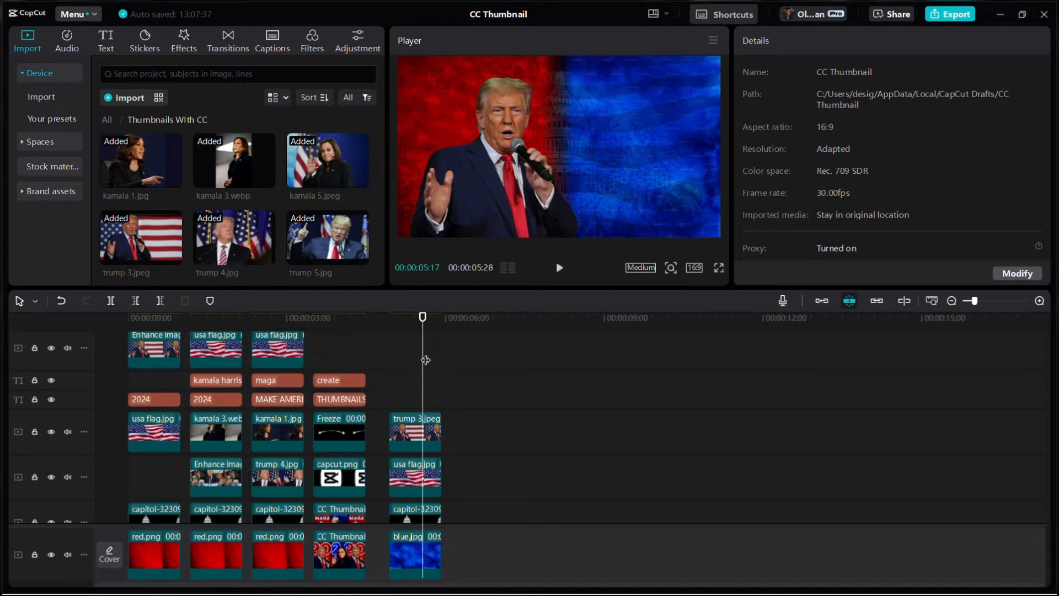
# Step: Add kamala 5.jpeg as a layer above the Trump cutout and remove its background with Auto removal
pyautogui.scroll(3, 426, 360)
pyautogui.moveTo(319, 168); pyautogui.dragTo(398, 423)
pyautogui.click(407, 422)
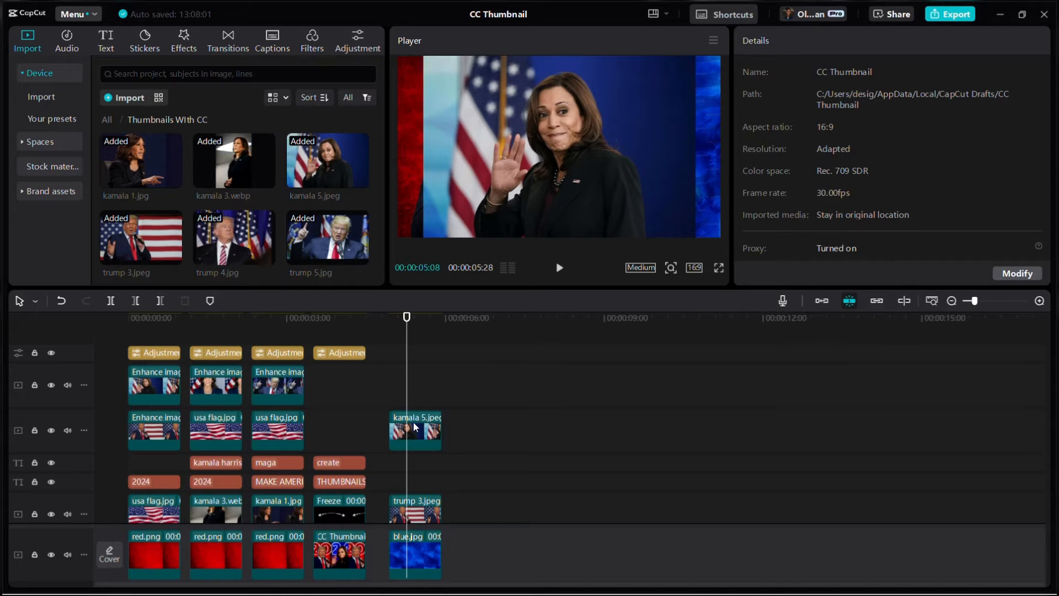
pyautogui.click(414, 426)
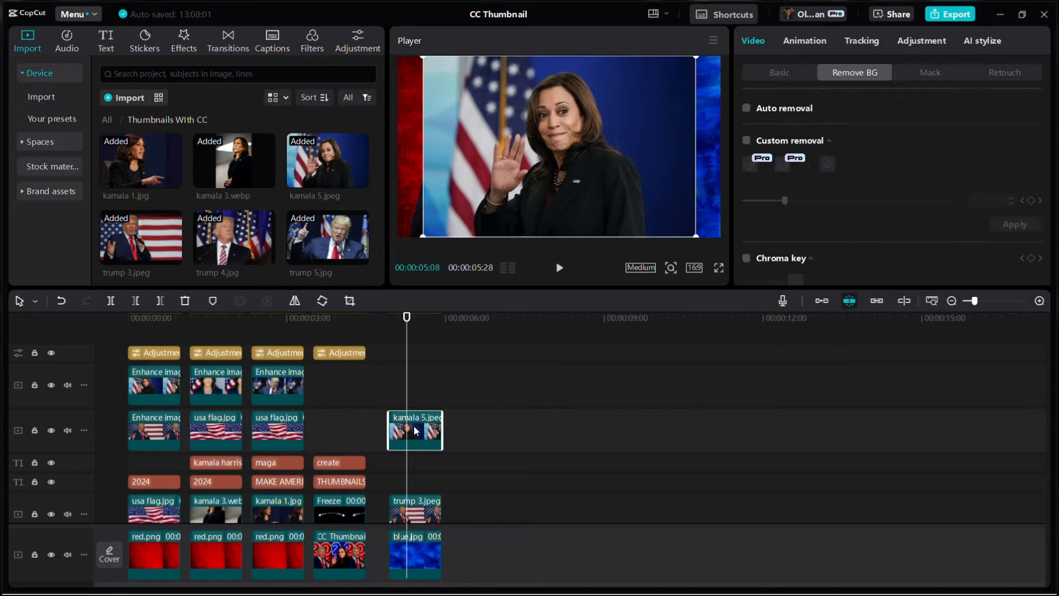
pyautogui.click(748, 107)
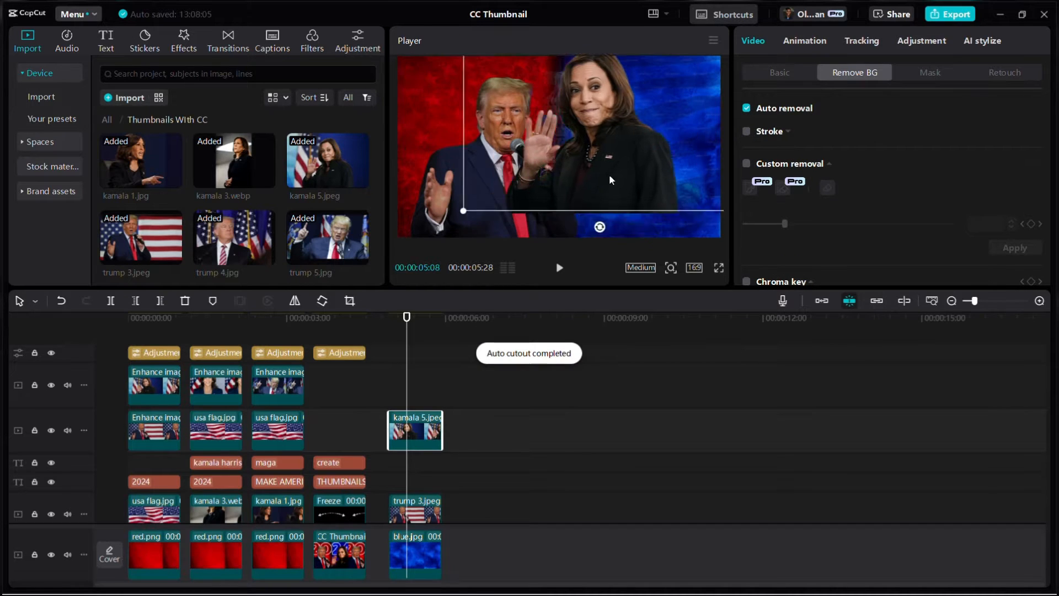
# Step: Place the Kamala cutout on the blue half against the frame's lower edge and shift the Trump cutout slightly left
pyautogui.moveTo(609, 174); pyautogui.dragTo(637, 201)
pyautogui.click(475, 210)
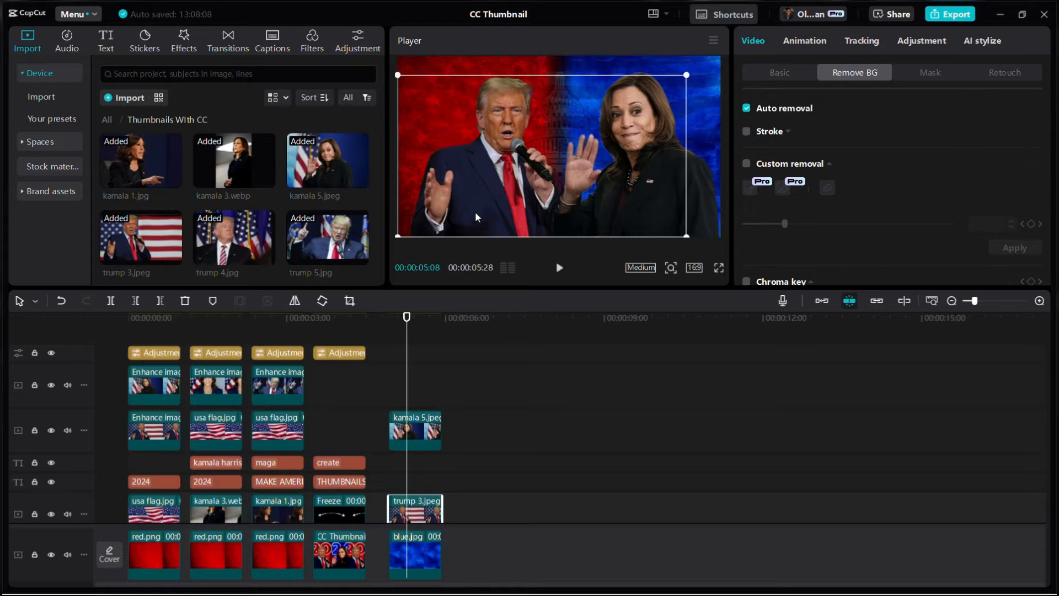
pyautogui.moveTo(475, 211); pyautogui.dragTo(495, 208)
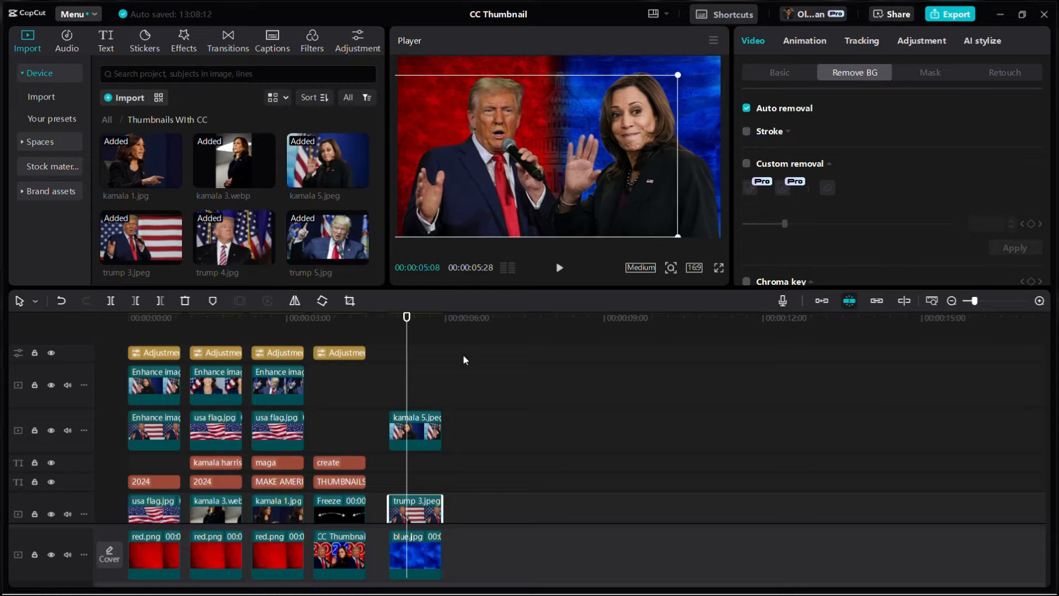
pyautogui.click(419, 361)
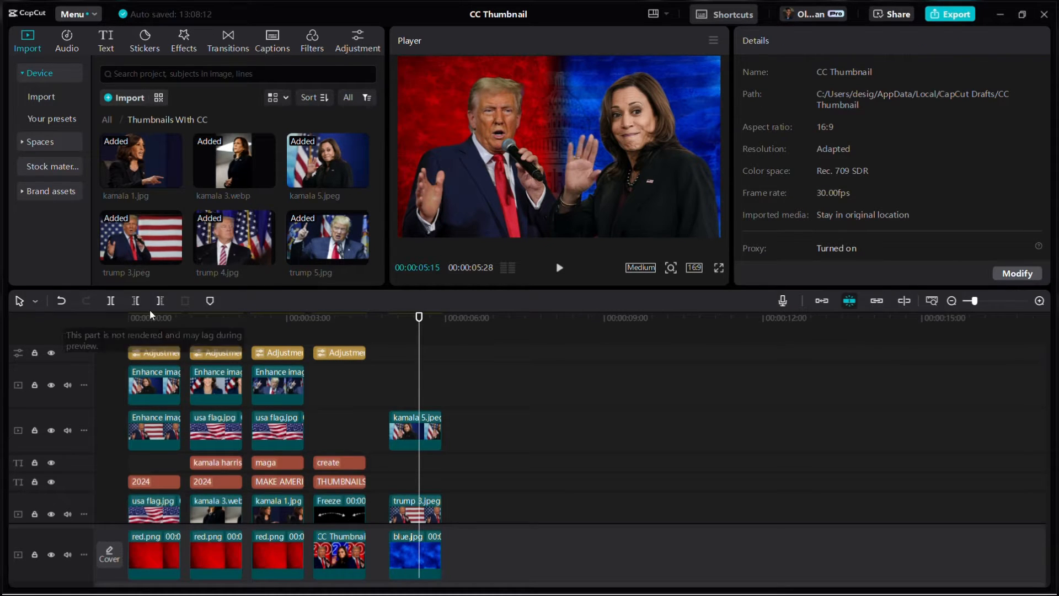
# Step: Compare the new composition with the first finished thumbnail and examine both layer stacks
pyautogui.click(155, 335)
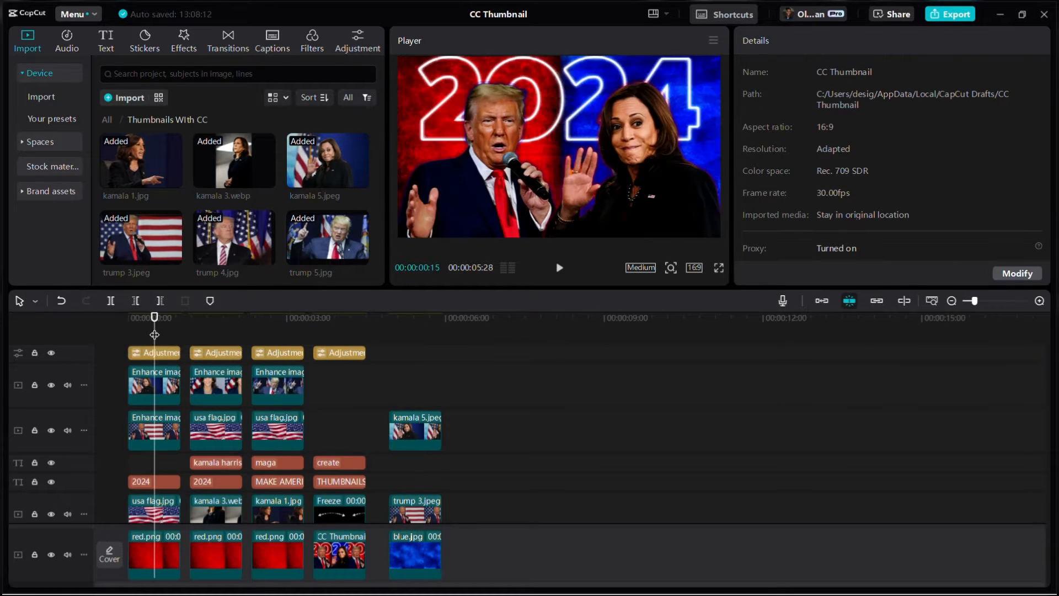
pyautogui.click(423, 330)
pyautogui.scroll(-3, 426, 395)
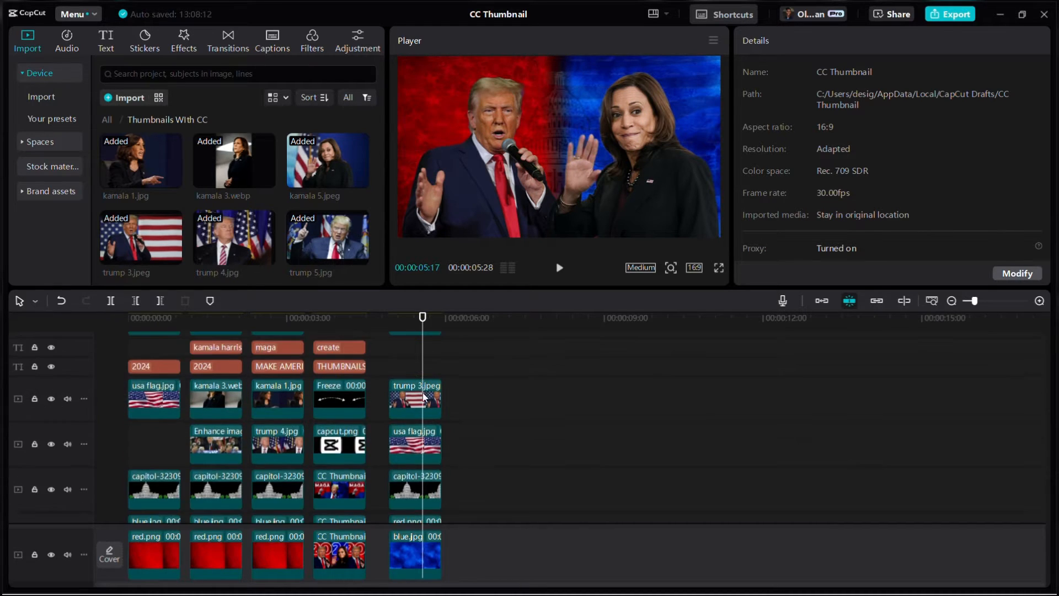
pyautogui.scroll(3, 424, 398)
pyautogui.scroll(-3, 422, 399)
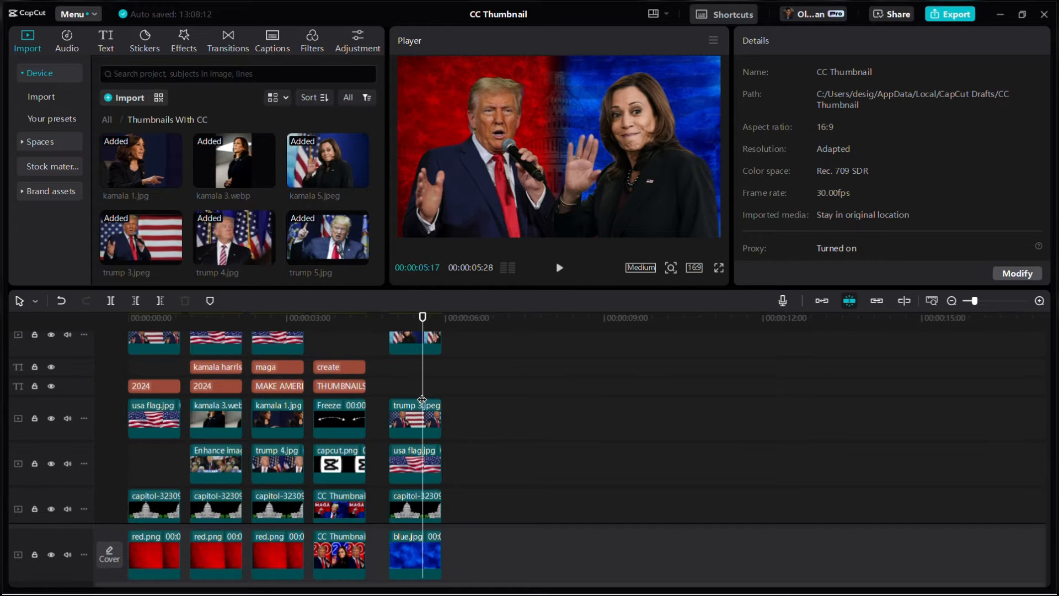
pyautogui.click(154, 321)
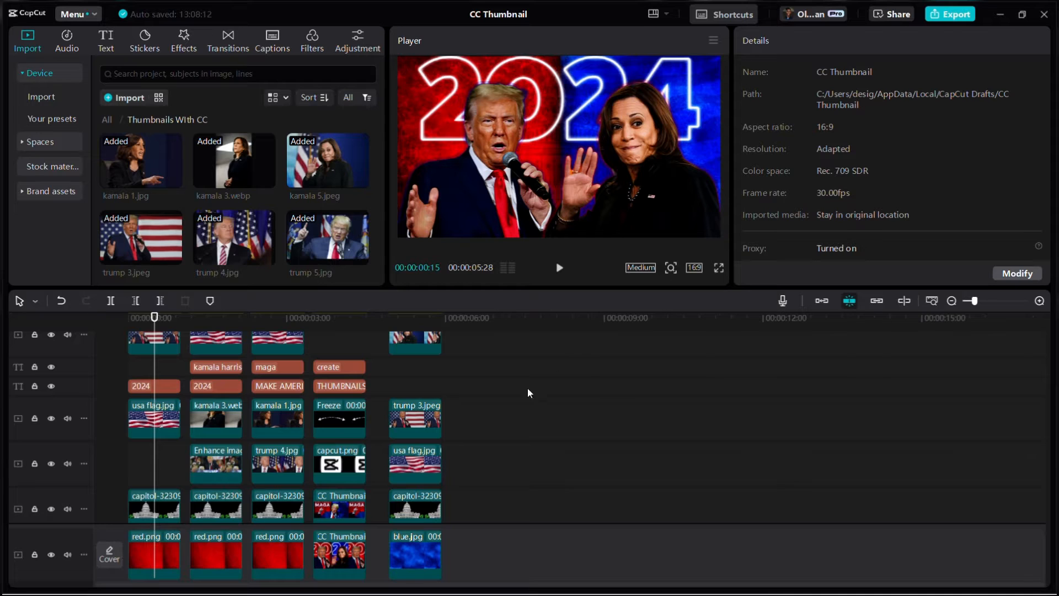
pyautogui.scroll(3, 426, 396)
pyautogui.click(423, 361)
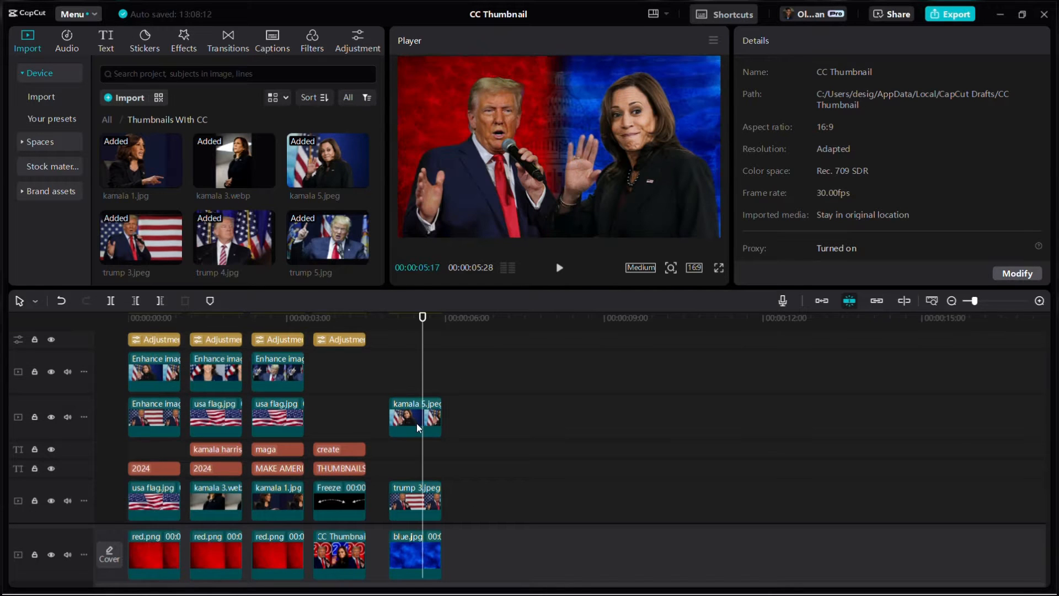
# Step: Enable Stroke on the Kamala cutout, try the first stroke style and settle on the Solid stroke
pyautogui.click(416, 423)
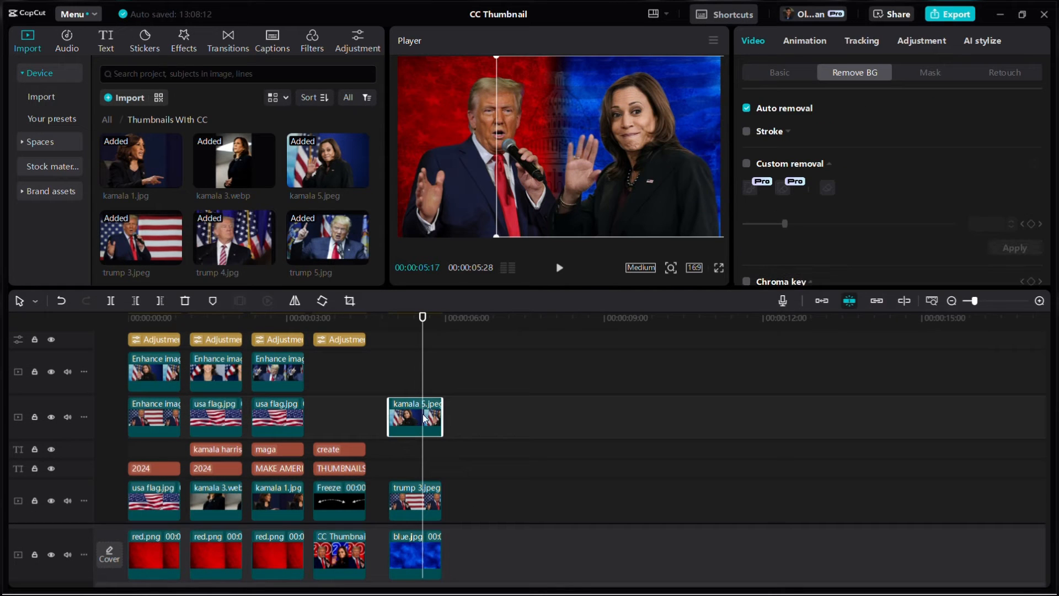
pyautogui.click(747, 133)
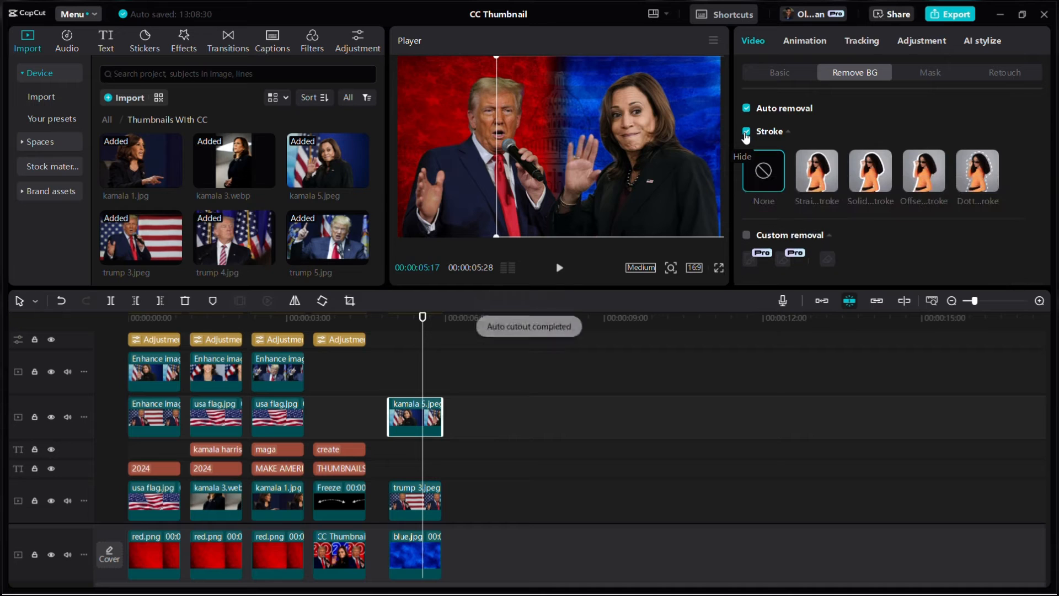
pyautogui.click(821, 168)
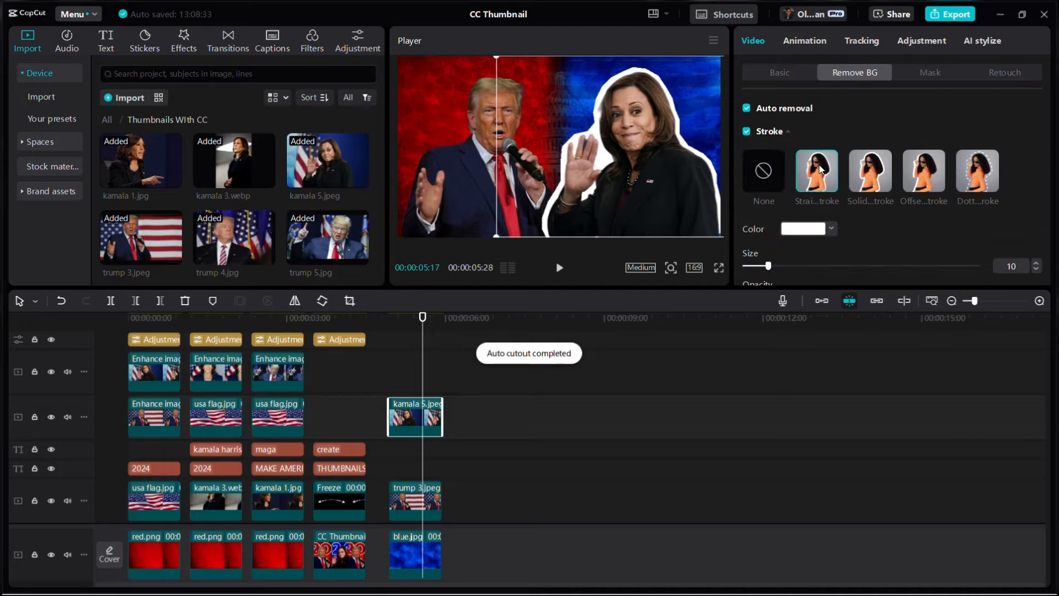
pyautogui.click(870, 169)
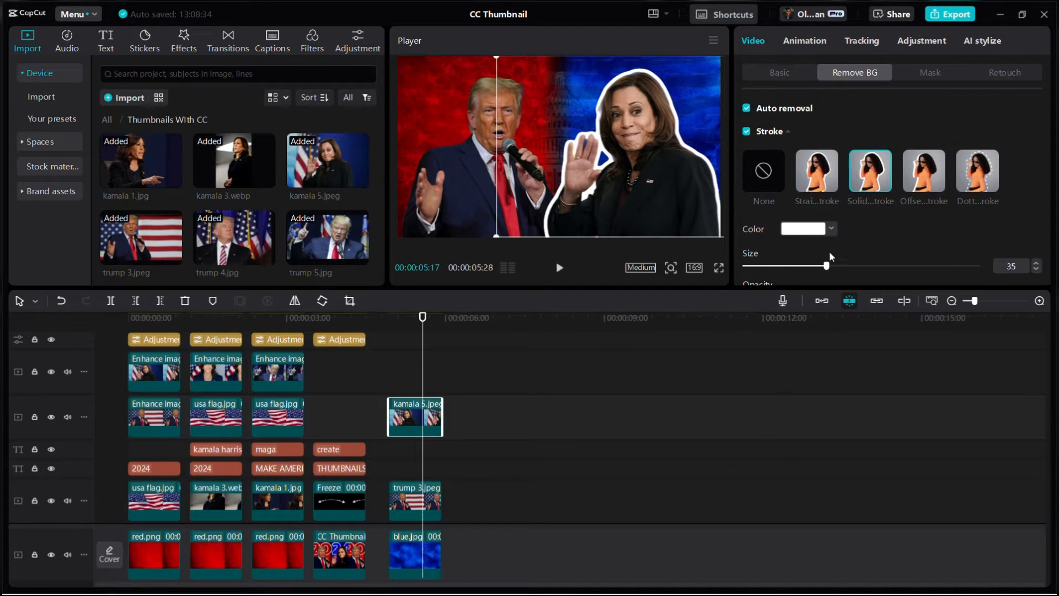
pyautogui.scroll(-2, 855, 181)
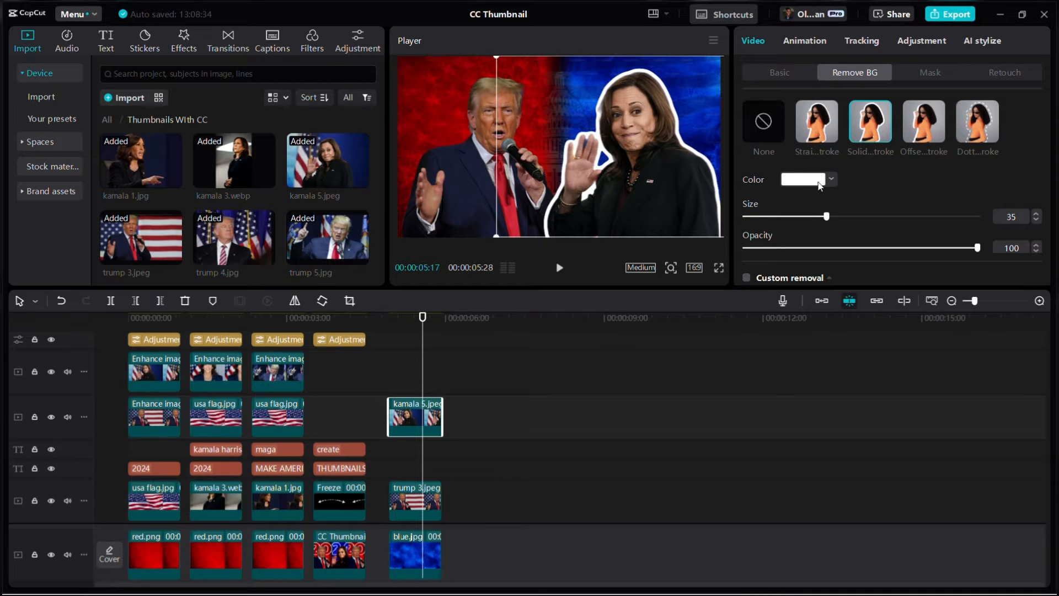
# Step: Try a bright blue 0047FF stroke colour on the Kamala cutout
pyautogui.click(821, 186)
pyautogui.click(859, 297)
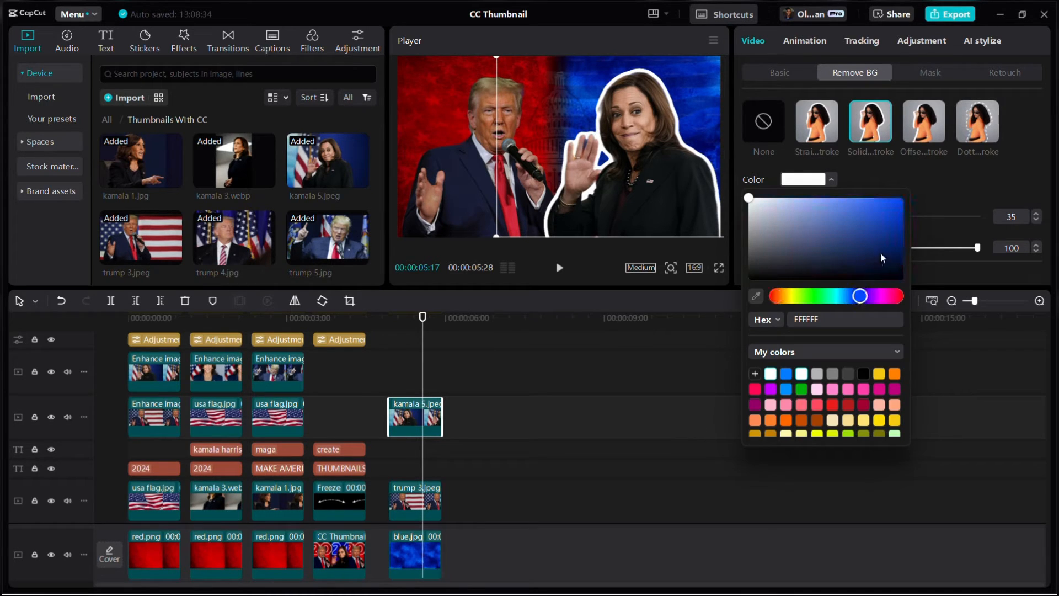
pyautogui.moveTo(881, 252); pyautogui.dragTo(942, 161)
pyautogui.click(934, 188)
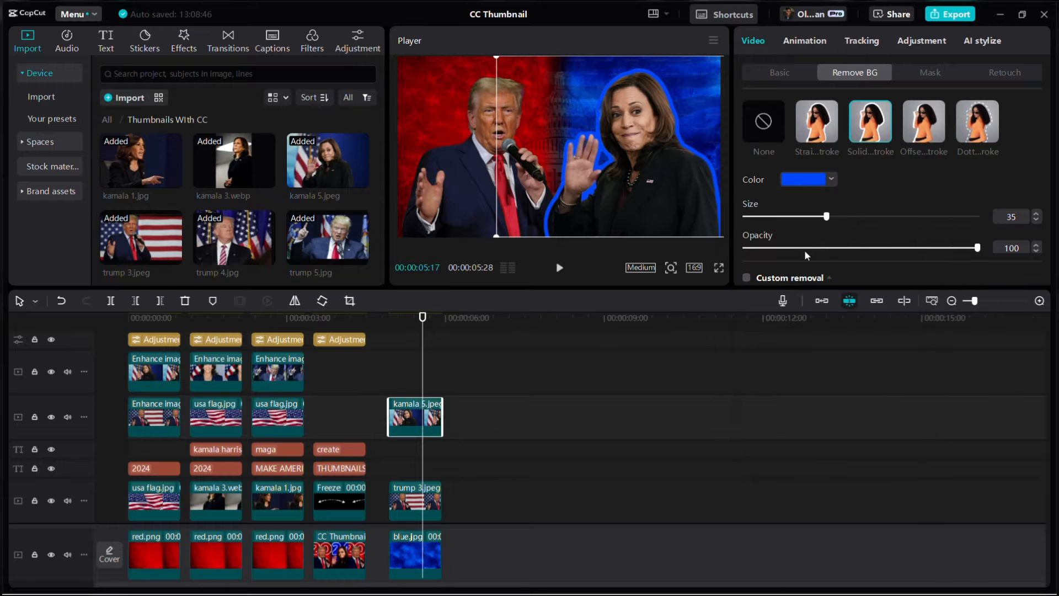
# Step: Set the opacity of the Kamala cutout's stroke to 25
pyautogui.moveTo(805, 251); pyautogui.dragTo(792, 249)
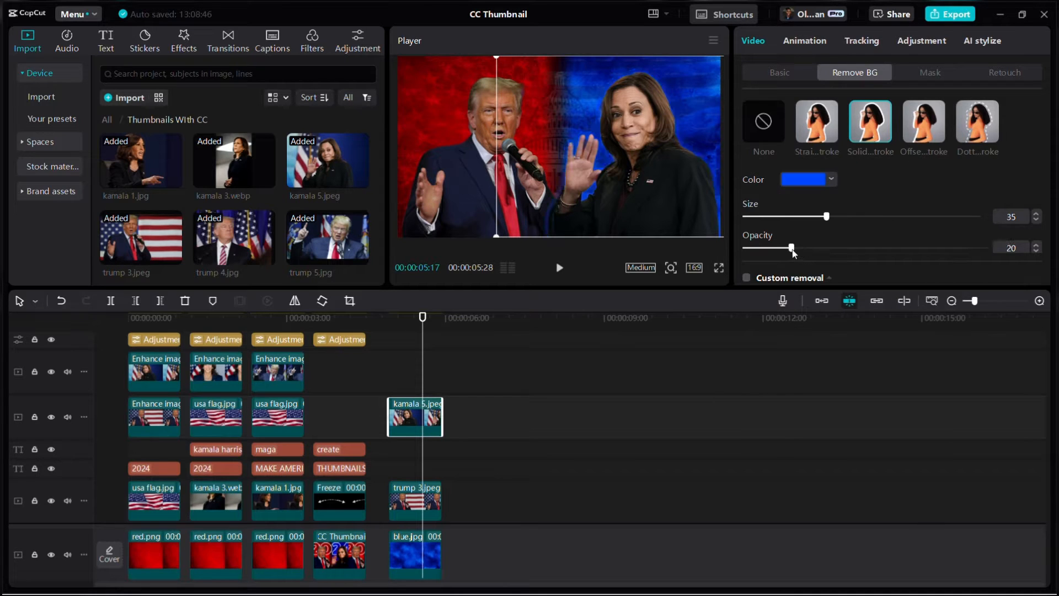
pyautogui.click(1037, 246)
pyautogui.click(1037, 246)
pyautogui.click(1037, 246)
pyautogui.click(1037, 246)
pyautogui.click(1037, 246)
# Step: Set the Kamala cutout's stroke colour to pure red, FF0000
pyautogui.scroll(-2, 872, 160)
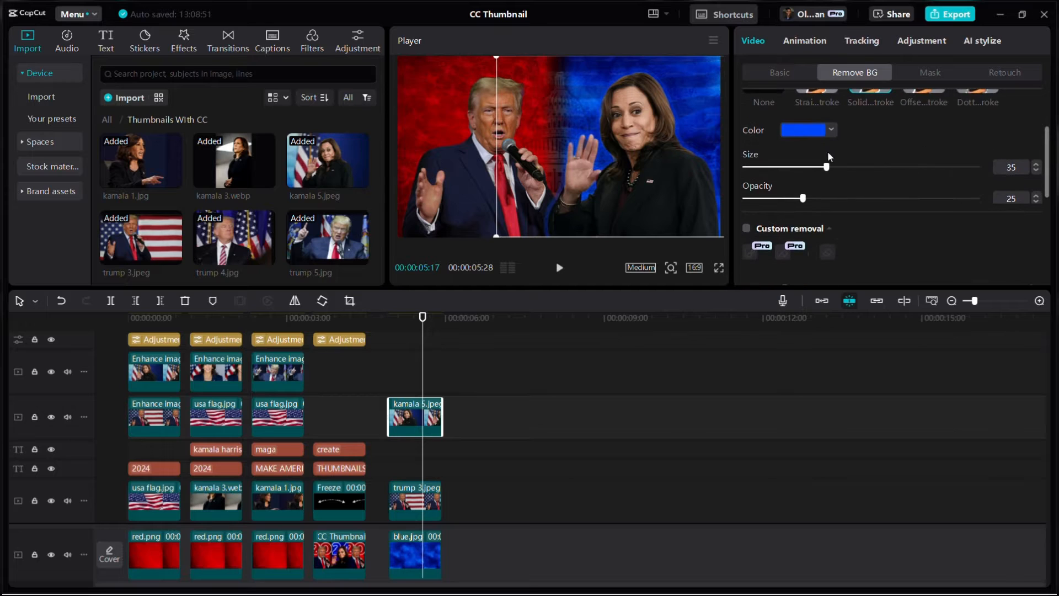
pyautogui.click(803, 131)
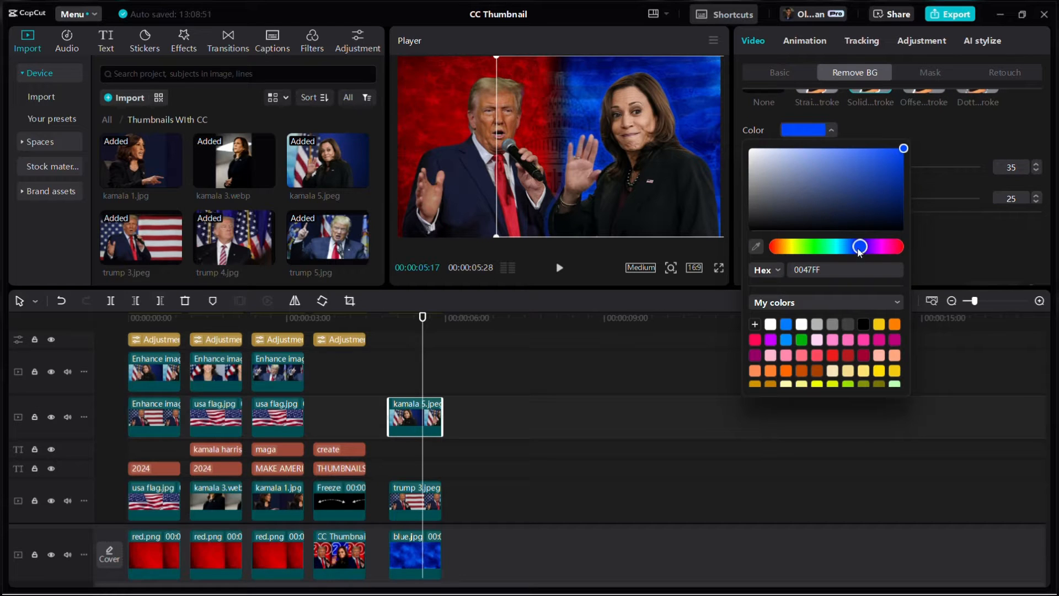
pyautogui.moveTo(862, 248); pyautogui.dragTo(778, 249)
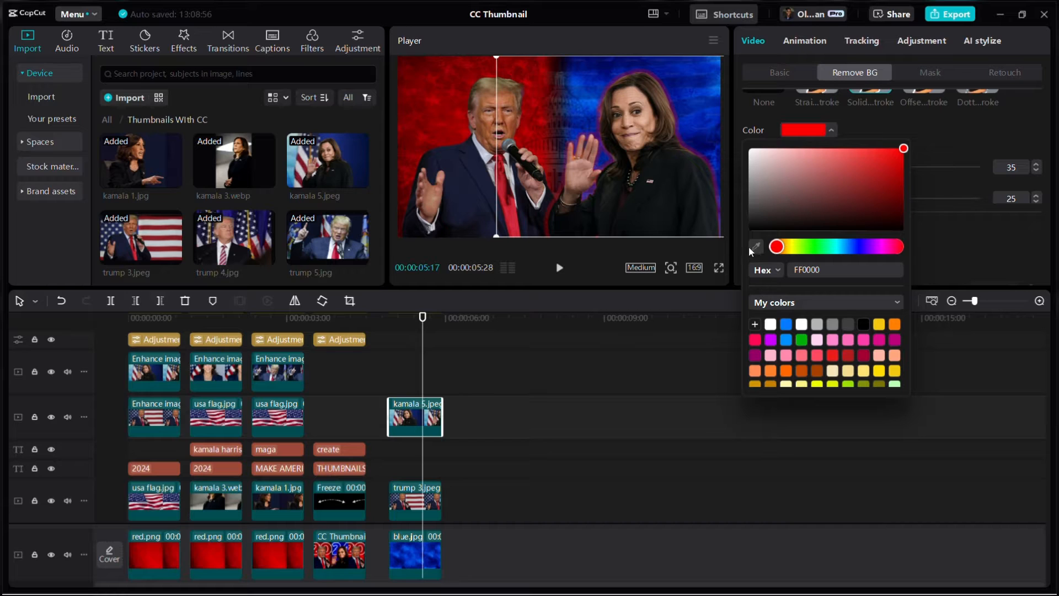
pyautogui.click(956, 133)
# Step: Compare the red stroke with the first thumbnail and set the Kamala cutout's stroke size to 10
pyautogui.click(158, 320)
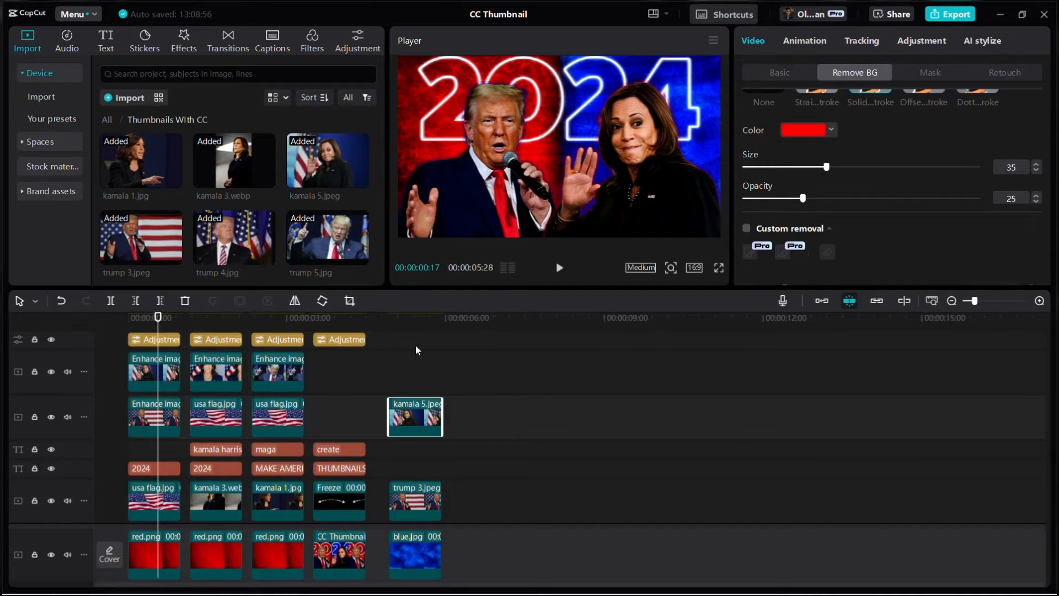
pyautogui.click(415, 326)
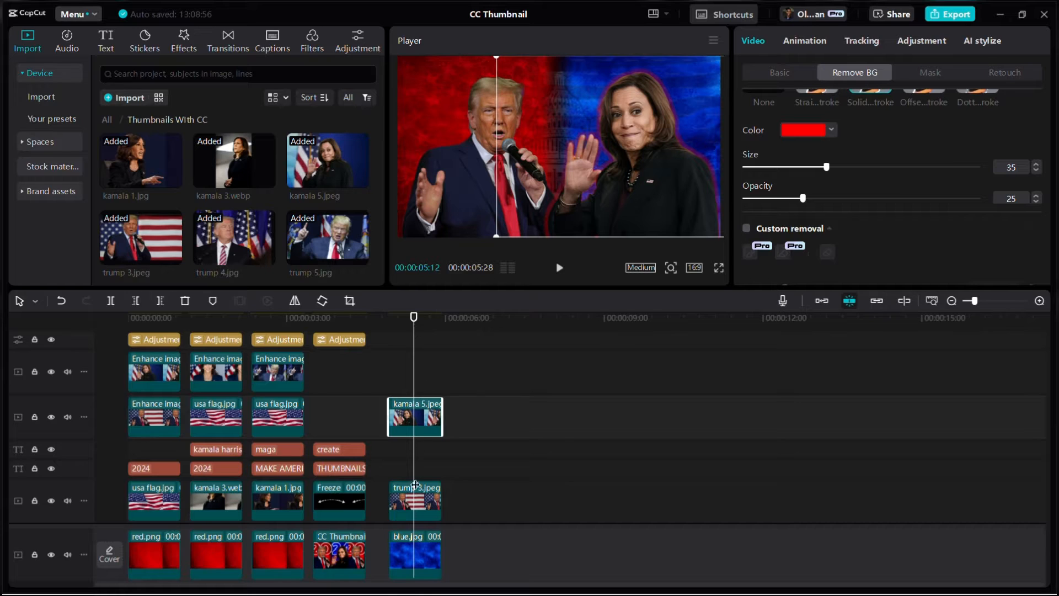
pyautogui.click(765, 167)
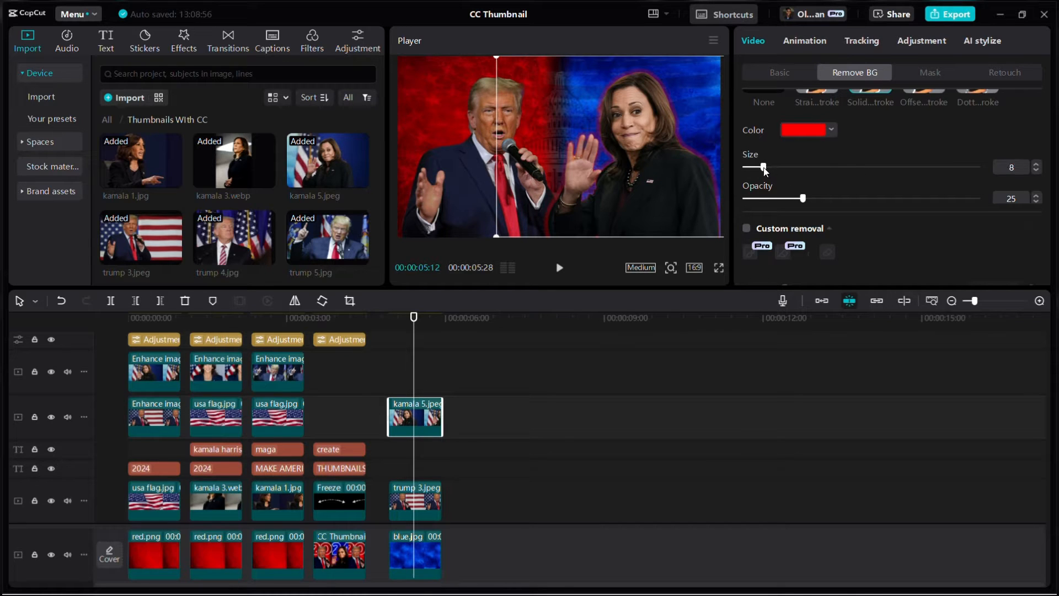
pyautogui.doubleClick(1035, 165)
# Step: Enable Stroke on the trump 3.jpeg cutout and choose the Solid stroke style
pyautogui.scroll(-3, 398, 380)
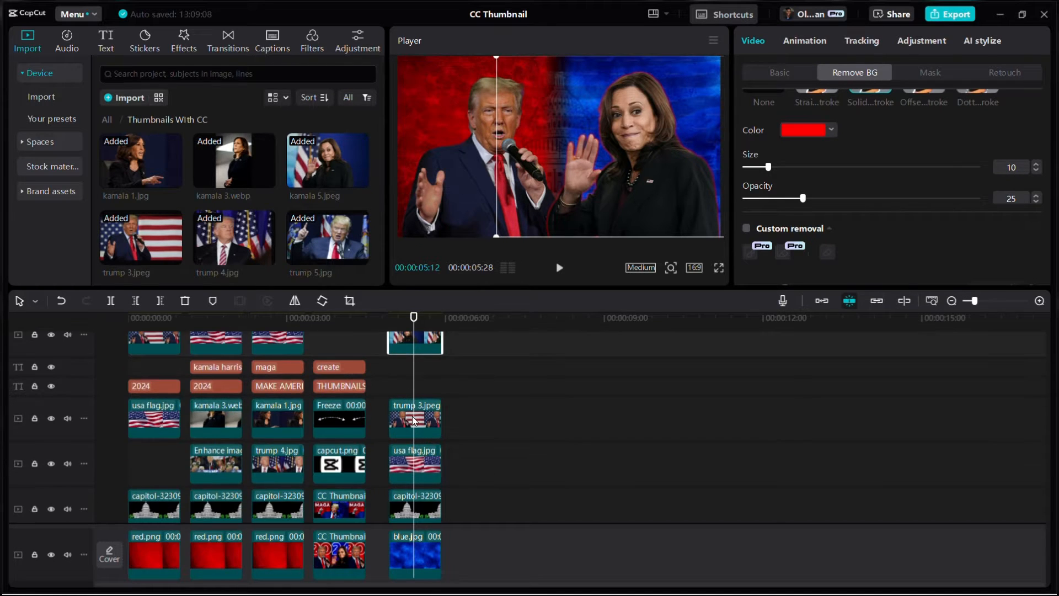
pyautogui.click(415, 421)
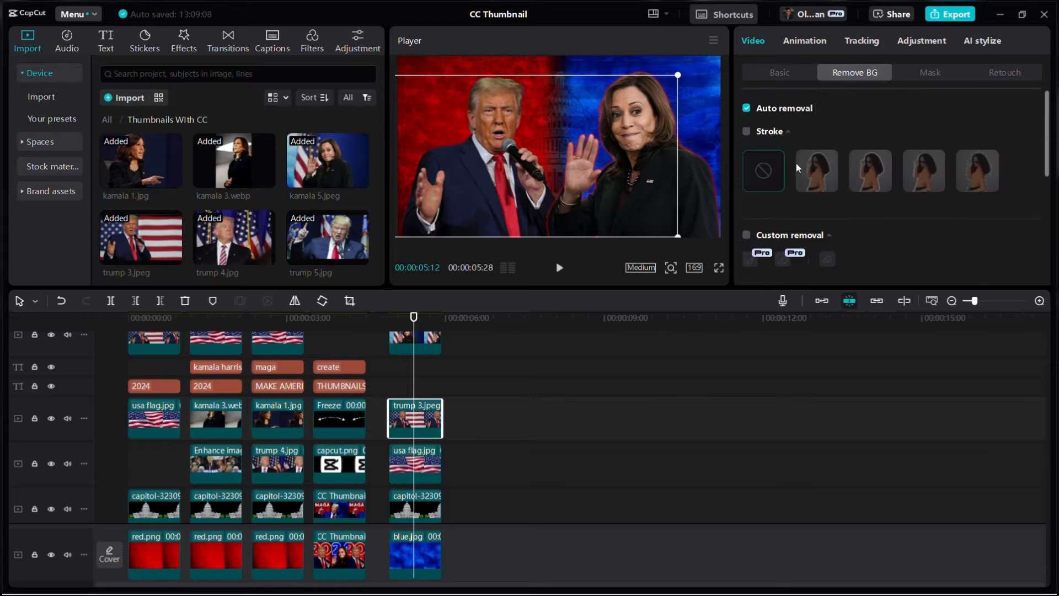
pyautogui.click(748, 133)
pyautogui.click(880, 175)
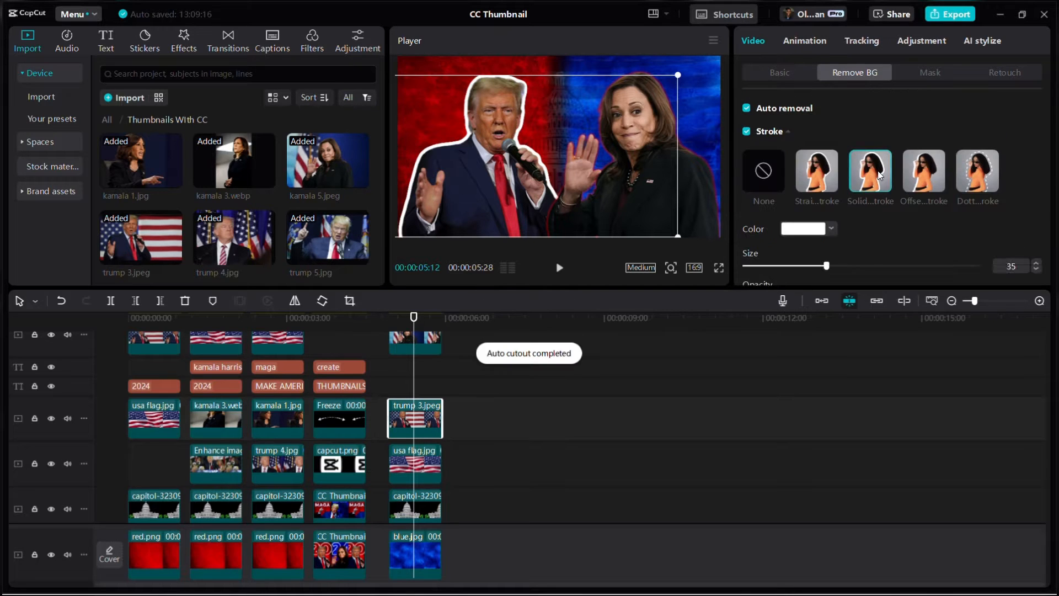
# Step: Set the Trump cutout's stroke colour to a saturated blue
pyautogui.scroll(-2, 810, 248)
pyautogui.click(805, 179)
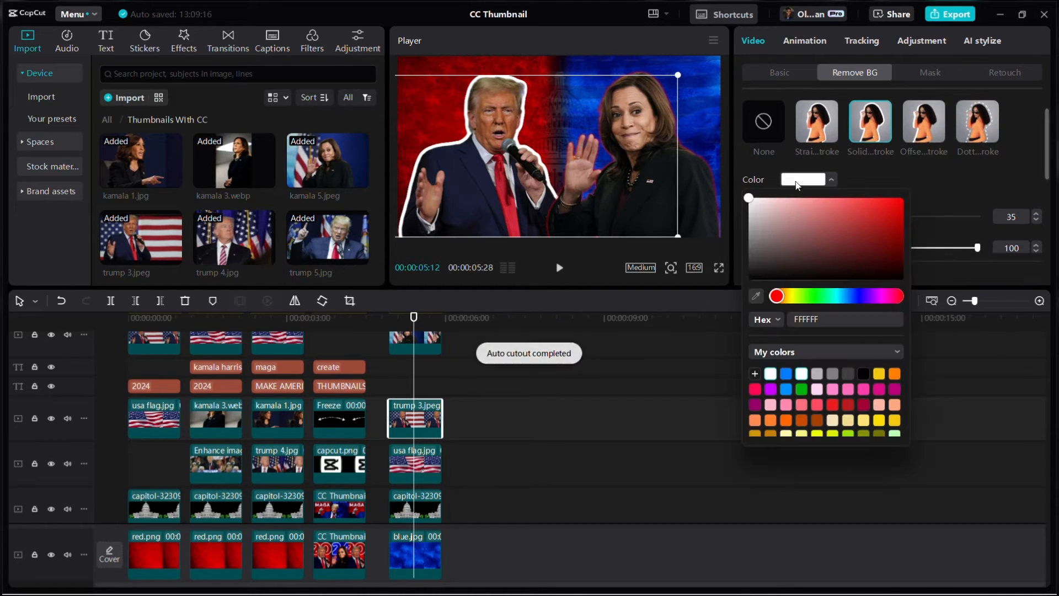
pyautogui.click(861, 296)
pyautogui.click(896, 203)
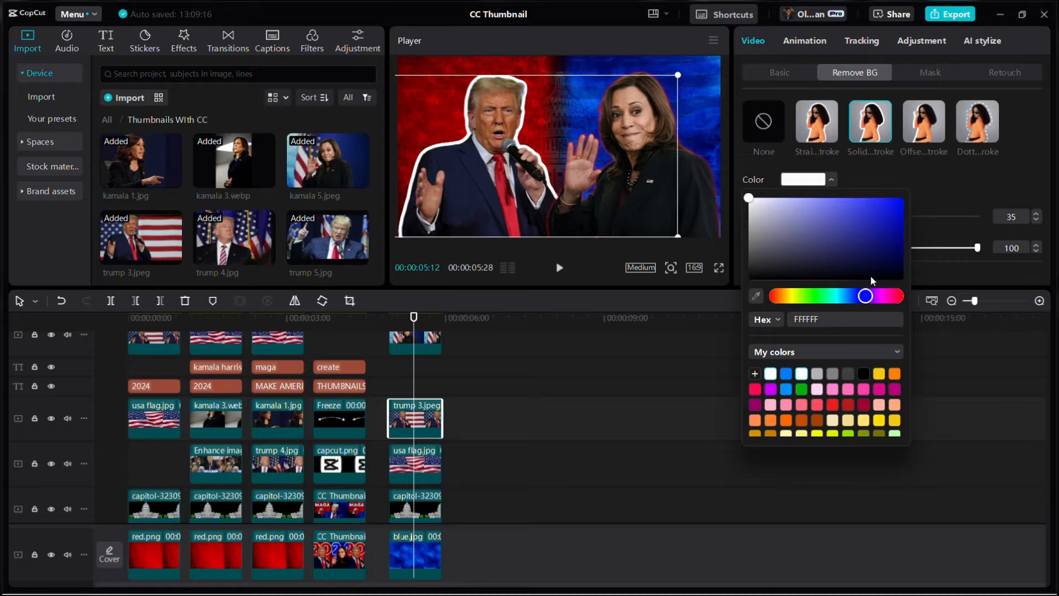
pyautogui.click(946, 168)
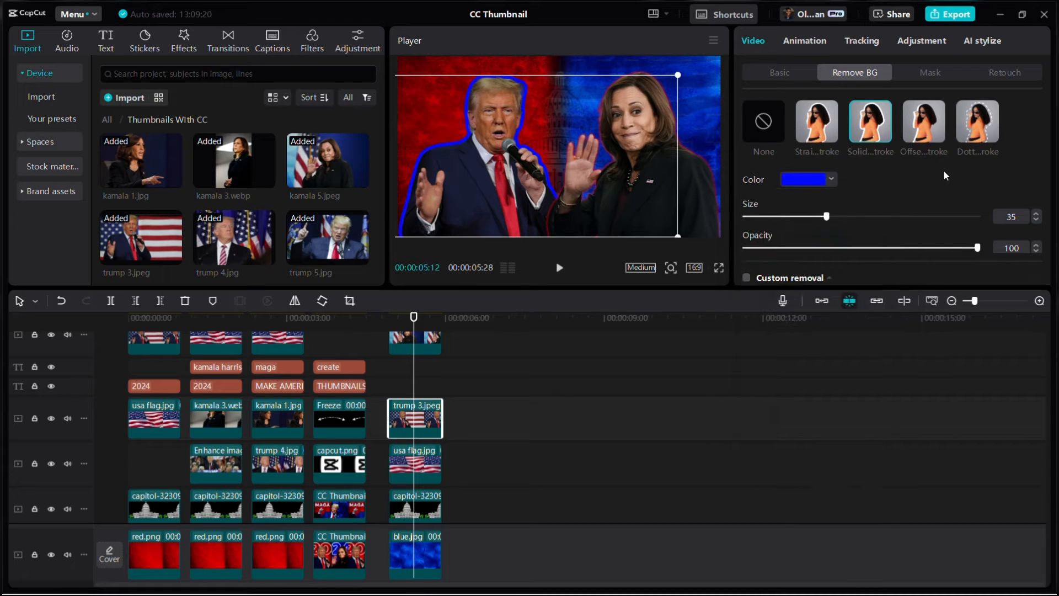
# Step: Set the Trump cutout's stroke opacity to 25 and its size to 10
pyautogui.click(798, 248)
pyautogui.click(1037, 247)
pyautogui.click(1037, 246)
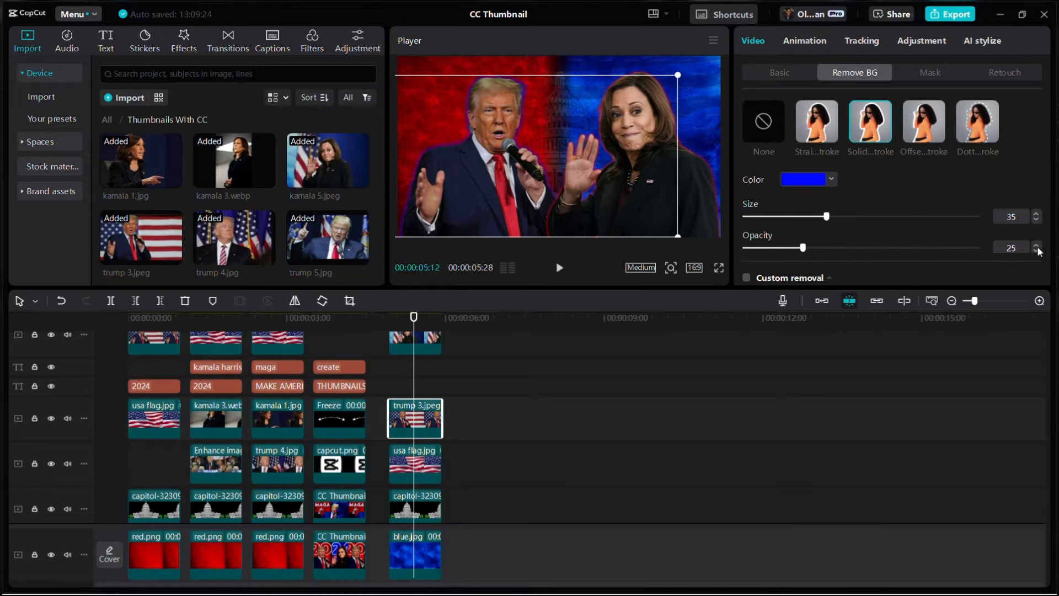
pyautogui.click(774, 217)
pyautogui.click(1037, 221)
pyautogui.click(1037, 222)
pyautogui.click(1037, 221)
pyautogui.click(424, 368)
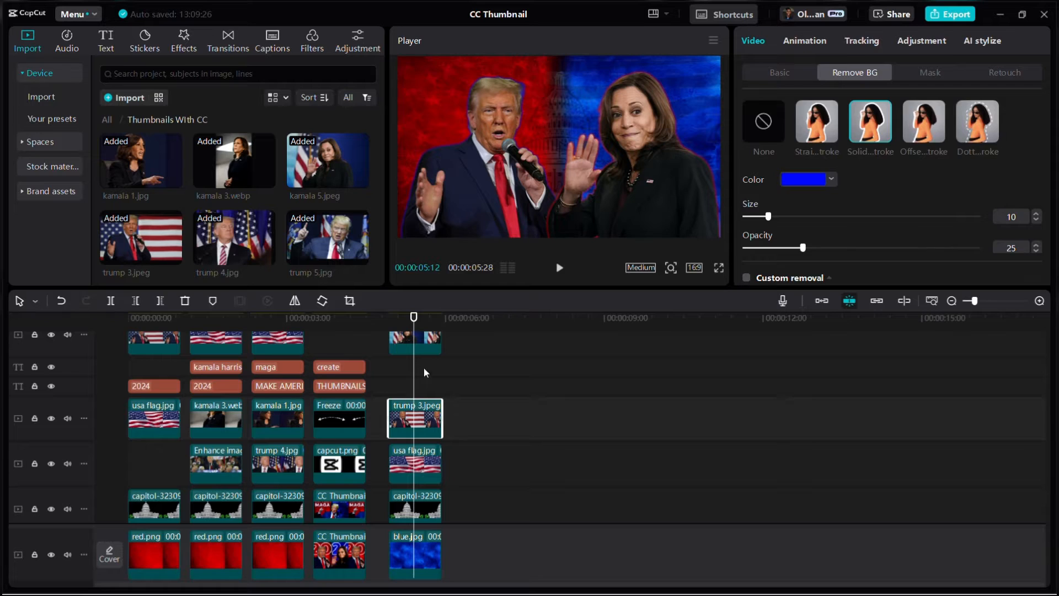
# Step: Check the first thumbnail's layer order and move the kamala 5.jpeg clip one track up
pyautogui.click(151, 318)
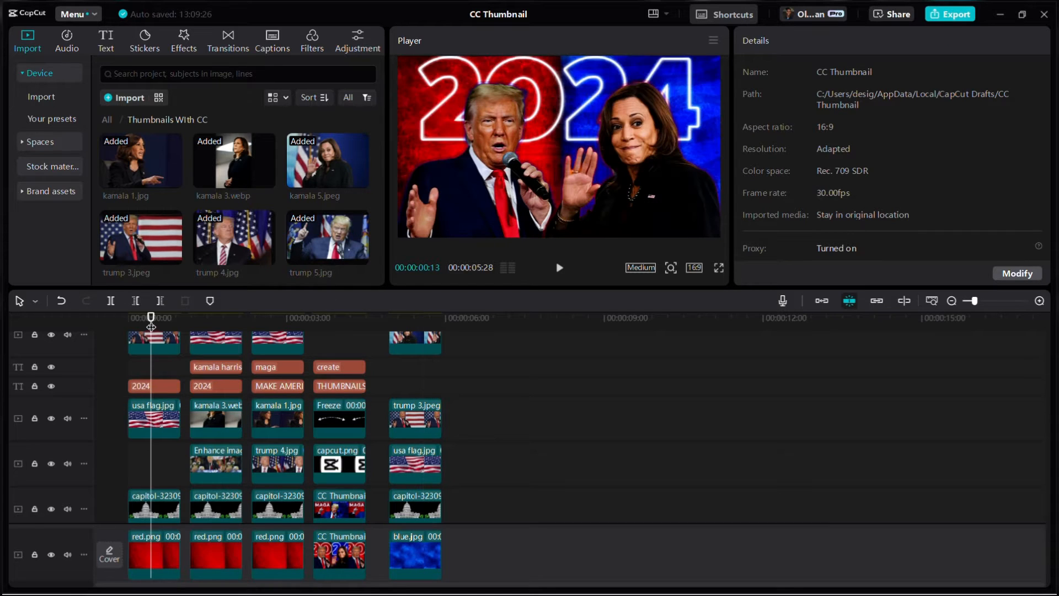
pyautogui.scroll(3, 375, 385)
pyautogui.scroll(1, 404, 374)
pyautogui.scroll(-3, 404, 374)
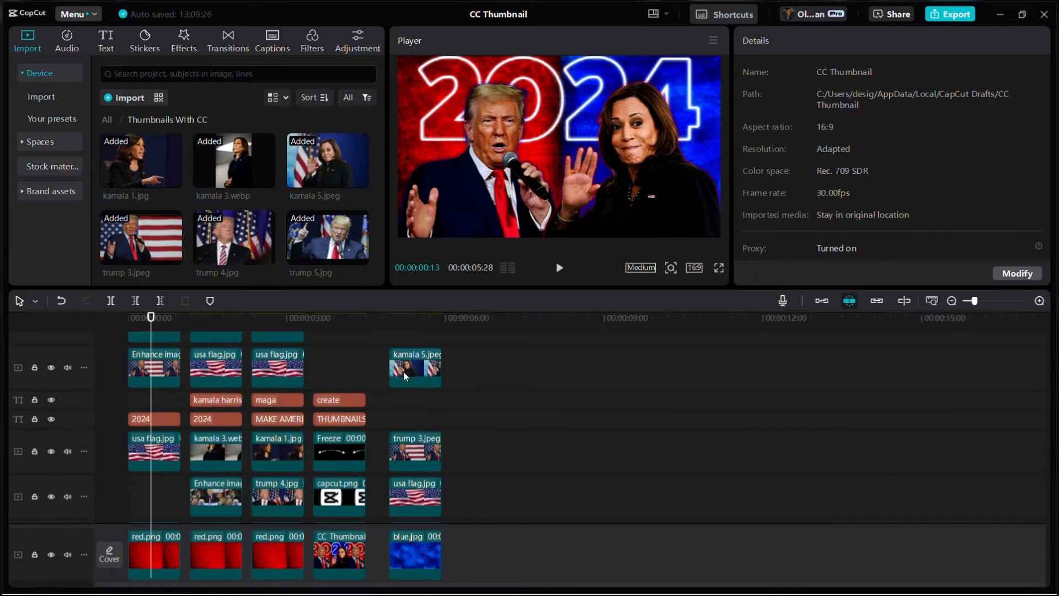
pyautogui.scroll(3, 404, 396)
pyautogui.click(425, 445)
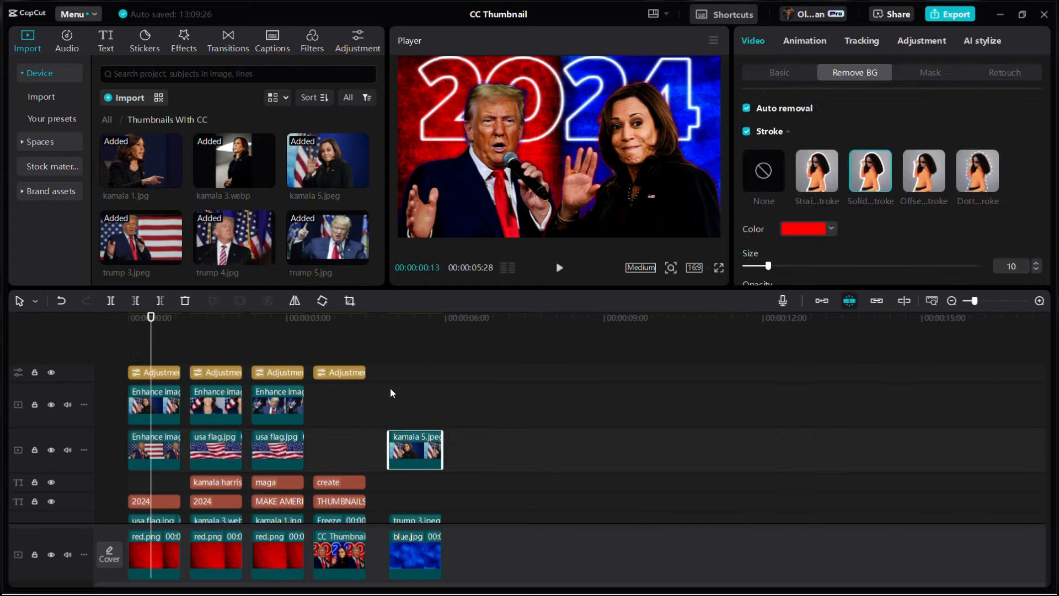
pyautogui.click(390, 387)
# Step: Move the trump 3.jpeg clip above the text tracks, directly below the Kamala clip, and preview the new composition
pyautogui.click(409, 456)
pyautogui.moveTo(408, 451); pyautogui.dragTo(412, 386)
pyautogui.scroll(-3, 410, 411)
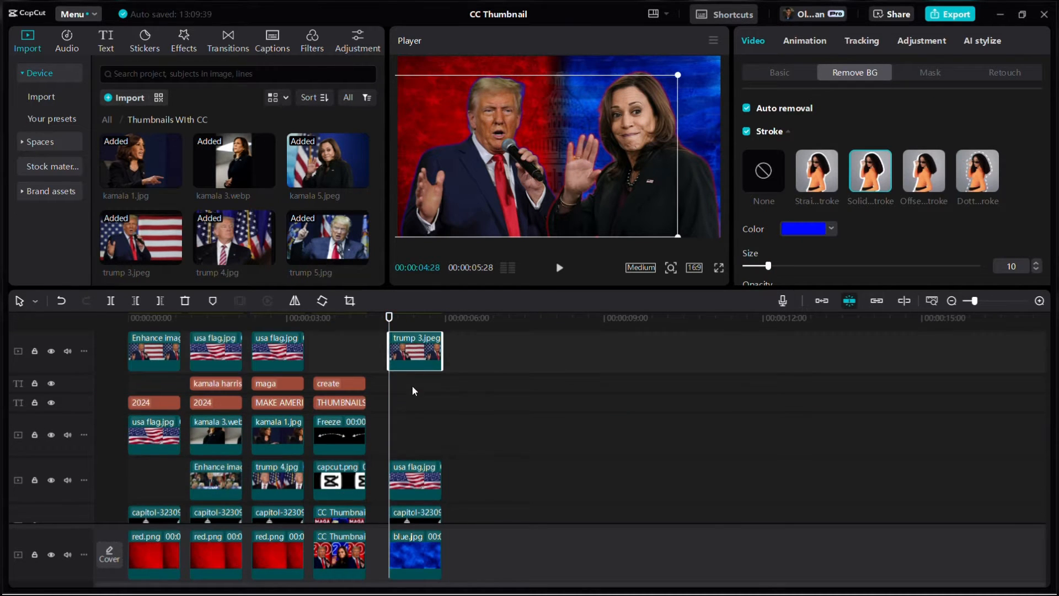
pyautogui.click(419, 407)
pyautogui.click(419, 402)
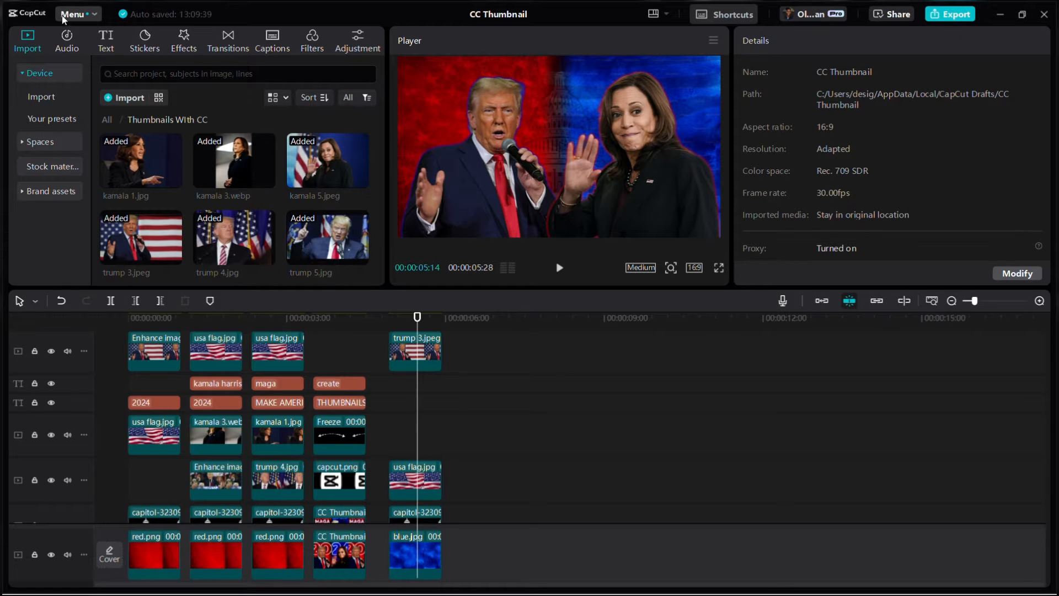
# Step: Add a default text layer beneath the two candidate cutouts and place it near the upper edge of the frame
pyautogui.click(106, 45)
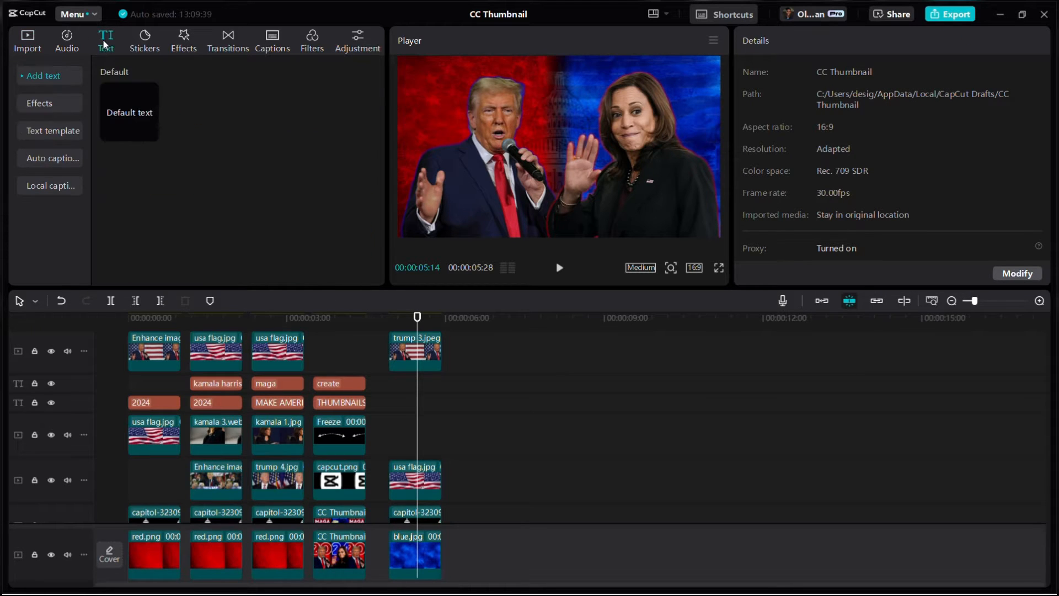
pyautogui.moveTo(141, 119); pyautogui.dragTo(390, 397)
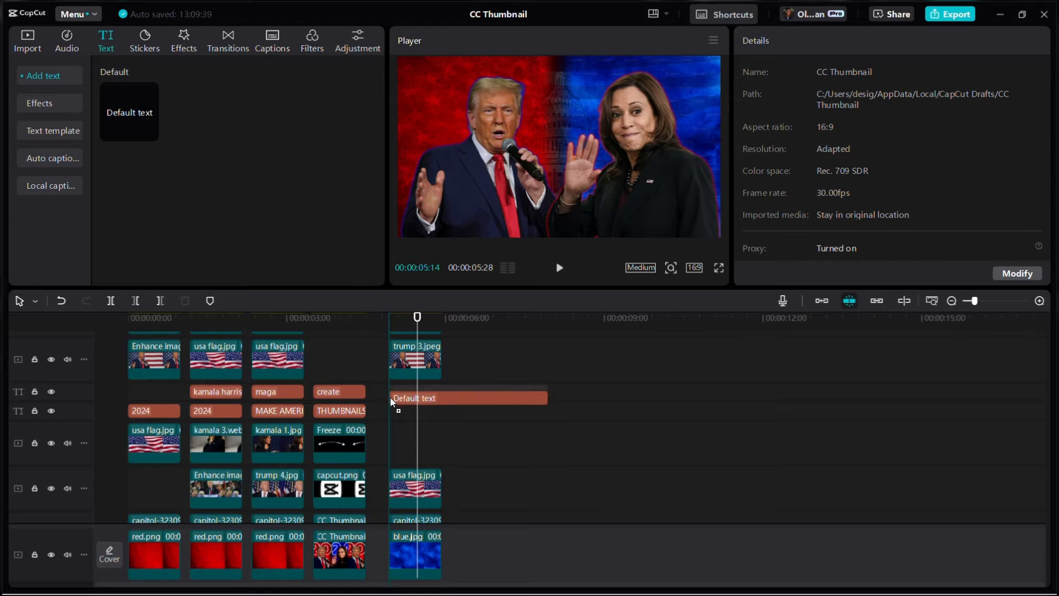
pyautogui.moveTo(566, 167); pyautogui.dragTo(545, 89)
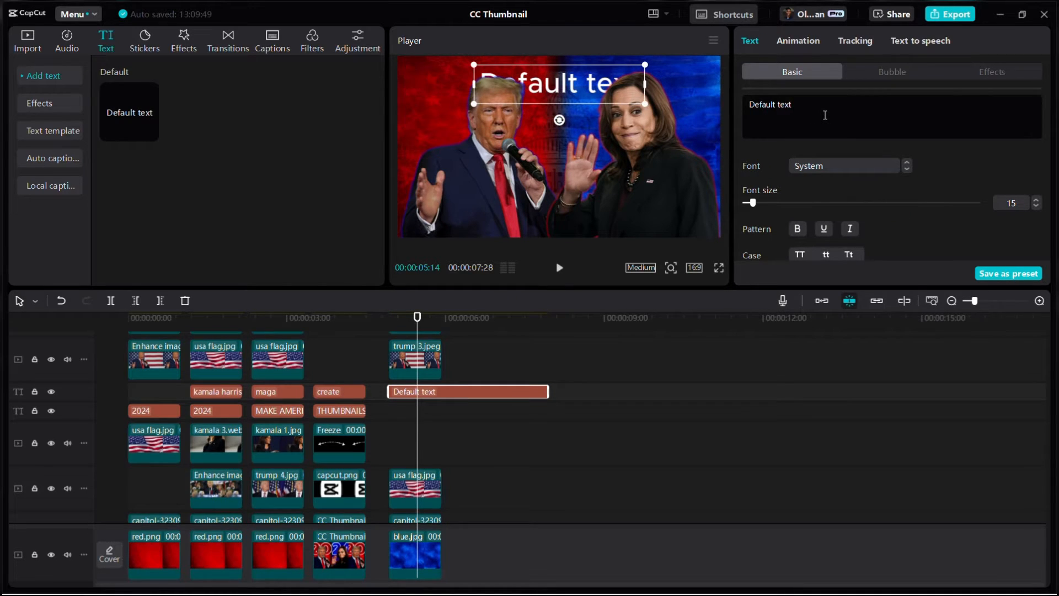
# Step: Replace the default text with 2024 and set its font to ZY Elegant
pyautogui.click(825, 114)
pyautogui.write('202')
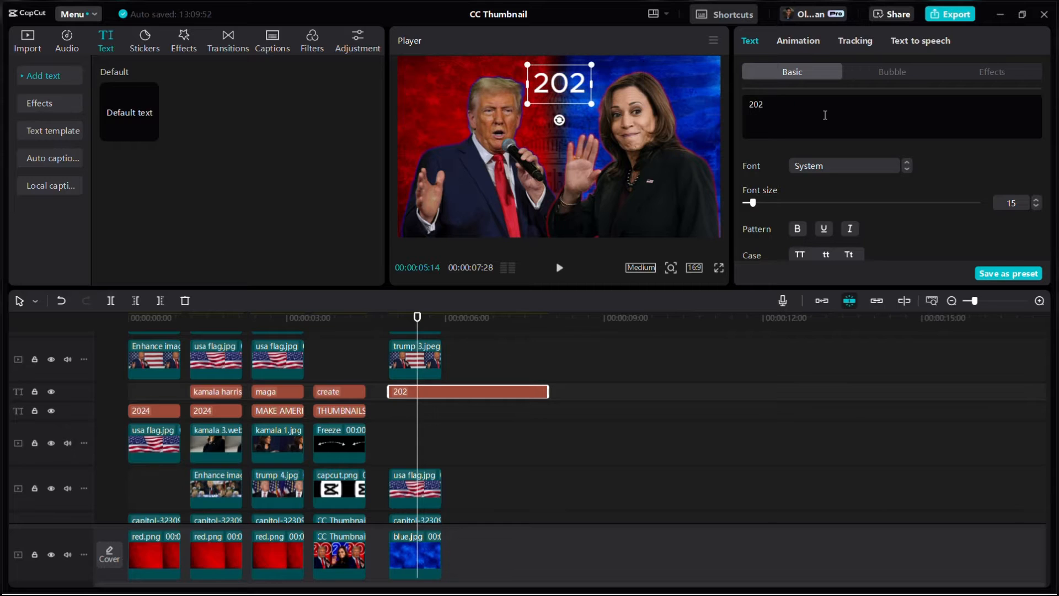
pyautogui.write('4')
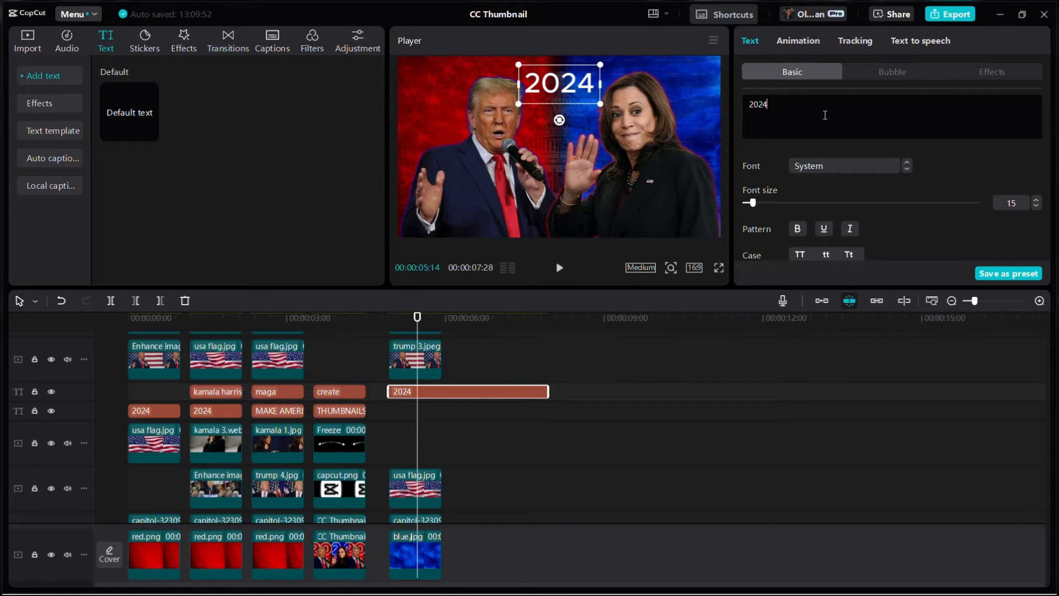
pyautogui.click(833, 164)
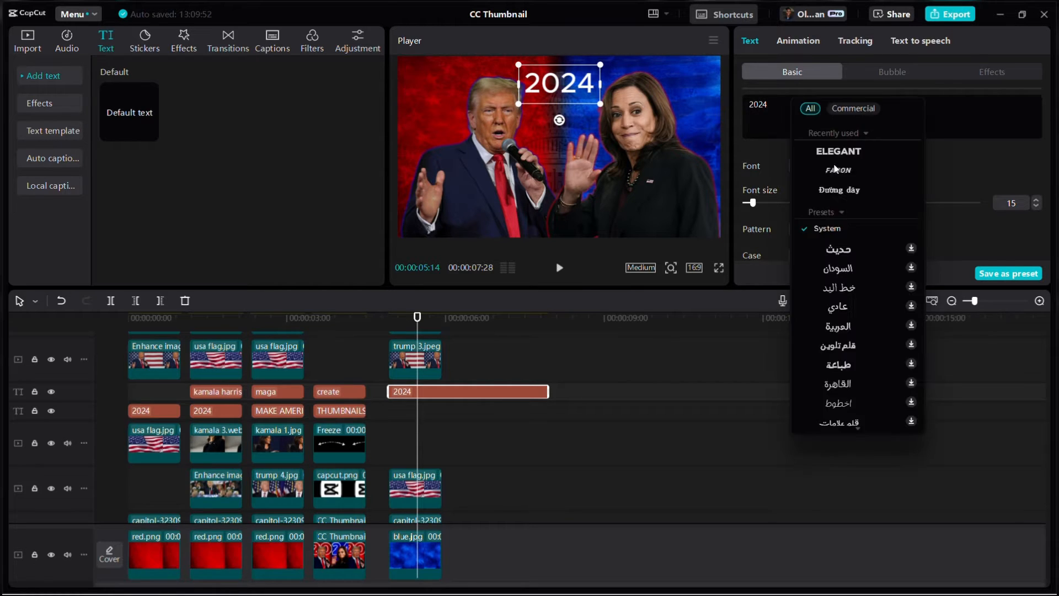
pyautogui.click(843, 152)
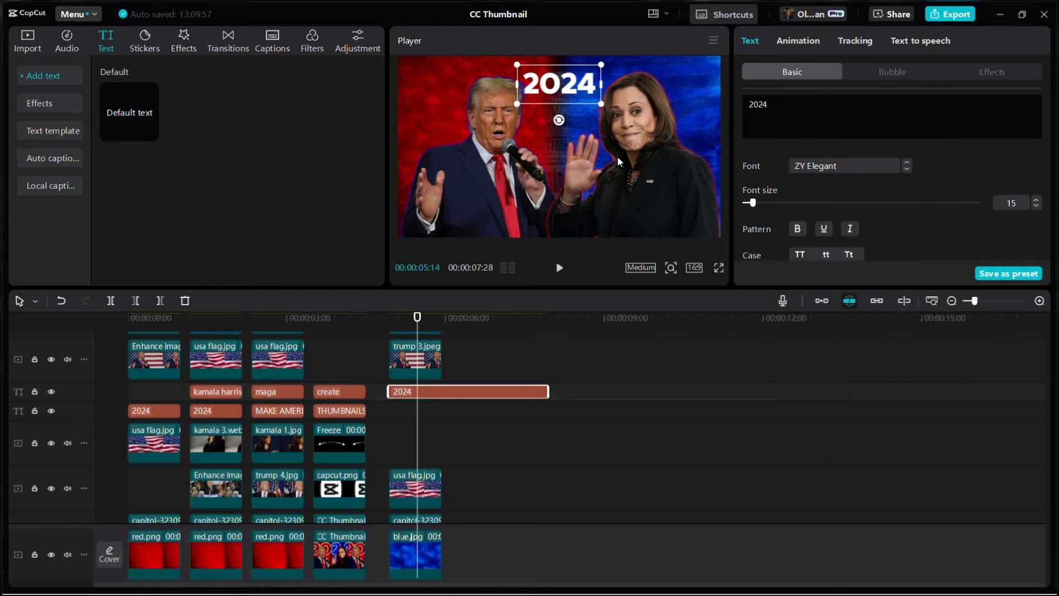
# Step: Enlarge the 2024 text until it spans nearly the full frame width behind both candidates
pyautogui.moveTo(603, 103); pyautogui.dragTo(592, 130)
pyautogui.moveTo(662, 151); pyautogui.dragTo(740, 190)
pyautogui.click(445, 344)
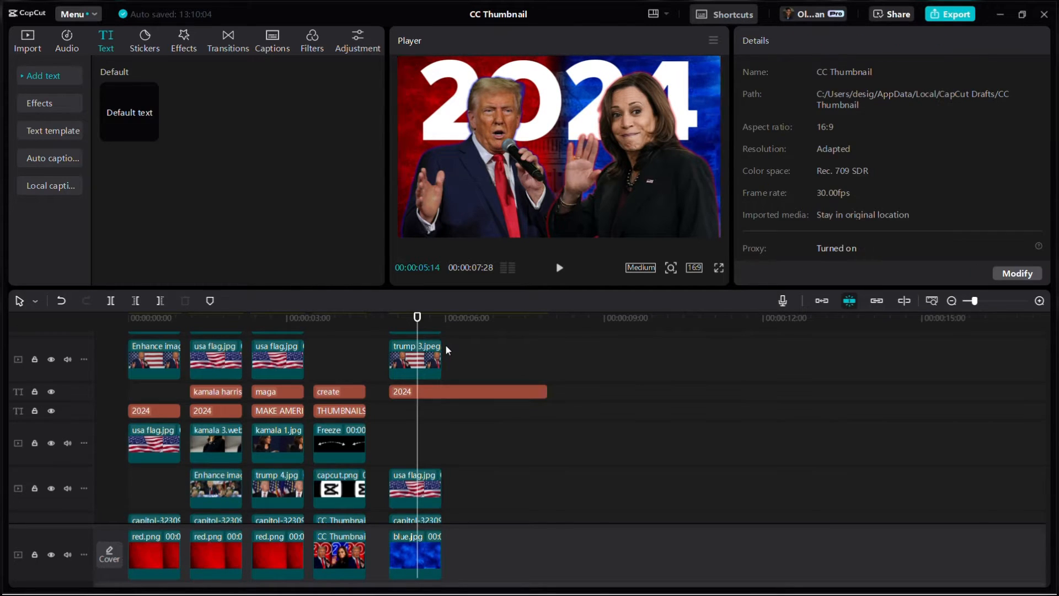
# Step: Trim the end of the 2024 text clip to match the other clips of the new composition
pyautogui.click(454, 393)
pyautogui.press('w')
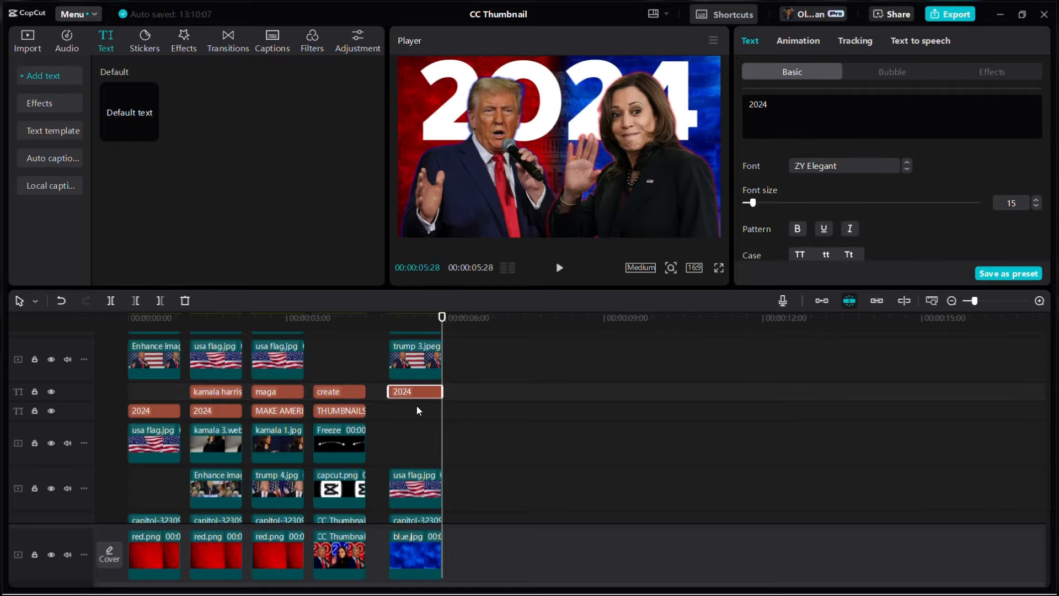
pyautogui.click(415, 412)
pyautogui.click(413, 393)
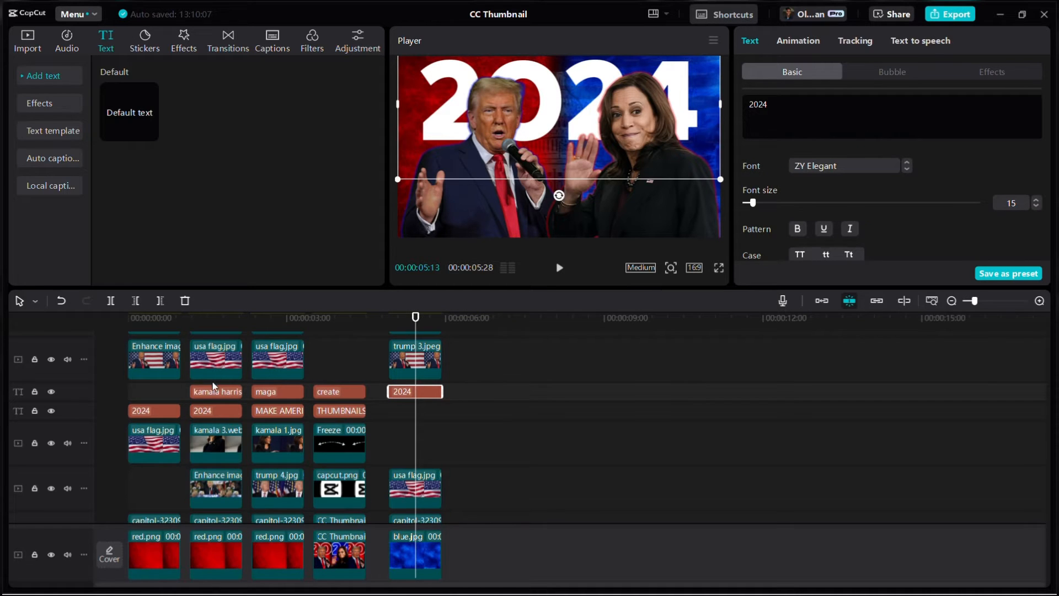
# Step: Check the first thumbnail's headline style and apply the white outline-only text effect to the new 2024 text
pyautogui.click(154, 324)
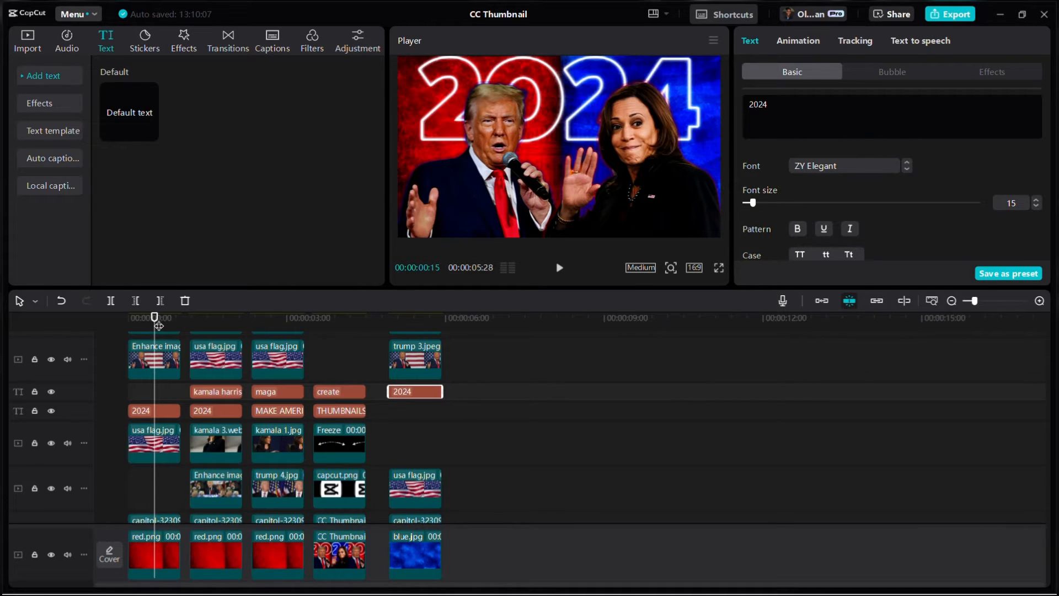
pyautogui.click(425, 330)
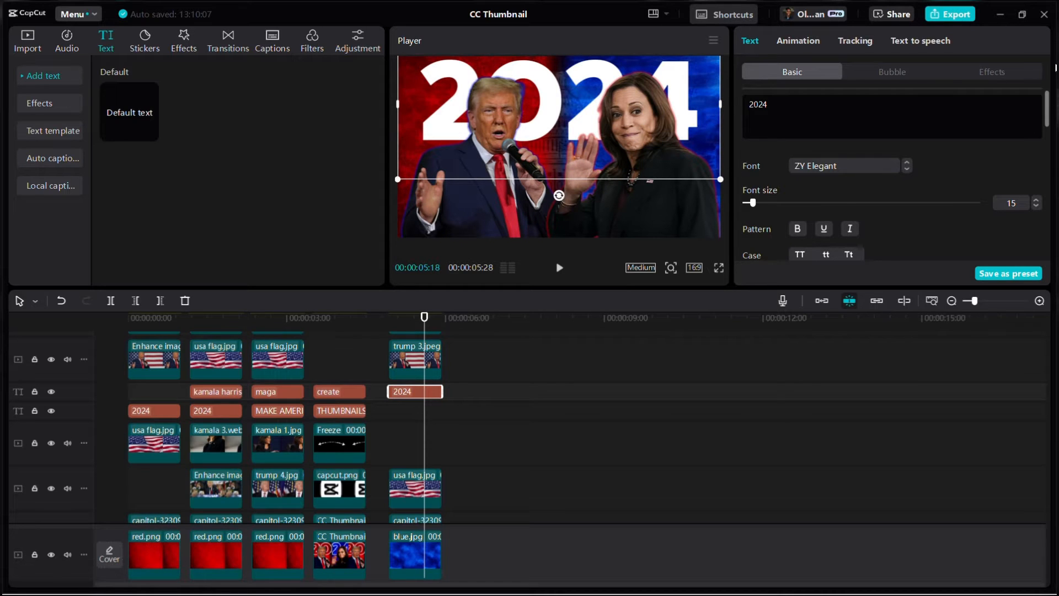
pyautogui.click(1005, 71)
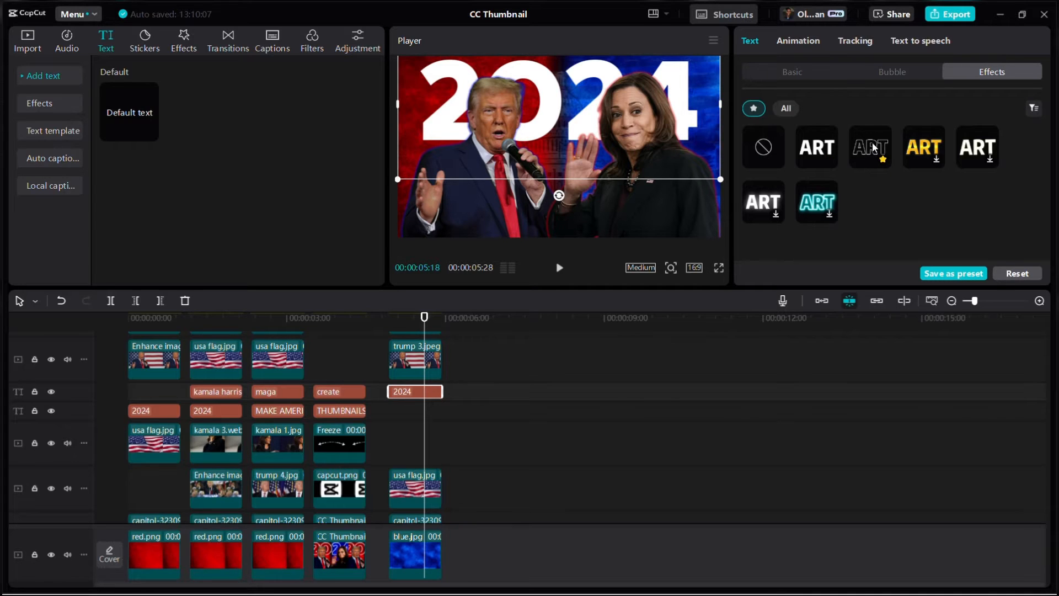
pyautogui.click(786, 109)
pyautogui.scroll(-1, 881, 182)
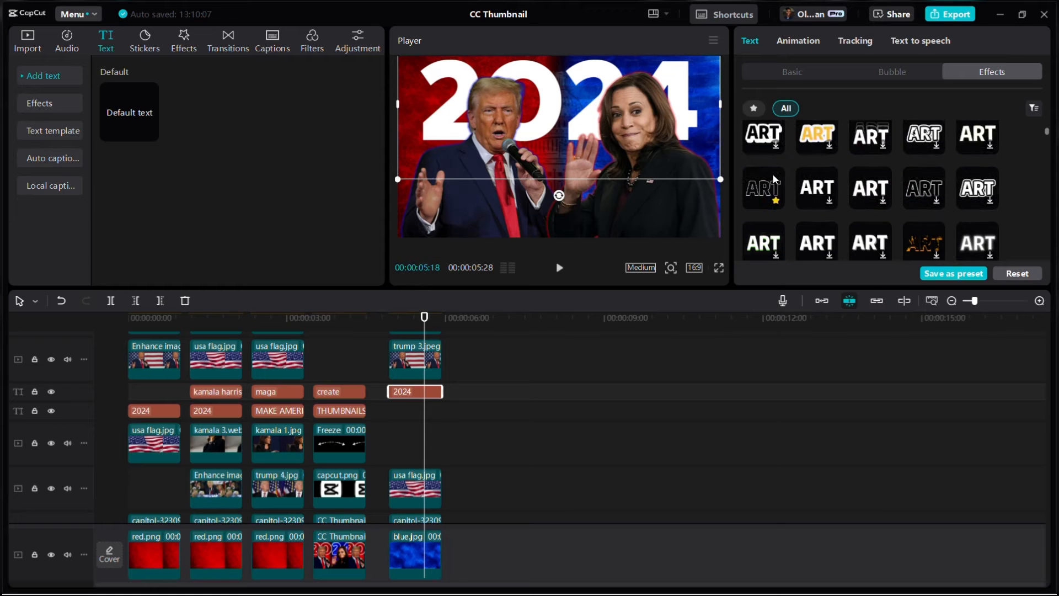
pyautogui.click(768, 188)
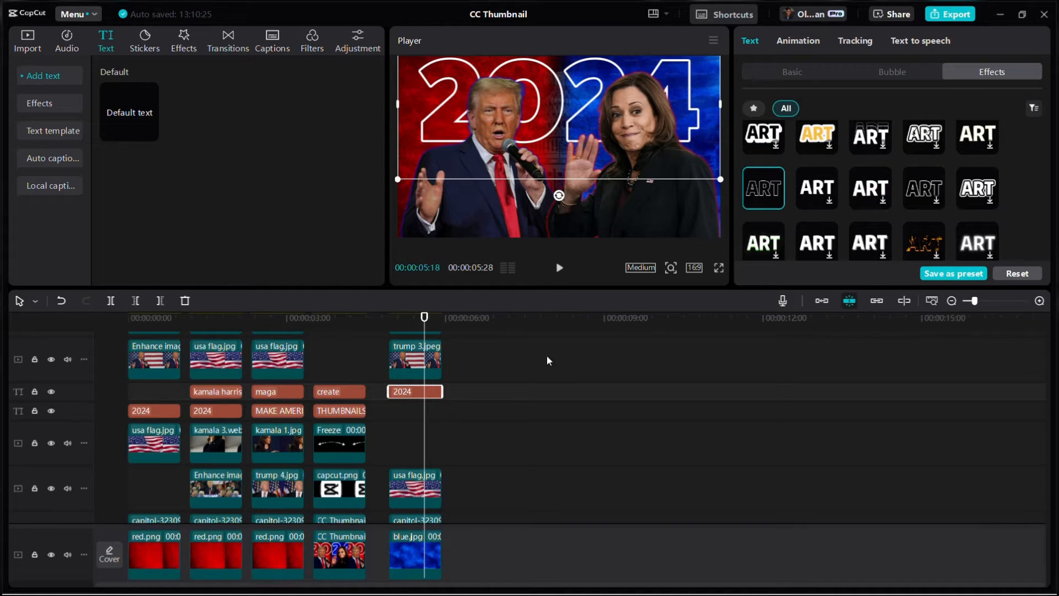
# Step: Compare the new composition with the first thumbnail and shift the Kamala cutout slightly right and down
pyautogui.click(406, 451)
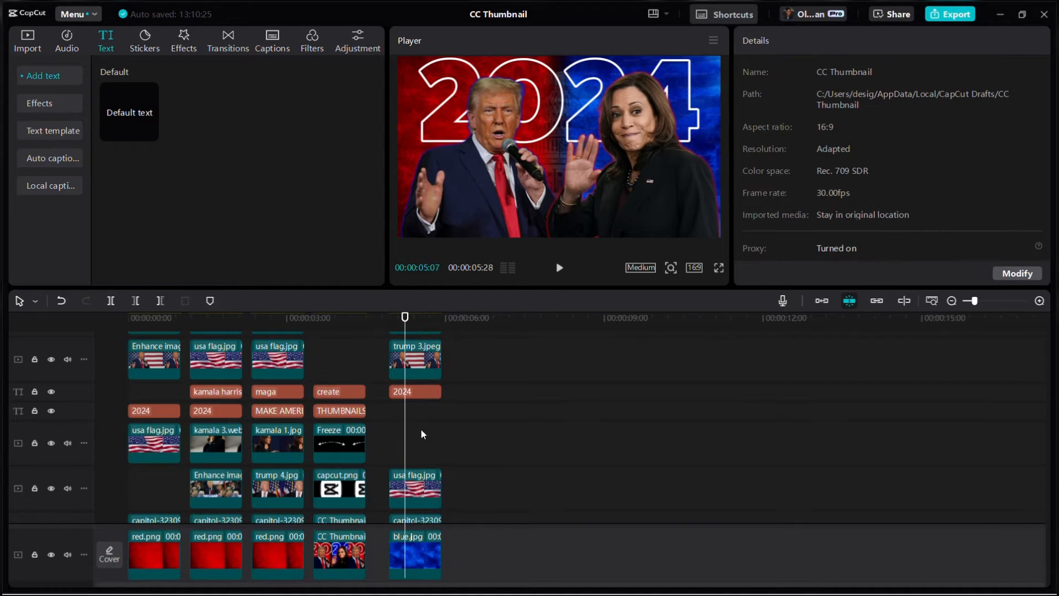
pyautogui.click(149, 486)
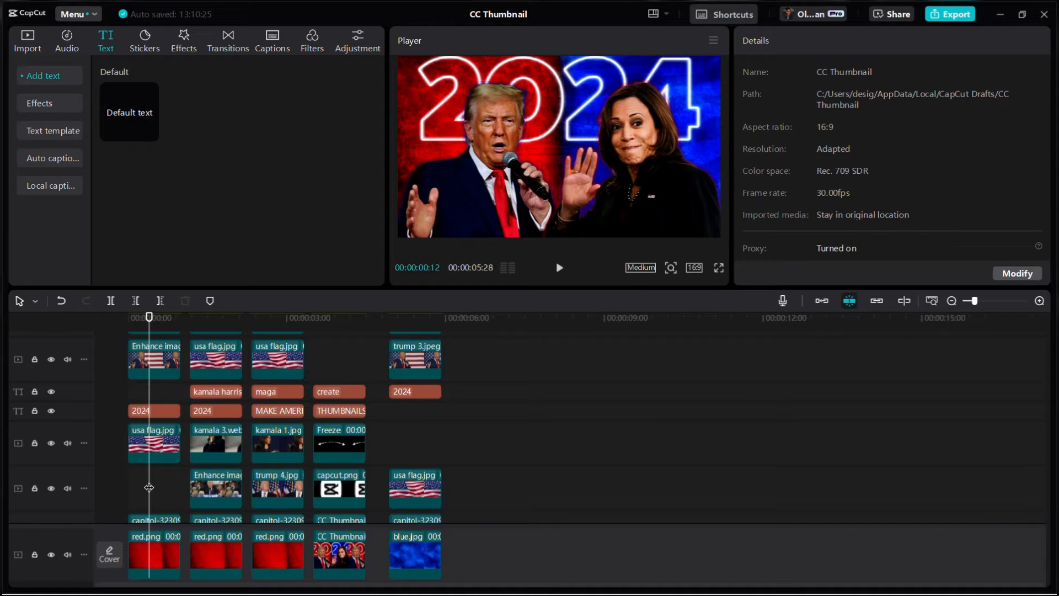
pyautogui.click(421, 421)
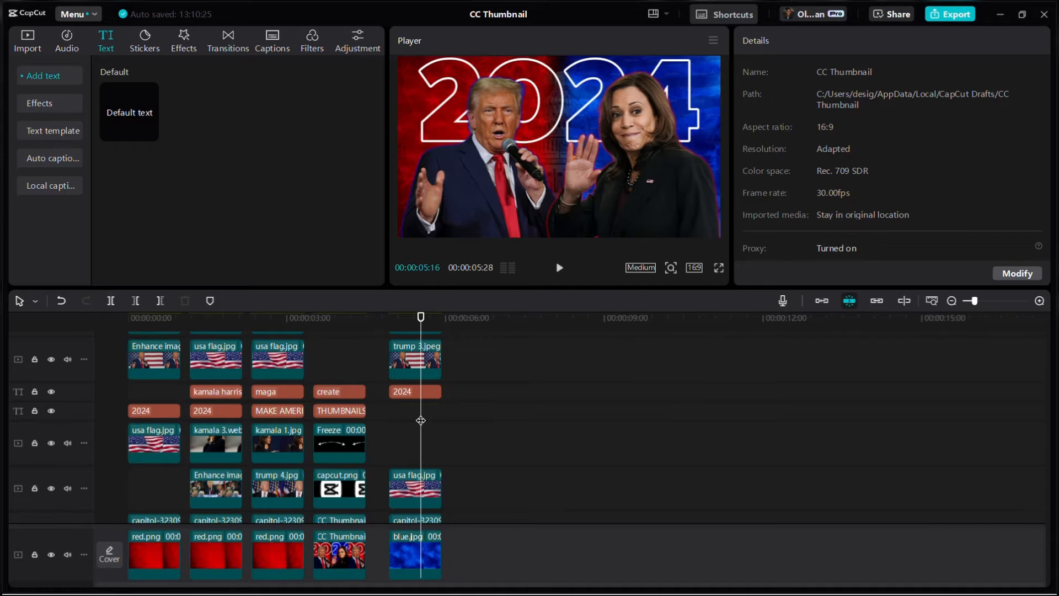
pyautogui.scroll(3, 421, 421)
pyautogui.click(422, 372)
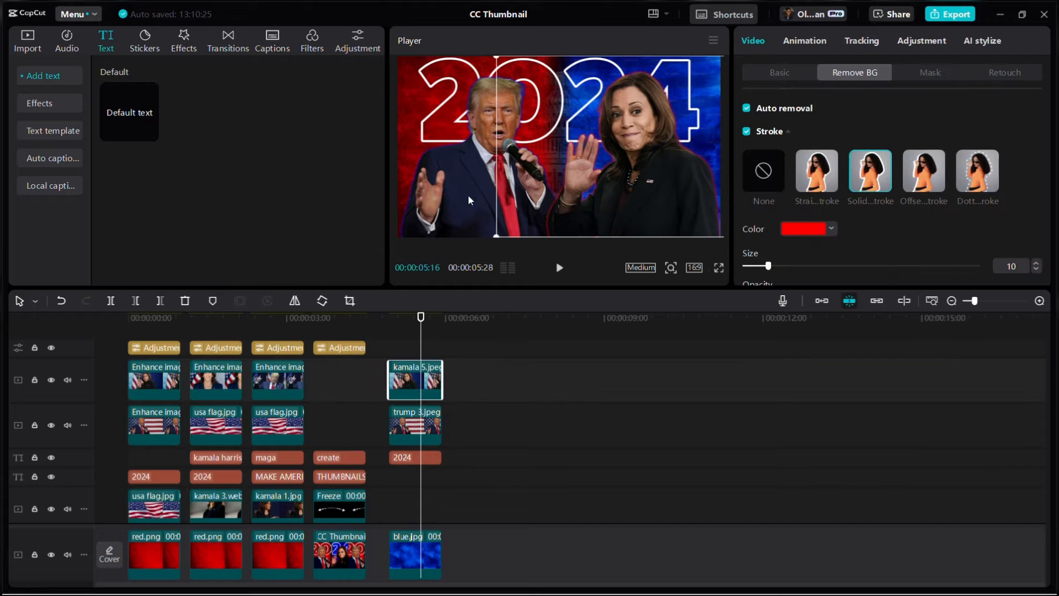
pyautogui.moveTo(647, 183); pyautogui.dragTo(674, 187)
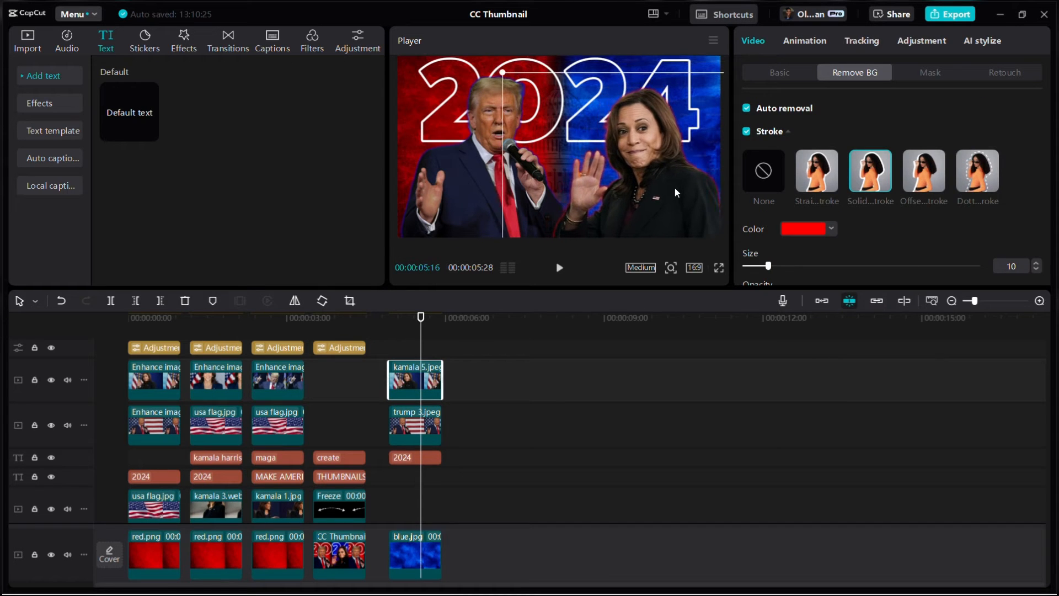
# Step: Shift the Trump cutout slightly down and right, and compare the layout with the first thumbnail
pyautogui.click(413, 426)
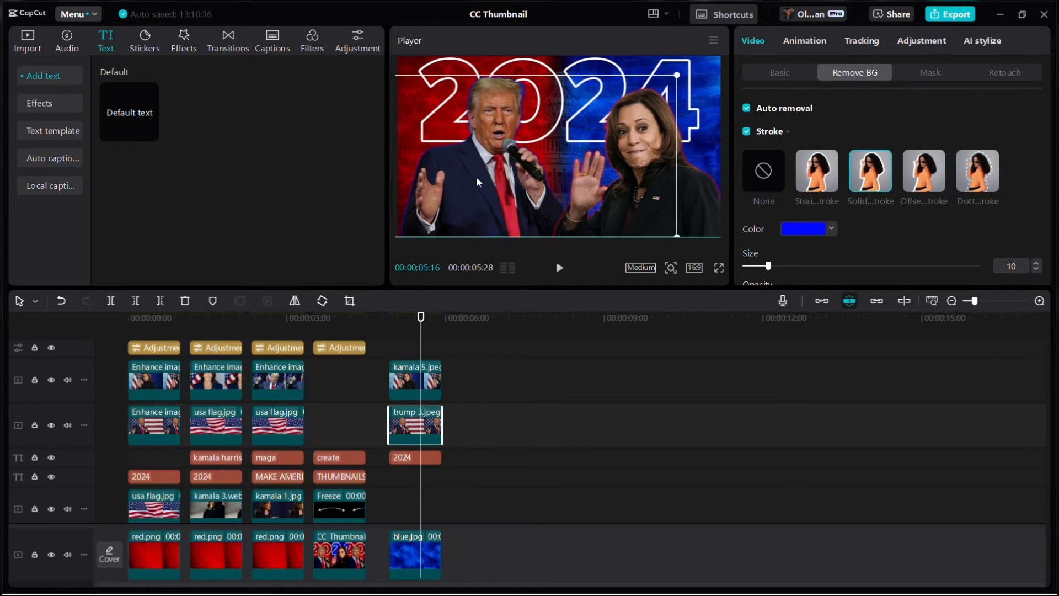
pyautogui.moveTo(475, 176); pyautogui.dragTo(481, 185)
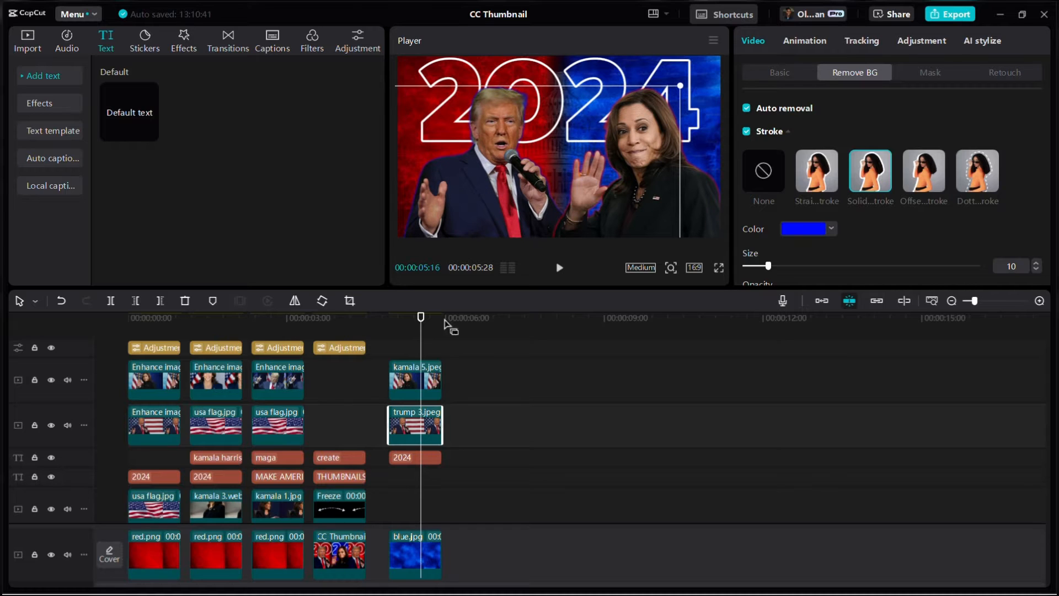
pyautogui.click(160, 325)
pyautogui.click(411, 323)
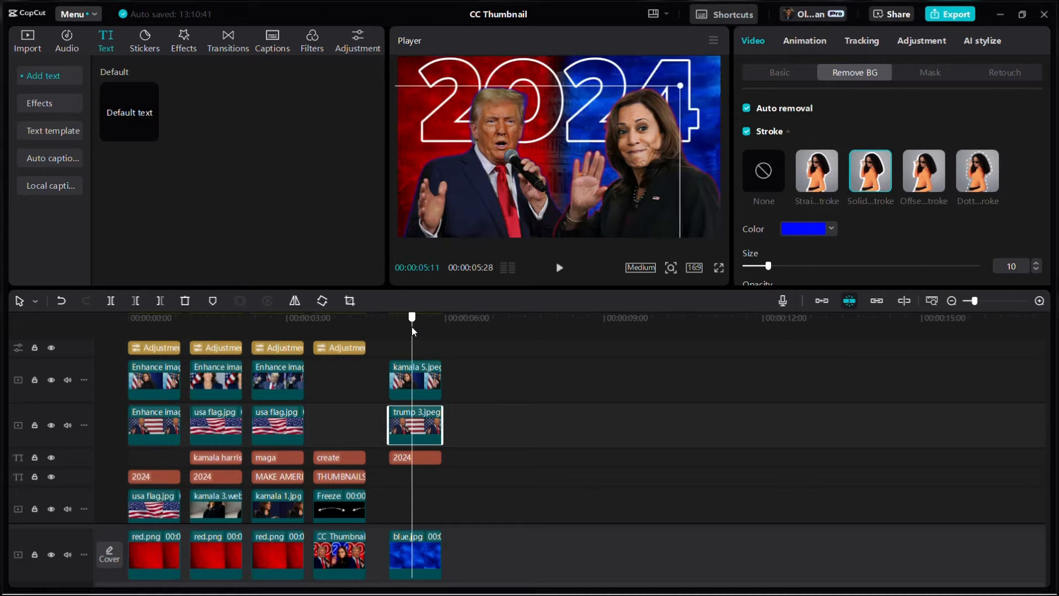
# Step: Enable Glow on the new 2024 text and choose the non-Pro glow style
pyautogui.scroll(-2, 438, 467)
pyautogui.click(426, 425)
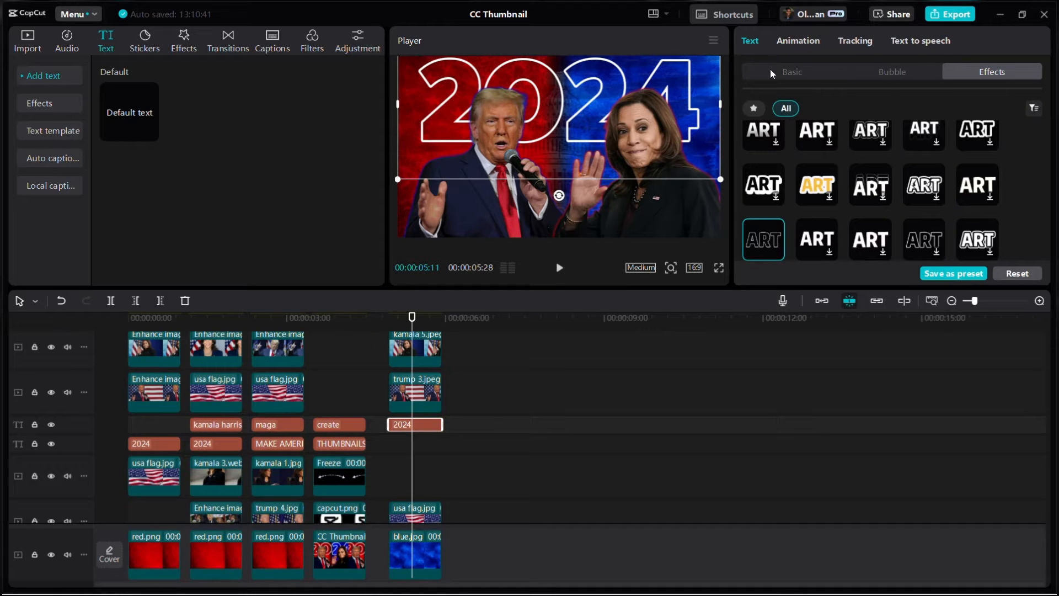
pyautogui.click(790, 71)
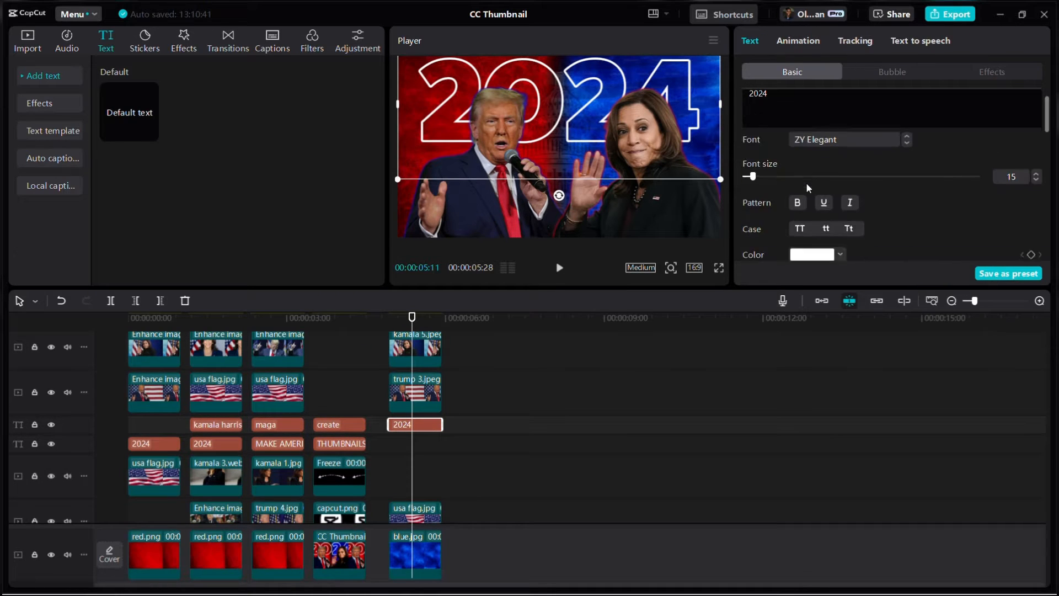
pyautogui.scroll(-6, 806, 182)
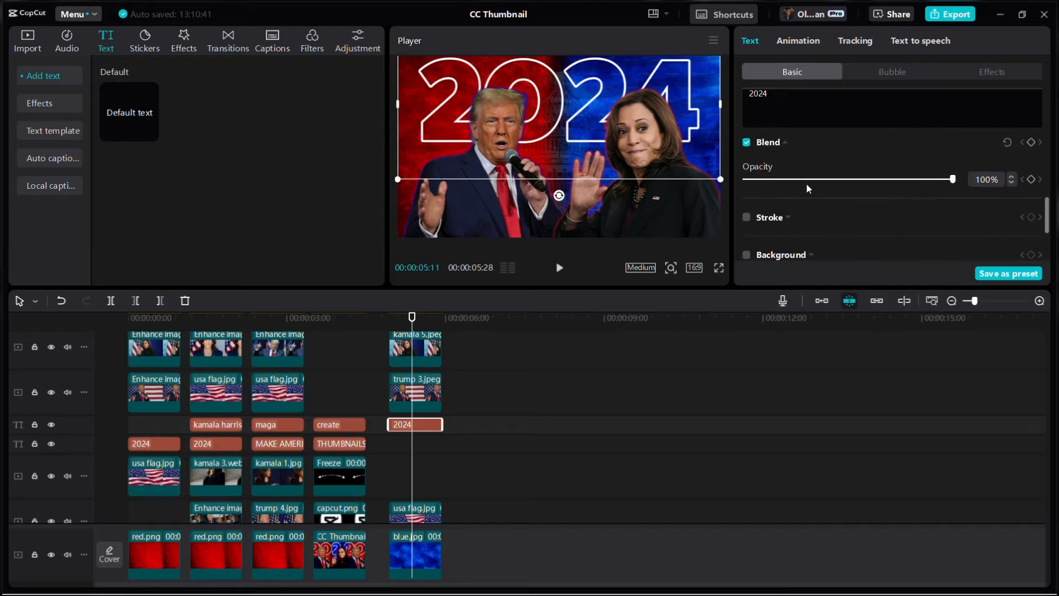
pyautogui.scroll(-2, 807, 188)
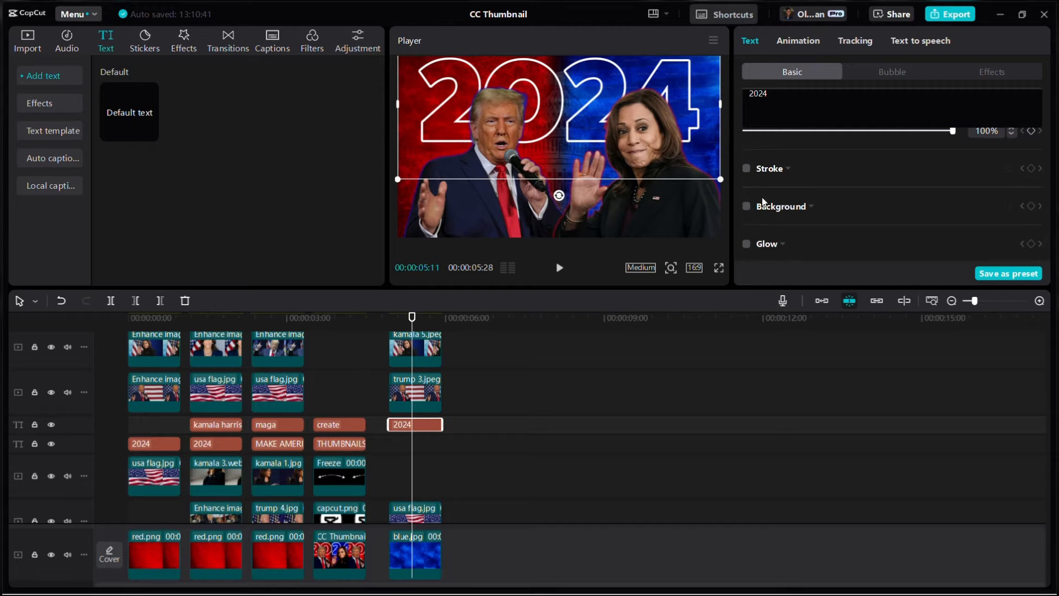
pyautogui.scroll(-1, 756, 215)
pyautogui.click(747, 201)
pyautogui.scroll(-1, 803, 192)
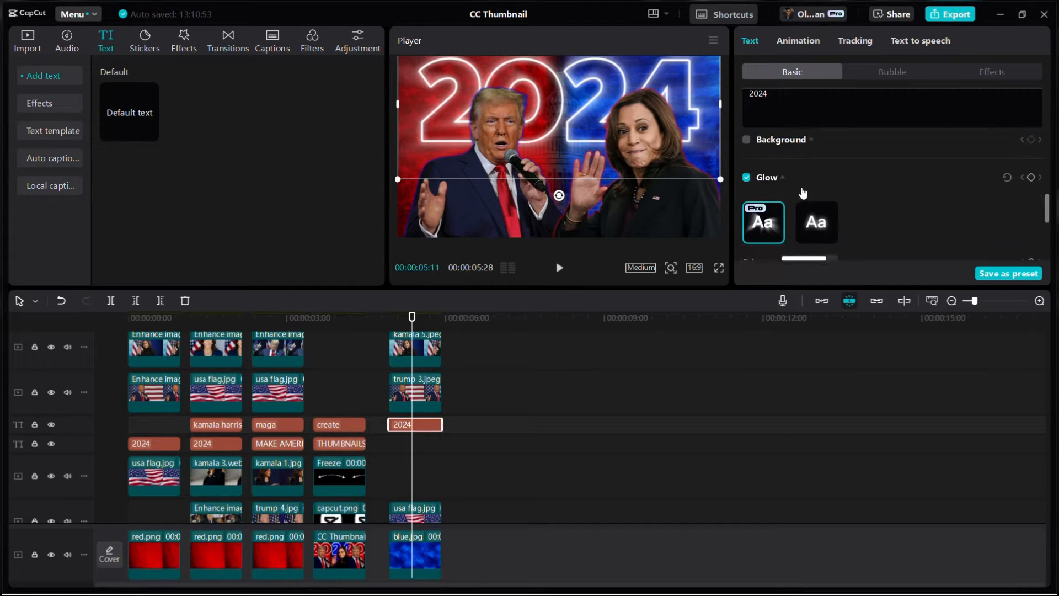
pyautogui.scroll(-1, 803, 192)
pyautogui.click(822, 191)
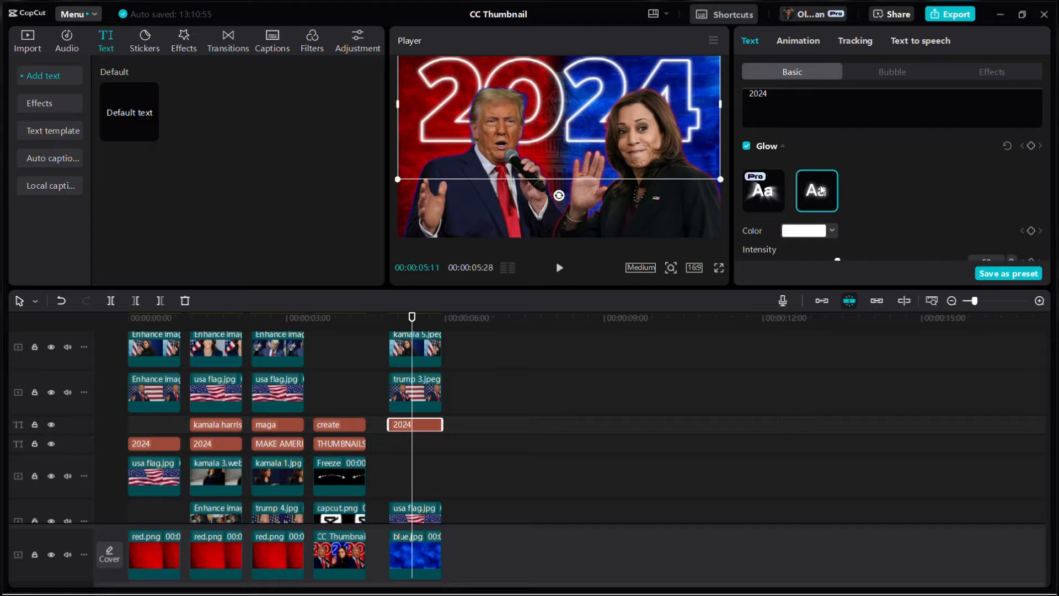
# Step: Set the 2024 text's glow intensity to 30 and preview the composition
pyautogui.scroll(-3, 847, 186)
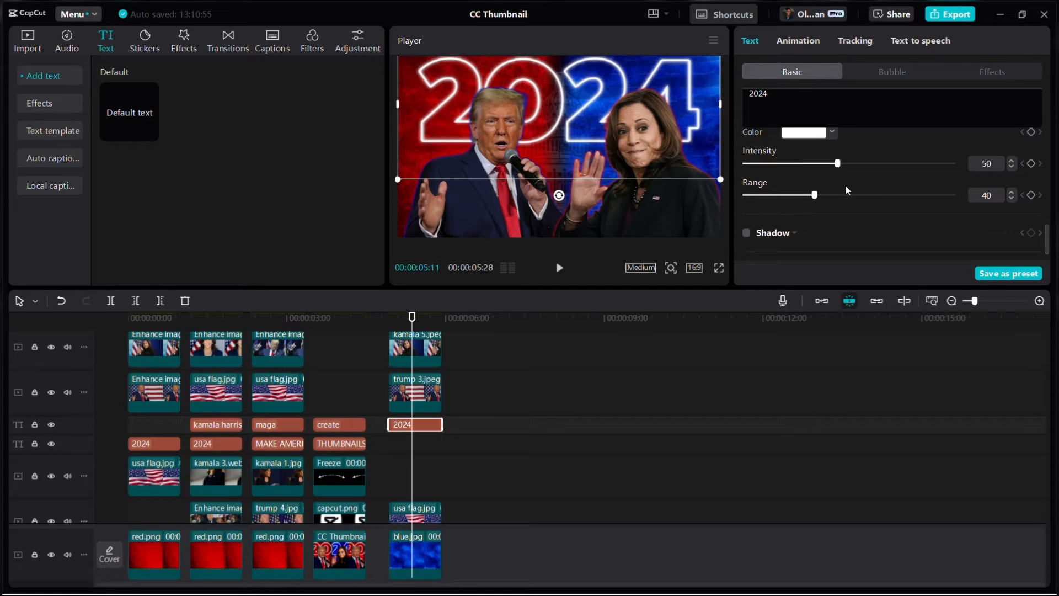
pyautogui.click(786, 164)
pyautogui.moveTo(786, 163); pyautogui.dragTo(792, 164)
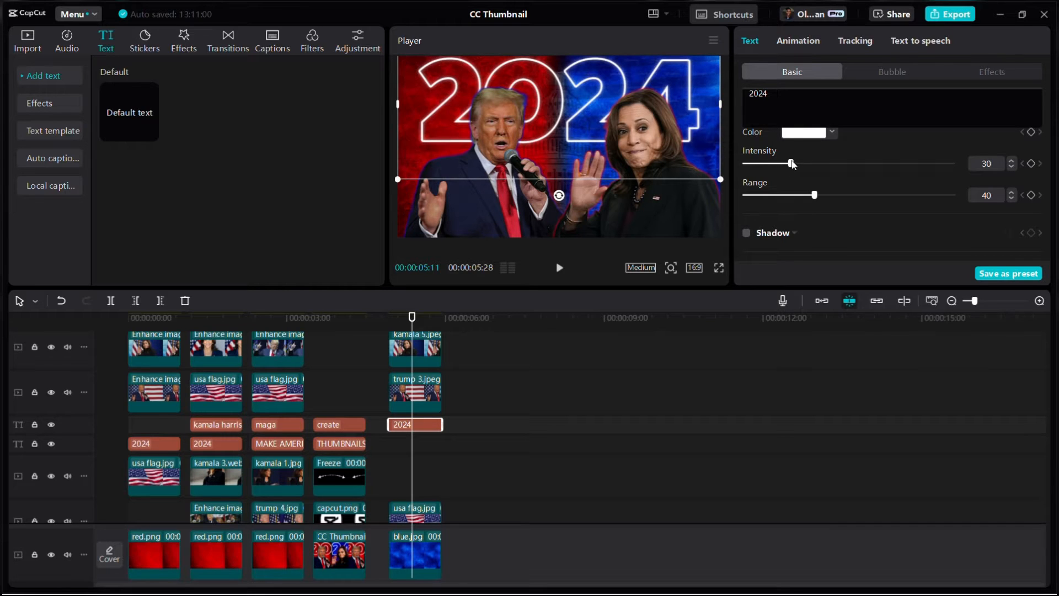
pyautogui.click(420, 473)
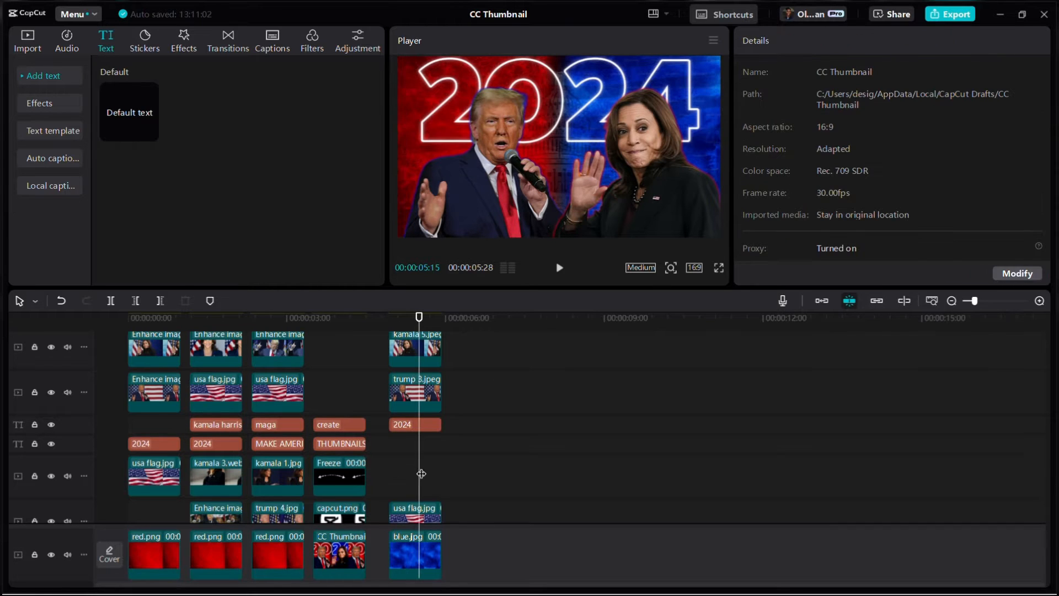
# Step: Disable the first thumbnail's adjustment layer and compare that thumbnail with the new composition
pyautogui.click(153, 423)
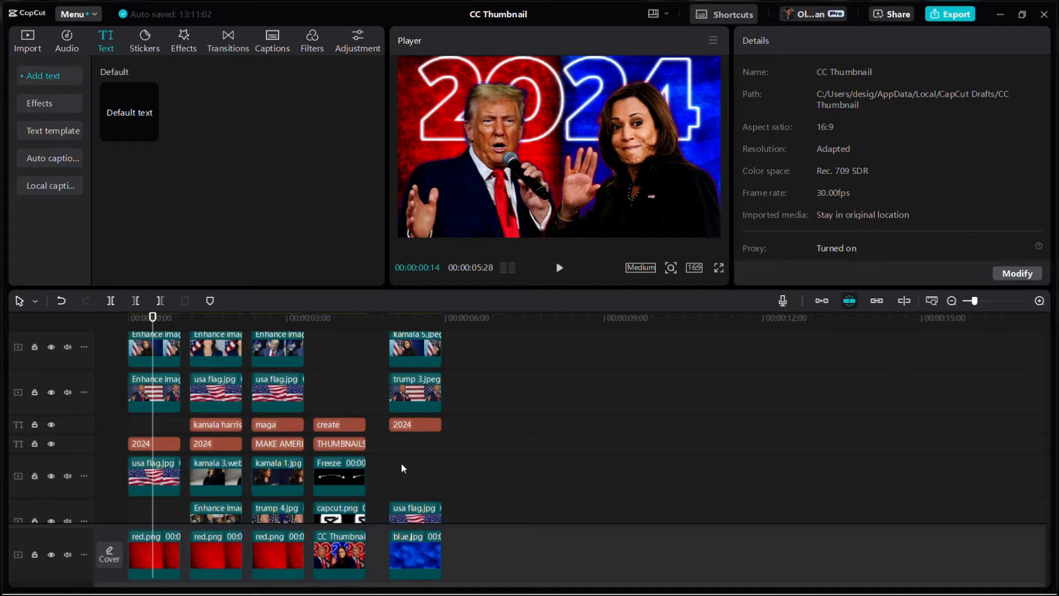
pyautogui.click(427, 454)
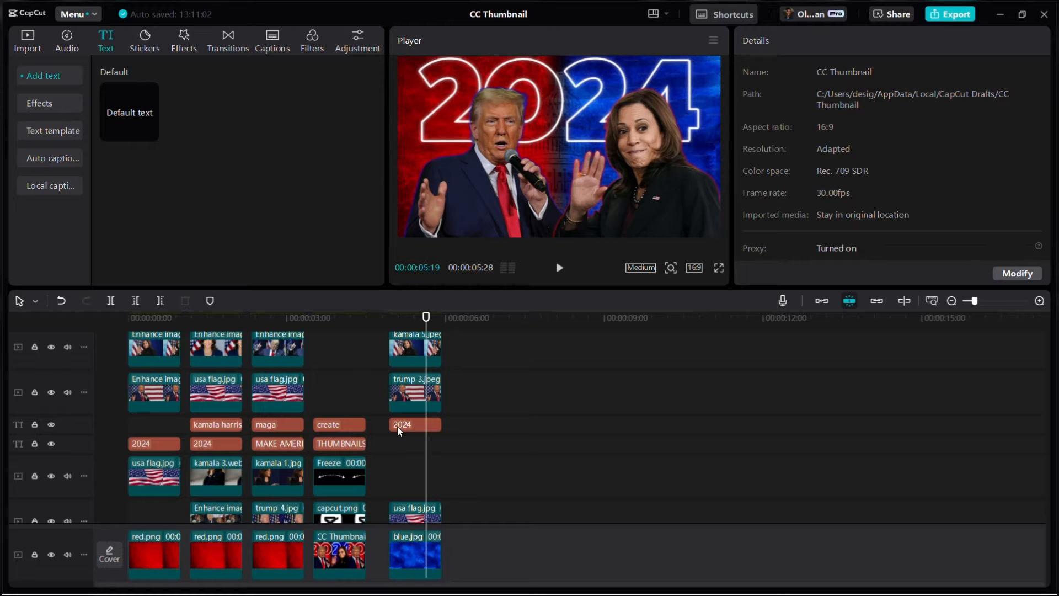
pyautogui.scroll(2, 398, 430)
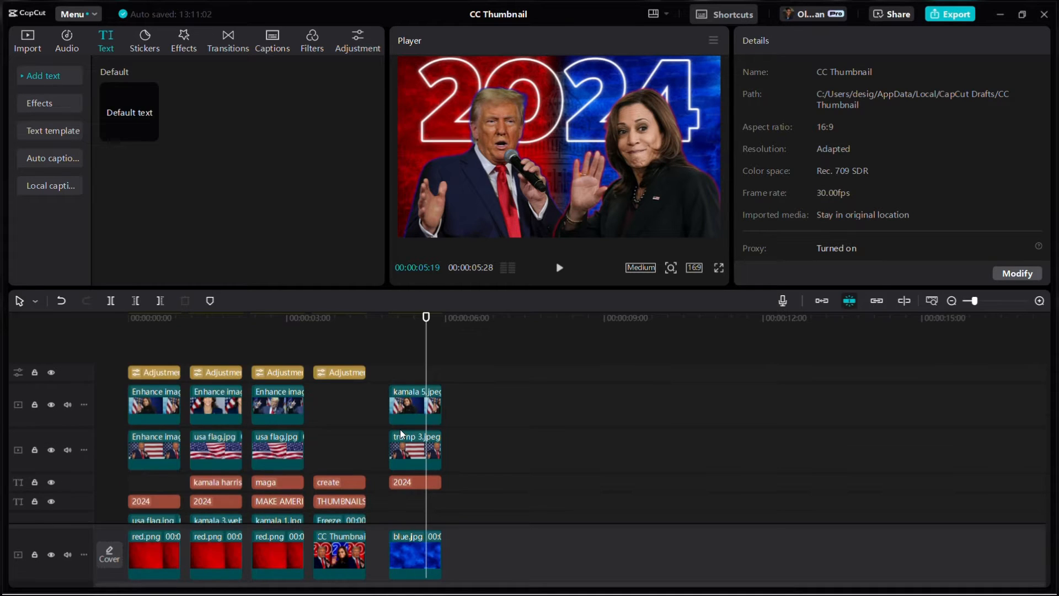
pyautogui.click(149, 340)
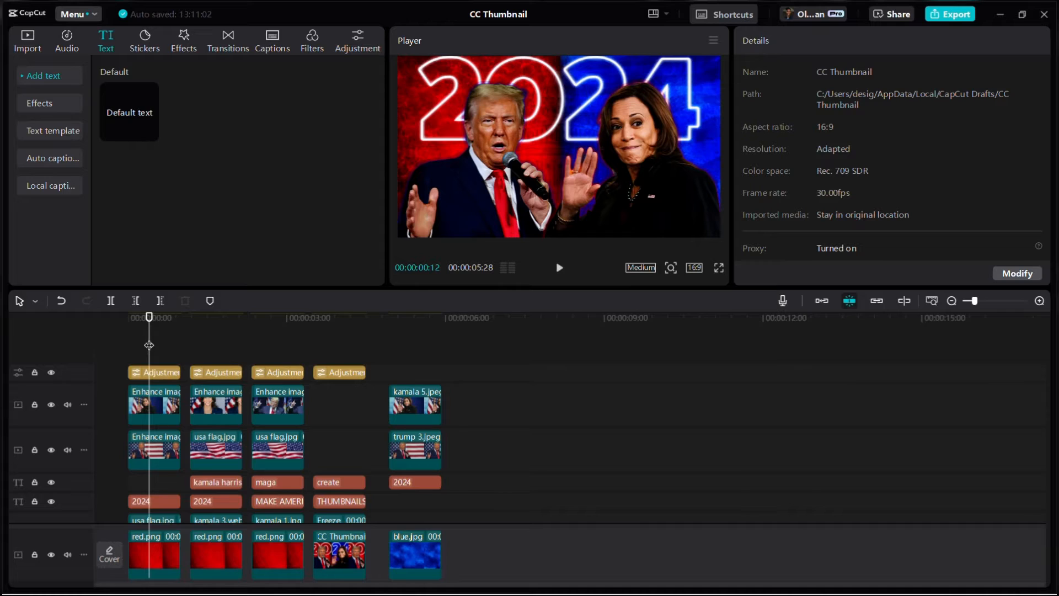
pyautogui.click(155, 373)
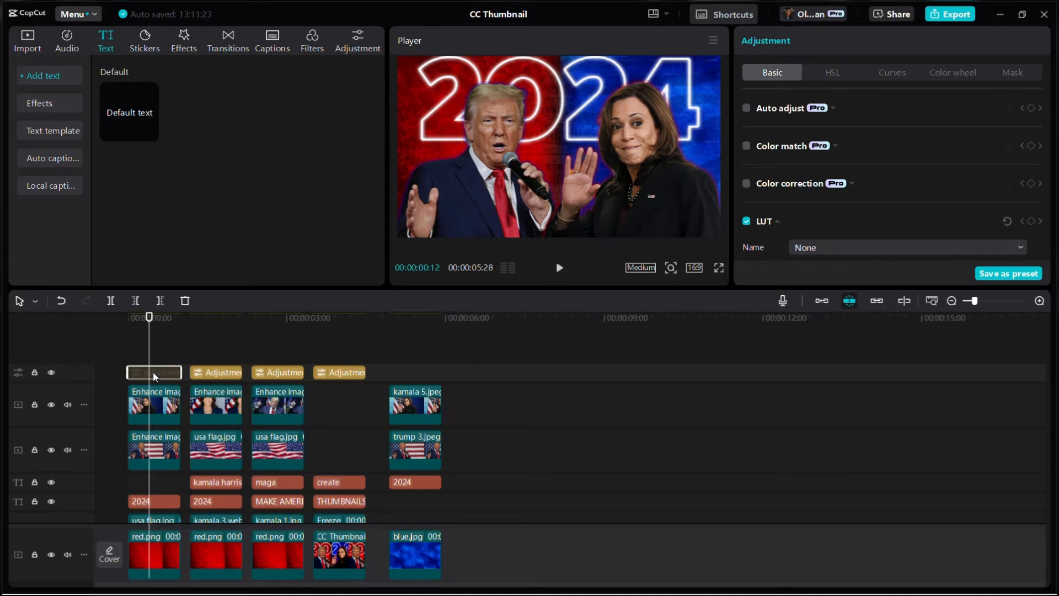
pyautogui.click(416, 333)
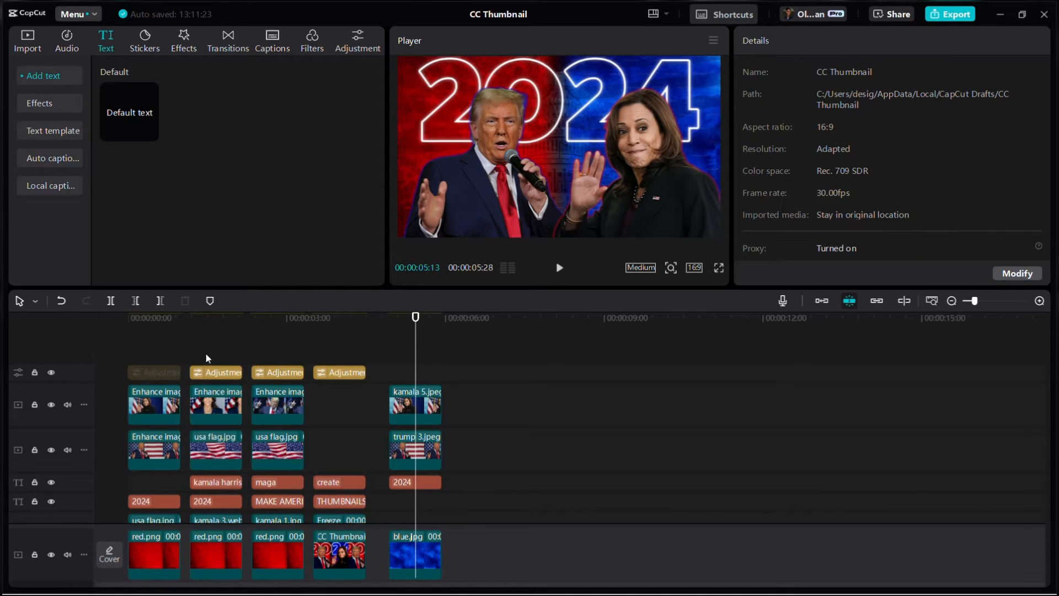
# Step: Re-enable the first thumbnail's adjustment layer and return to the new composition
pyautogui.click(143, 334)
pyautogui.click(155, 374)
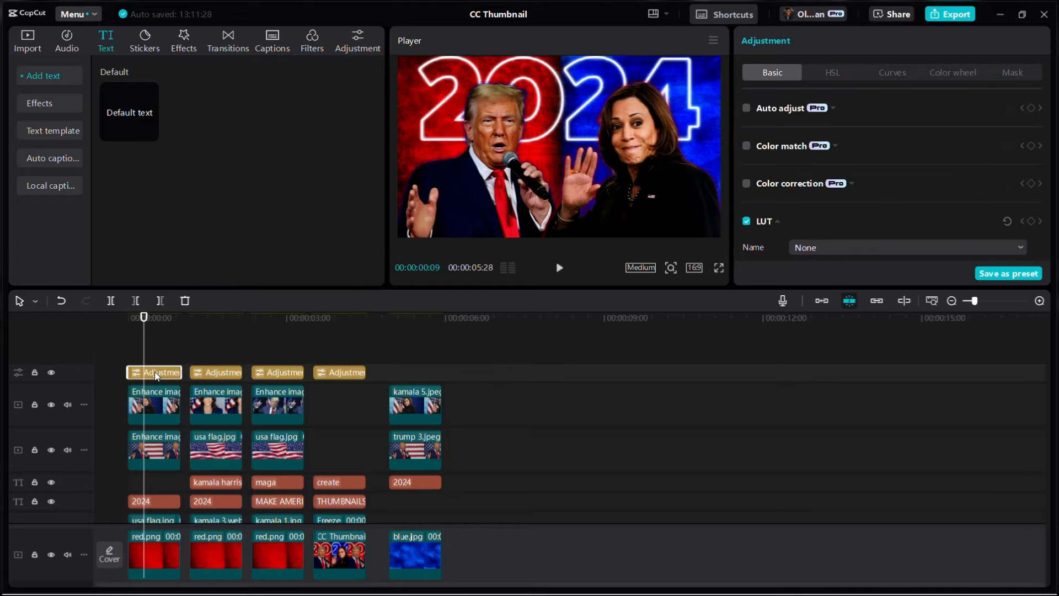
pyautogui.click(416, 332)
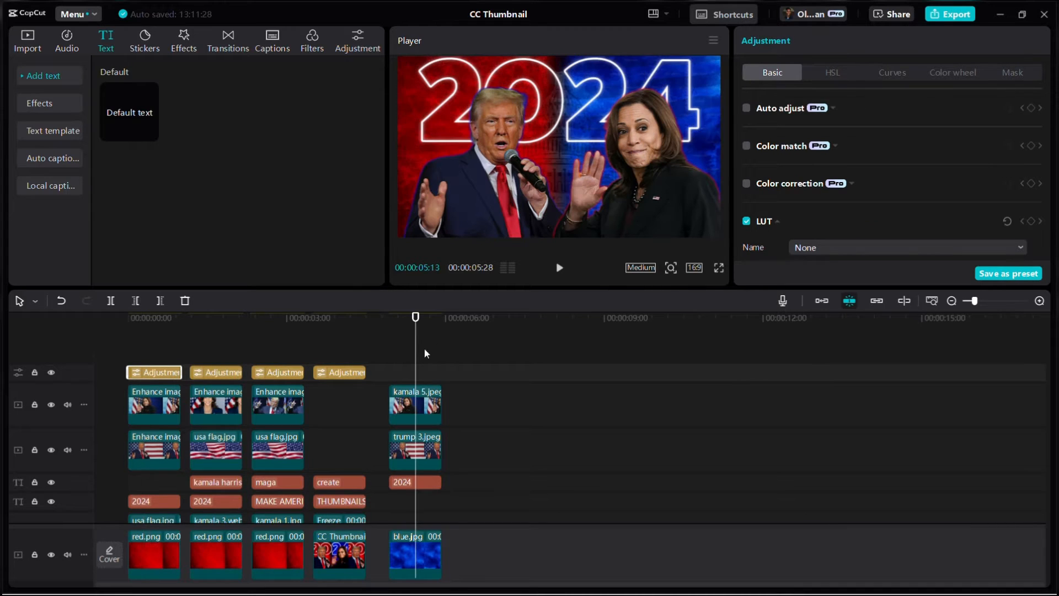
# Step: Add a custom adjustment layer above the new composition and trim it to end with the clips below
pyautogui.click(360, 41)
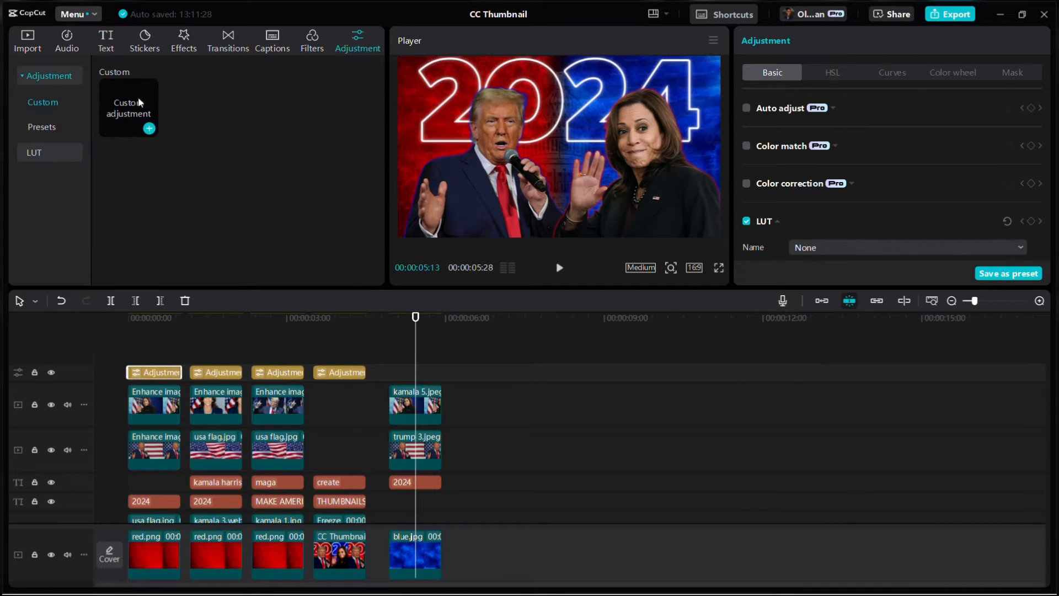
pyautogui.moveTo(138, 97); pyautogui.dragTo(445, 355)
pyautogui.click(479, 342)
pyautogui.click(450, 353)
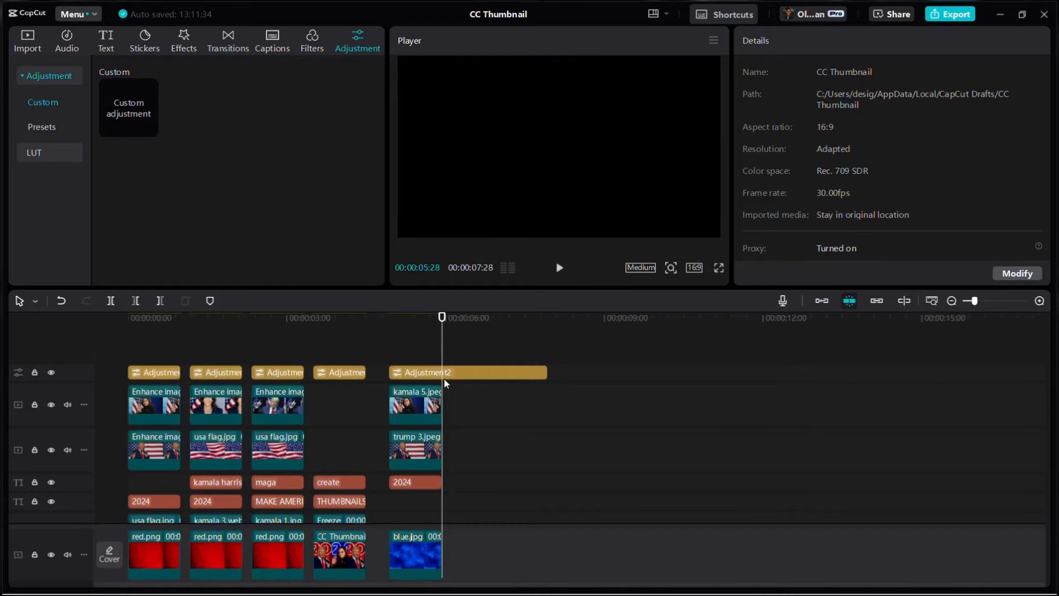
pyautogui.click(451, 374)
pyautogui.press('w')
pyautogui.click(422, 350)
pyautogui.click(421, 375)
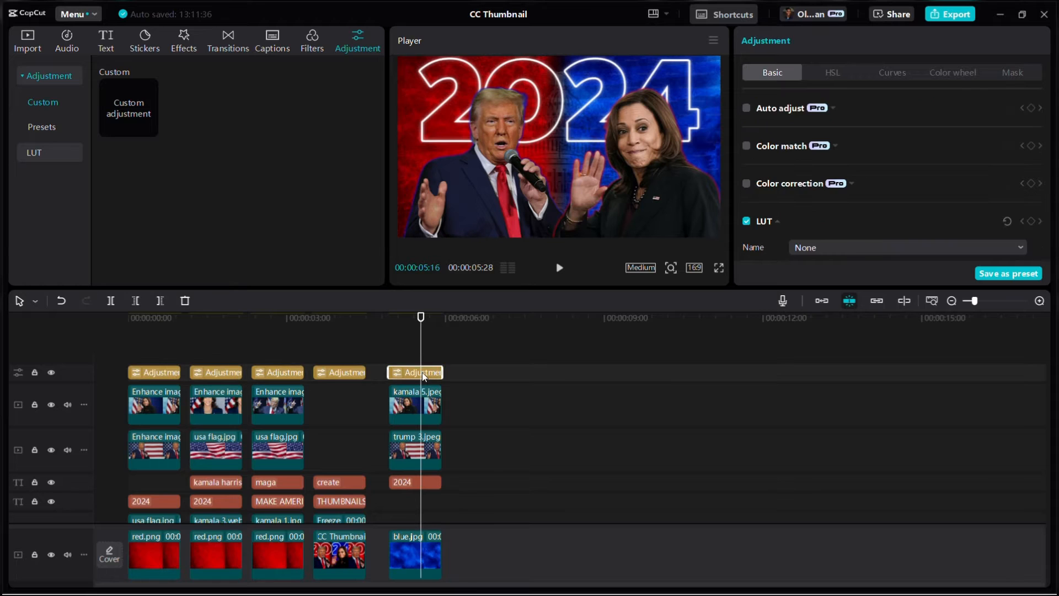
# Step: Set the new adjustment layer's Saturation to 10
pyautogui.scroll(-5, 821, 121)
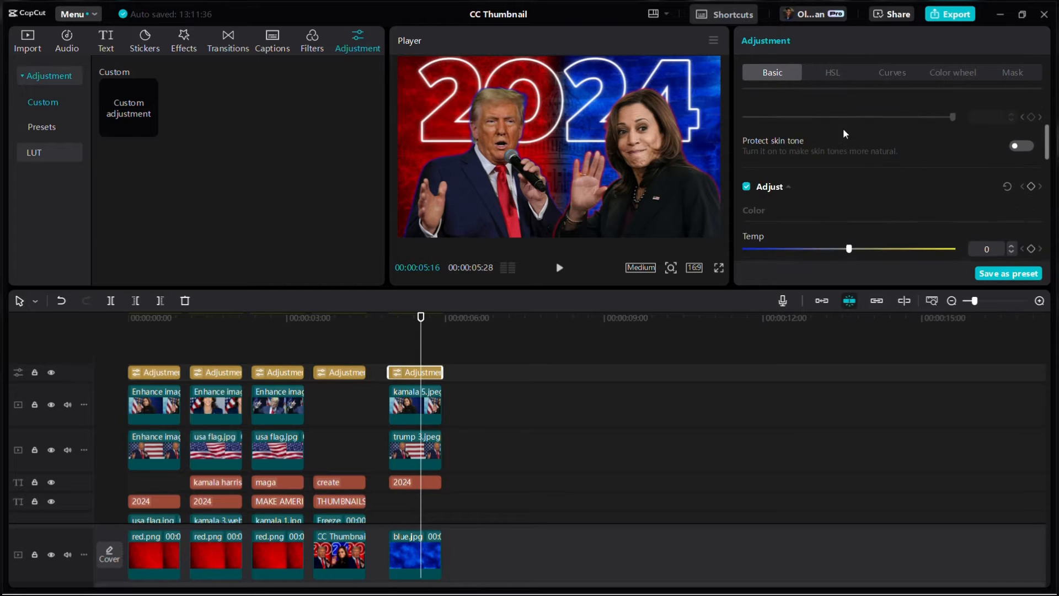
pyautogui.scroll(-2, 835, 150)
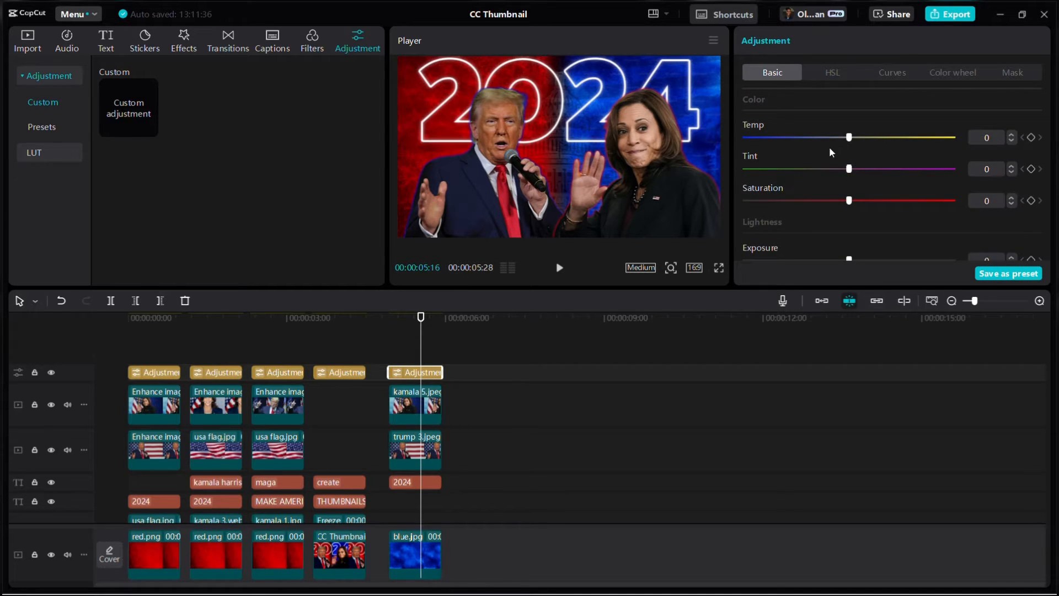
pyautogui.click(872, 201)
pyautogui.click(1012, 204)
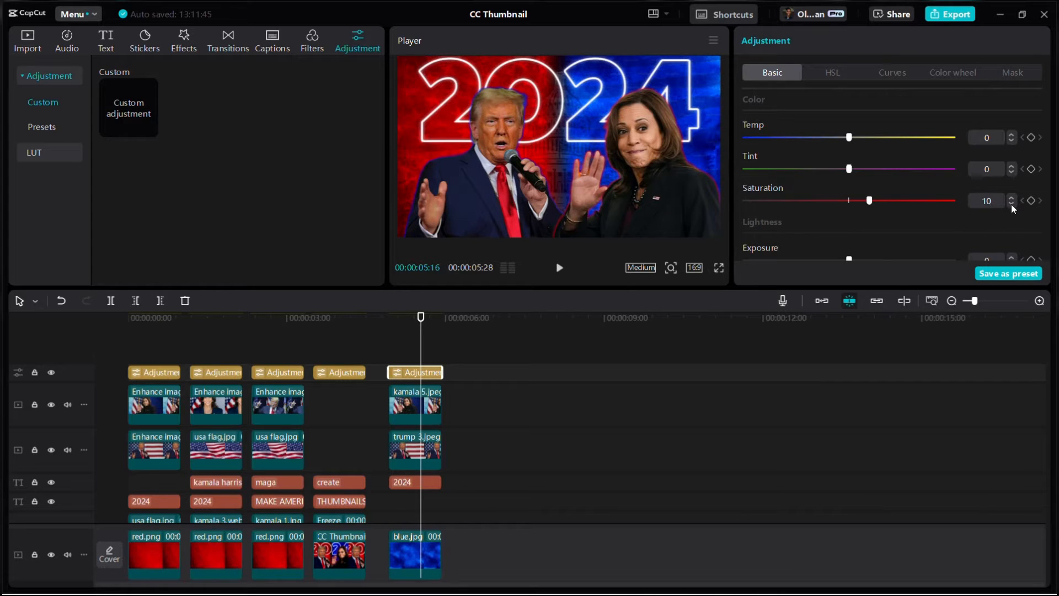
# Step: Set the new adjustment layer's Exposure to -2
pyautogui.scroll(-3, 833, 181)
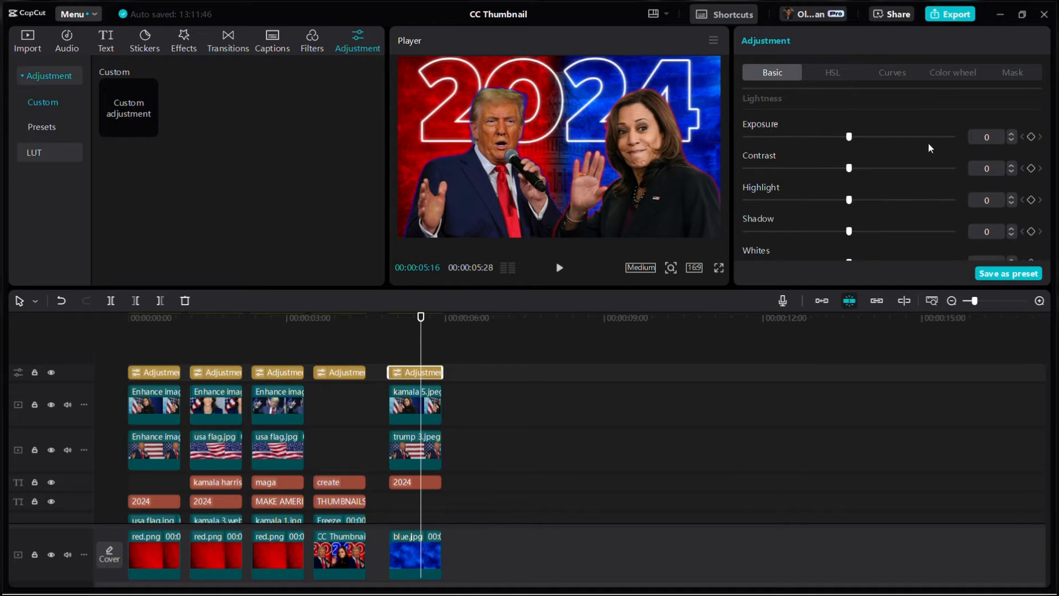
pyautogui.click(1010, 141)
pyautogui.click(1011, 141)
pyautogui.click(1011, 140)
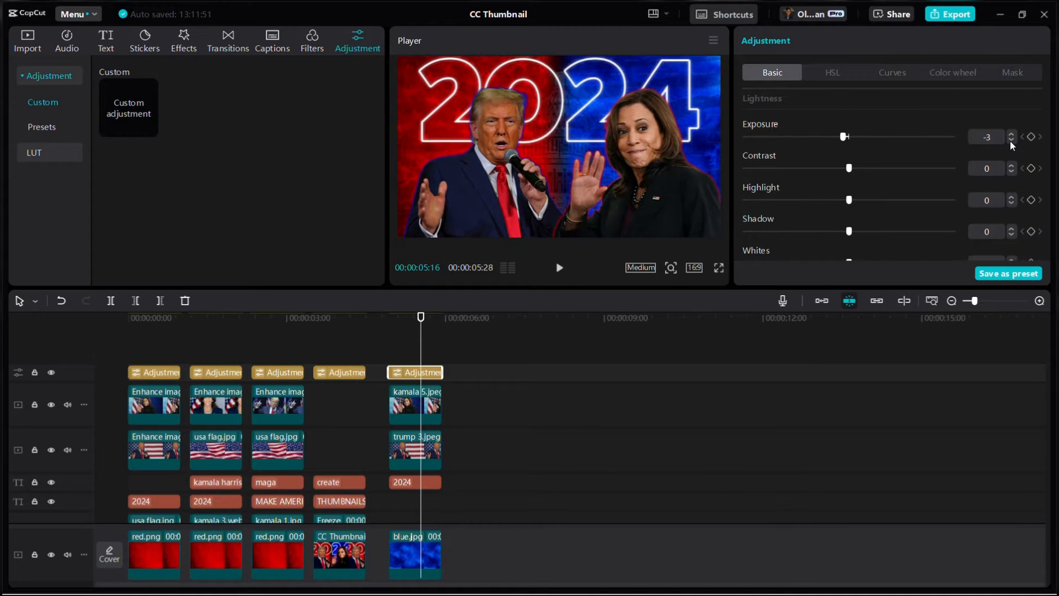
pyautogui.click(1011, 140)
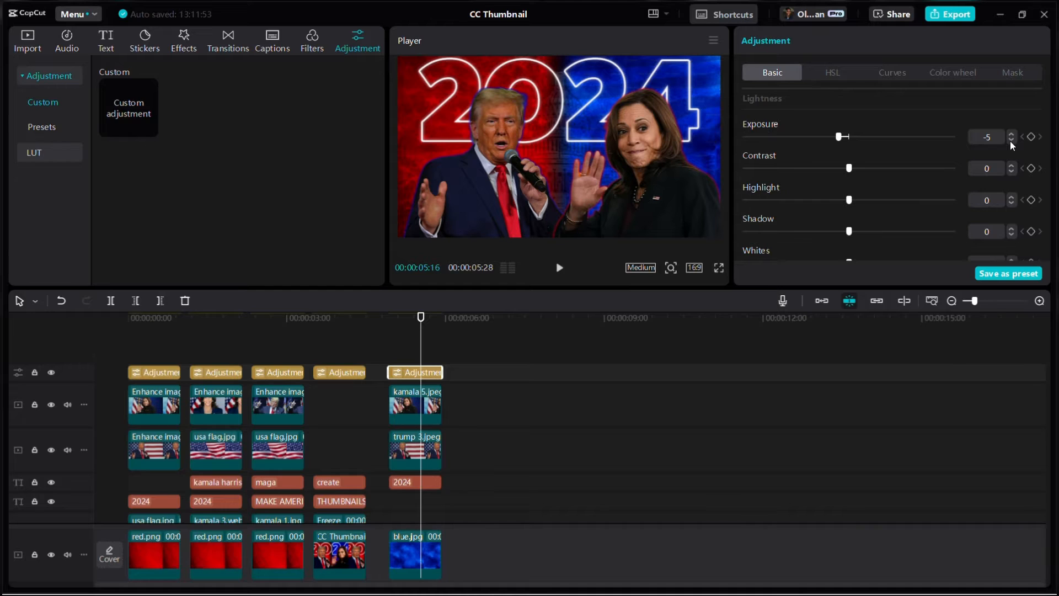
pyautogui.click(1012, 135)
pyautogui.click(1012, 135)
pyautogui.click(1012, 136)
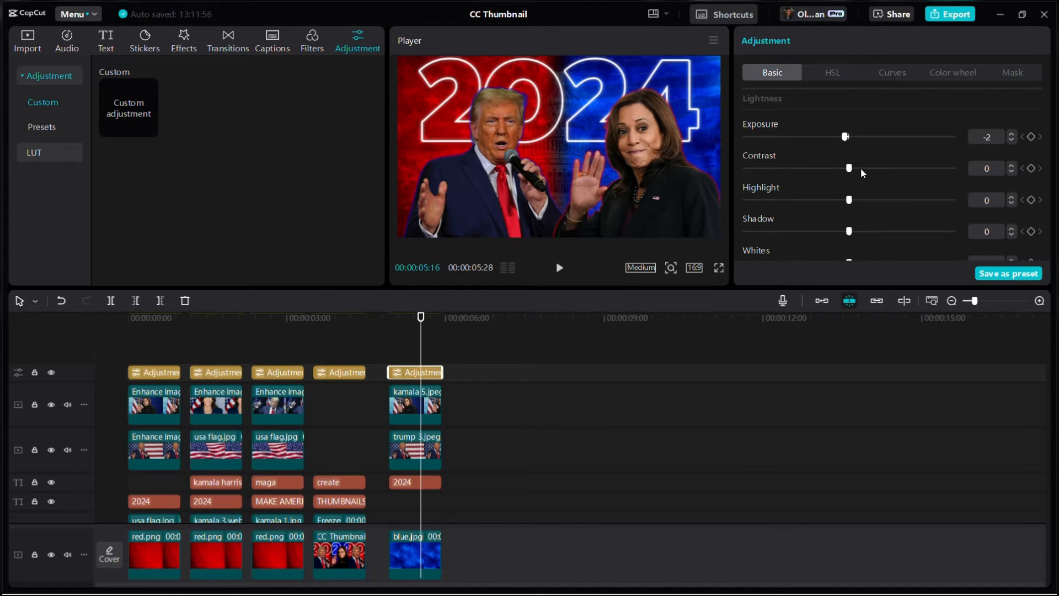
# Step: Raise the new adjustment layer's Contrast slightly and lower its Blacks a little
pyautogui.click(1012, 165)
pyautogui.click(1012, 165)
pyautogui.scroll(-3, 909, 173)
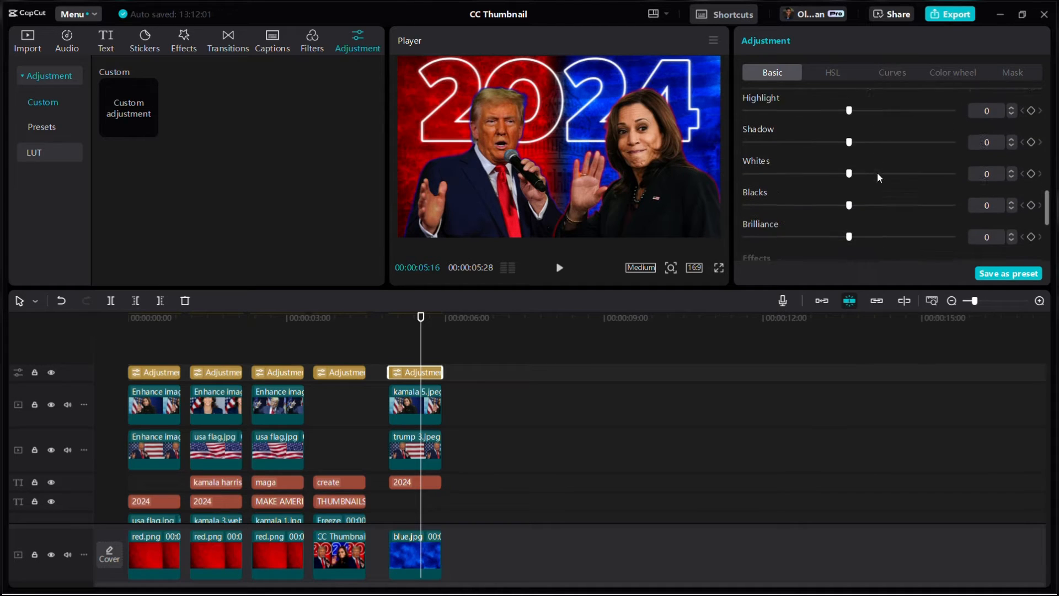
pyautogui.moveTo(848, 194); pyautogui.dragTo(838, 195)
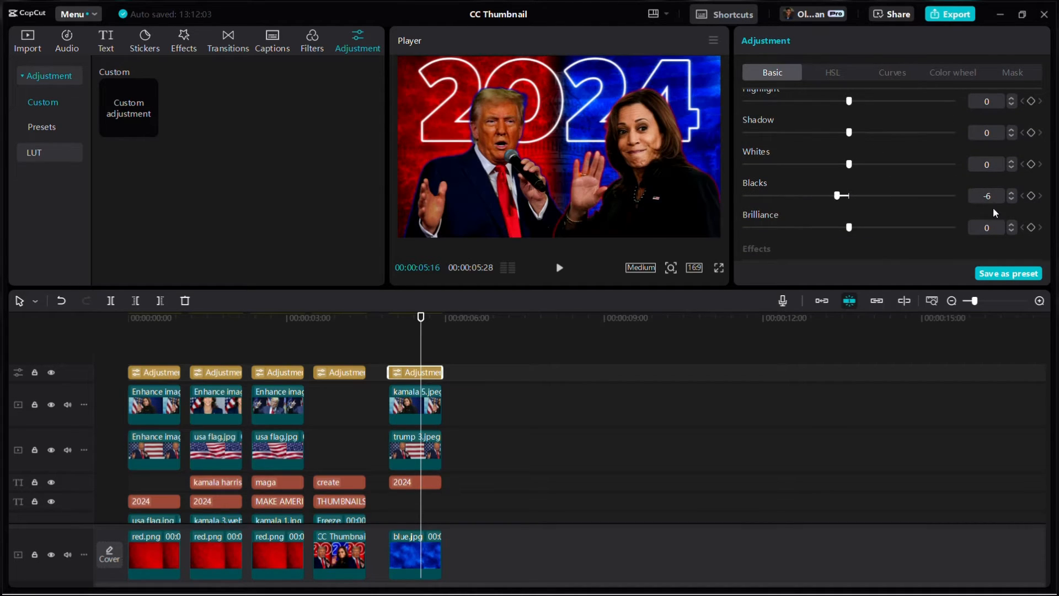
pyautogui.click(1012, 199)
pyautogui.scroll(-3, 845, 147)
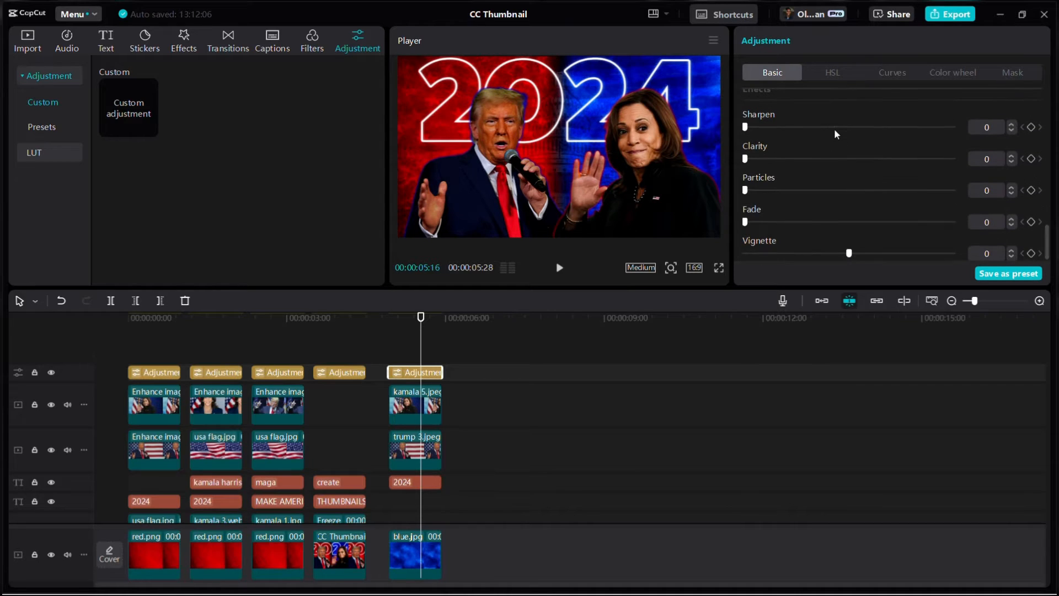
# Step: Raise the new adjustment layer's Clarity to roughly half strength, keeping Sharpen at 0
pyautogui.click(834, 127)
pyautogui.moveTo(836, 134); pyautogui.dragTo(862, 168)
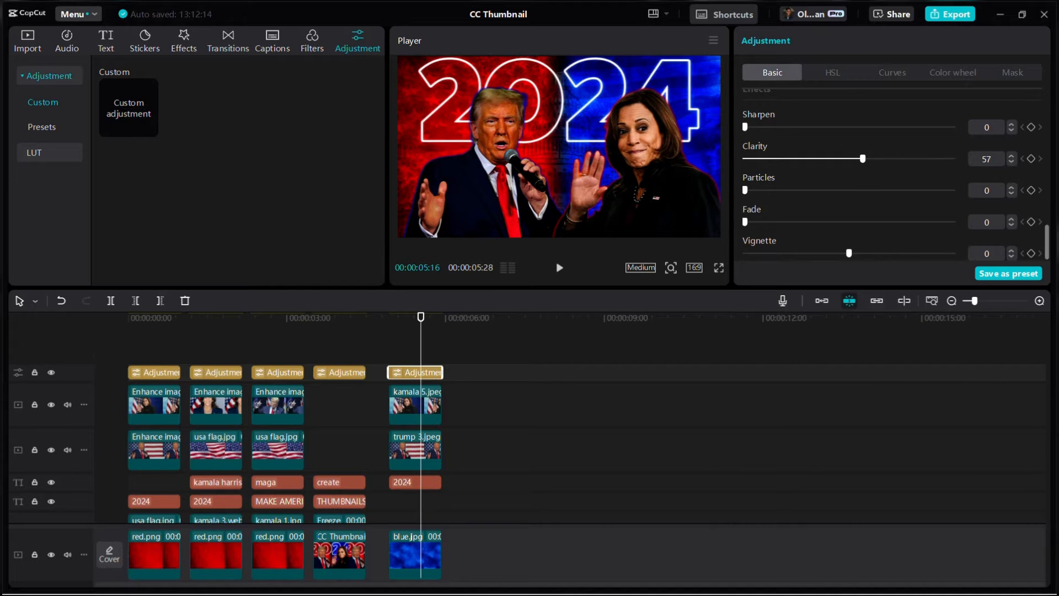
pyautogui.click(1008, 161)
pyautogui.click(1008, 161)
pyautogui.click(1008, 161)
pyautogui.click(1008, 161)
pyautogui.click(1007, 162)
pyautogui.click(1012, 162)
# Step: Compare the new composition's color adjustments and layout with the first thumbnail
pyautogui.click(402, 339)
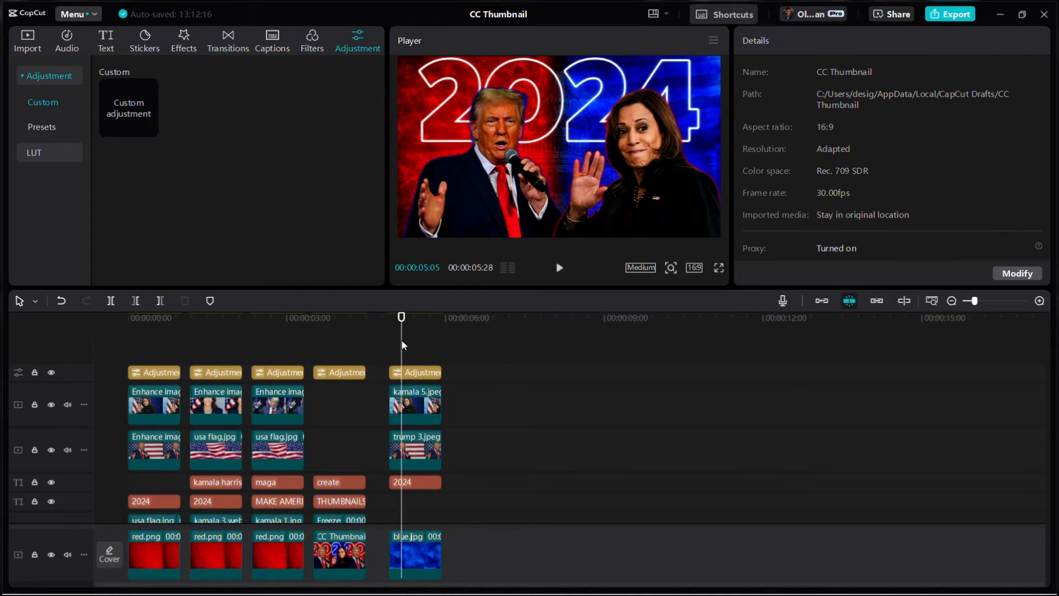
pyautogui.click(154, 330)
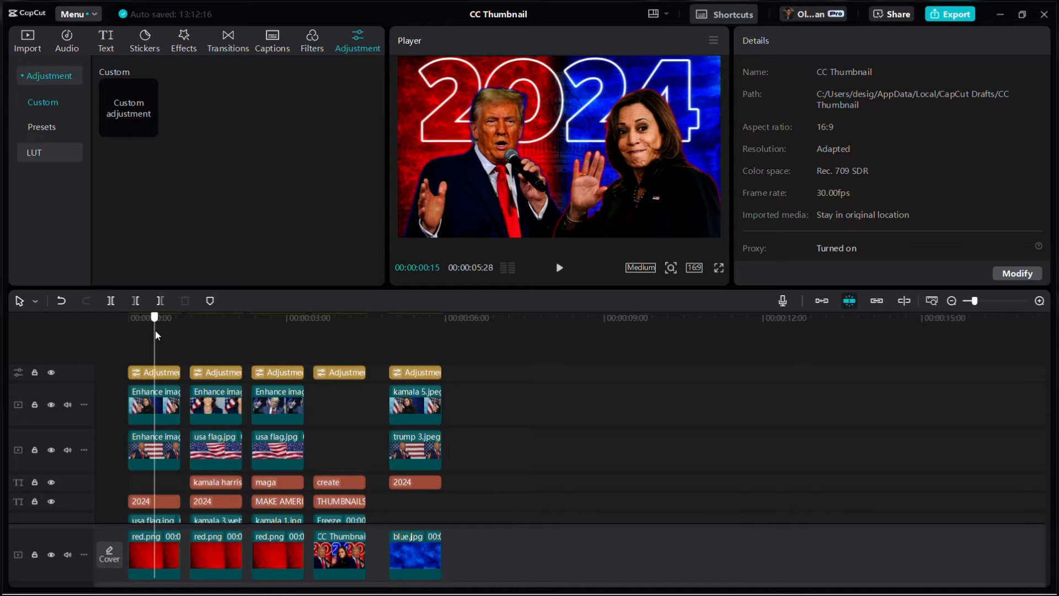
pyautogui.click(414, 339)
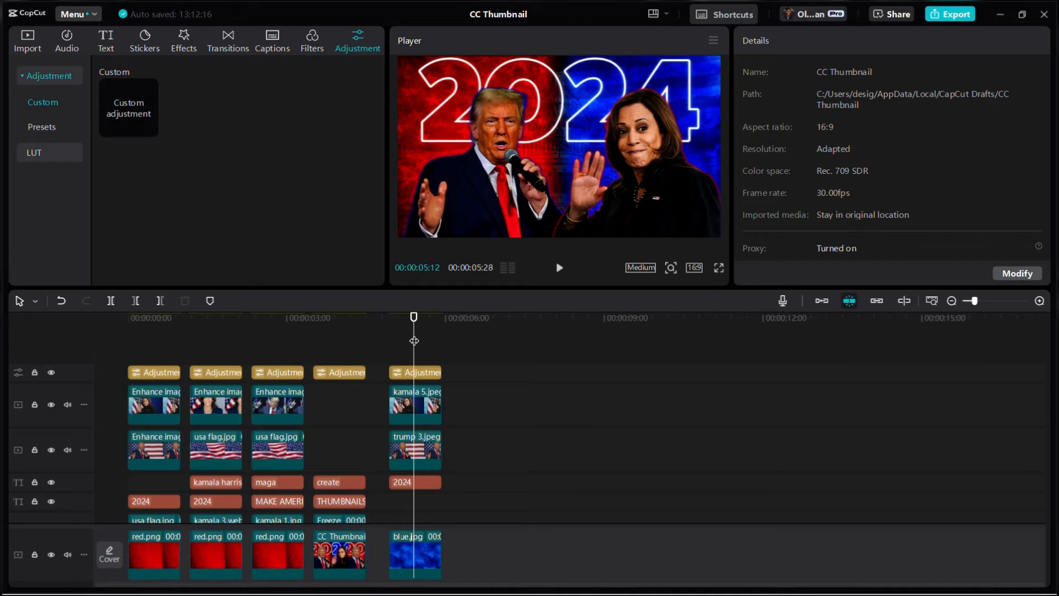
pyautogui.click(149, 337)
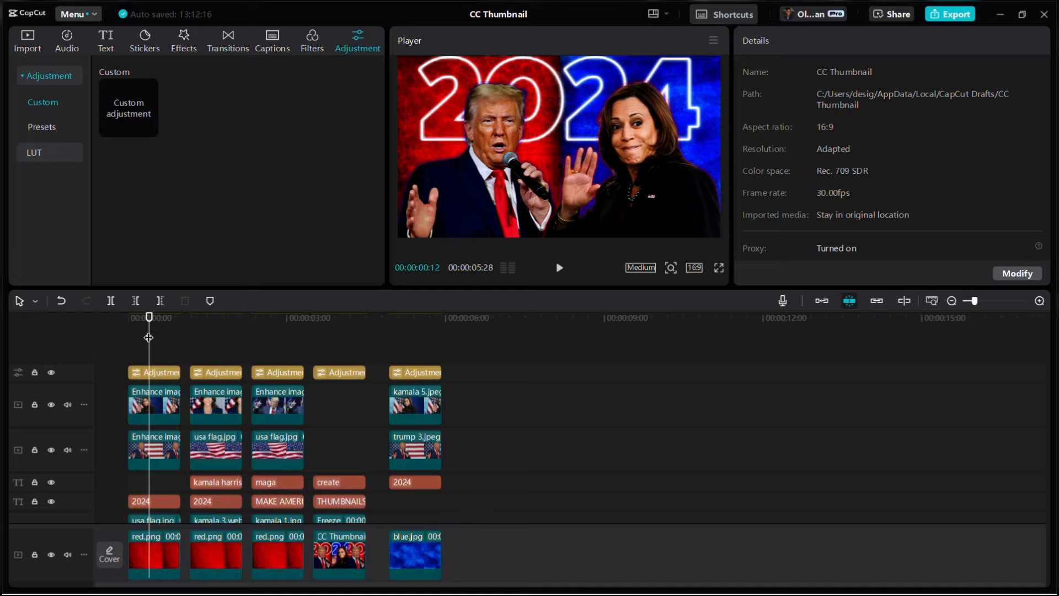
pyautogui.click(409, 347)
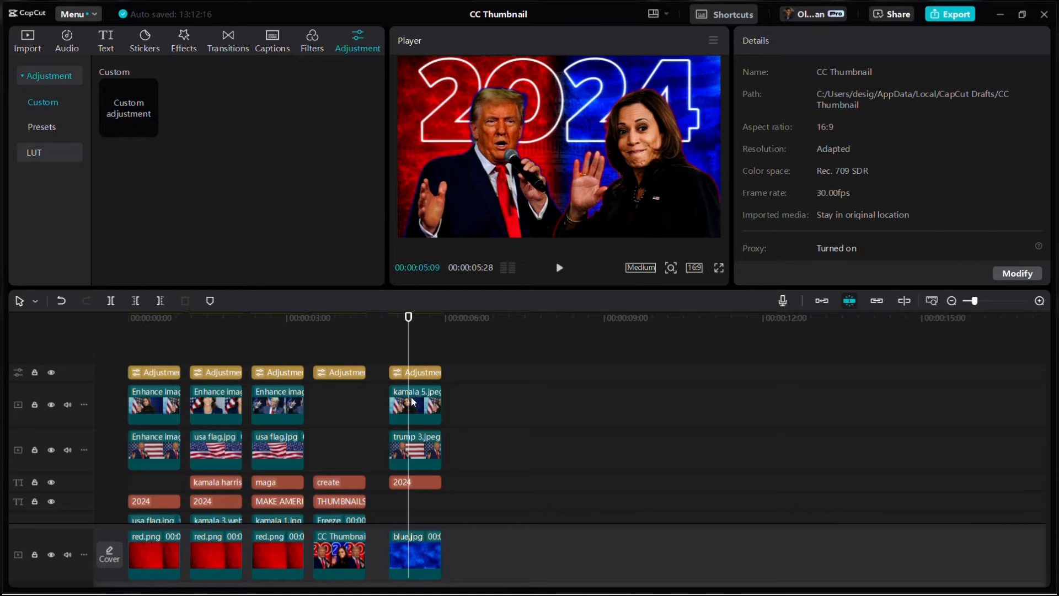
pyautogui.click(417, 343)
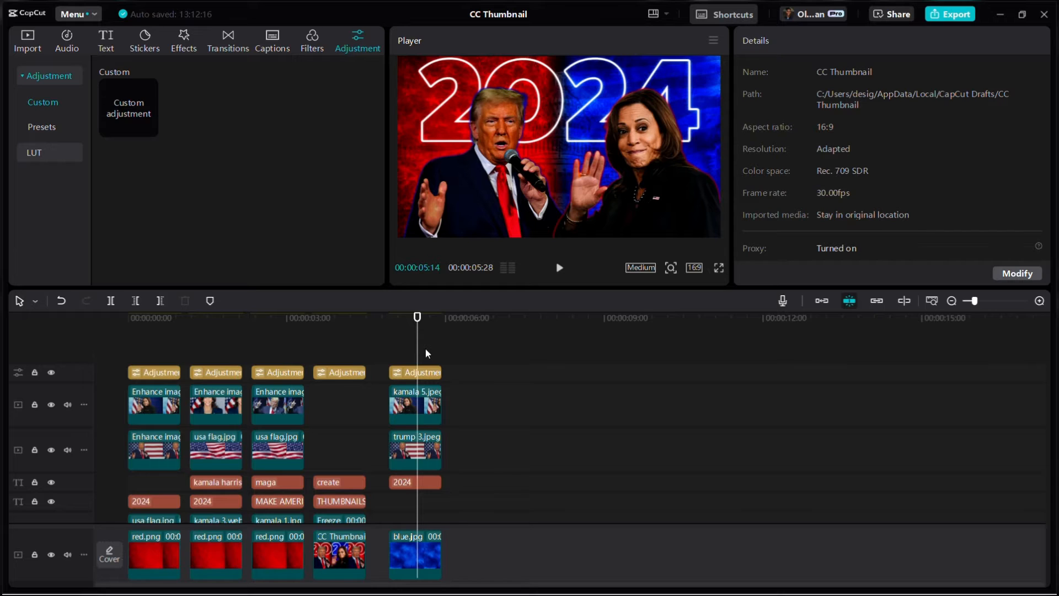
pyautogui.click(428, 343)
pyautogui.click(403, 337)
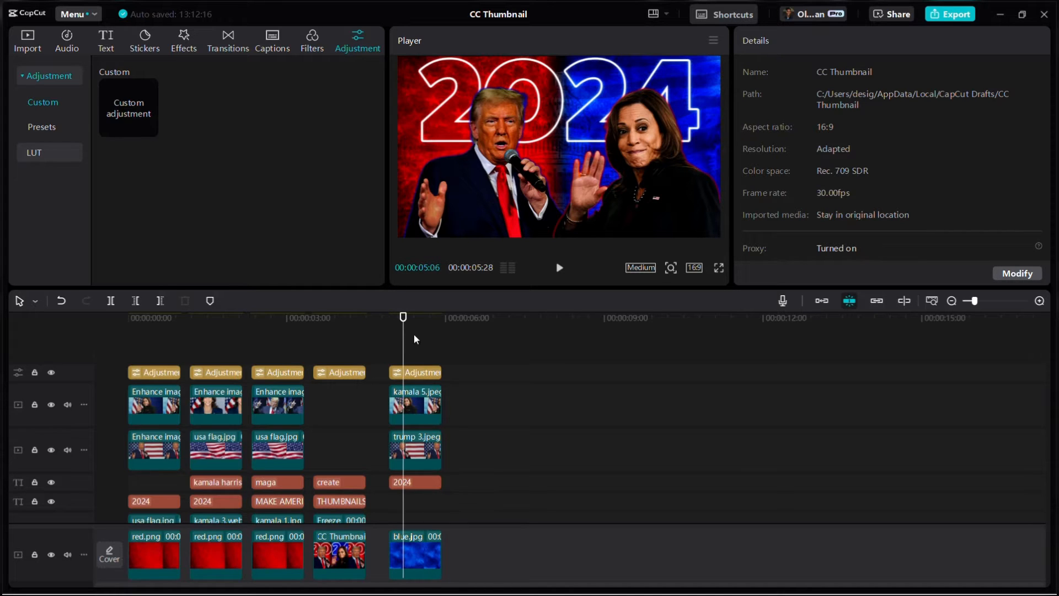
# Step: Enlarge the Kamala cutout slightly in the new composition
pyautogui.scroll(-1, 424, 373)
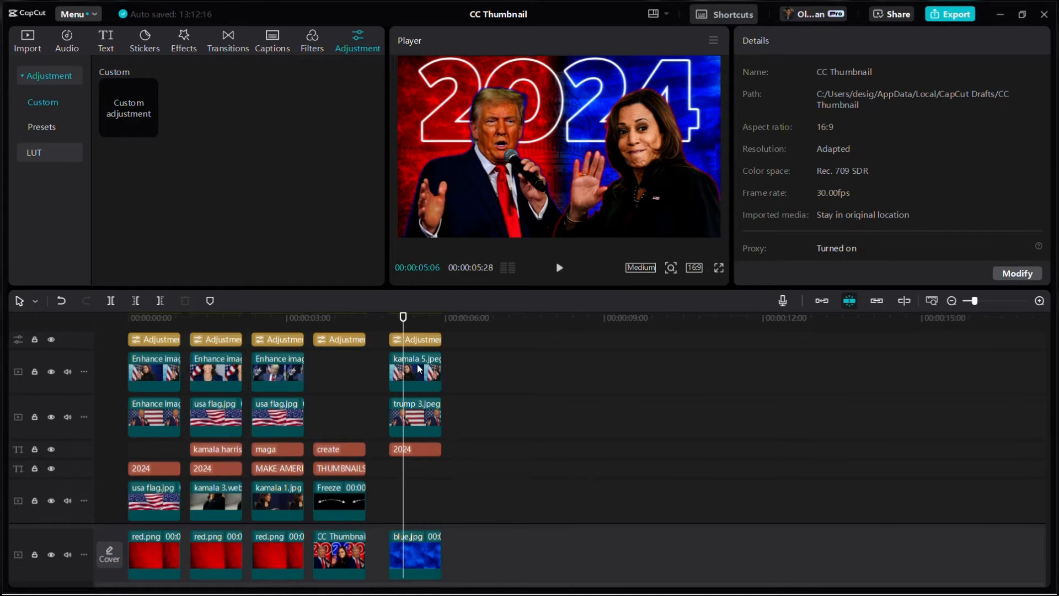
pyautogui.click(424, 372)
pyautogui.moveTo(508, 82); pyautogui.dragTo(495, 73)
# Step: Enlarge the Trump cutout slightly and move it down a little, and nudge the Kamala cutout slightly left
pyautogui.click(414, 418)
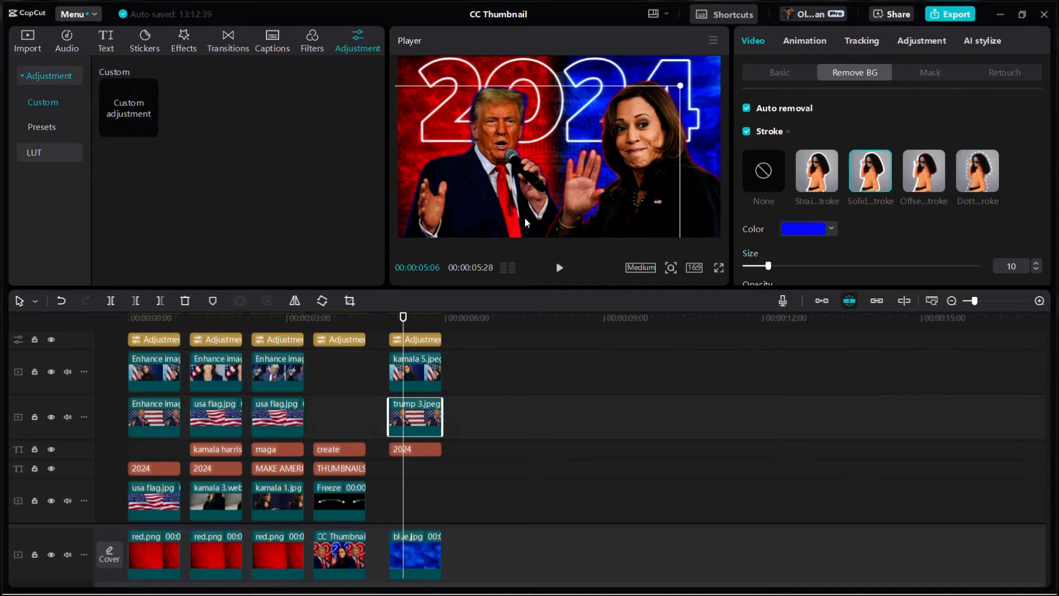
pyautogui.moveTo(681, 86); pyautogui.dragTo(693, 79)
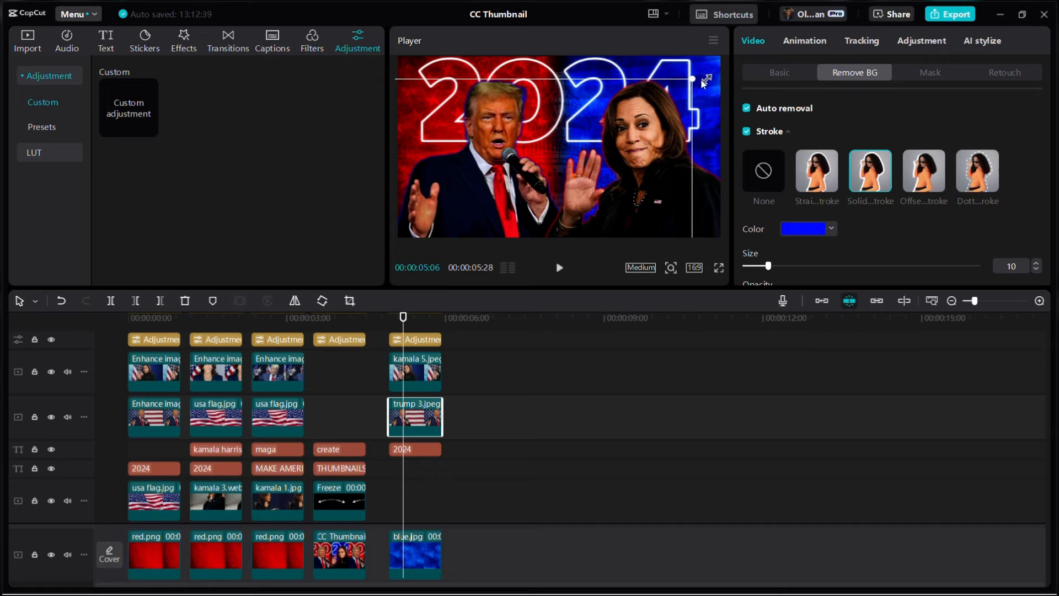
pyautogui.moveTo(539, 169); pyautogui.dragTo(541, 174)
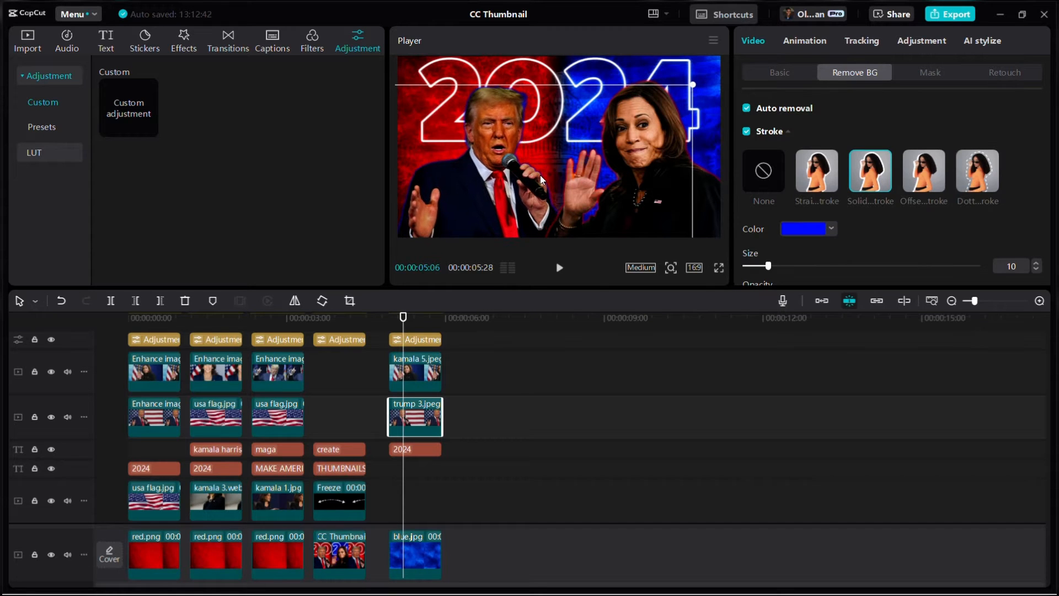
pyautogui.click(688, 185)
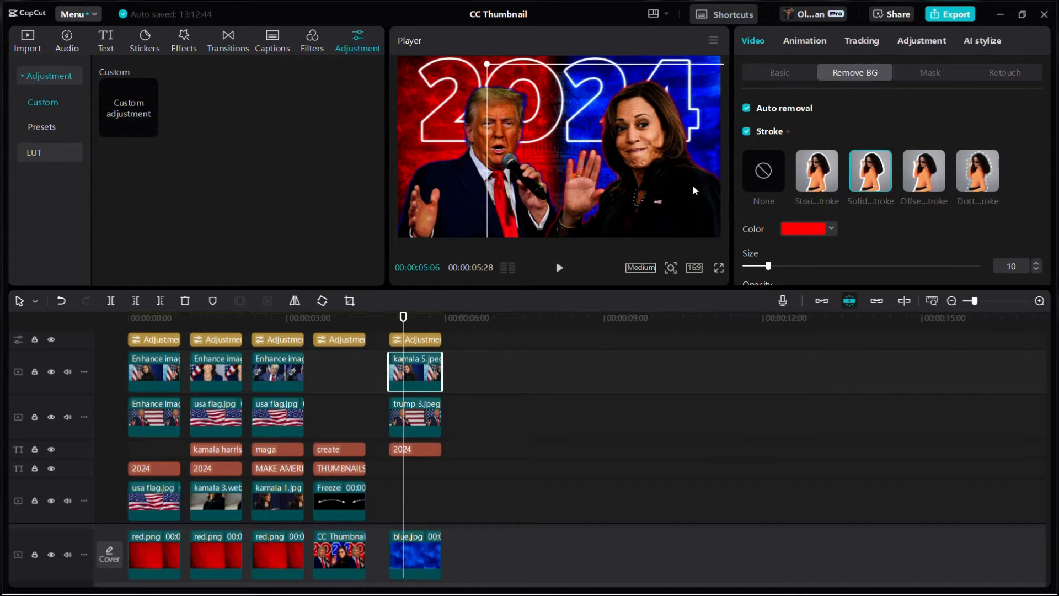
pyautogui.click(425, 470)
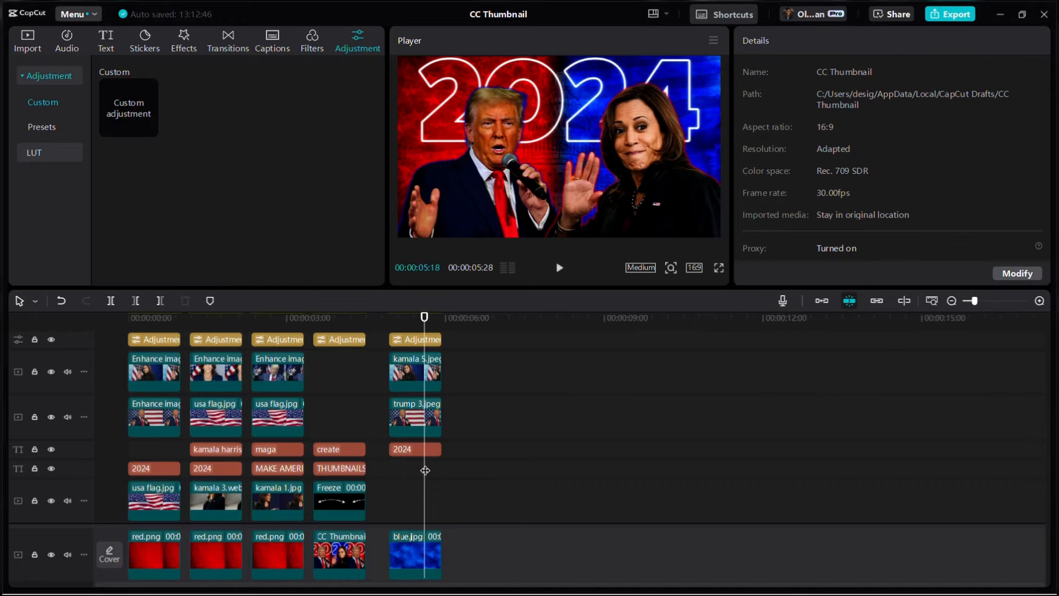
# Step: Review each of the earlier thumbnails against the new composition and look through its layer tracks
pyautogui.click(155, 324)
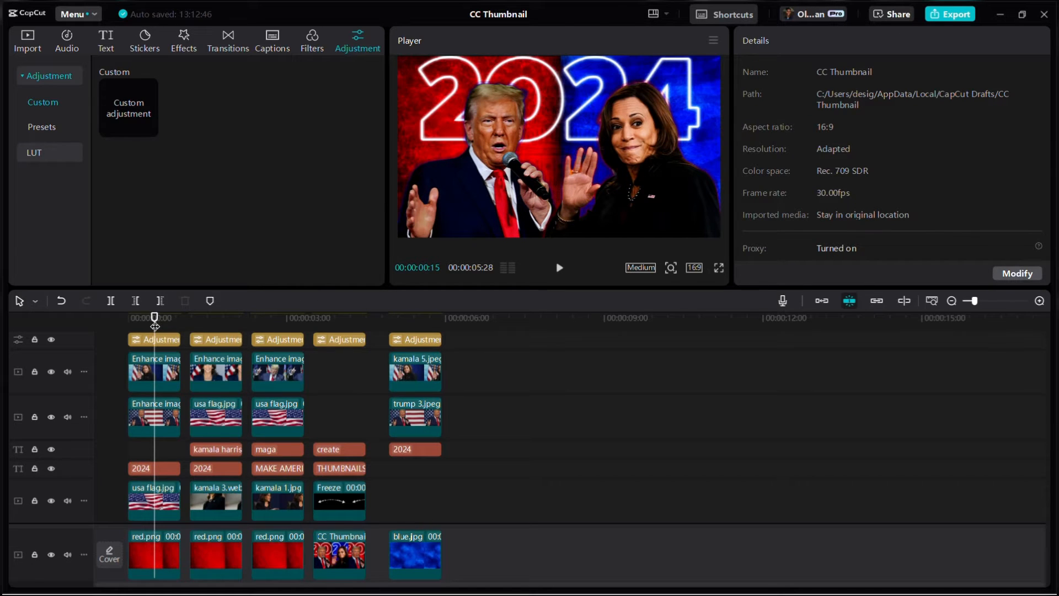
pyautogui.click(221, 323)
pyautogui.click(287, 325)
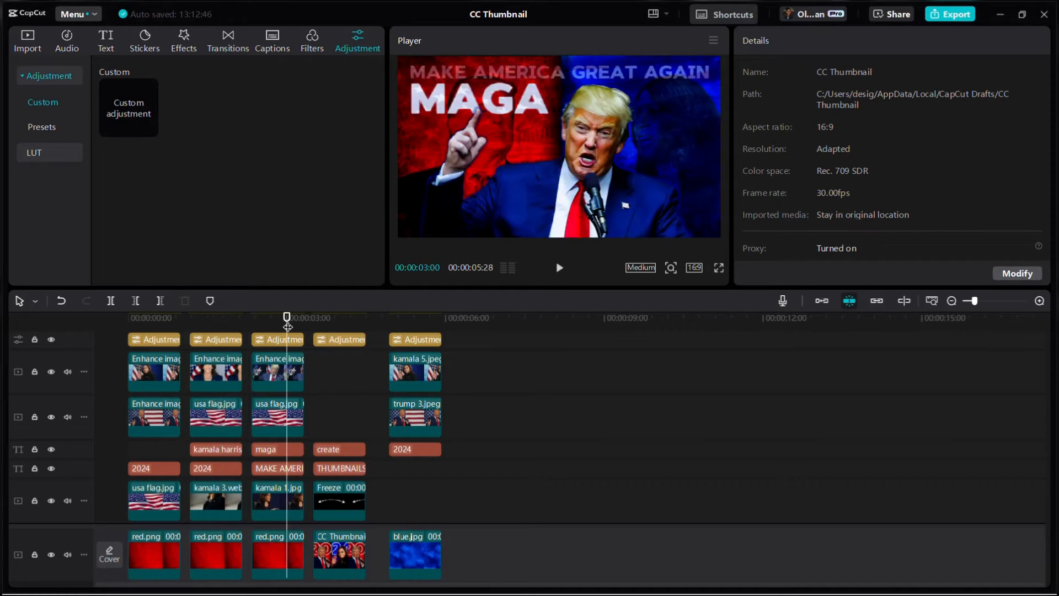
pyautogui.click(340, 323)
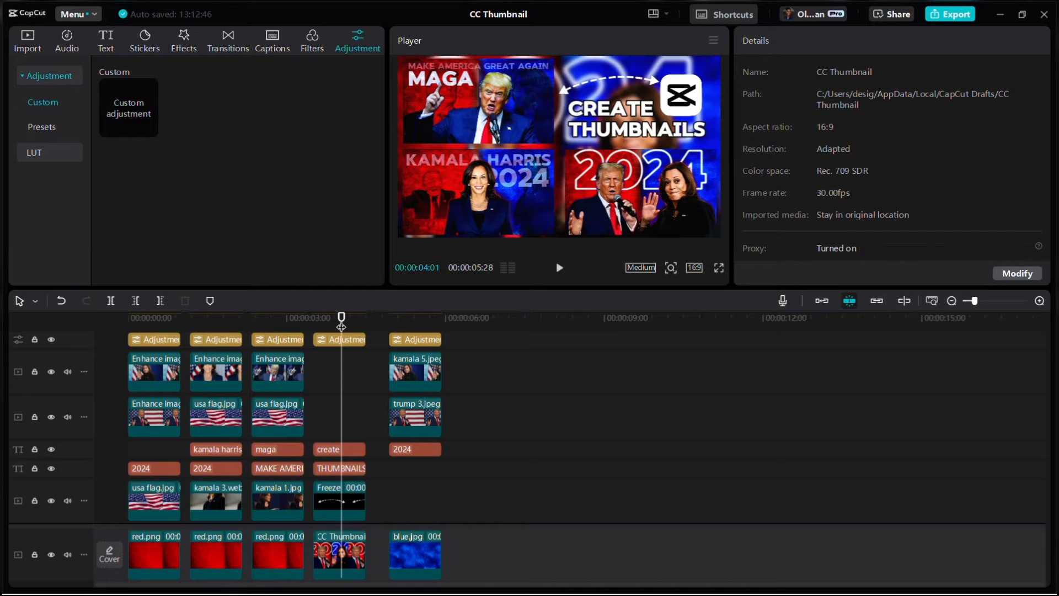
pyautogui.click(421, 325)
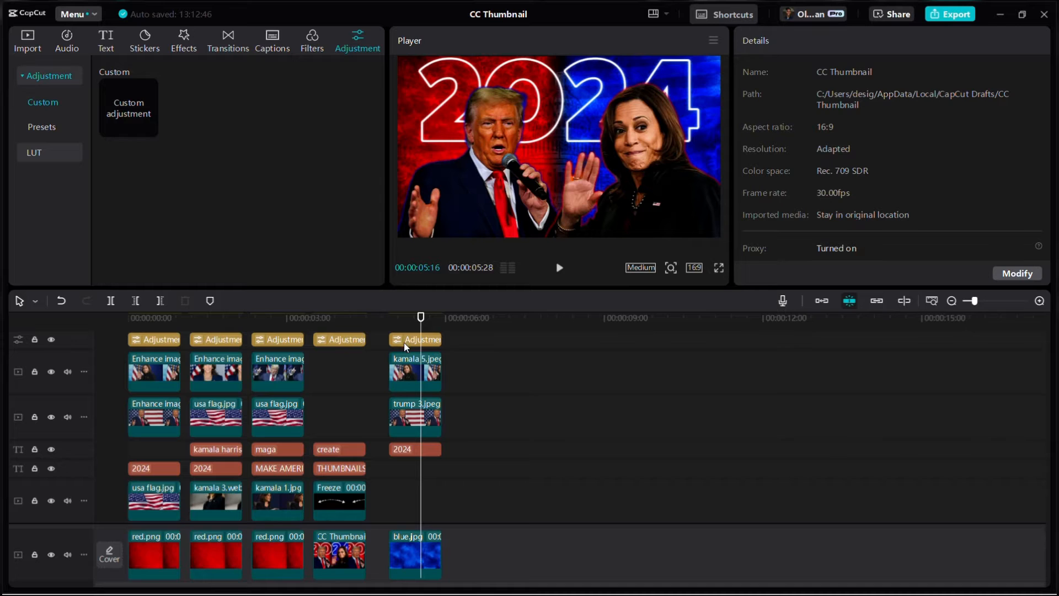
pyautogui.scroll(-5, 432, 373)
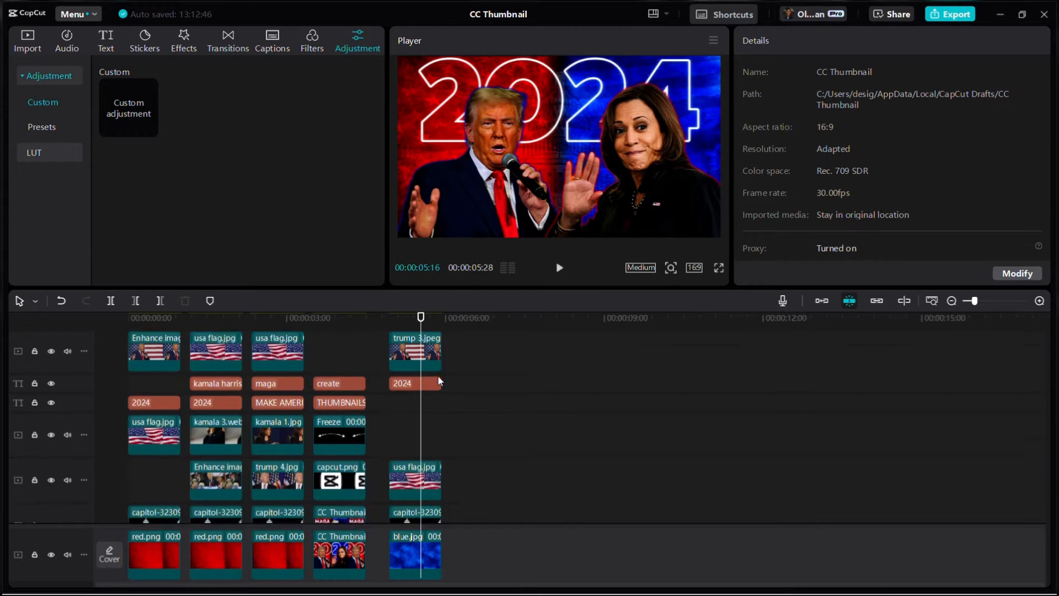
pyautogui.scroll(5, 426, 405)
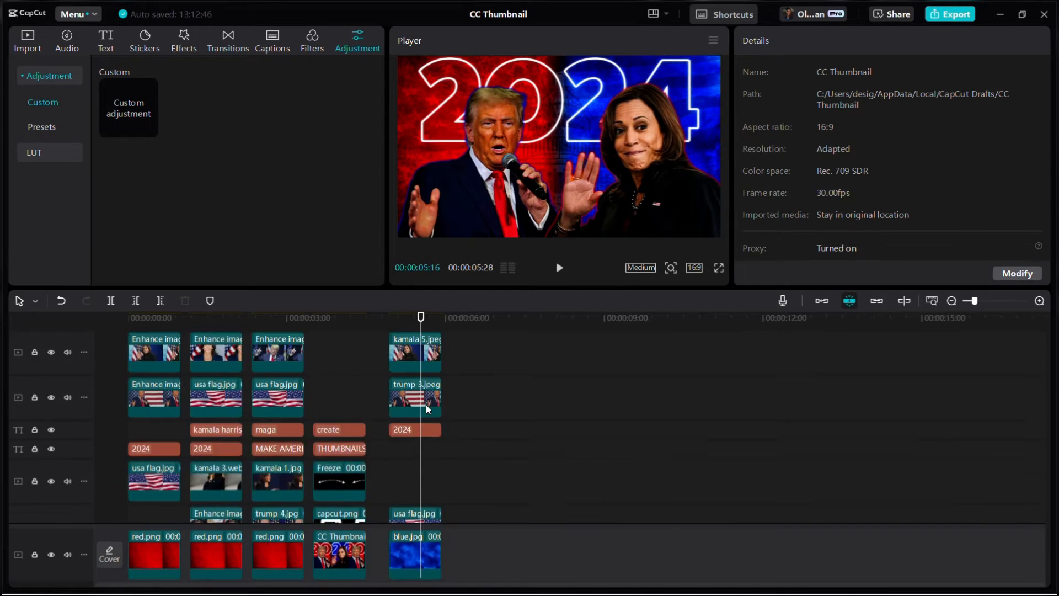
# Step: Review the video, audio, GIF and captions options in the project's export settings
pyautogui.click(948, 15)
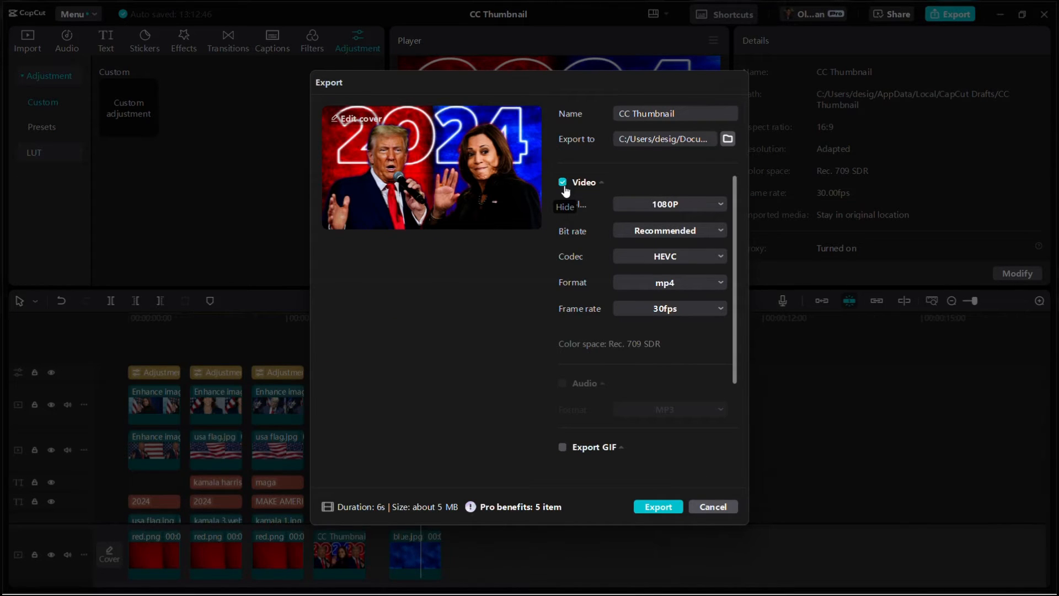
pyautogui.scroll(-5, 598, 273)
pyautogui.scroll(5, 597, 273)
pyautogui.scroll(-3, 566, 331)
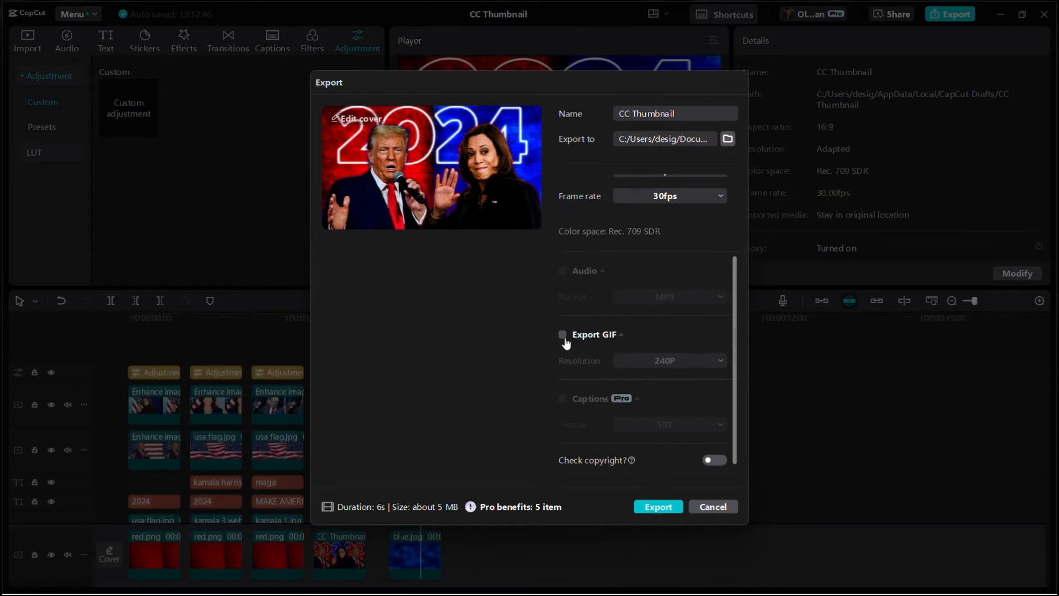
pyautogui.click(712, 506)
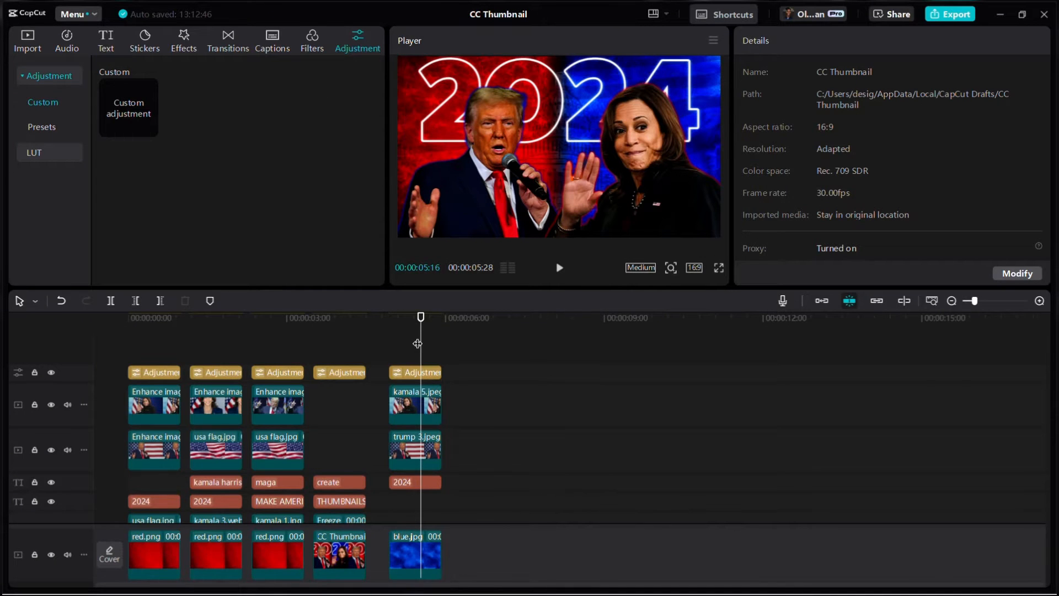
pyautogui.moveTo(417, 325); pyautogui.dragTo(414, 320)
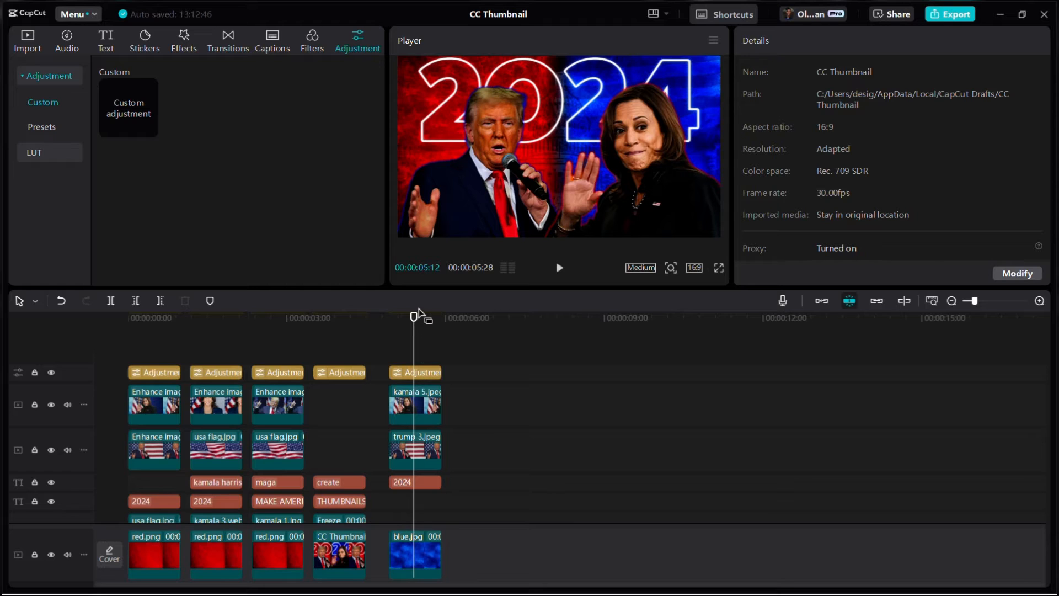
pyautogui.click(714, 41)
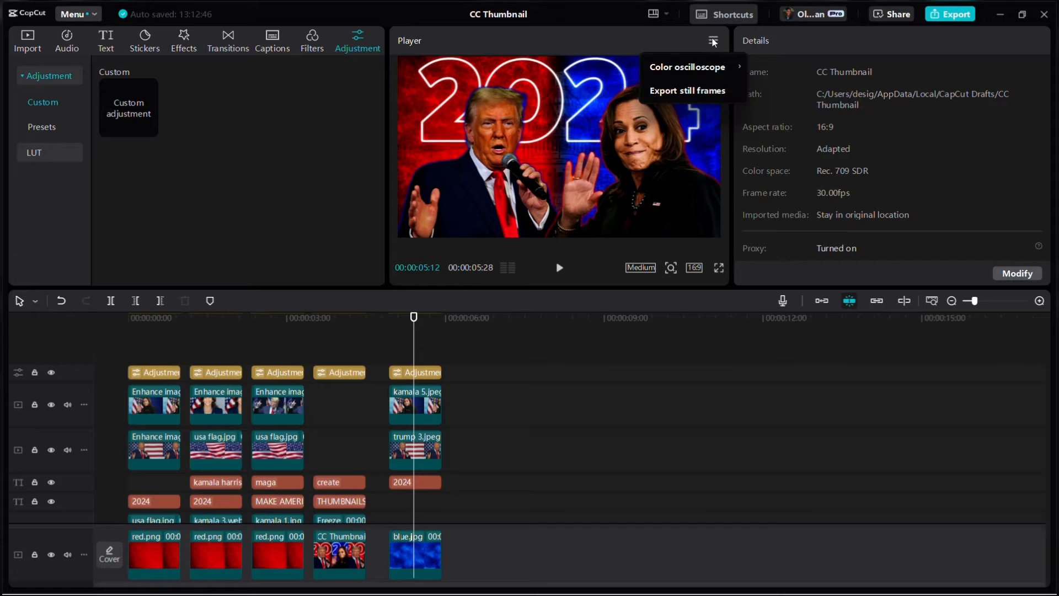
pyautogui.click(703, 91)
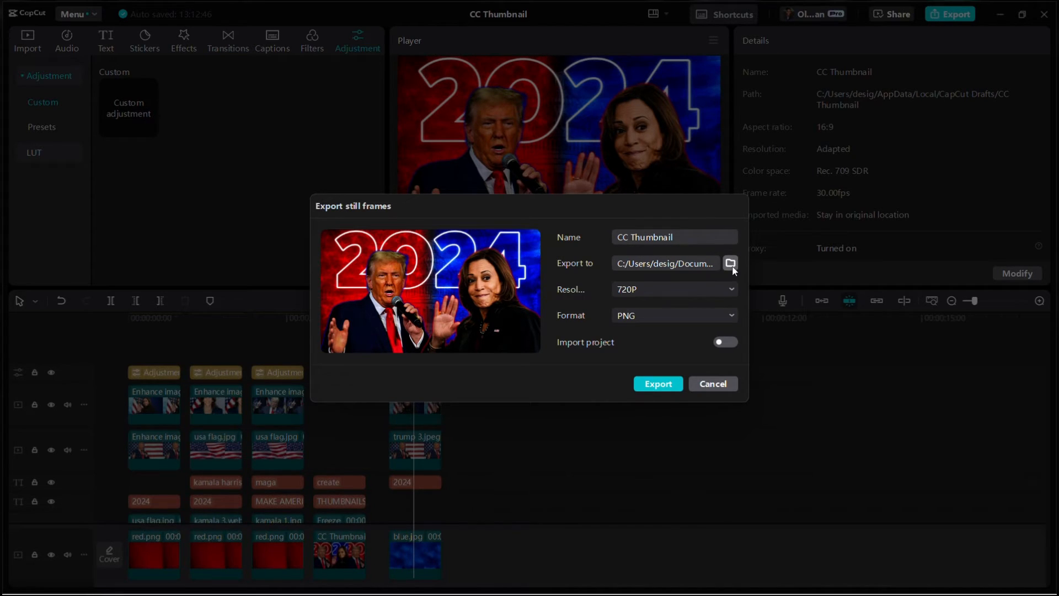
pyautogui.click(680, 292)
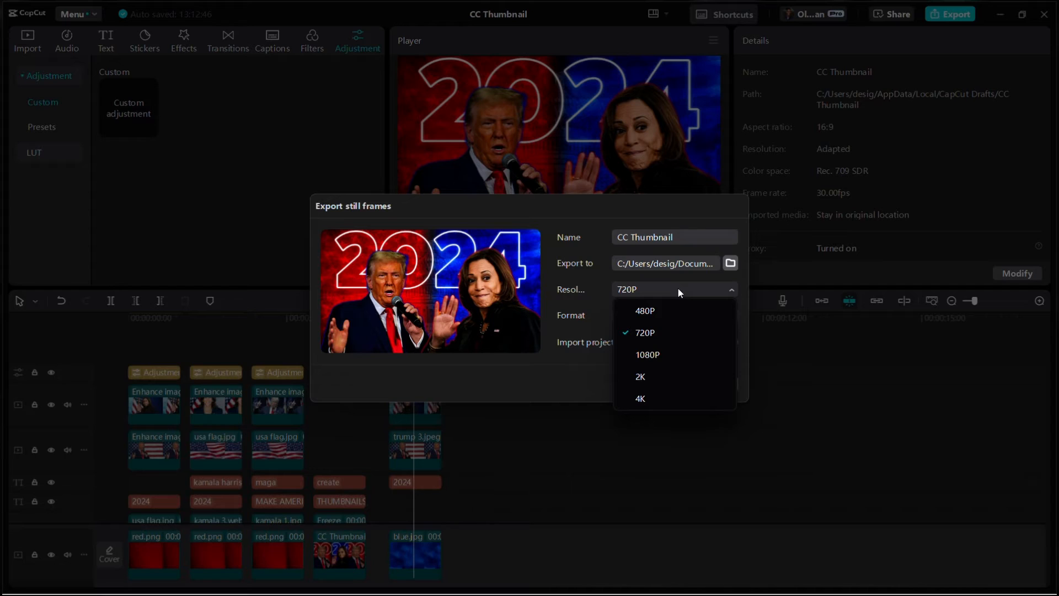
pyautogui.click(670, 355)
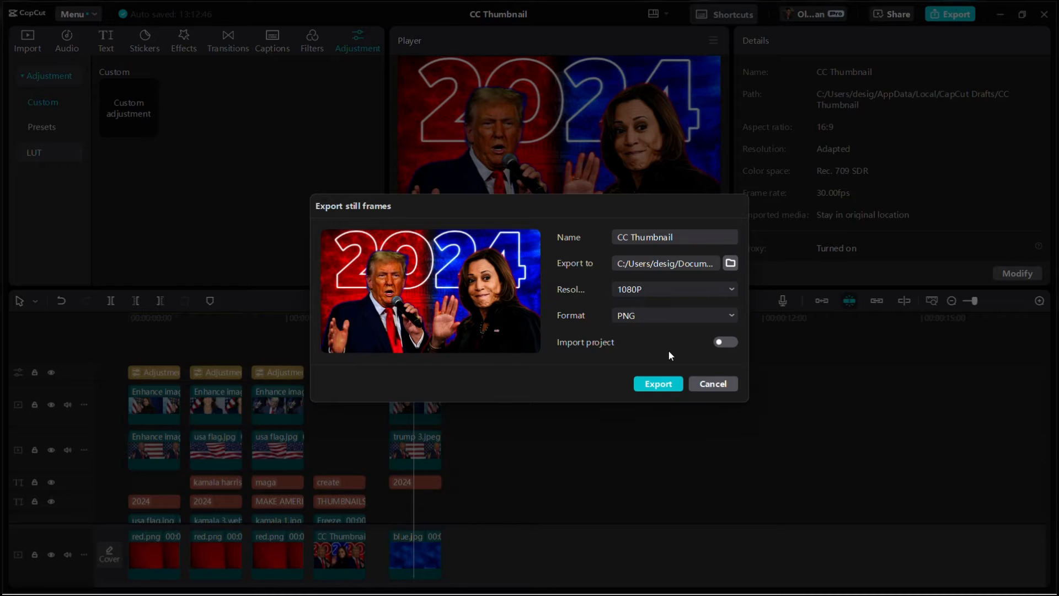
pyautogui.click(671, 290)
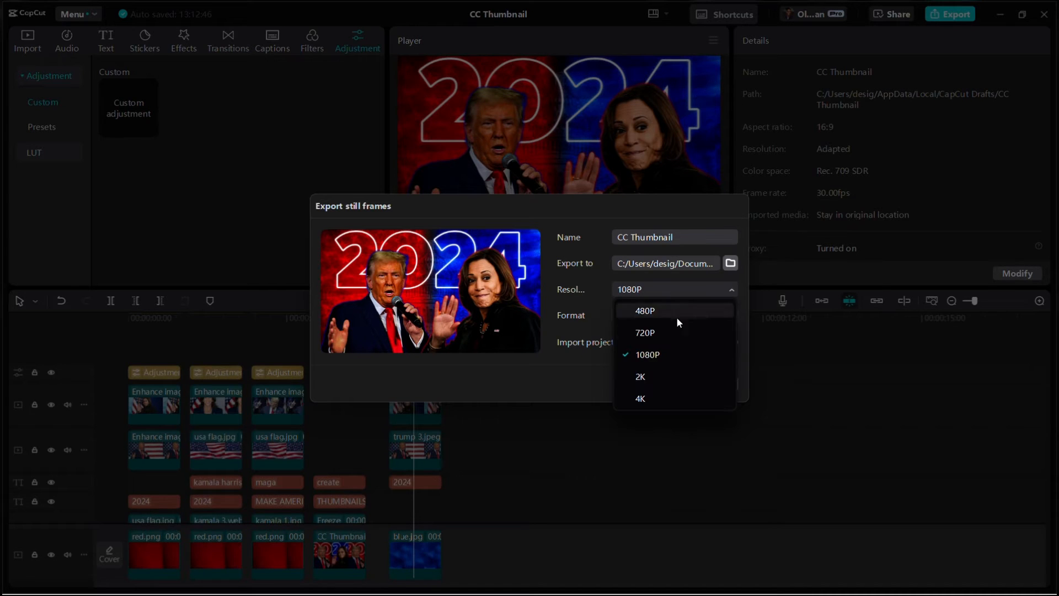
pyautogui.click(666, 332)
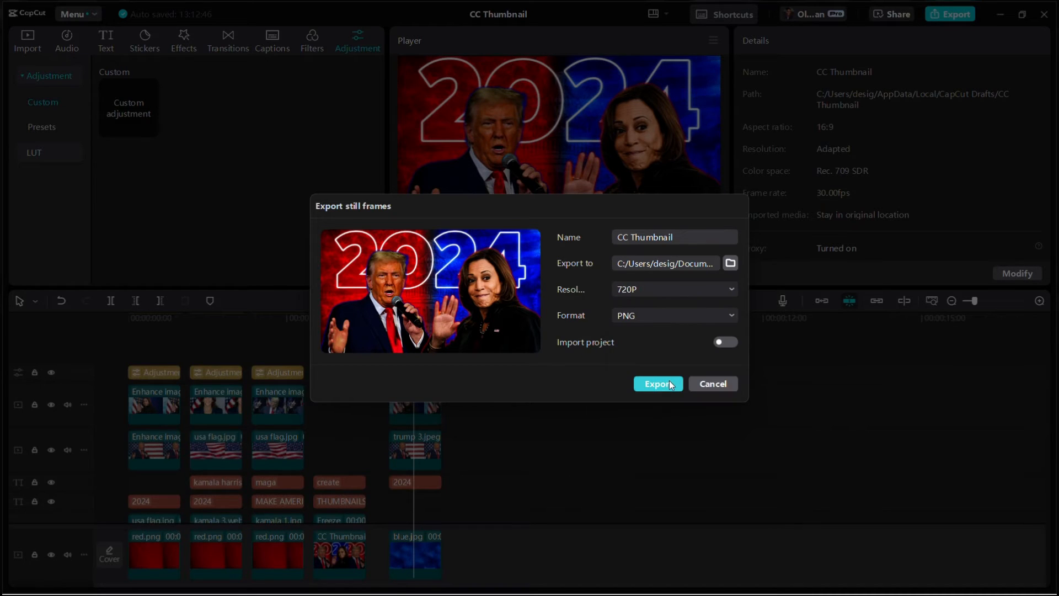
pyautogui.click(726, 342)
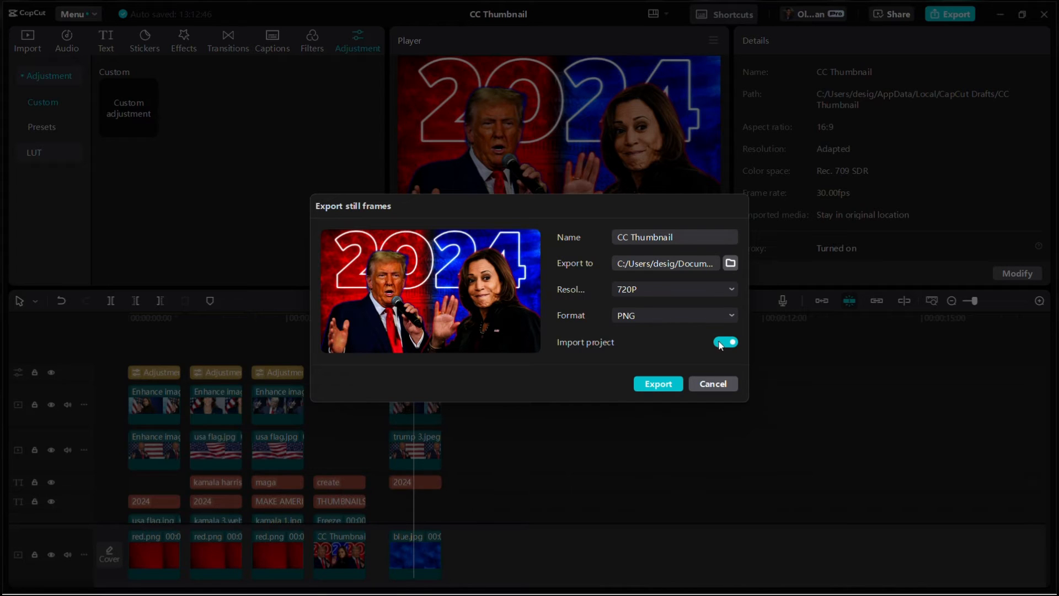
pyautogui.click(721, 343)
pyautogui.click(714, 384)
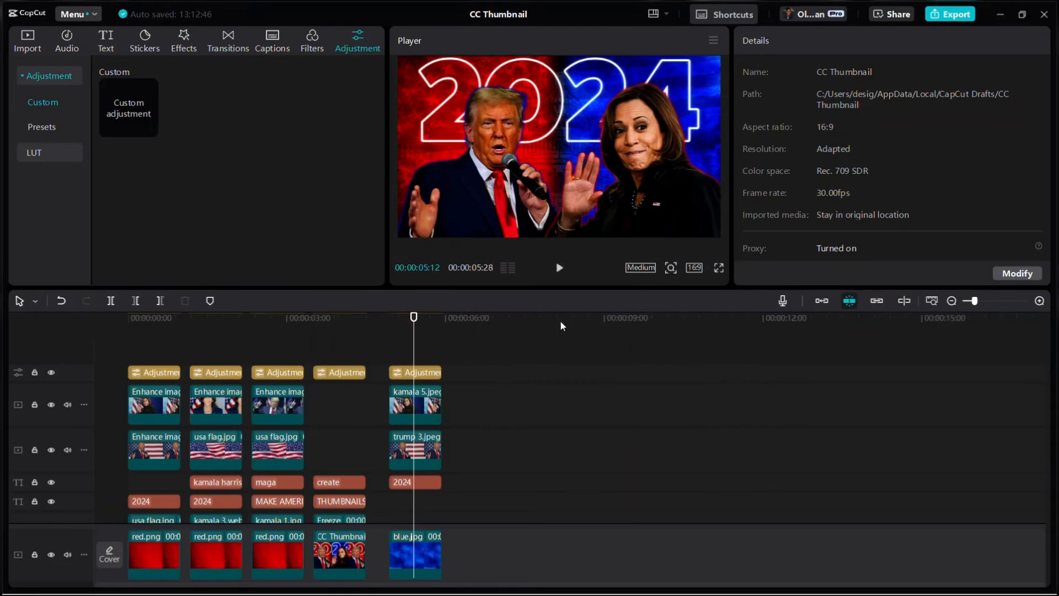
# Step: Preview the imported CC Thumbnail 3, CC Thumbnail 2 and CC Thumbnail 1 images in the project media
pyautogui.click(27, 41)
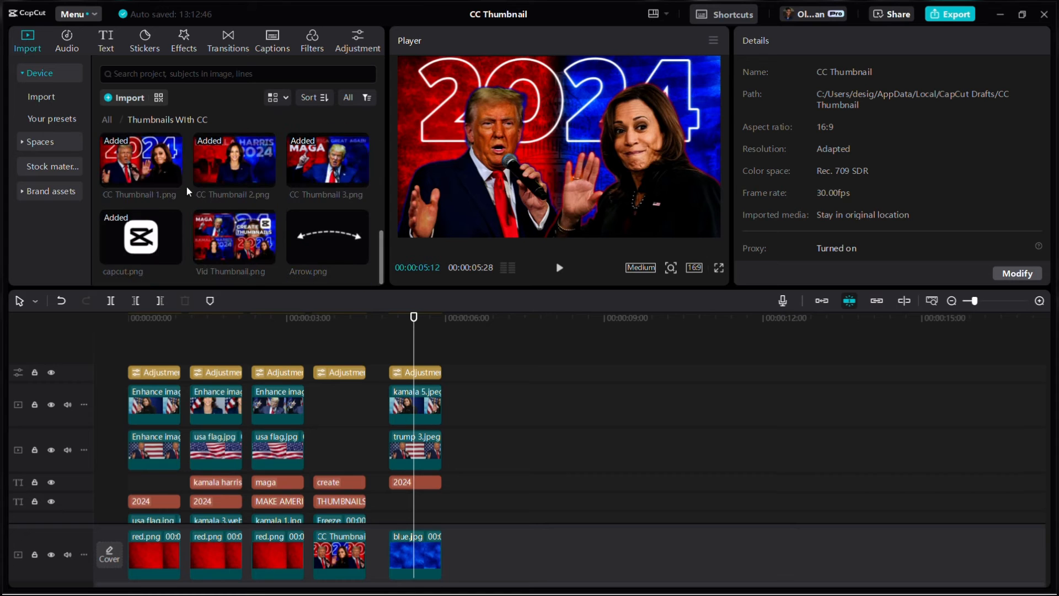
pyautogui.scroll(1, 171, 183)
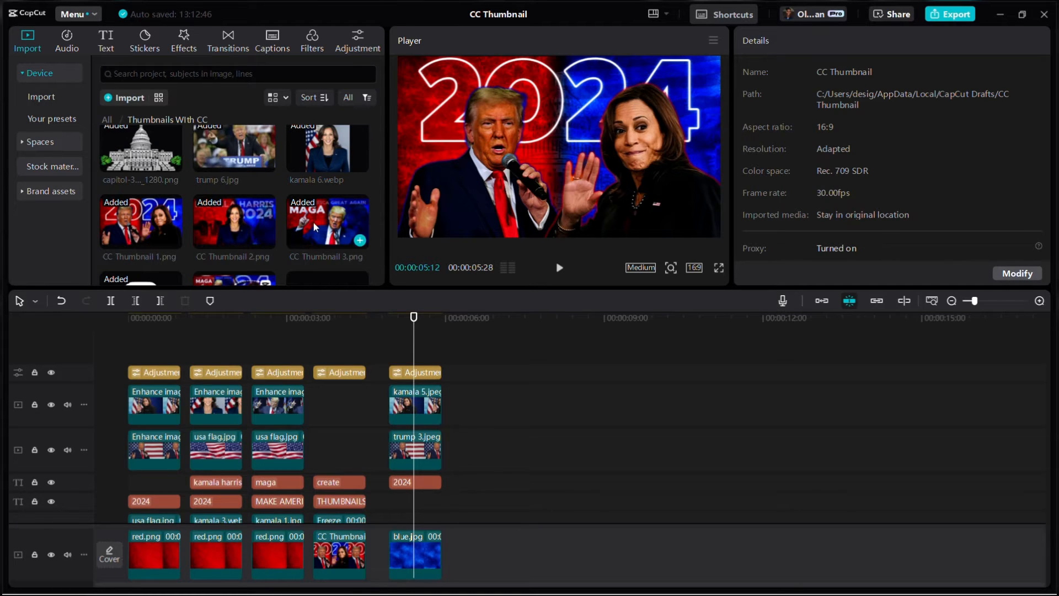
pyautogui.click(336, 228)
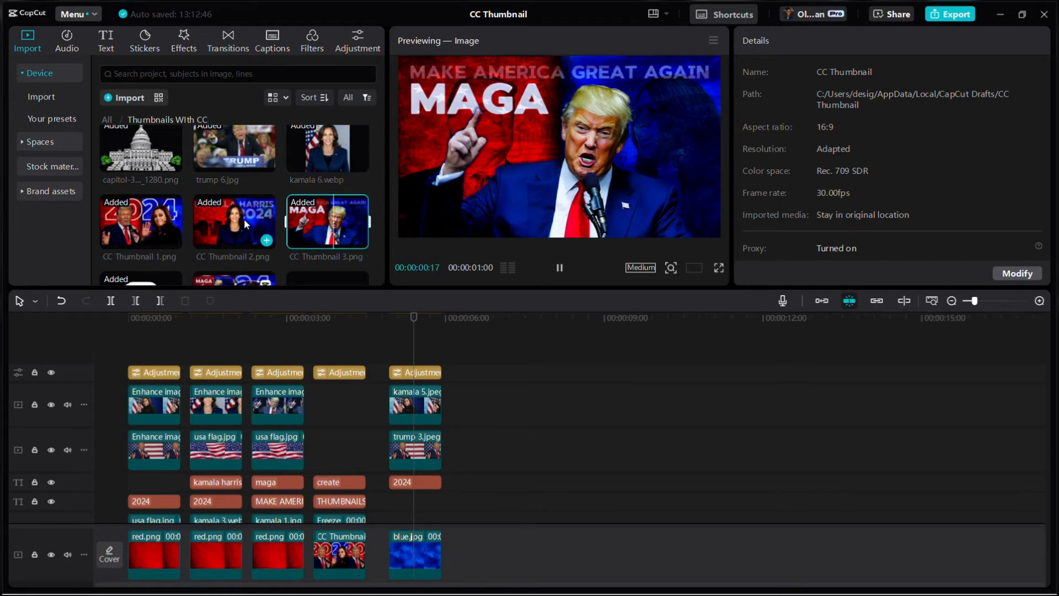
pyautogui.click(244, 218)
pyautogui.click(154, 222)
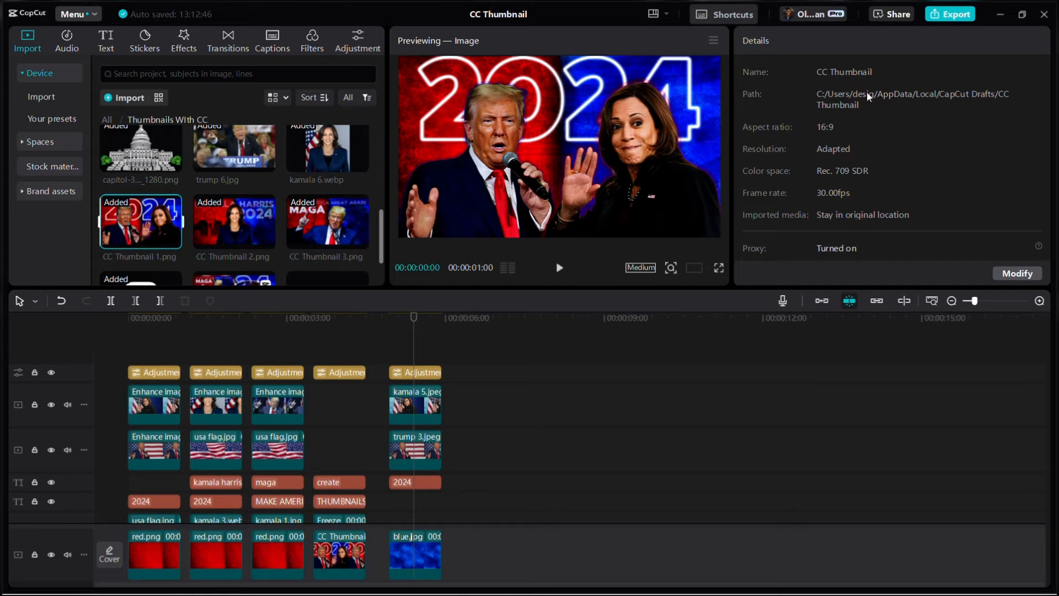
# Step: Export the current frame of the new composition as a 720P PNG still named CC Thumbnail, with Import project enabled
pyautogui.click(714, 39)
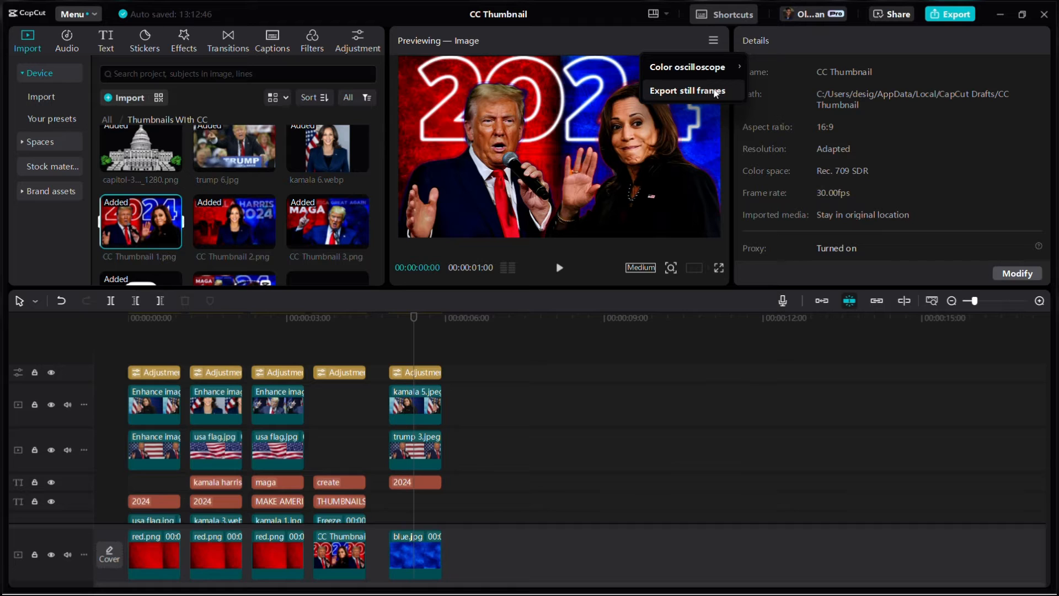
pyautogui.click(716, 91)
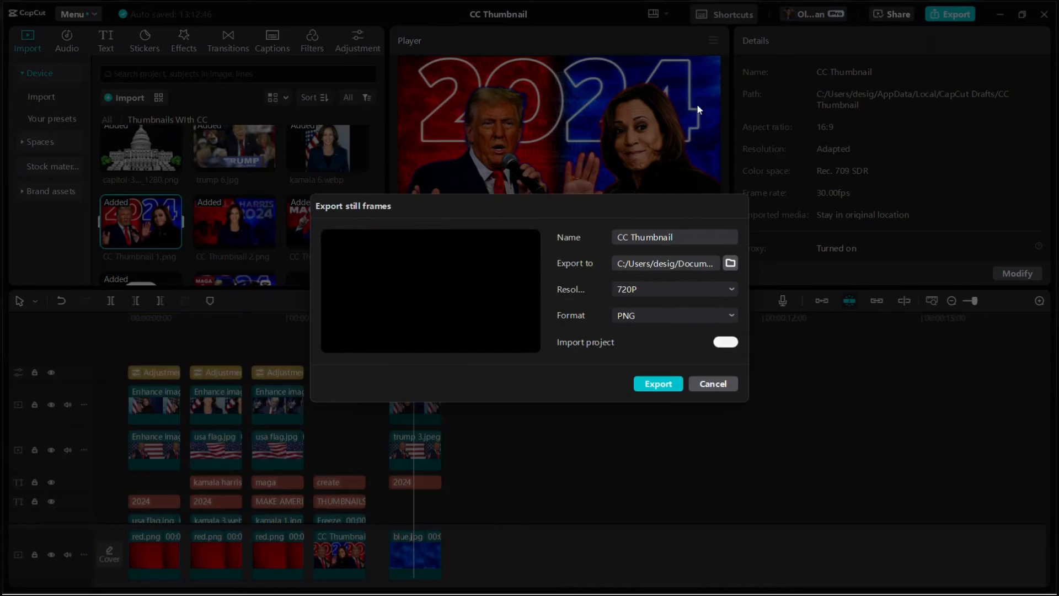
pyautogui.click(724, 342)
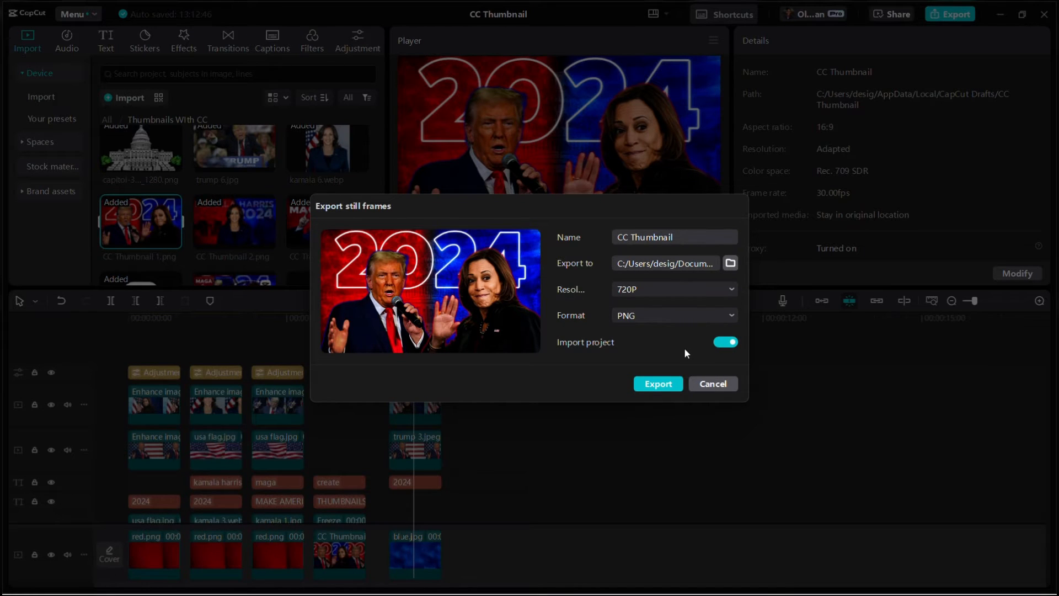
pyautogui.click(669, 386)
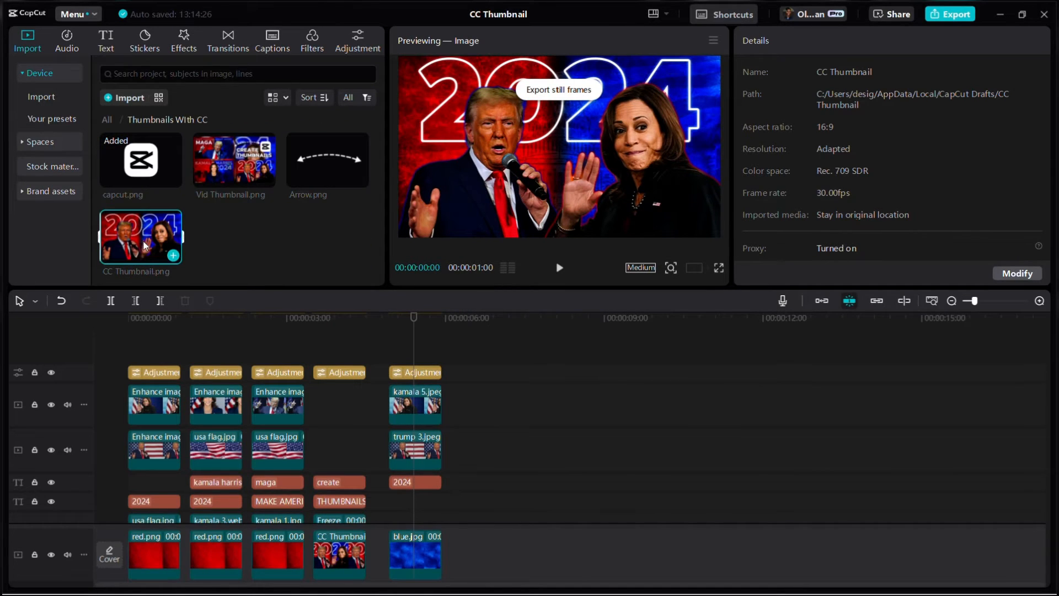
# Step: Place the exported CC Thumbnail.png after the new composition on the timeline, preview it, and delete that clip
pyautogui.moveTo(143, 243); pyautogui.dragTo(483, 436)
pyautogui.click(496, 368)
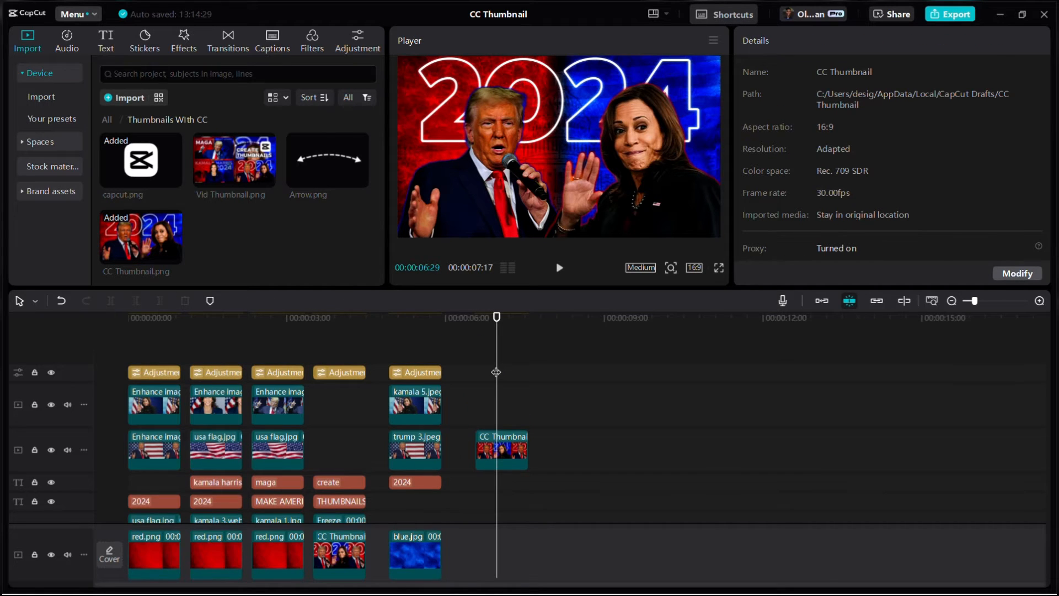
pyautogui.click(493, 339)
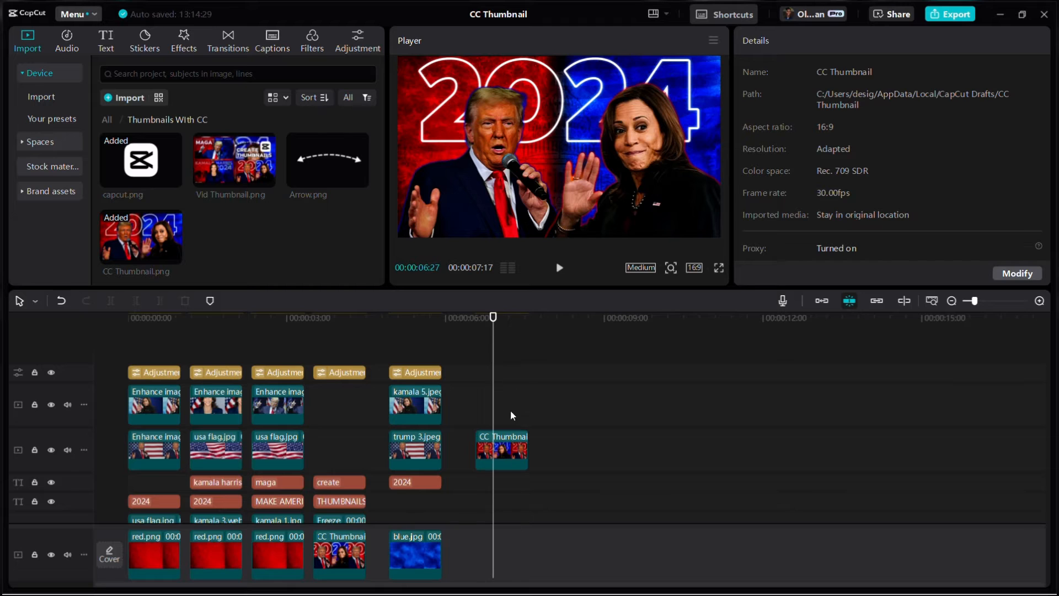
pyautogui.click(507, 451)
pyautogui.press('Delete')
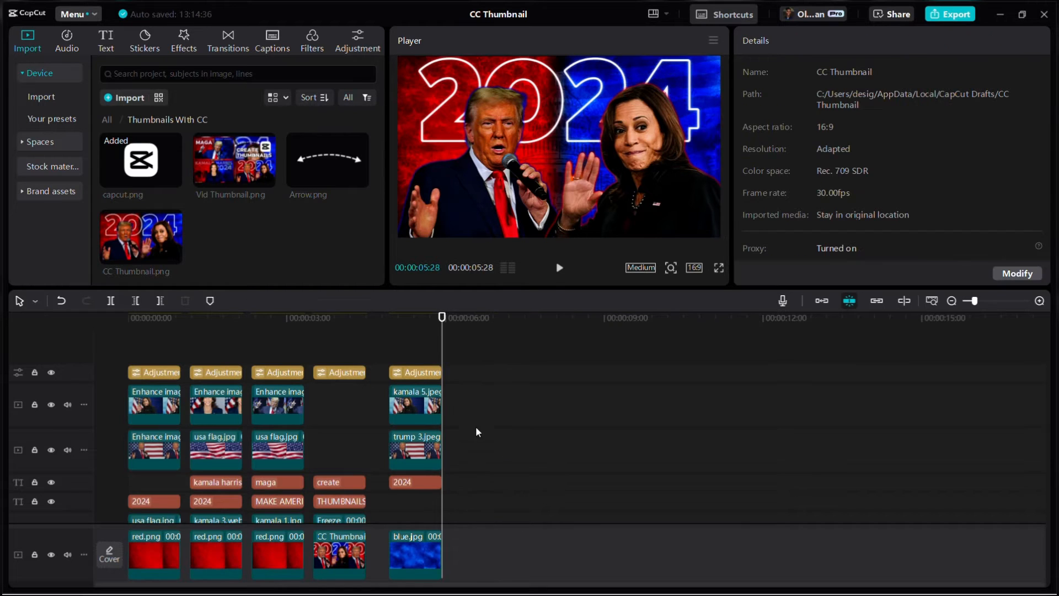
# Step: Compare the new composition and its layer tracks with the Kamala Harris 2024, MAGA and first 2024 thumbnails
pyautogui.click(421, 336)
pyautogui.scroll(-6, 420, 339)
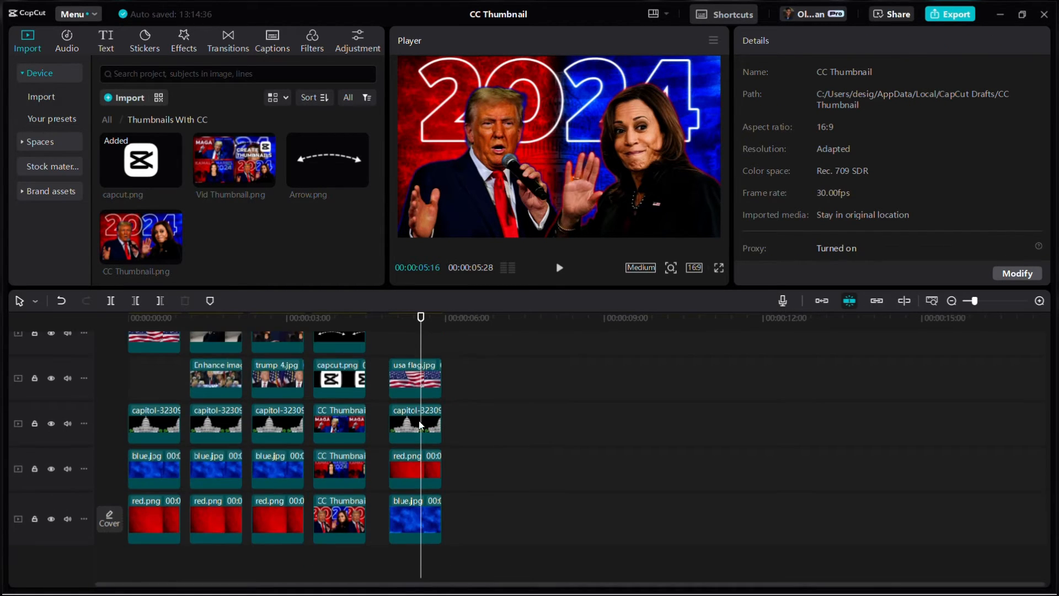
pyautogui.scroll(6, 409, 442)
pyautogui.click(213, 329)
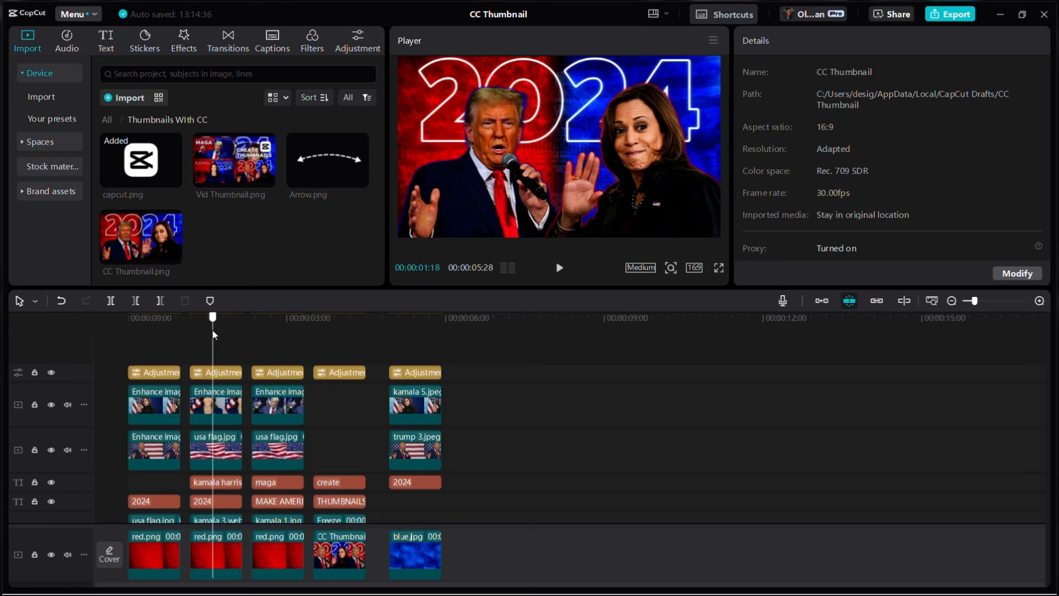
pyautogui.click(273, 329)
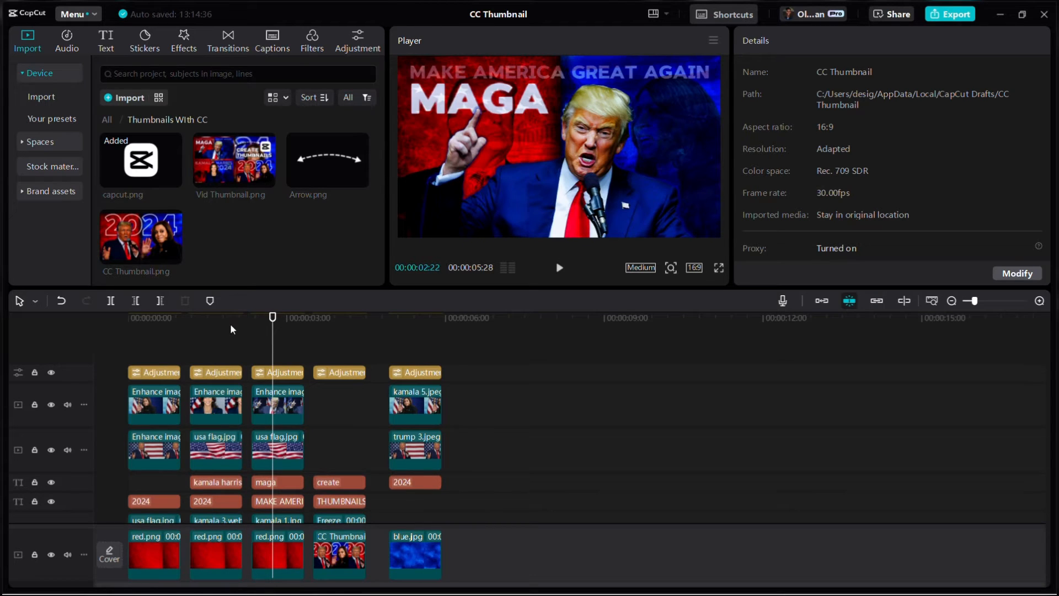
pyautogui.click(213, 327)
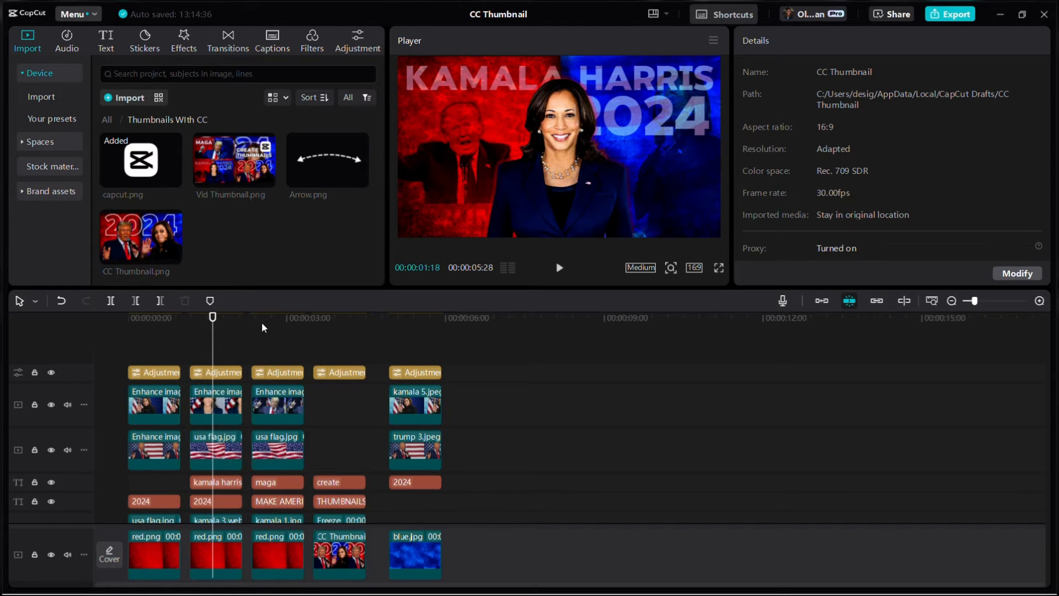
pyautogui.scroll(-10, 148, 407)
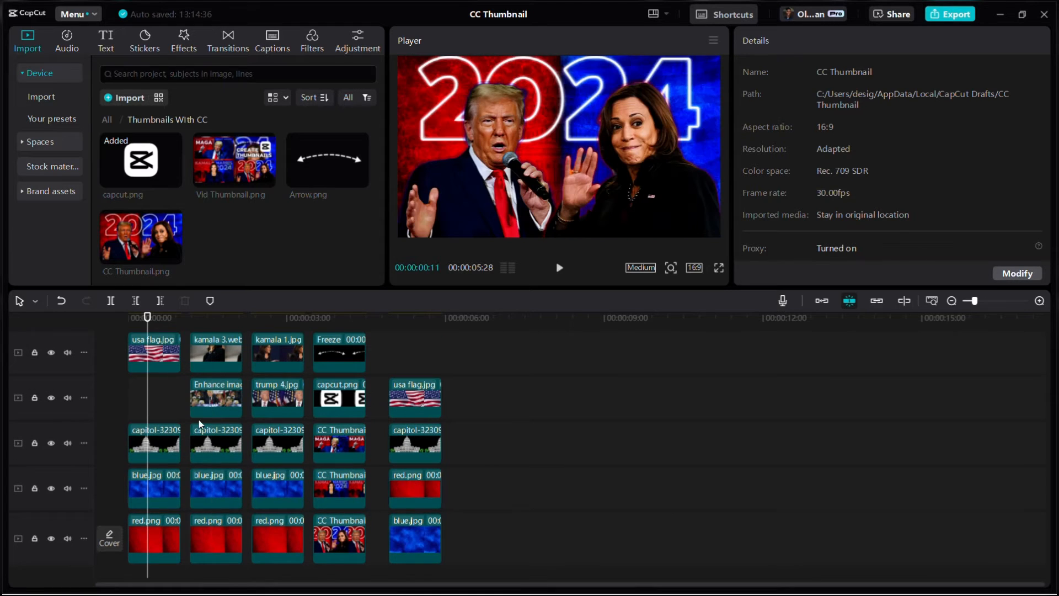
pyautogui.click(283, 330)
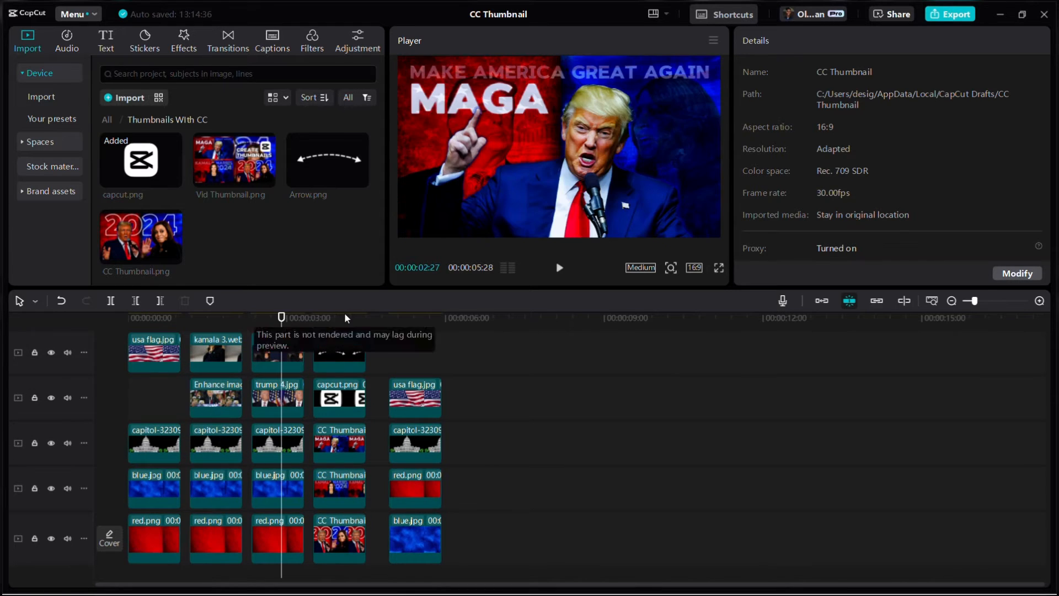
pyautogui.click(414, 326)
pyautogui.scroll(10, 415, 340)
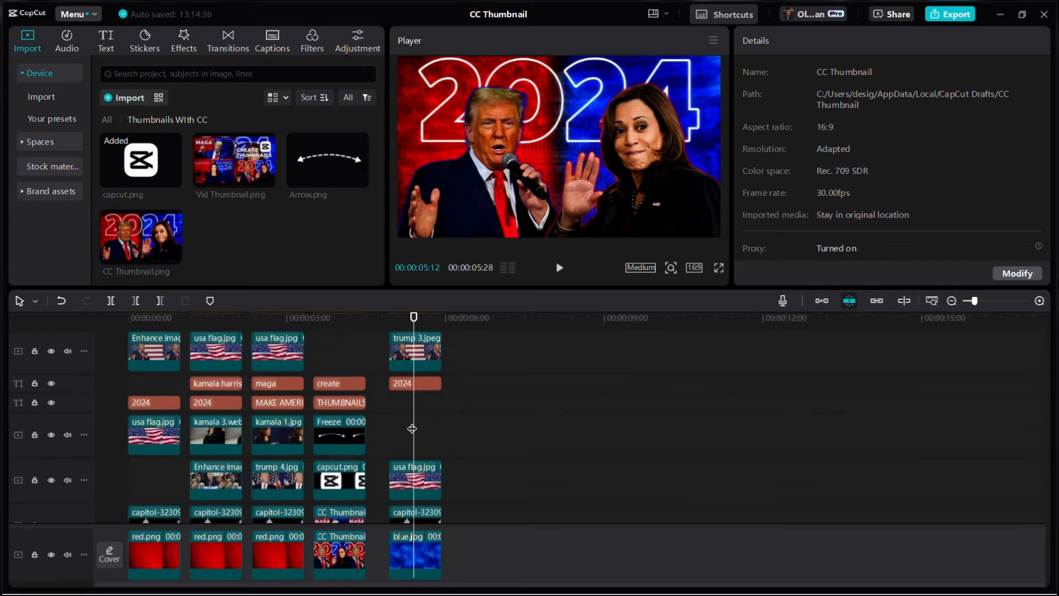
pyautogui.click(220, 331)
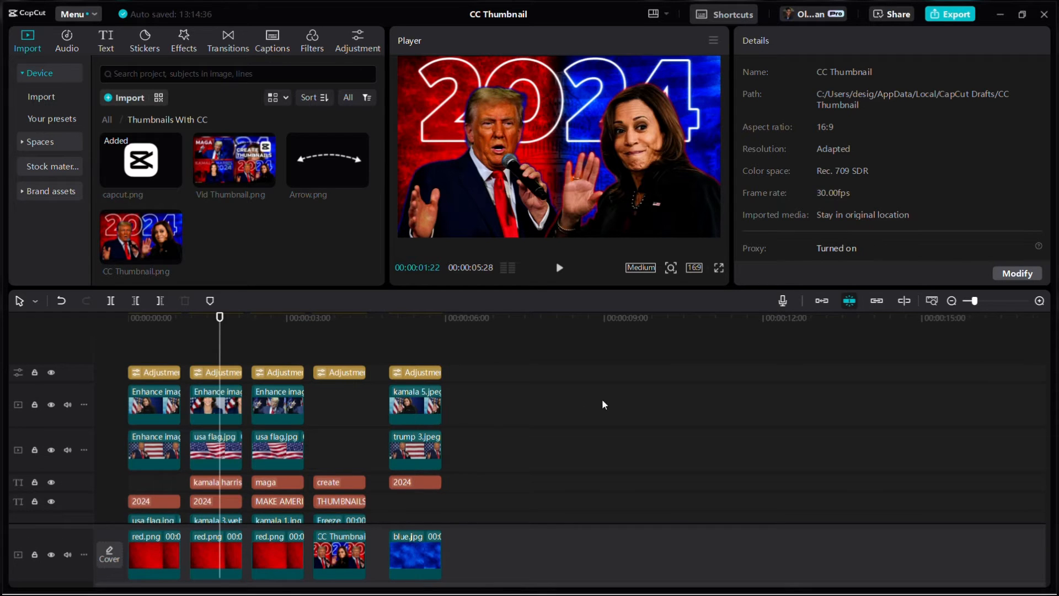
pyautogui.click(421, 341)
pyautogui.scroll(-5, 413, 364)
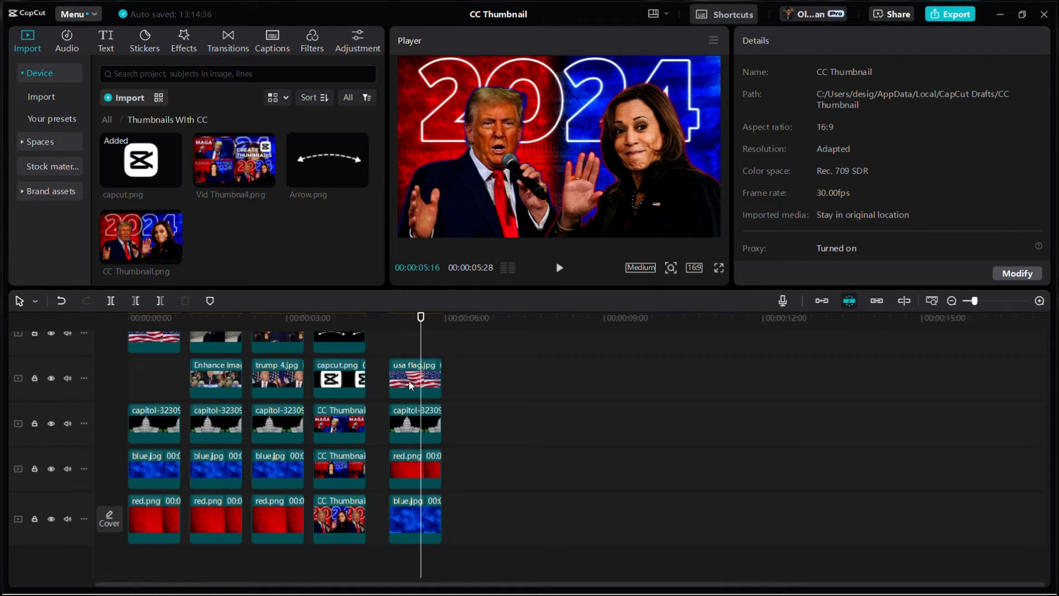
# Step: Duplicate the usa flag, capitol, red and blue background layers after the newest composition, leaving a small gap between the two sets
pyautogui.click(217, 319)
pyautogui.scroll(2, 444, 422)
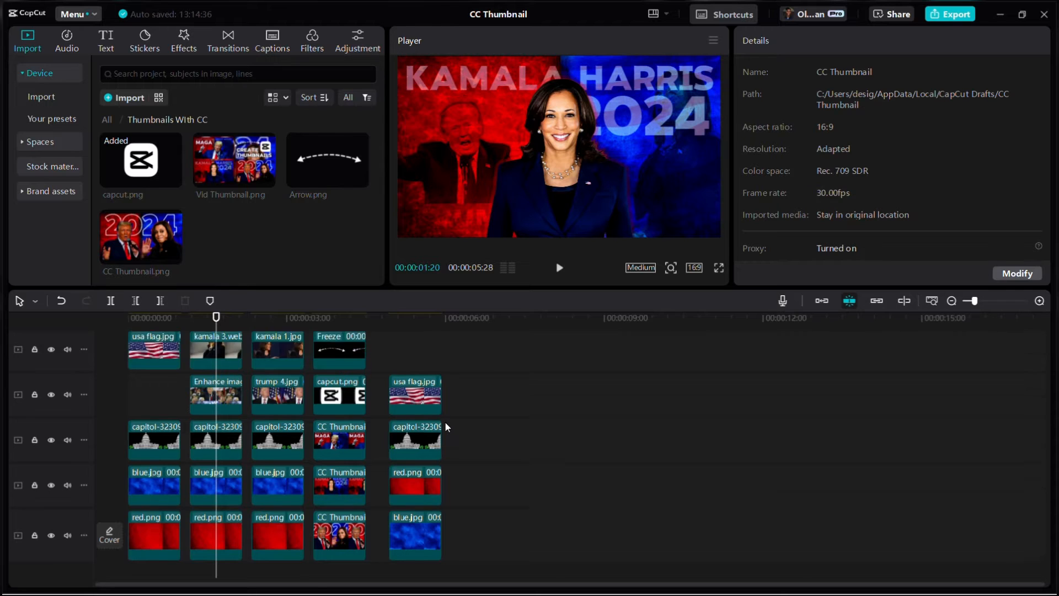
pyautogui.scroll(-2, 441, 411)
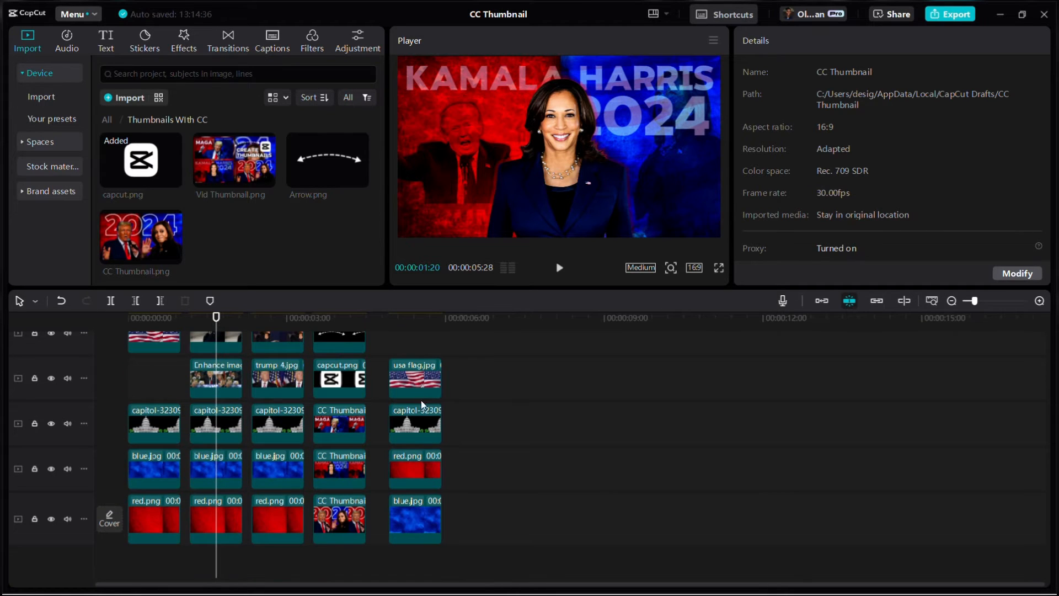
pyautogui.click(418, 422)
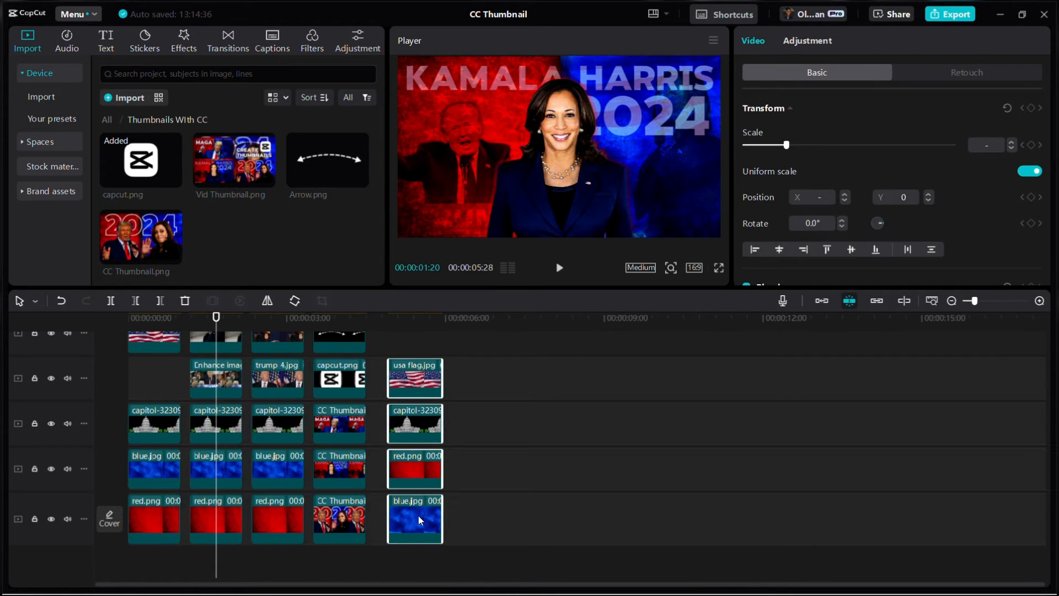
pyautogui.click(442, 353)
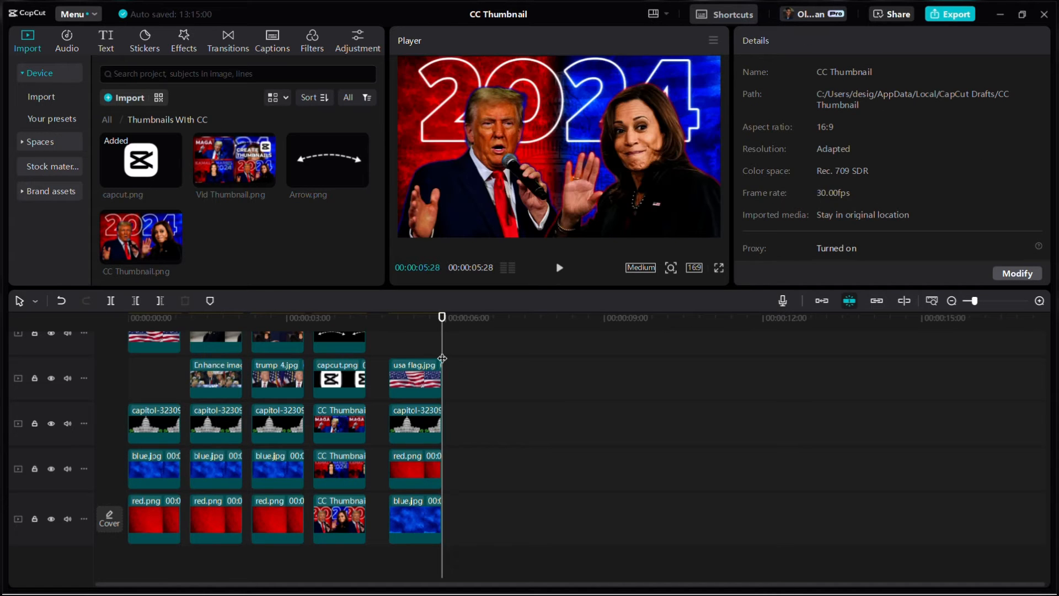
pyautogui.hotkey('ctrl', 'v')
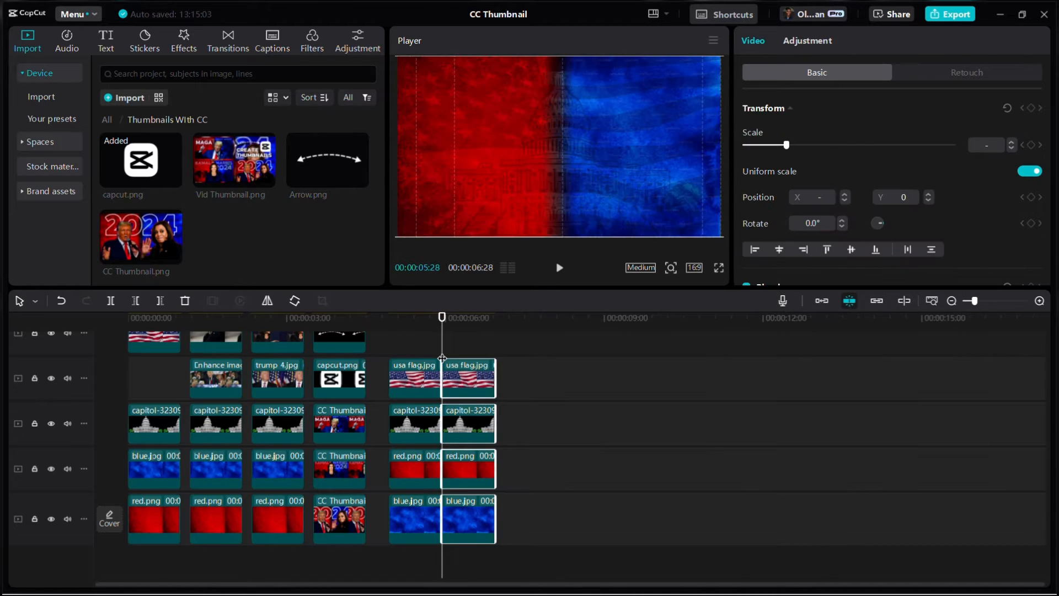
pyautogui.hotkey('shift', 'Right')
pyautogui.moveTo(460, 524); pyautogui.dragTo(472, 528)
pyautogui.click(481, 346)
# Step: Add kamala 6.webp from the project media on a track above the duplicated background, aligned with the start and end of its layers
pyautogui.scroll(5, 464, 445)
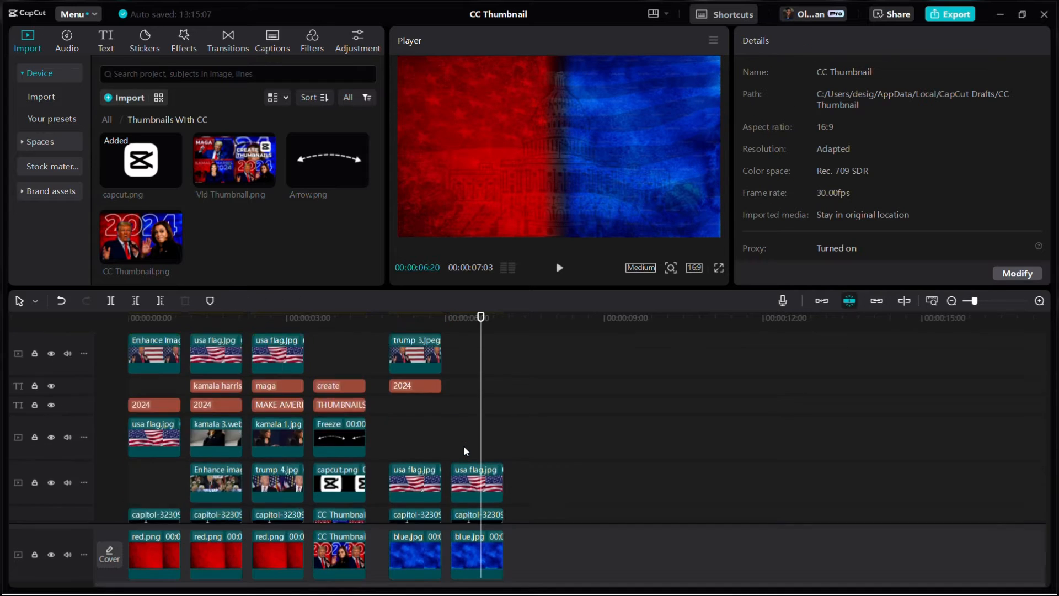
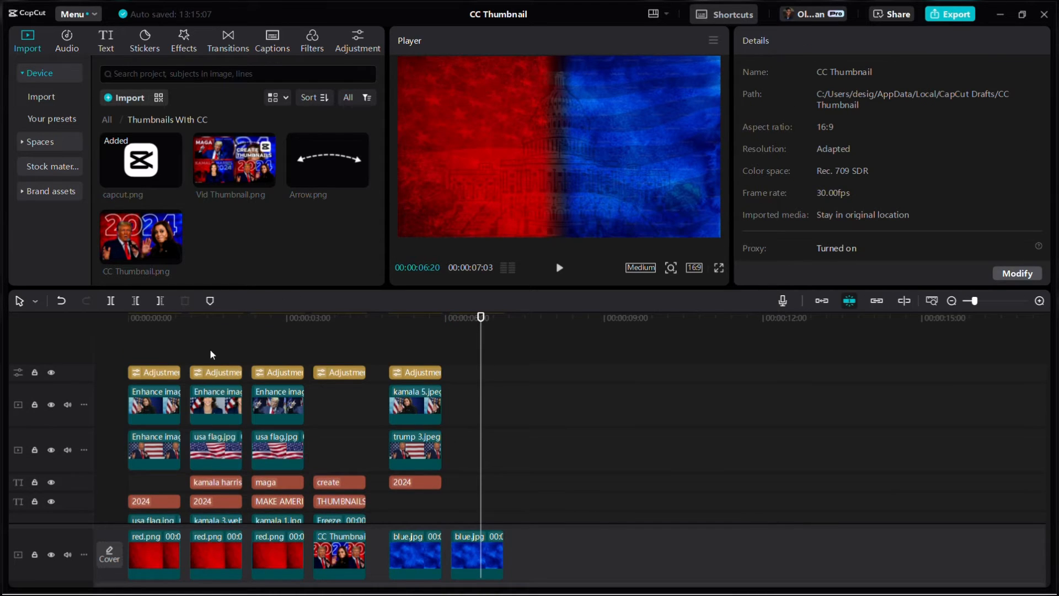
pyautogui.click(210, 354)
pyautogui.scroll(-5, 166, 160)
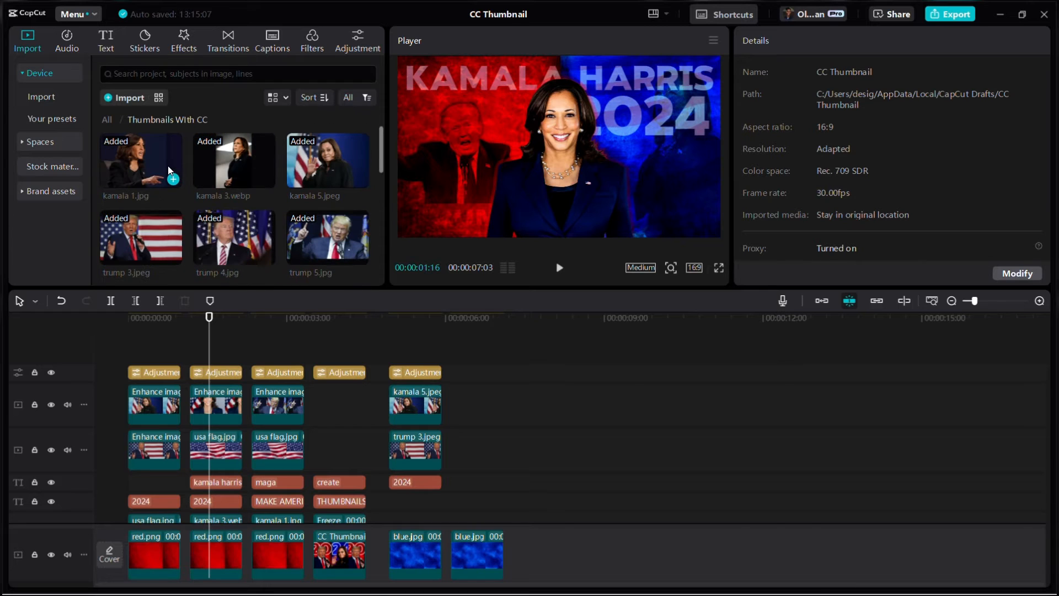
pyautogui.scroll(-5, 243, 160)
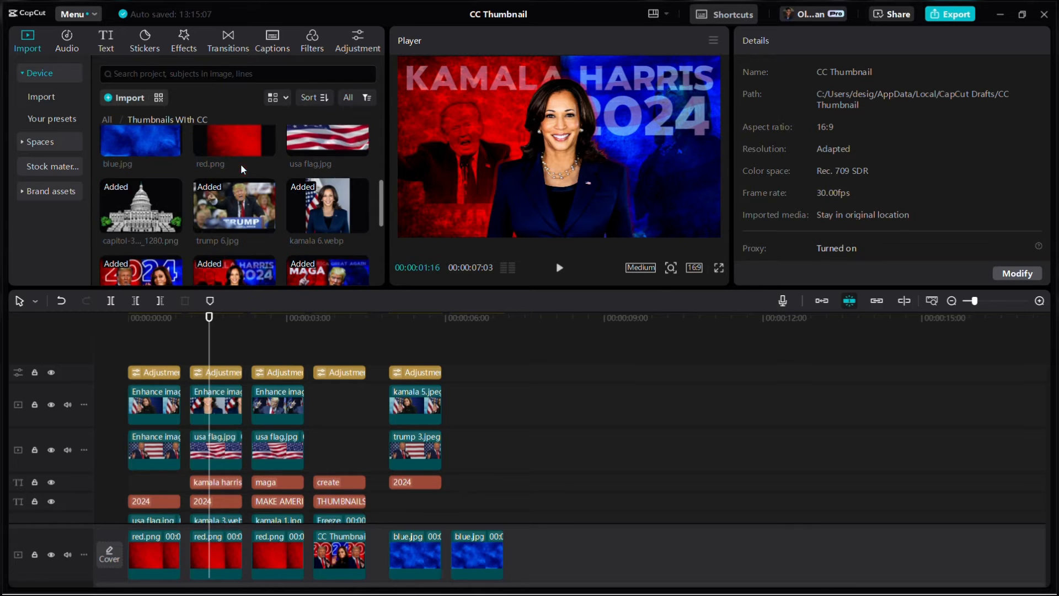
pyautogui.scroll(-3, 505, 428)
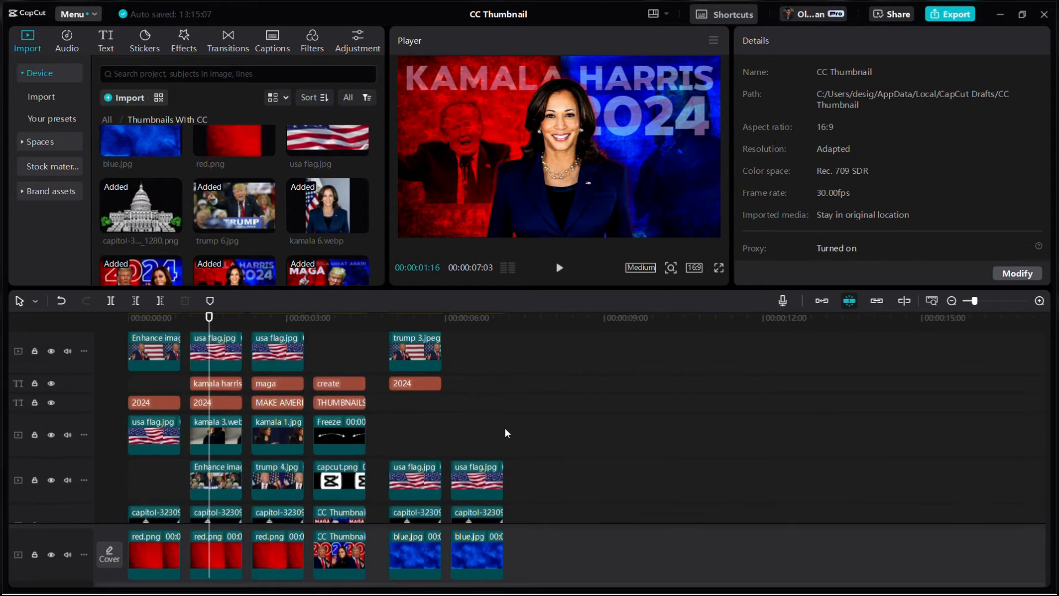
pyautogui.moveTo(353, 212); pyautogui.dragTo(463, 364)
pyautogui.click(472, 350)
pyautogui.click(473, 388)
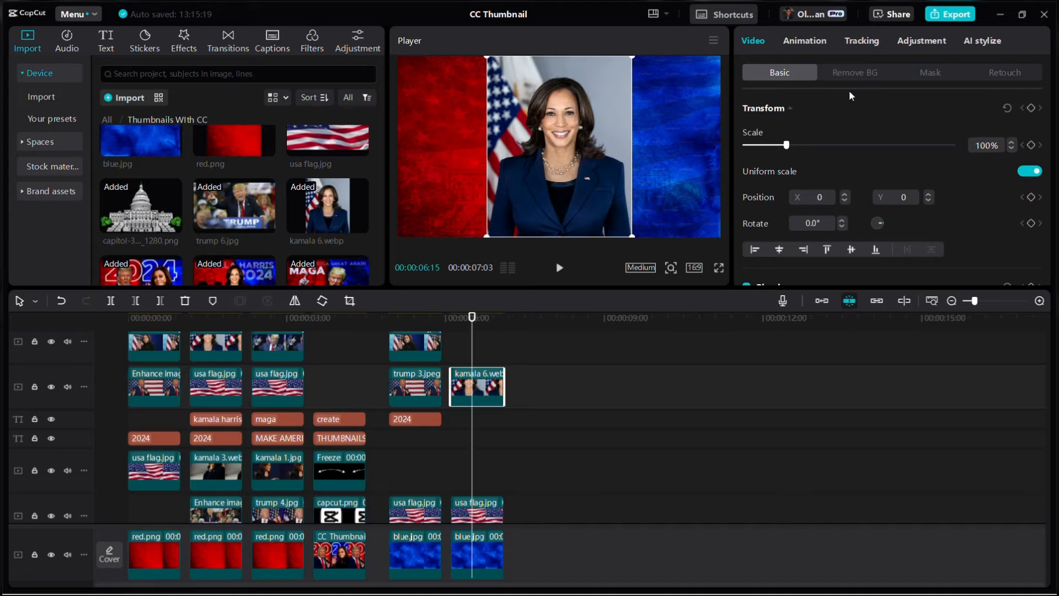
# Step: Remove the background of the kamala 6.webp image with automatic removal
pyautogui.click(834, 77)
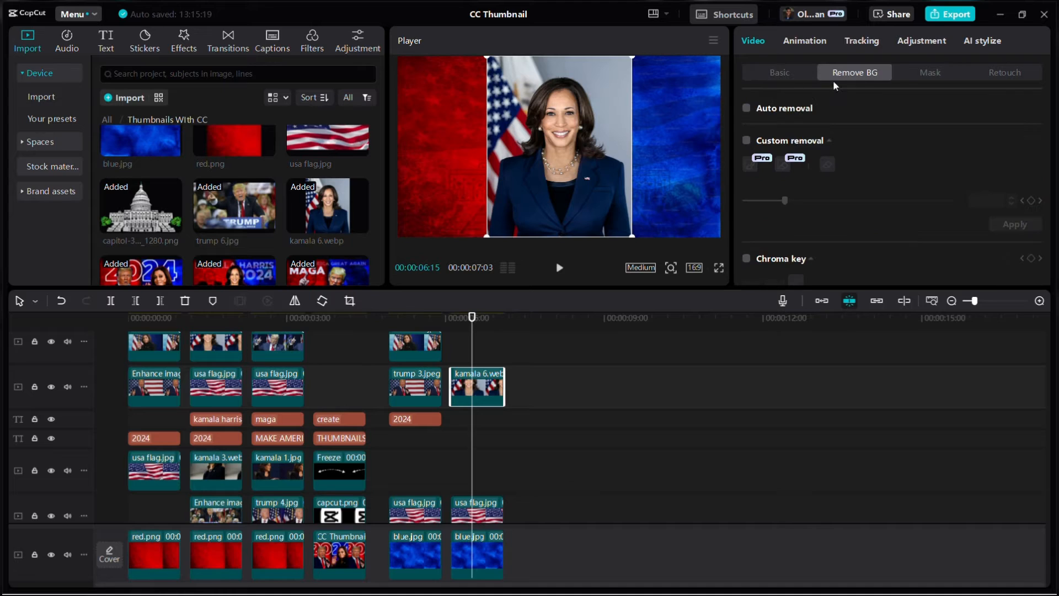
pyautogui.click(747, 109)
pyautogui.scroll(-2, 816, 185)
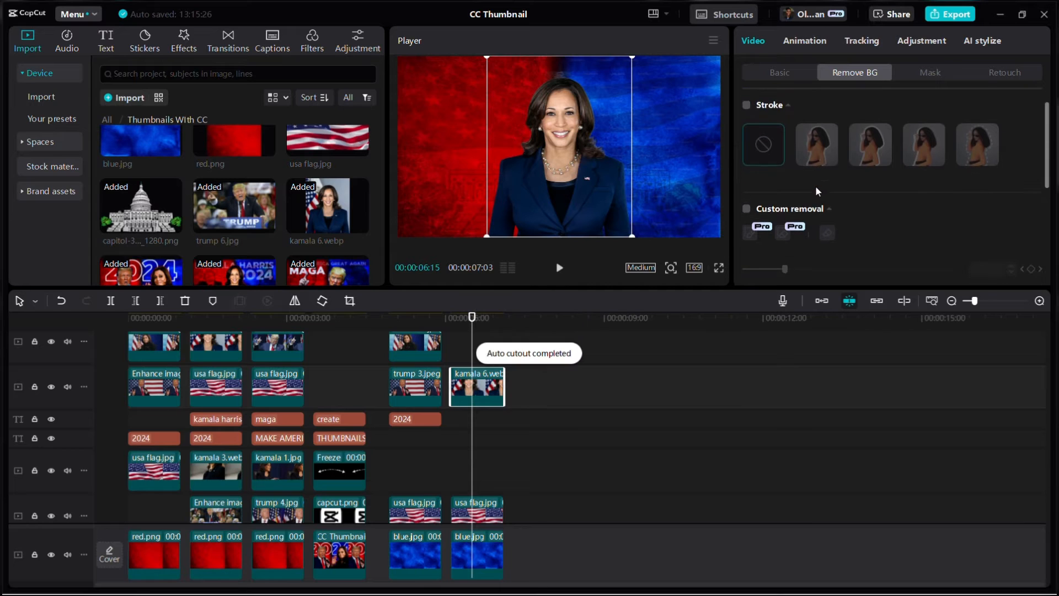
# Step: Add a solid stroke around the Kamala cutout, with opacity 25 and a pure red color
pyautogui.scroll(2, 784, 160)
pyautogui.click(749, 132)
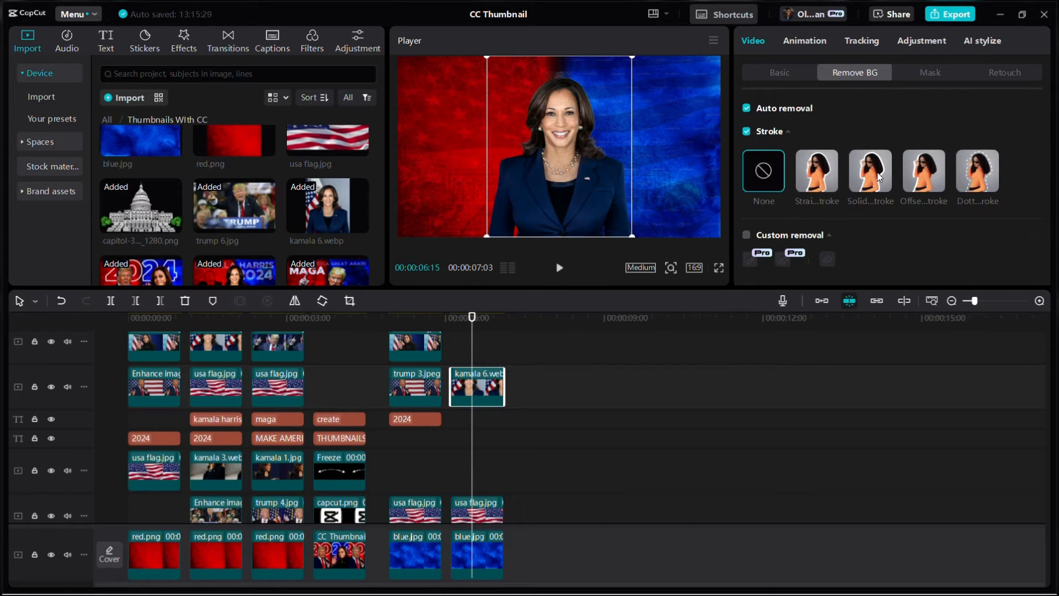
pyautogui.click(870, 177)
pyautogui.scroll(-1, 852, 177)
pyautogui.scroll(-2, 850, 176)
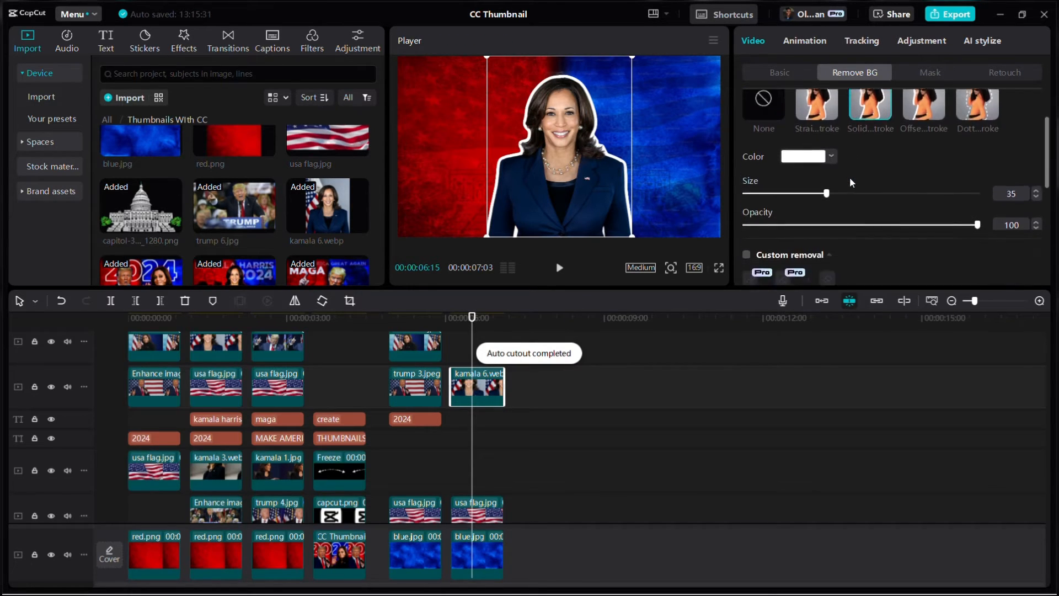
pyautogui.click(806, 198)
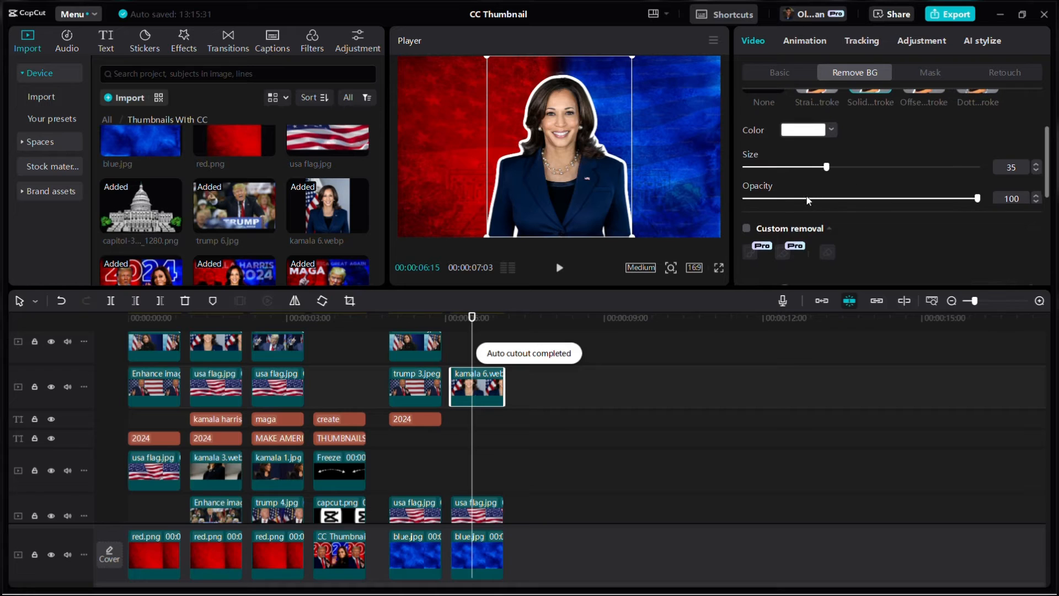
pyautogui.click(1034, 202)
pyautogui.click(829, 132)
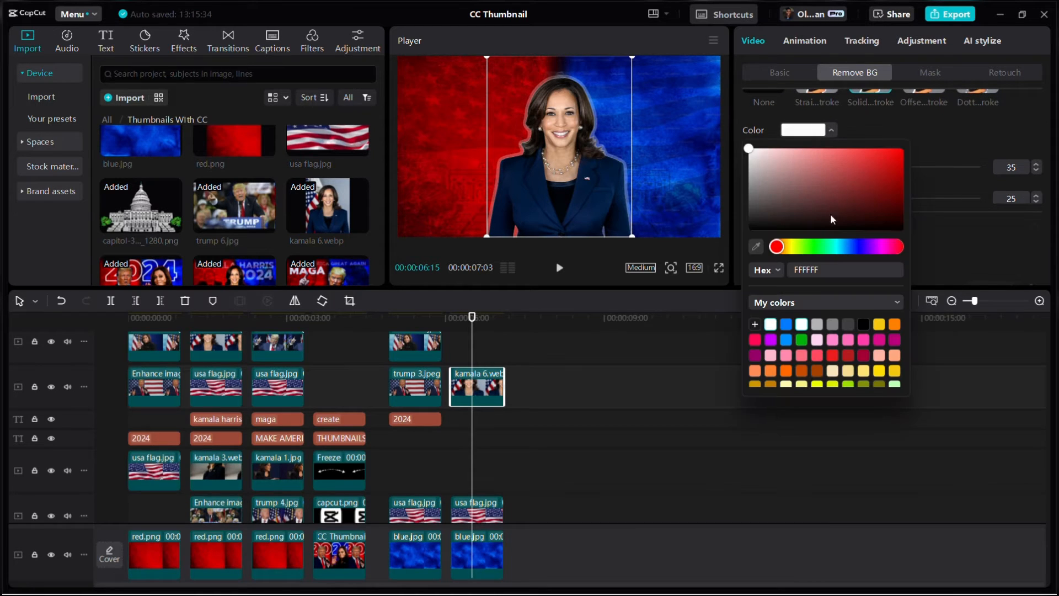
pyautogui.moveTo(830, 213); pyautogui.dragTo(974, 97)
pyautogui.click(1012, 118)
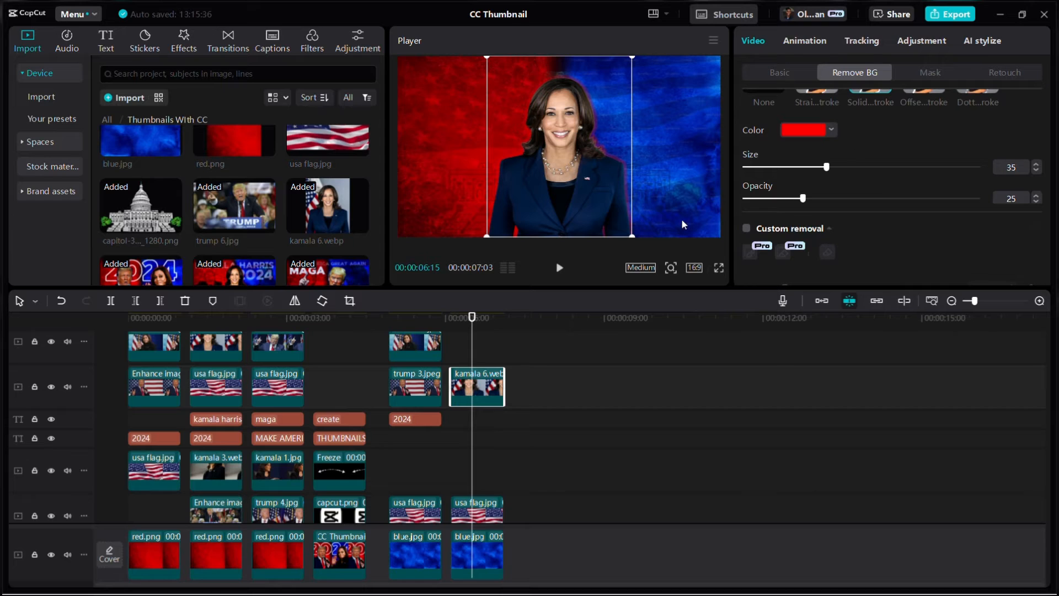
# Step: Enlarge the Kamala cutout slightly in the frame and move its clip up one track, in line with kamala 5.jpeg
pyautogui.moveTo(641, 237); pyautogui.dragTo(650, 246)
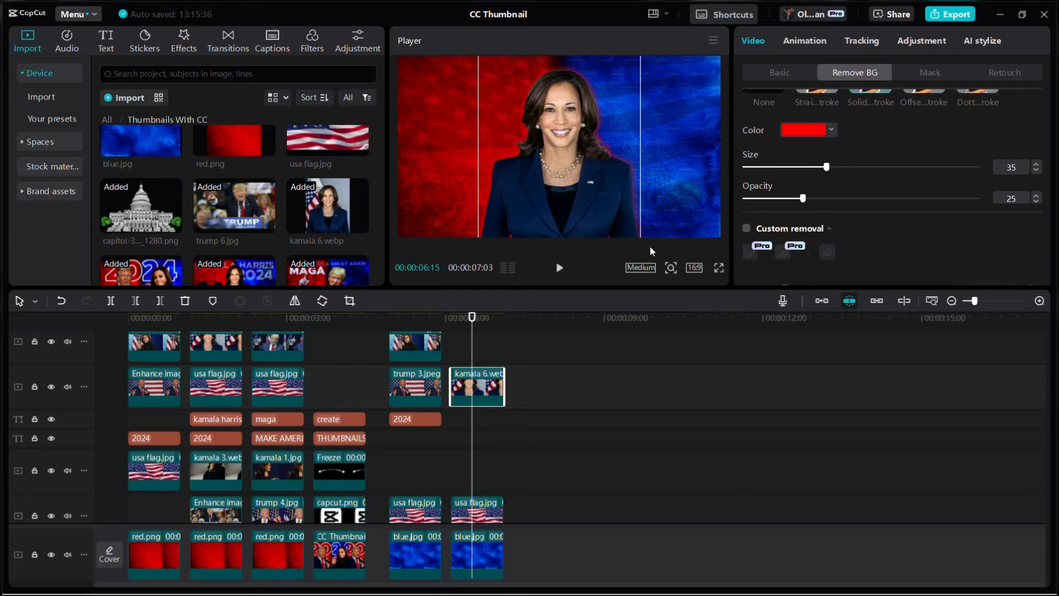
pyautogui.click(509, 351)
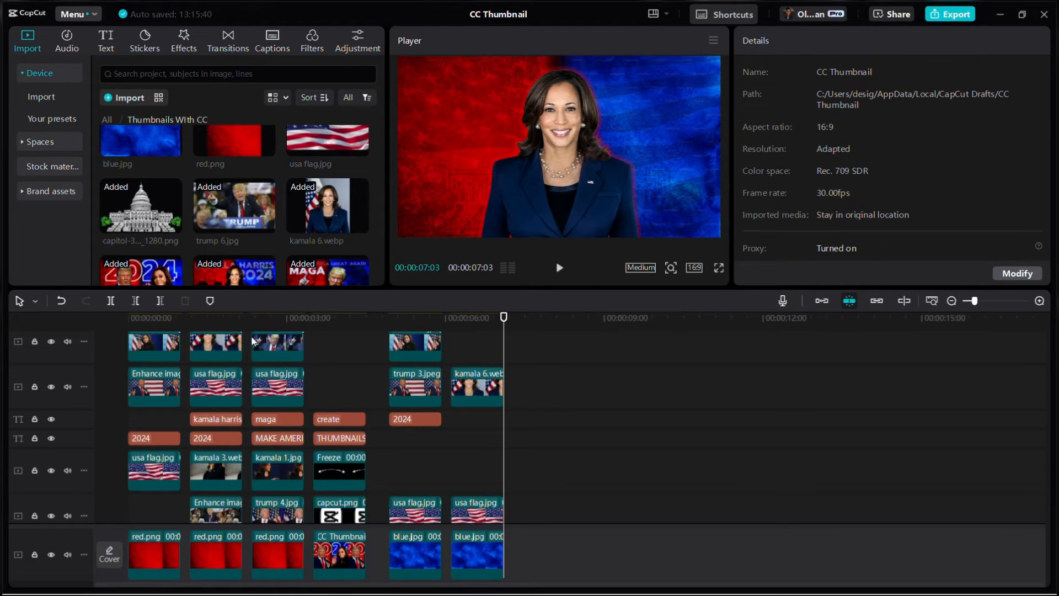
pyautogui.click(220, 326)
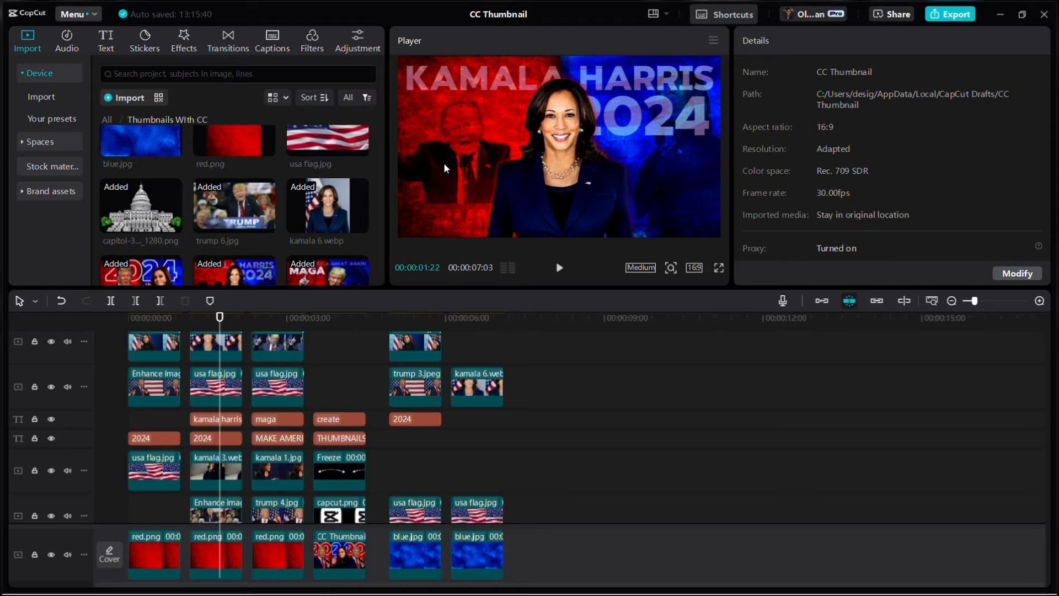
pyautogui.scroll(2, 533, 375)
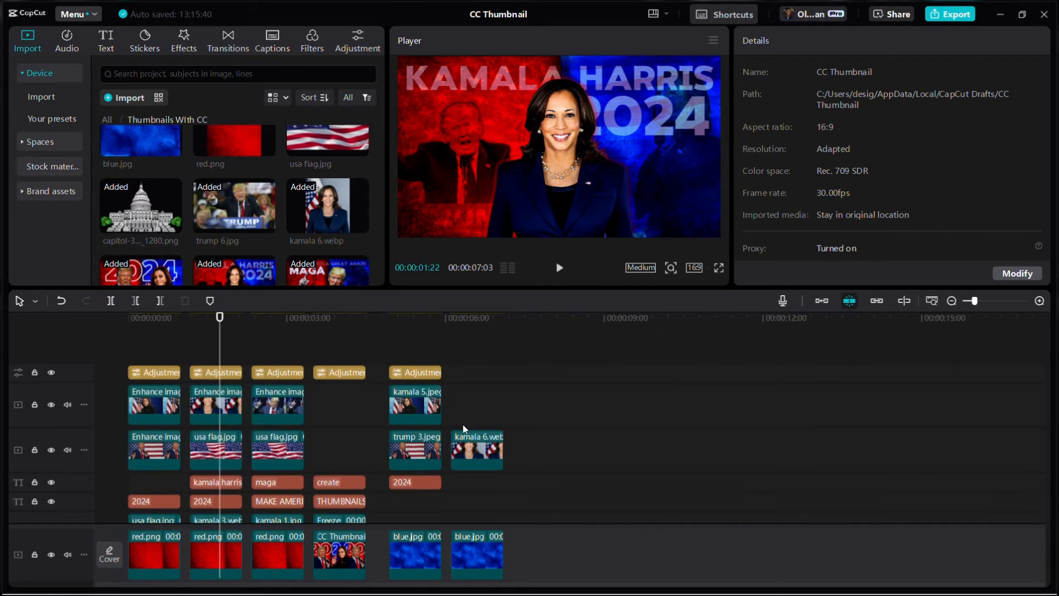
pyautogui.click(452, 381)
pyautogui.moveTo(479, 455); pyautogui.dragTo(477, 410)
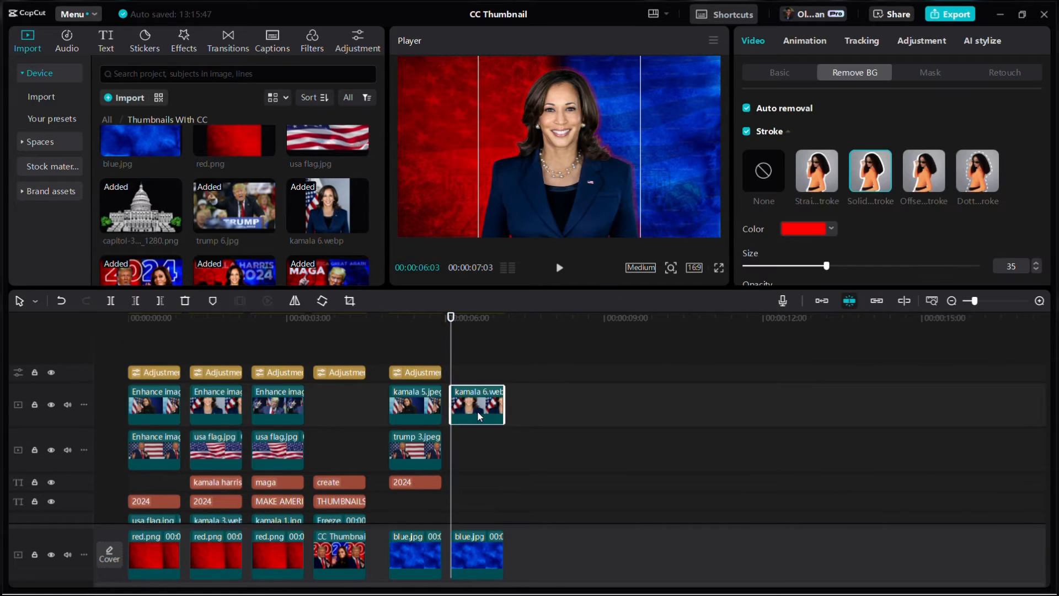
# Step: Add trump 6.jpg from the project media on the track directly beneath the kamala 6.webp clip, using the Kamala Harris 2024 thumbnail as reference
pyautogui.click(220, 363)
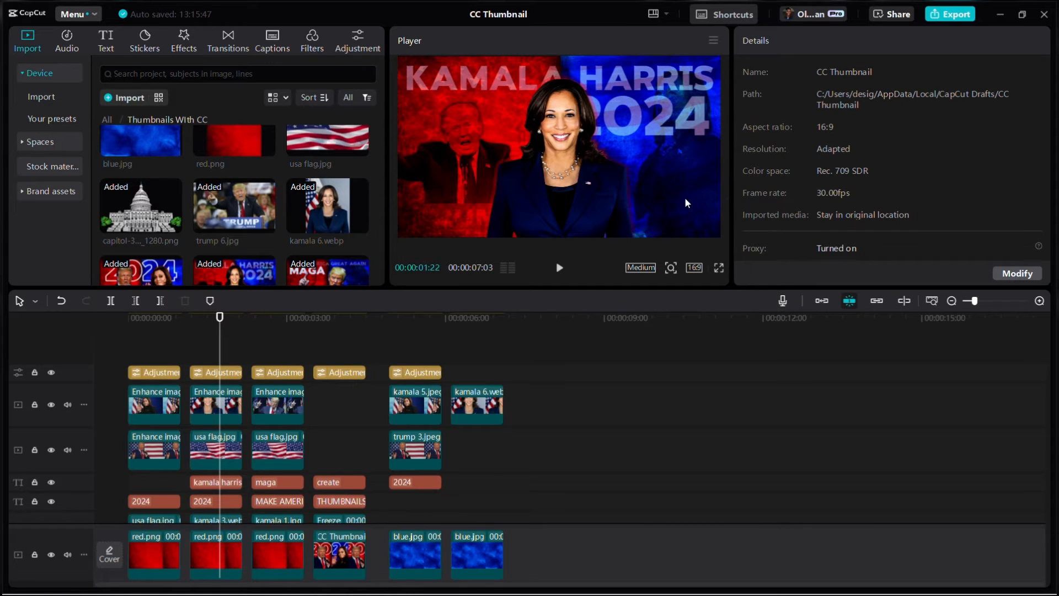
pyautogui.scroll(-3, 488, 435)
pyautogui.moveTo(232, 204)
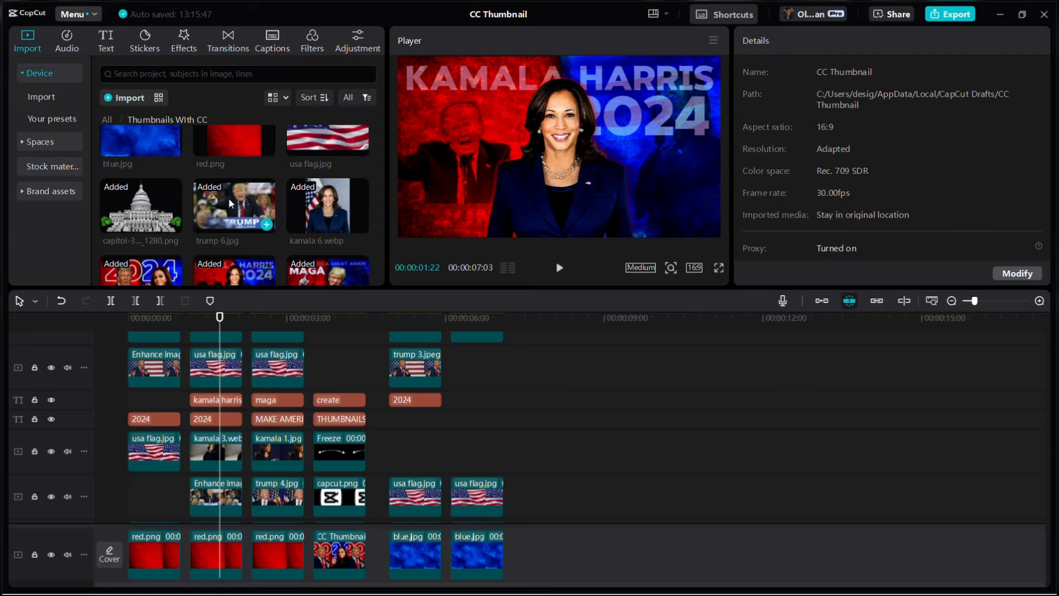
pyautogui.moveTo(230, 204); pyautogui.dragTo(452, 375)
pyautogui.scroll(2, 478, 353)
pyautogui.click(478, 353)
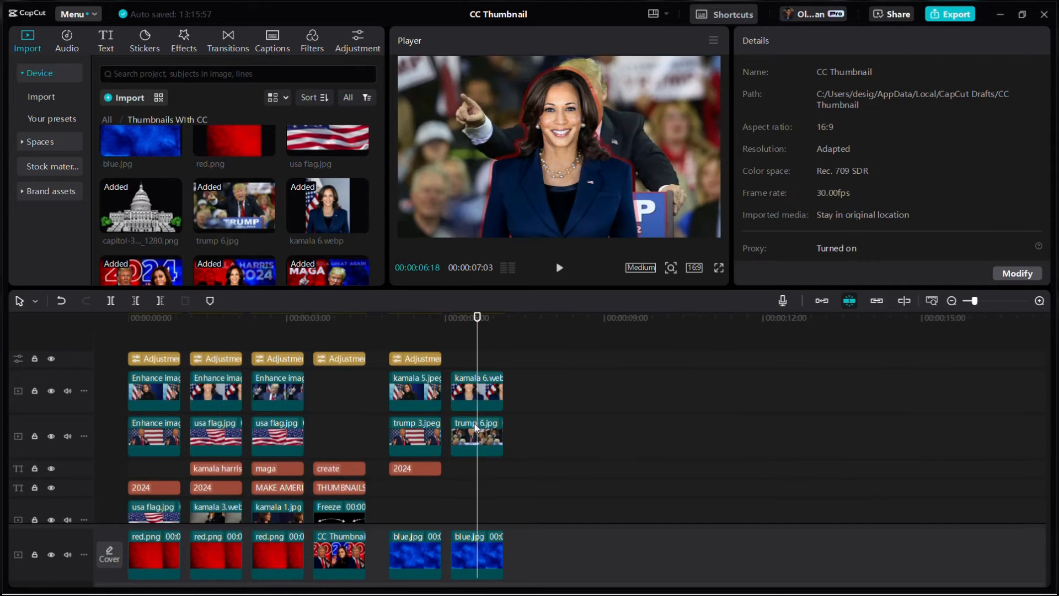
# Step: Automatically remove the background of trump 6.jpg, shrink it, and place it over the red half beside Kamala at about X -1282, Y 0
pyautogui.click(476, 428)
pyautogui.moveTo(720, 58); pyautogui.dragTo(687, 74)
pyautogui.moveTo(674, 137); pyautogui.dragTo(588, 134)
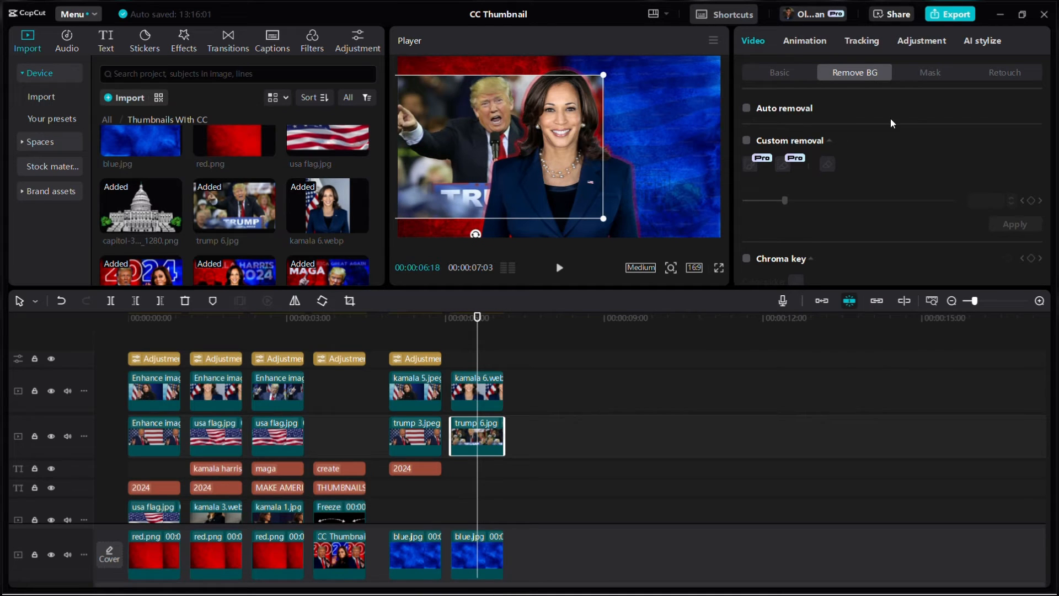
pyautogui.click(746, 111)
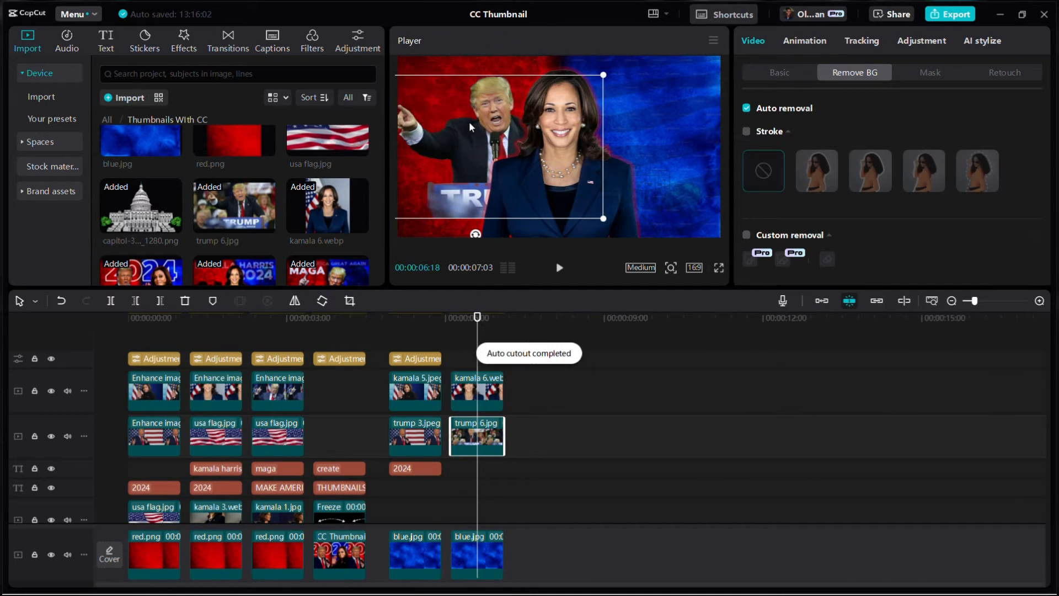
pyautogui.moveTo(587, 75); pyautogui.dragTo(545, 103)
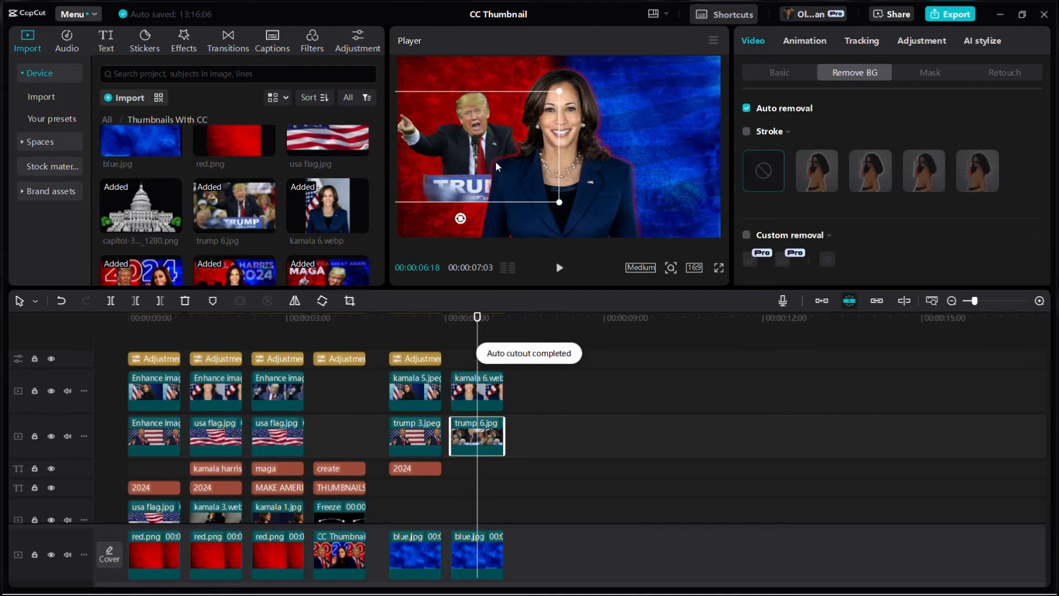
pyautogui.moveTo(495, 161)
pyautogui.mouseDown()
pyautogui.moveTo(482, 181)
pyautogui.moveTo(485, 171)
pyautogui.mouseUp()
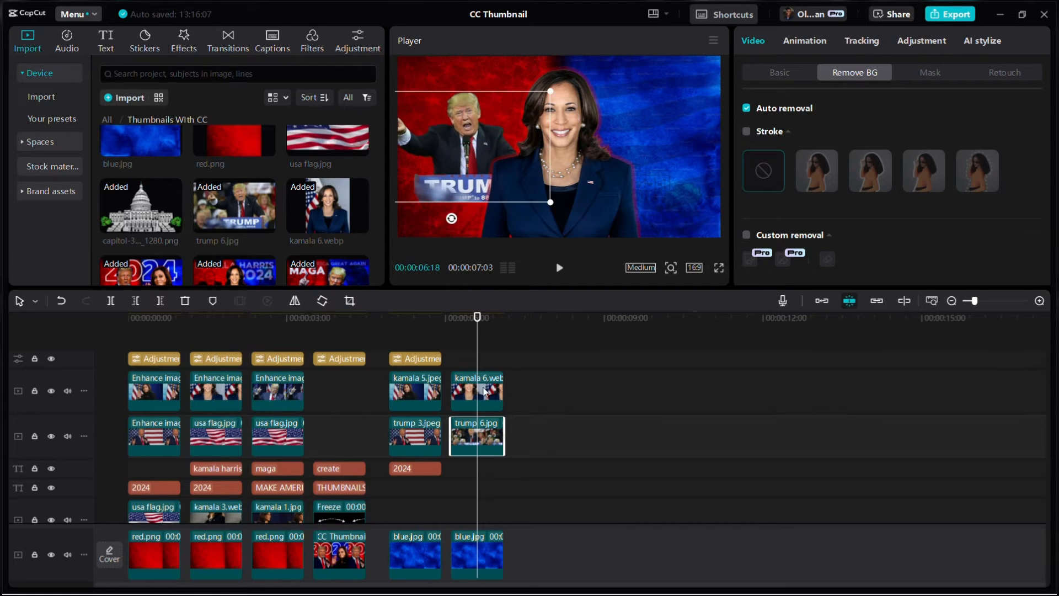
# Step: Set the blend mode of trump 6.jpg to Darken and compare the frame with the Kamala Harris 2024 thumbnail
pyautogui.click(769, 72)
pyautogui.scroll(-3, 853, 189)
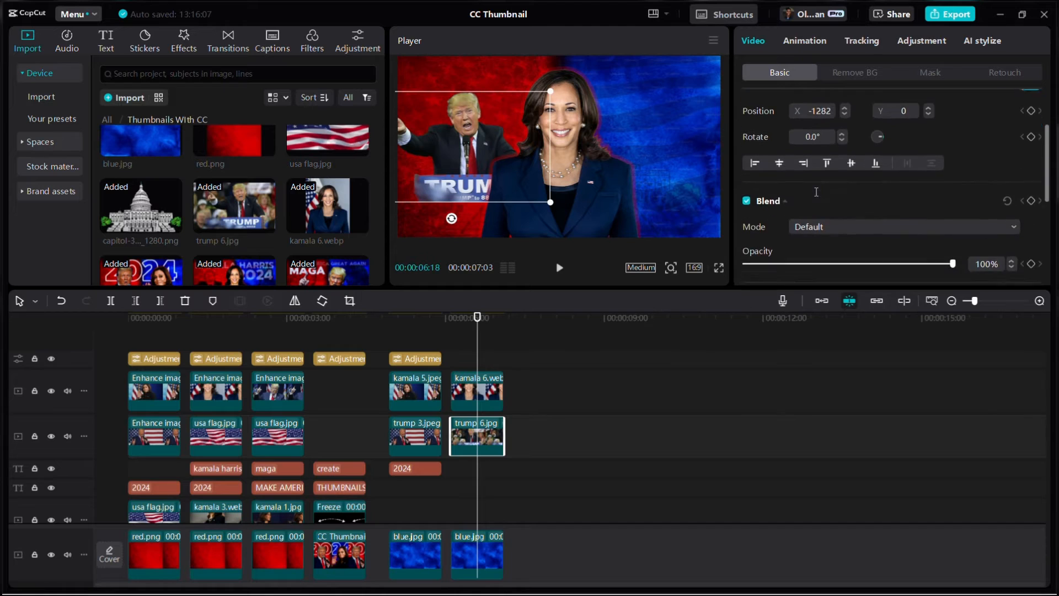
pyautogui.click(856, 157)
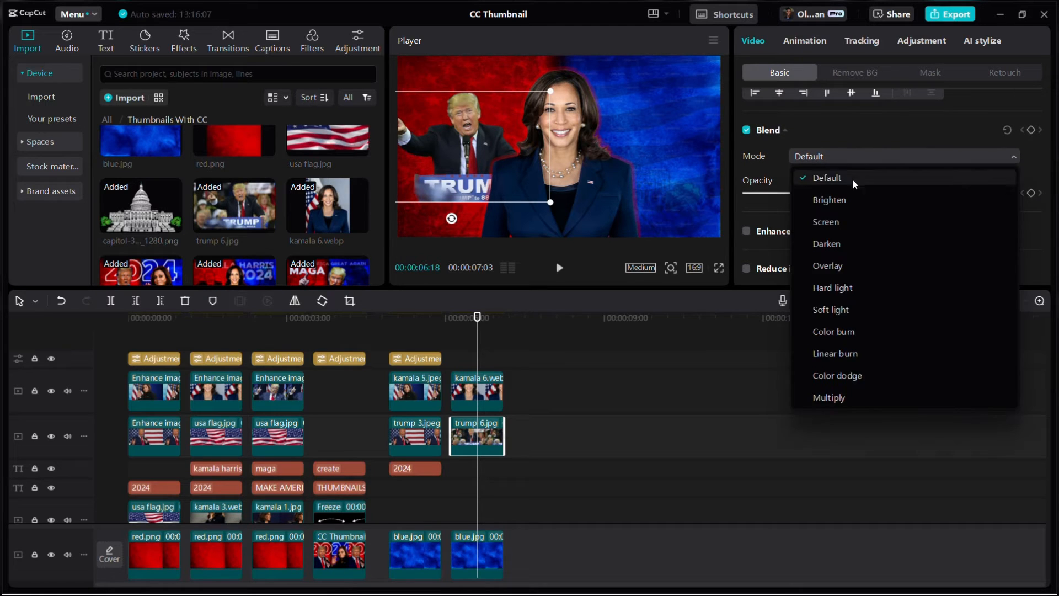
pyautogui.click(836, 244)
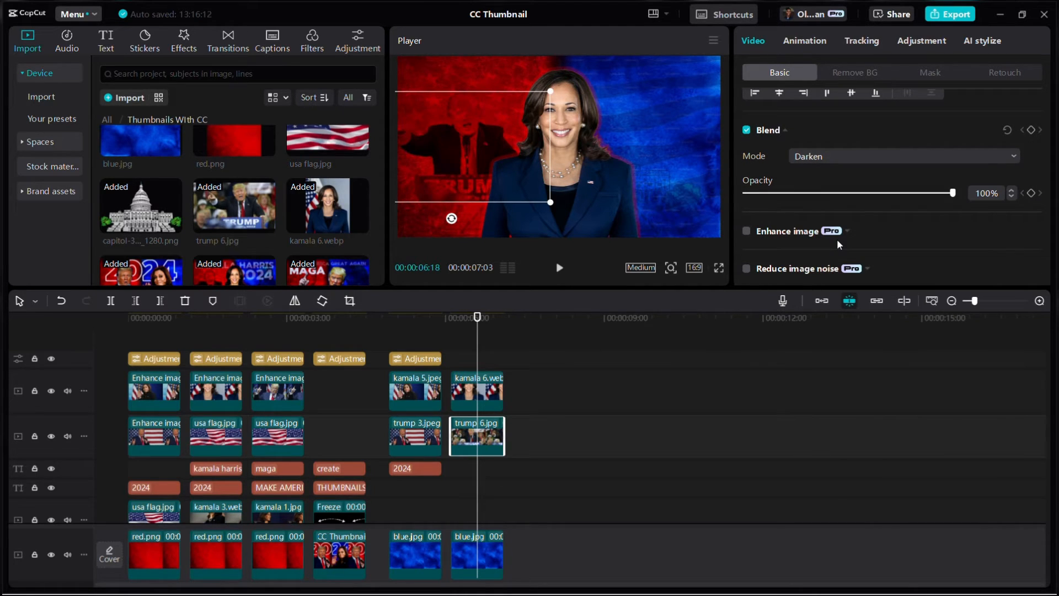
pyautogui.click(218, 326)
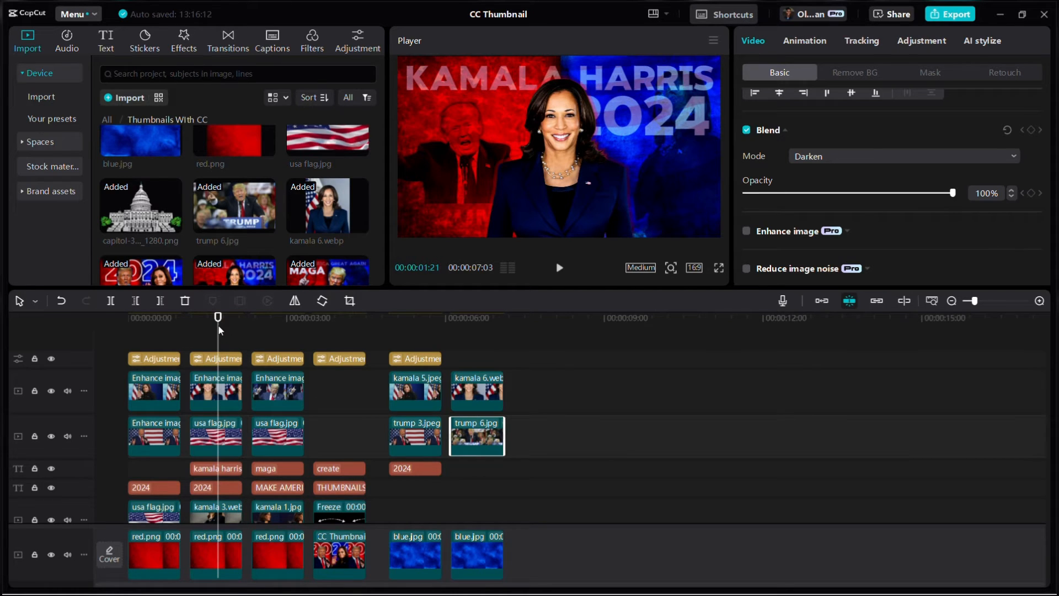
pyautogui.click(478, 332)
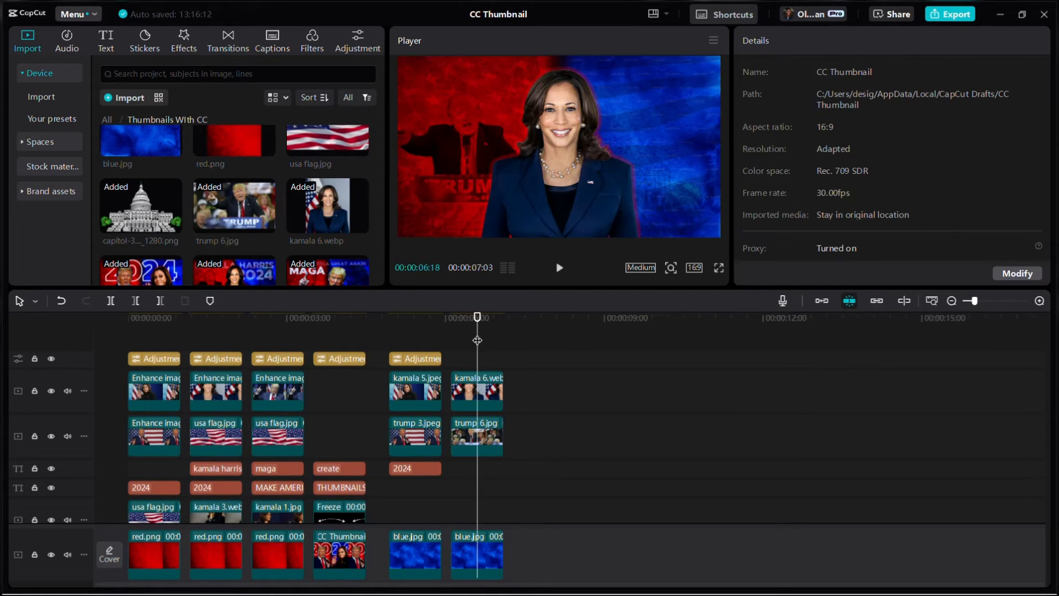
# Step: Enlarge trump 6.jpg to 68% and shift it lower over the red half, to about X -1351, Y -212
pyautogui.scroll(-3, 488, 400)
pyautogui.scroll(-2, 488, 399)
pyautogui.scroll(6, 485, 405)
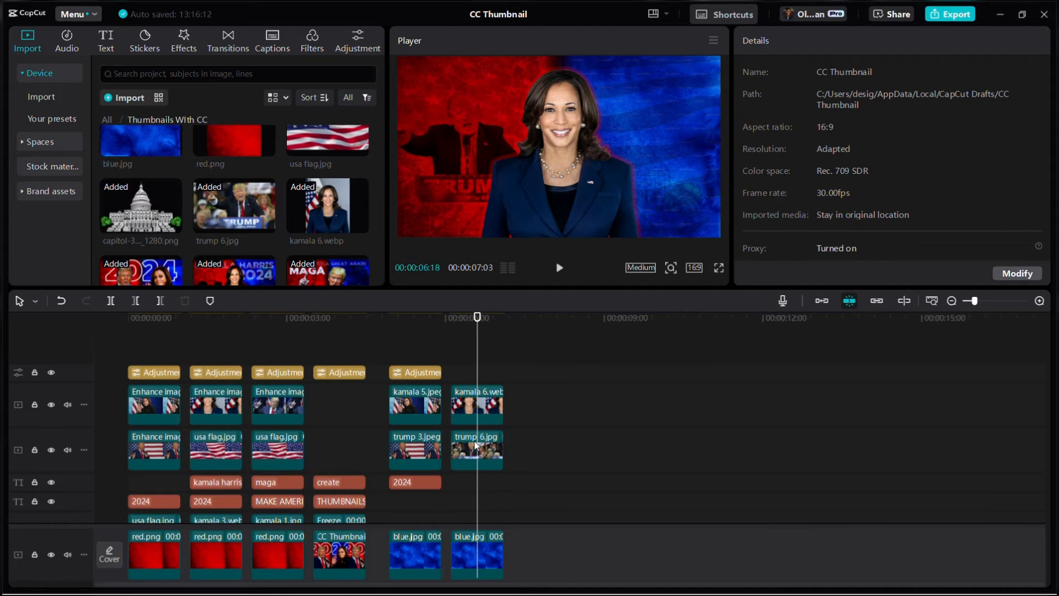
pyautogui.click(476, 444)
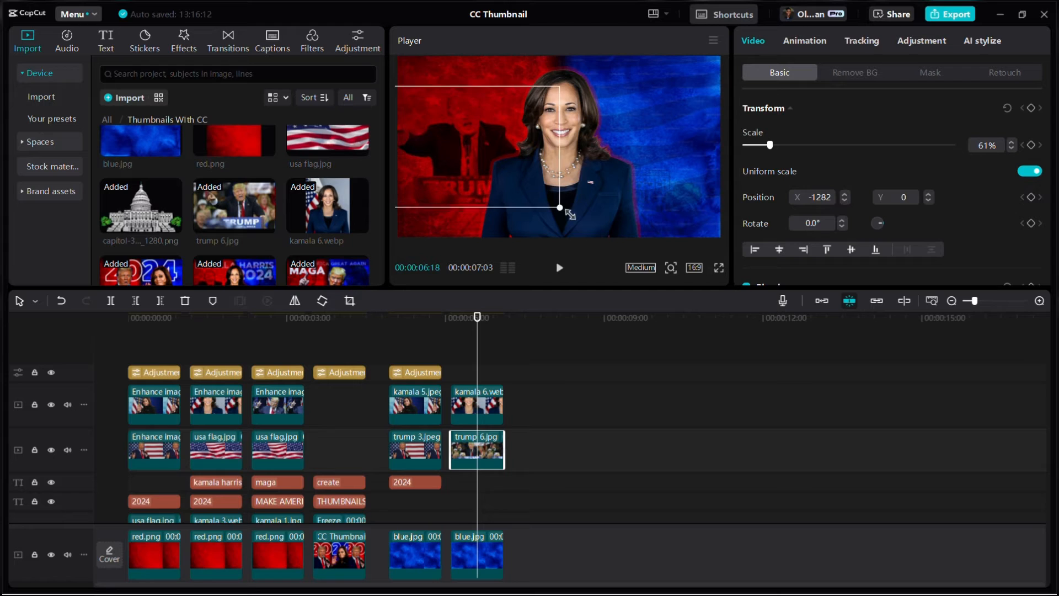
pyautogui.moveTo(570, 214); pyautogui.dragTo(486, 182)
# Step: Reduce the opacity of trump 6.jpg to slightly above 60% and preview the frame
pyautogui.scroll(-5, 854, 155)
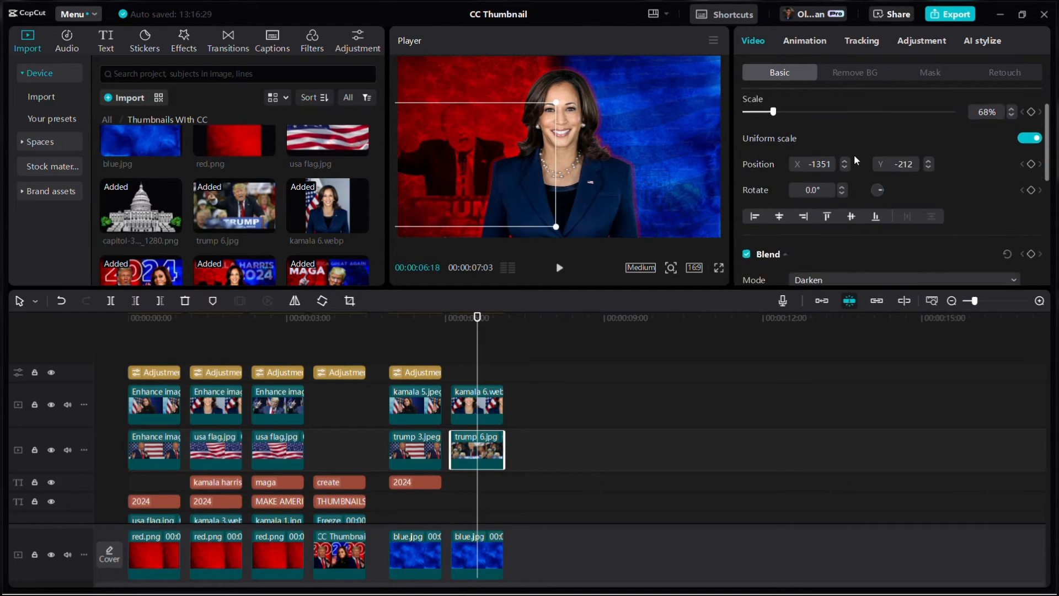
pyautogui.click(841, 141)
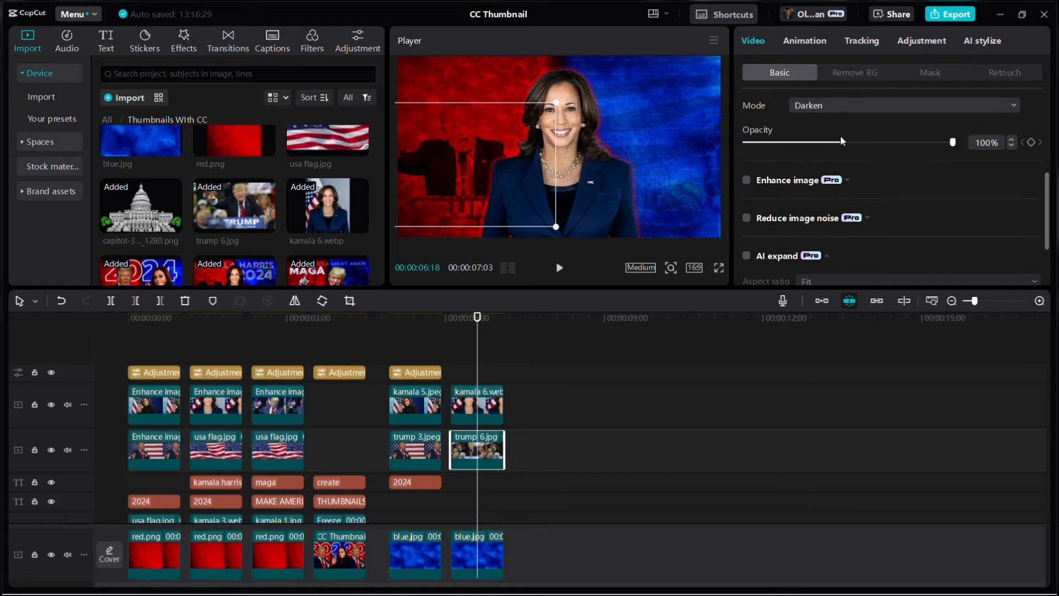
pyautogui.click(870, 143)
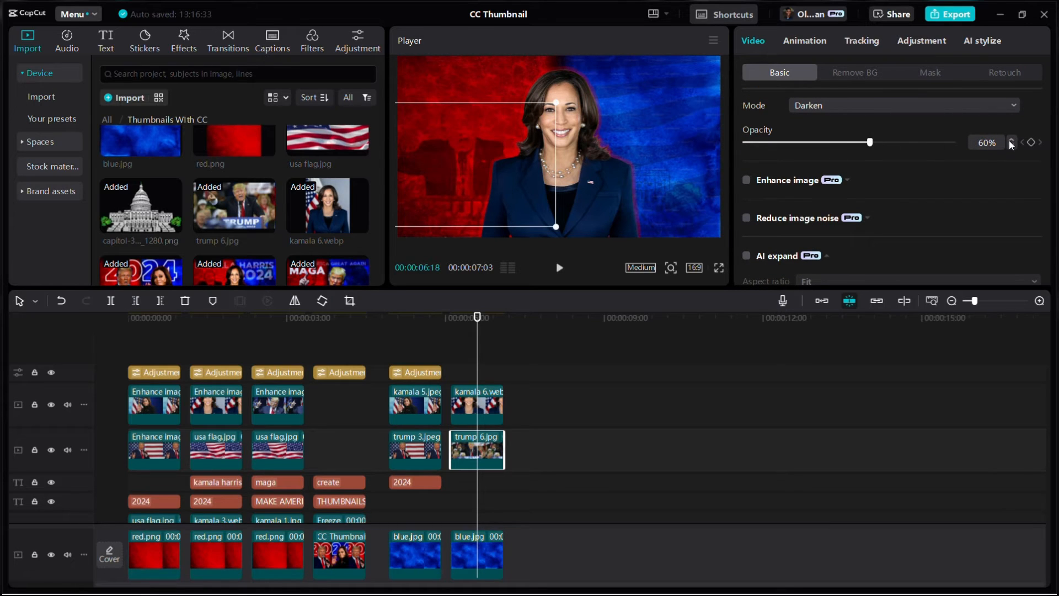
pyautogui.click(1011, 141)
pyautogui.click(1011, 140)
pyautogui.click(1010, 140)
pyautogui.click(1011, 140)
pyautogui.click(493, 365)
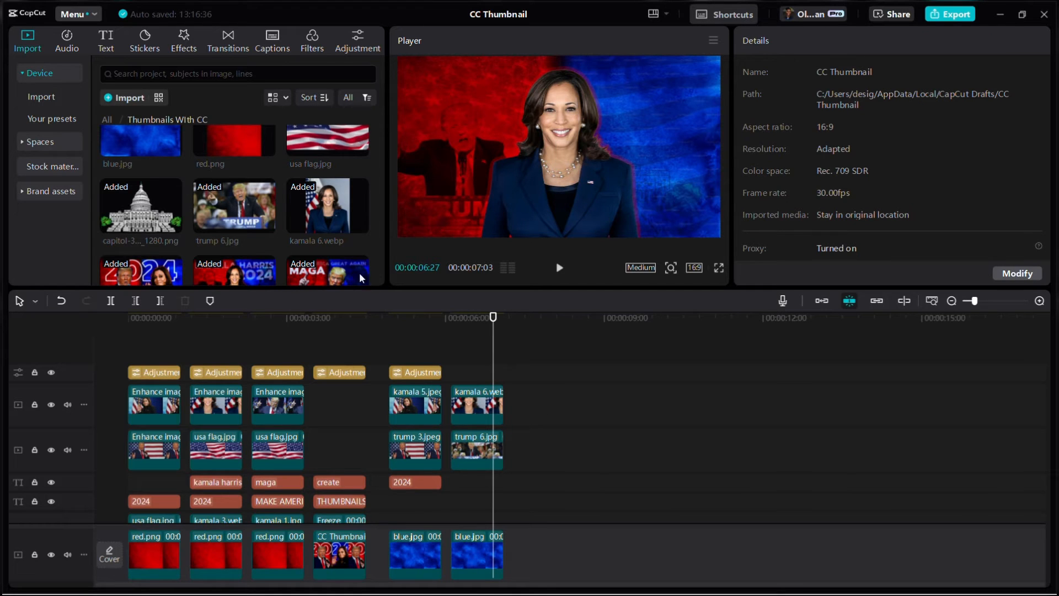
# Step: Add kamala 3.webp from the project media beneath the text tracks, aligned with the kamala 6.webp clip, using the Kamala Harris 2024 thumbnail as reference
pyautogui.click(207, 338)
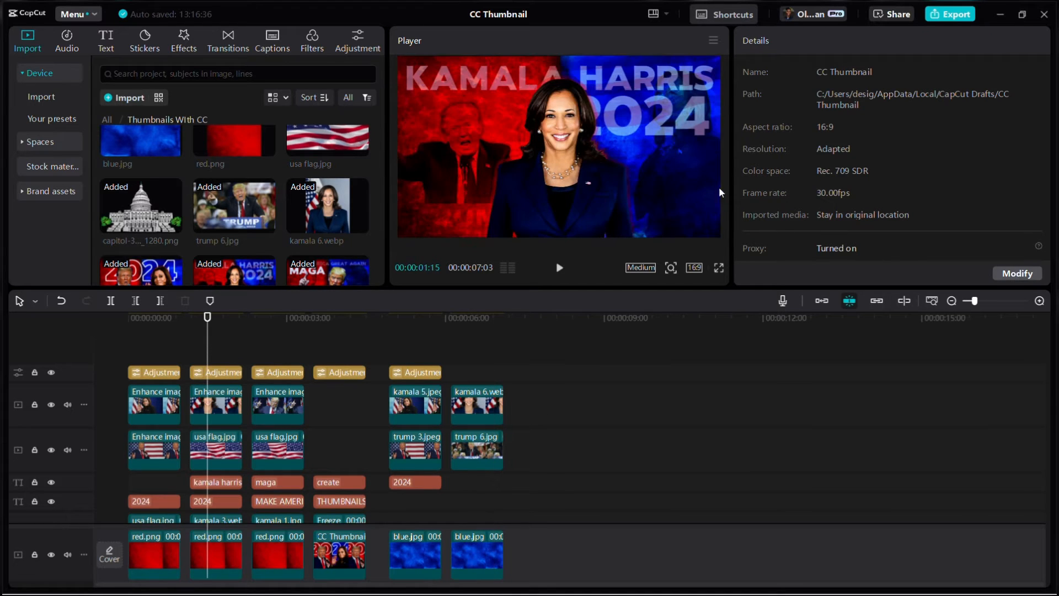
pyautogui.scroll(3, 286, 215)
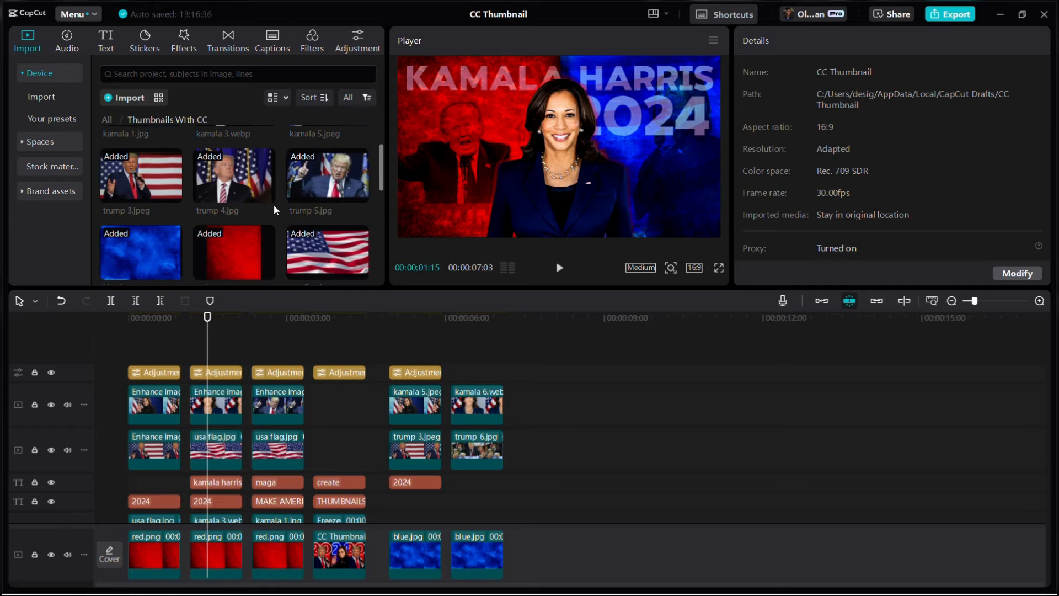
pyautogui.scroll(1, 273, 204)
pyautogui.scroll(-3, 269, 201)
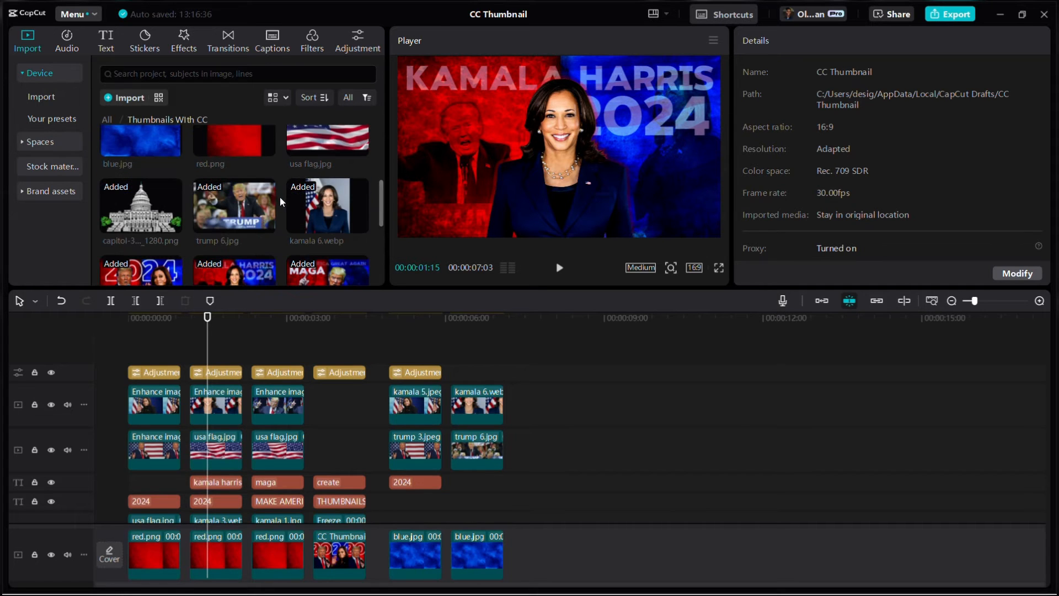
pyautogui.scroll(3, 280, 197)
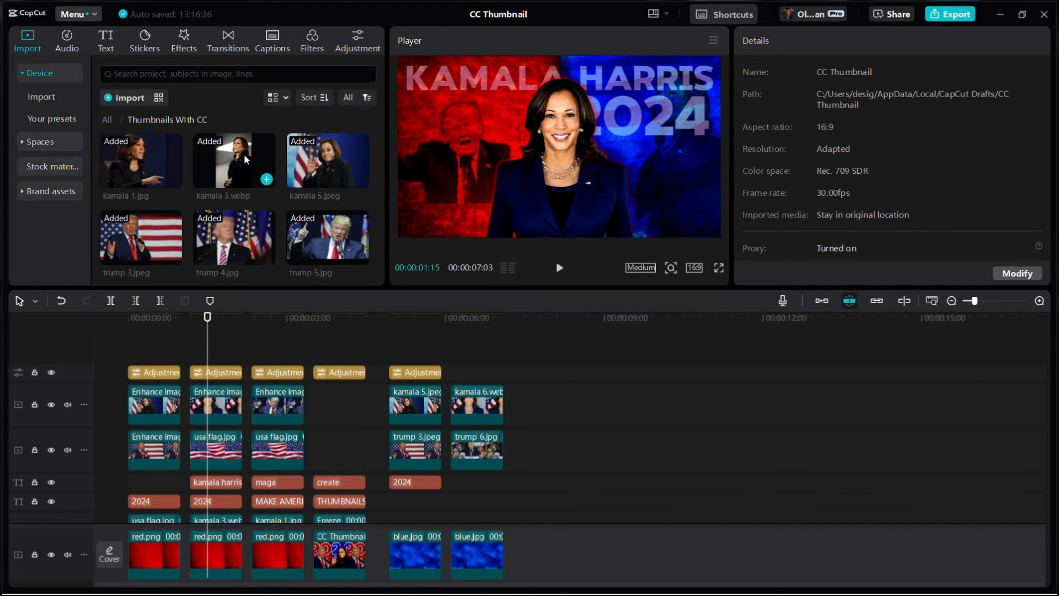
pyautogui.scroll(-2, 504, 440)
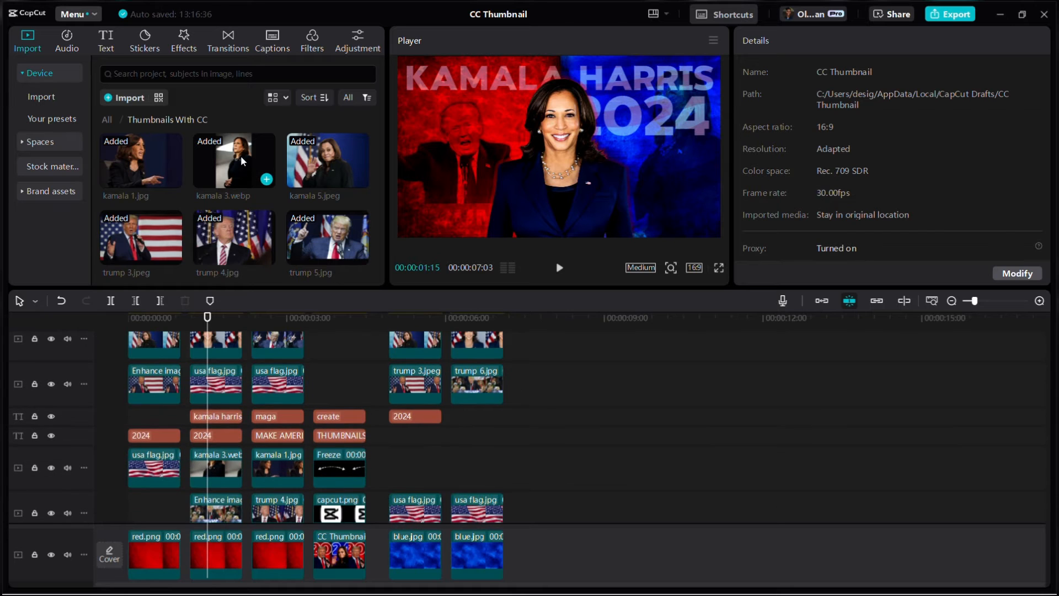
pyautogui.moveTo(241, 155); pyautogui.dragTo(451, 464)
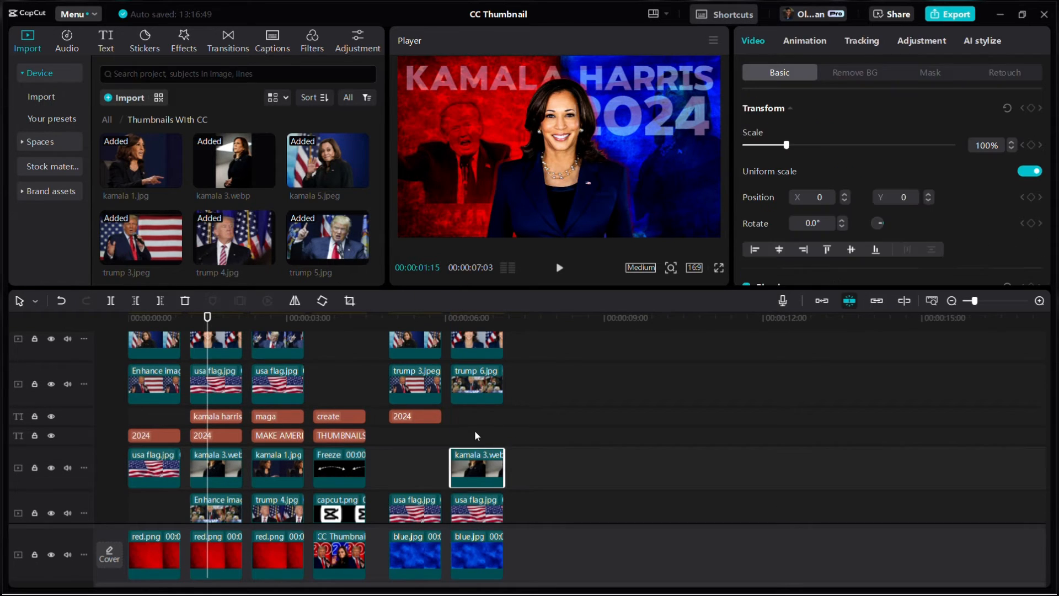
# Step: Place kamala 3.webp over the blue half at about X 1199, Y 0 and automatically remove its background, without a stroke
pyautogui.click(475, 430)
pyautogui.click(478, 458)
pyautogui.moveTo(612, 89); pyautogui.dragTo(713, 89)
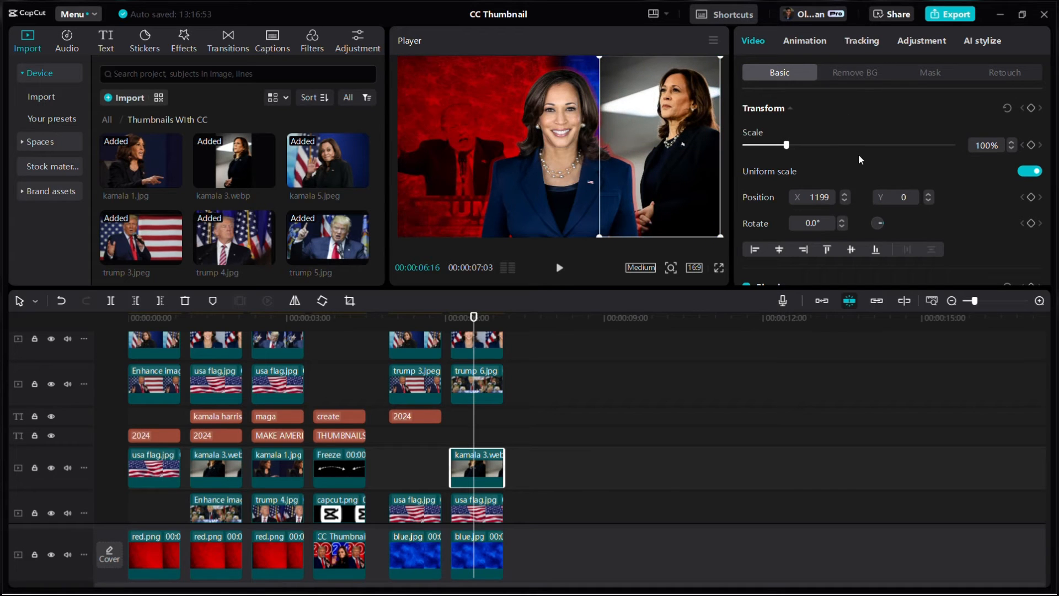
pyautogui.click(853, 73)
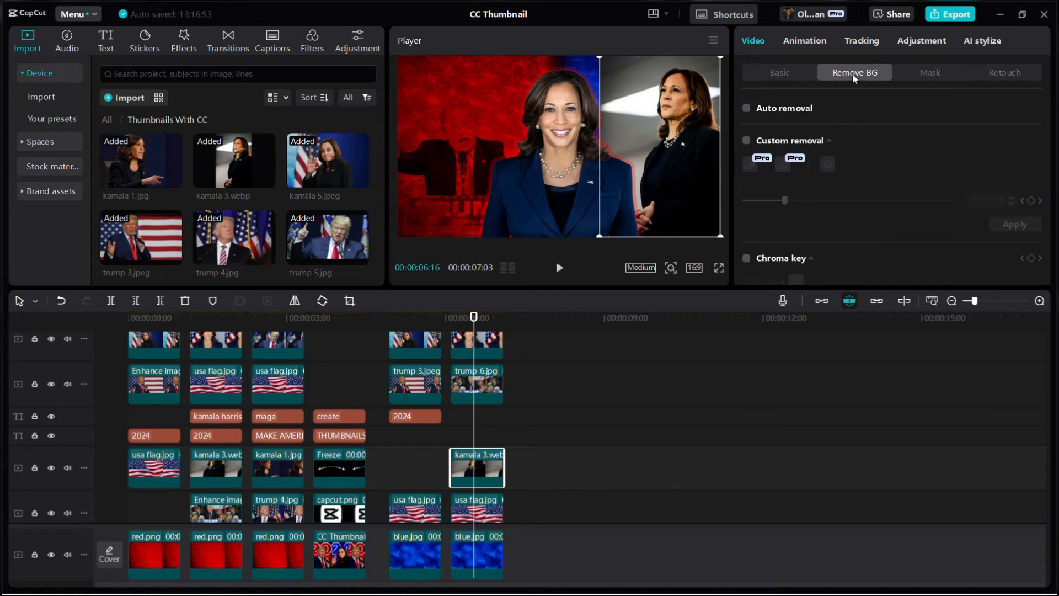
pyautogui.click(747, 109)
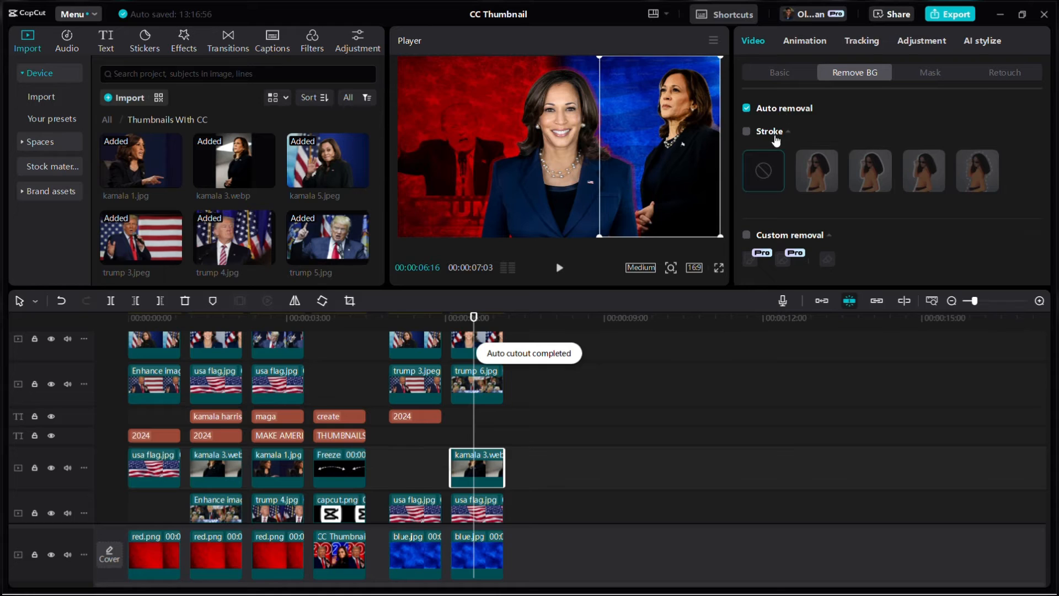
pyautogui.click(747, 132)
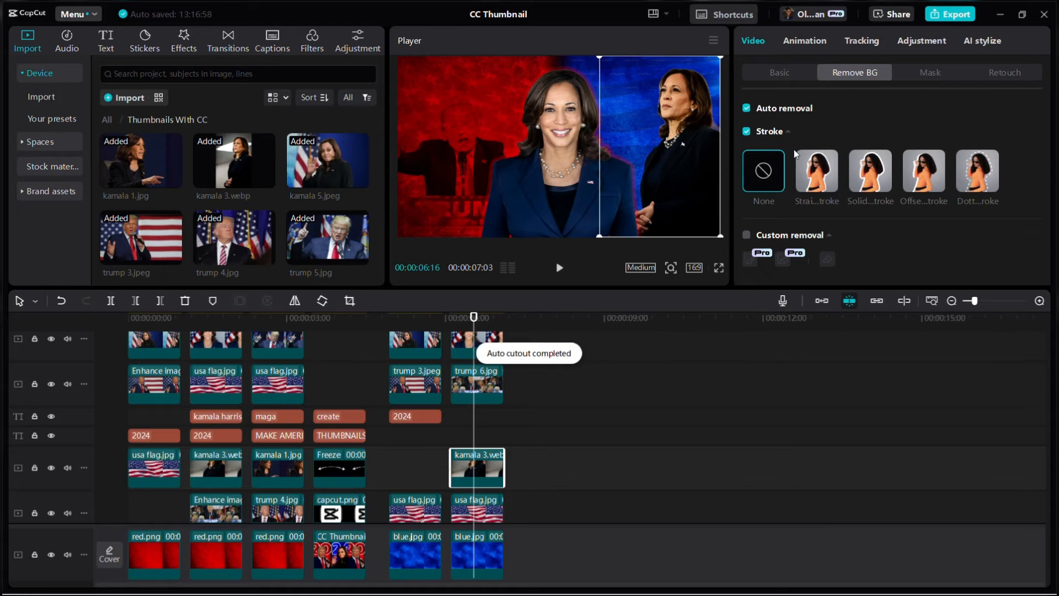
pyautogui.click(749, 133)
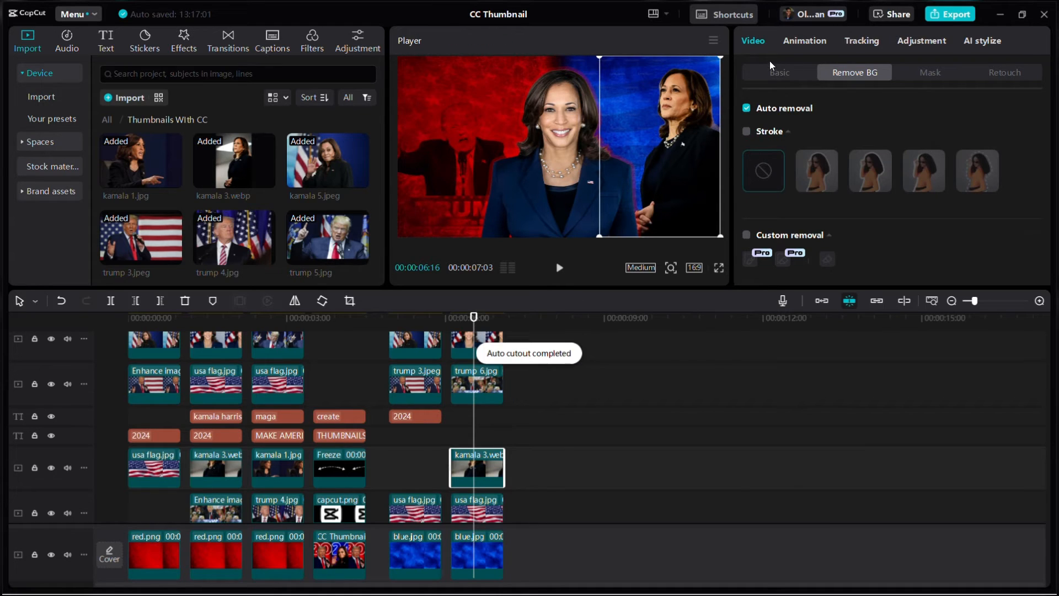
# Step: Set the blend mode of kamala 3.webp to Darken and compare the frame with the Kamala Harris 2024 thumbnail
pyautogui.click(772, 72)
pyautogui.scroll(-5, 833, 154)
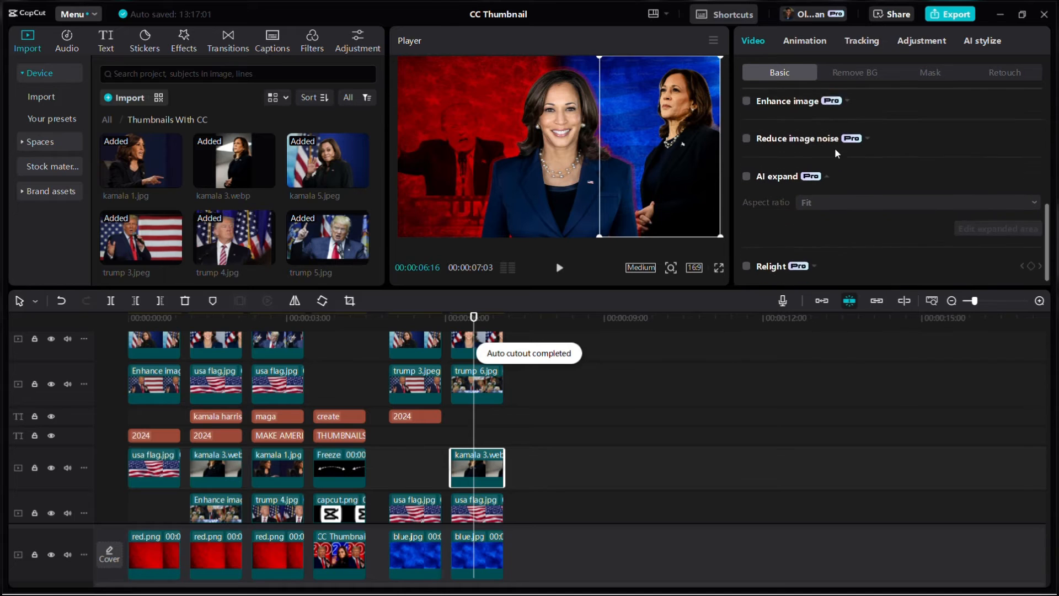
pyautogui.scroll(3, 836, 157)
pyautogui.click(828, 220)
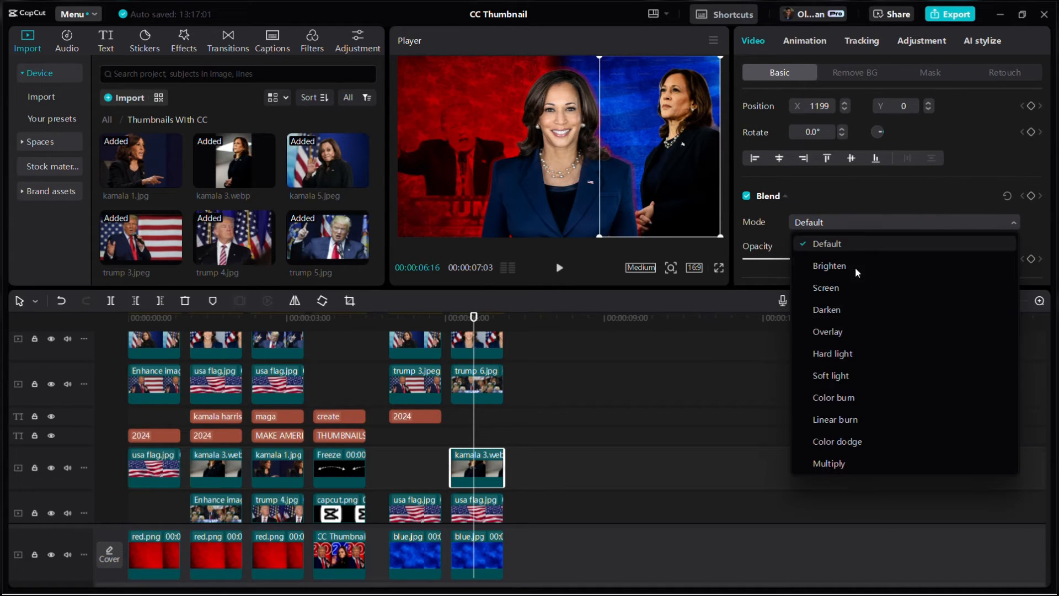
pyautogui.click(855, 310)
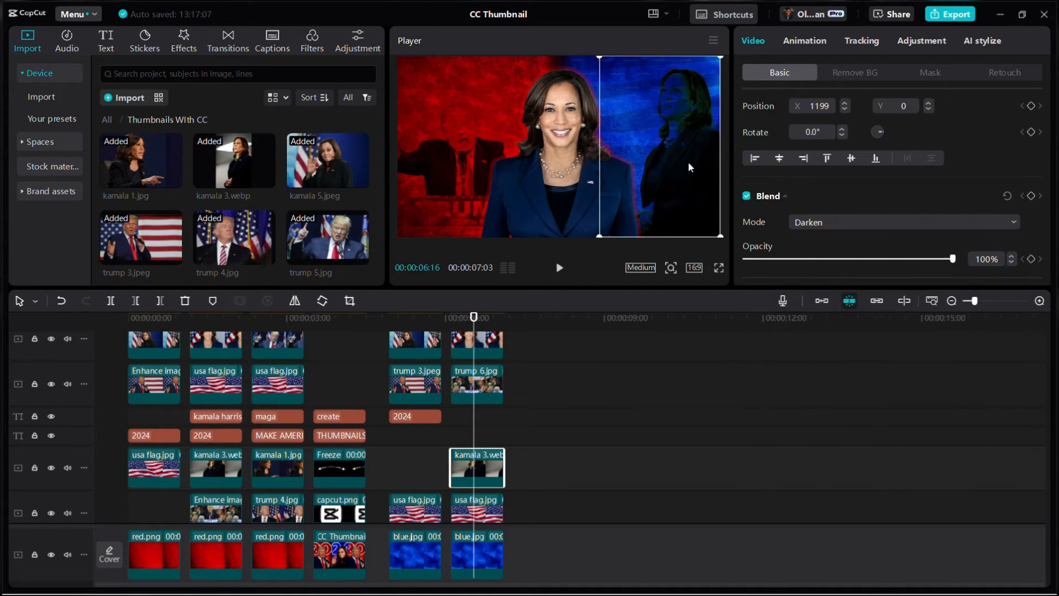
pyautogui.click(491, 422)
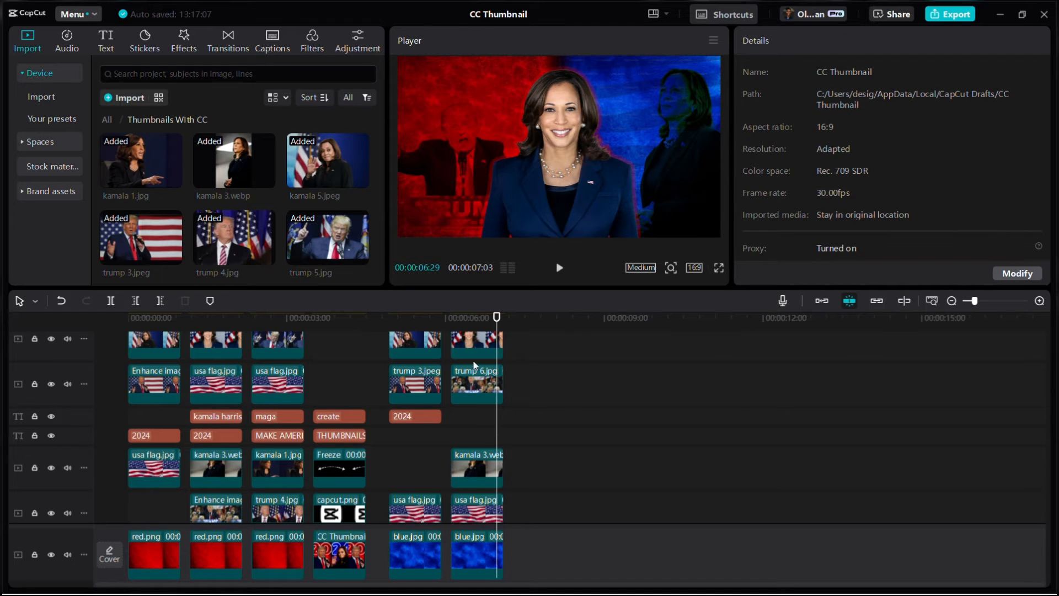
pyautogui.scroll(2, 386, 364)
pyautogui.click(218, 320)
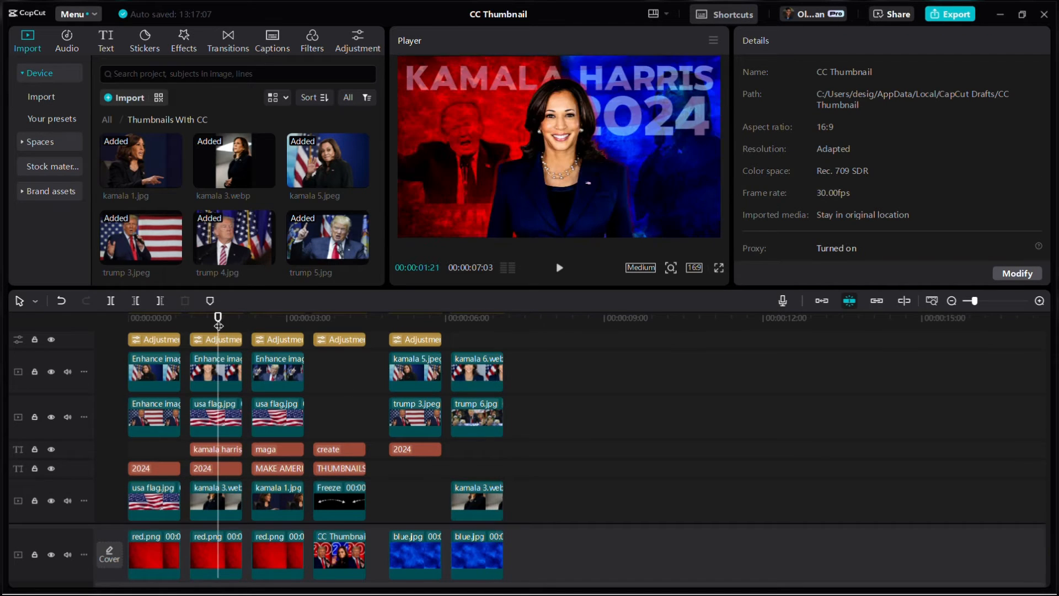
pyautogui.click(475, 327)
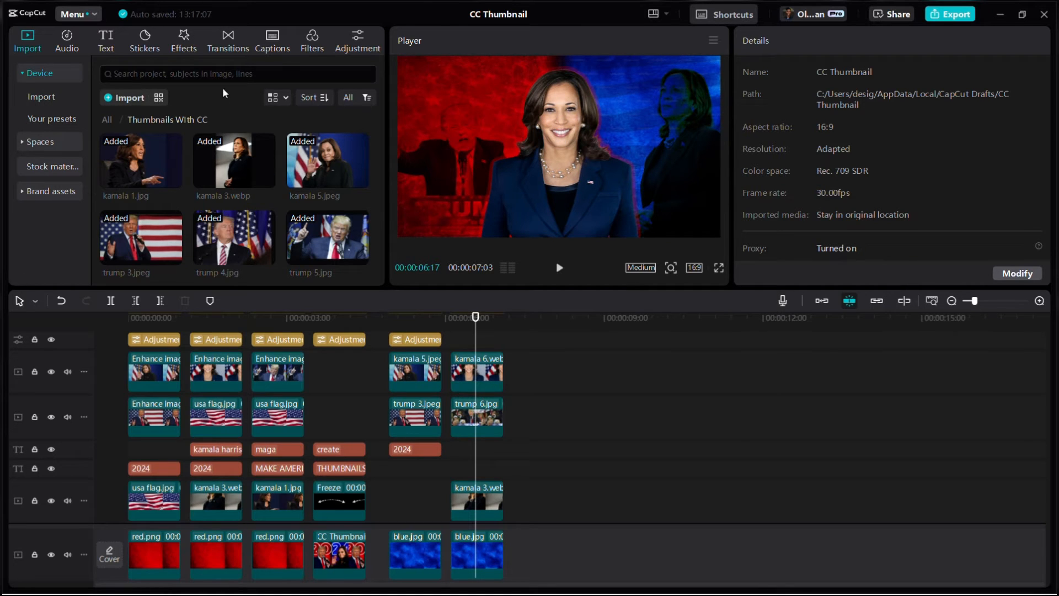
# Step: Add a default text clip on the track beneath trump 6.jpg, trim it to the thumbnail's end, and place the text near the frame's upper edge
pyautogui.click(114, 46)
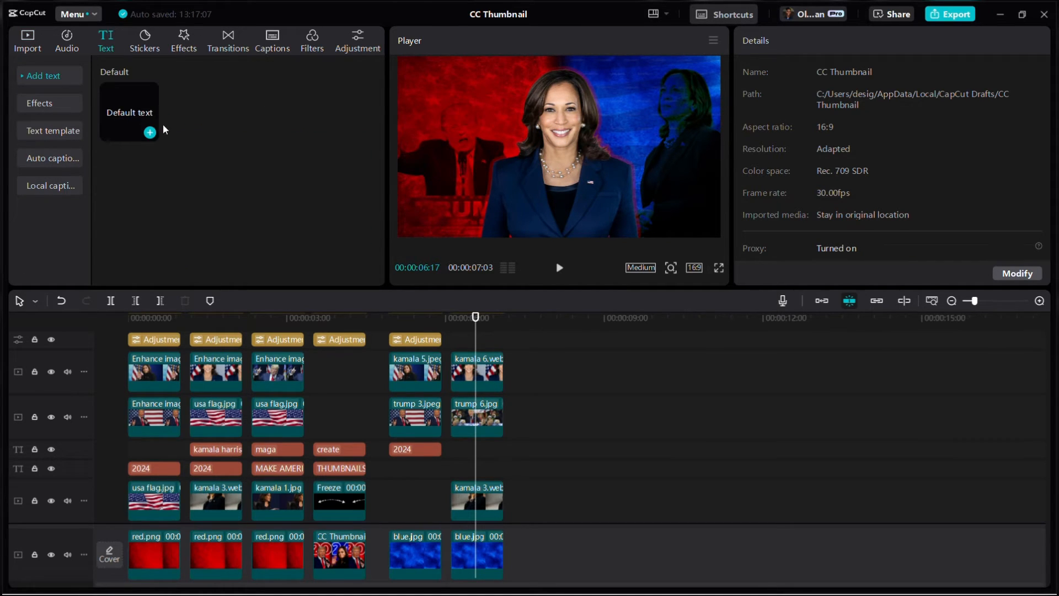
pyautogui.moveTo(162, 130); pyautogui.dragTo(452, 456)
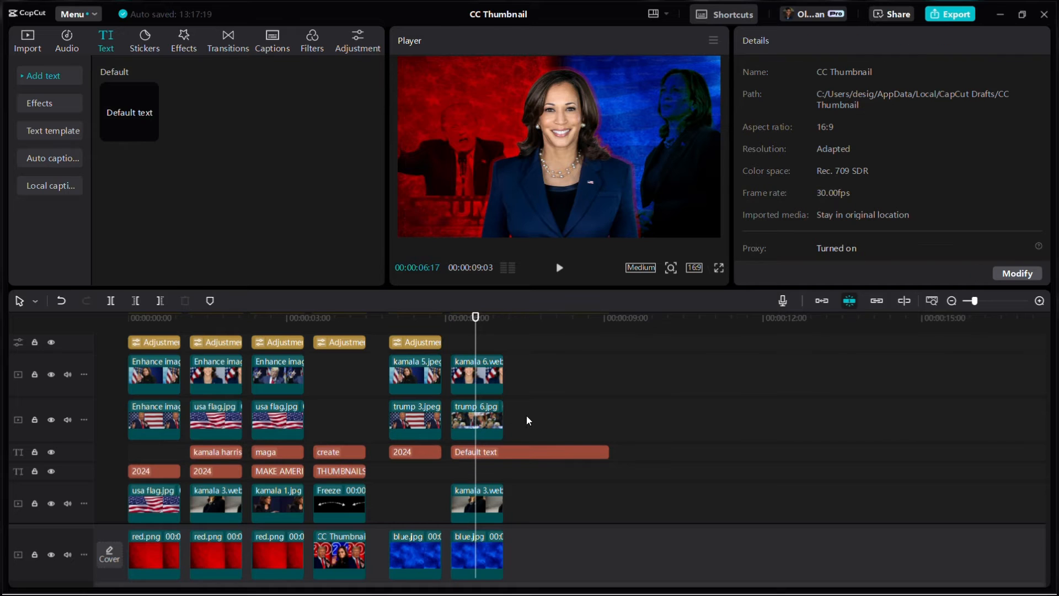
pyautogui.click(527, 420)
pyautogui.click(512, 454)
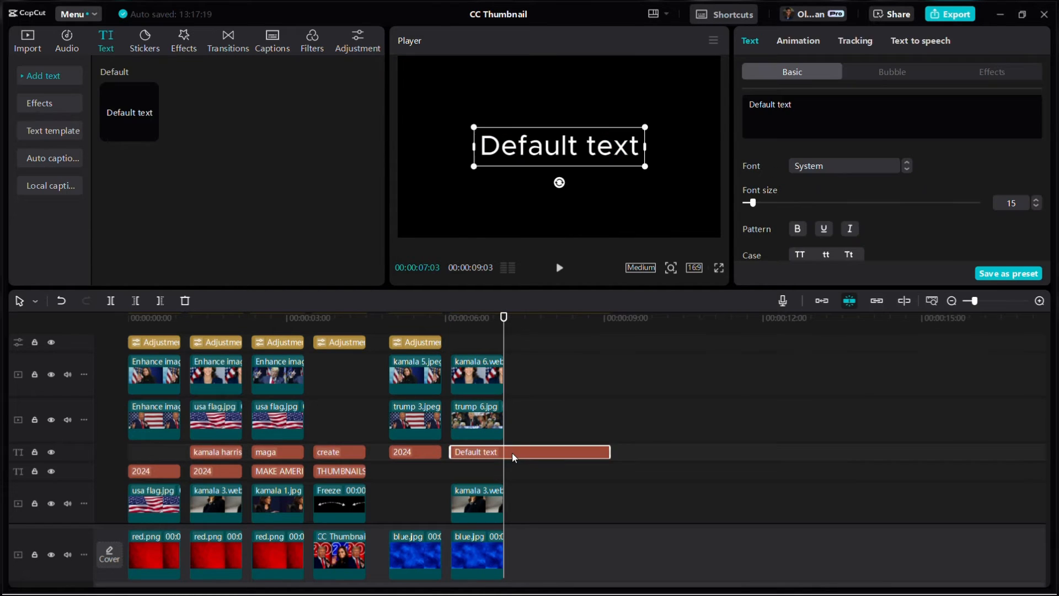
pyautogui.press('w')
pyautogui.click(470, 330)
pyautogui.moveTo(592, 182); pyautogui.dragTo(591, 119)
# Step: Replace the default text with "kamala harris"
pyautogui.click(832, 121)
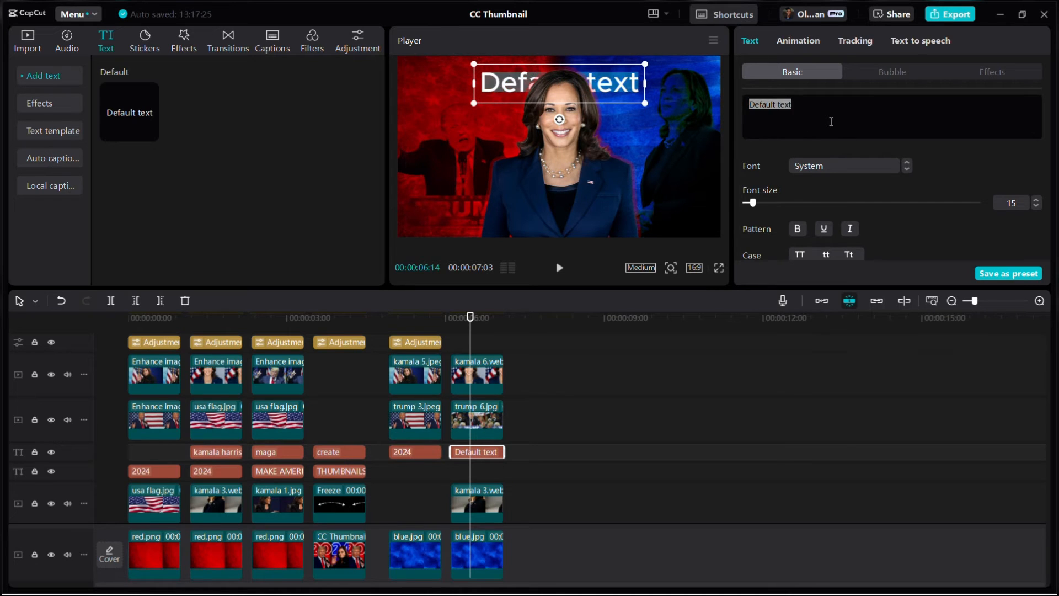
pyautogui.write('kamala')
pyautogui.press('BackSpace')
pyautogui.press('BackSpace')
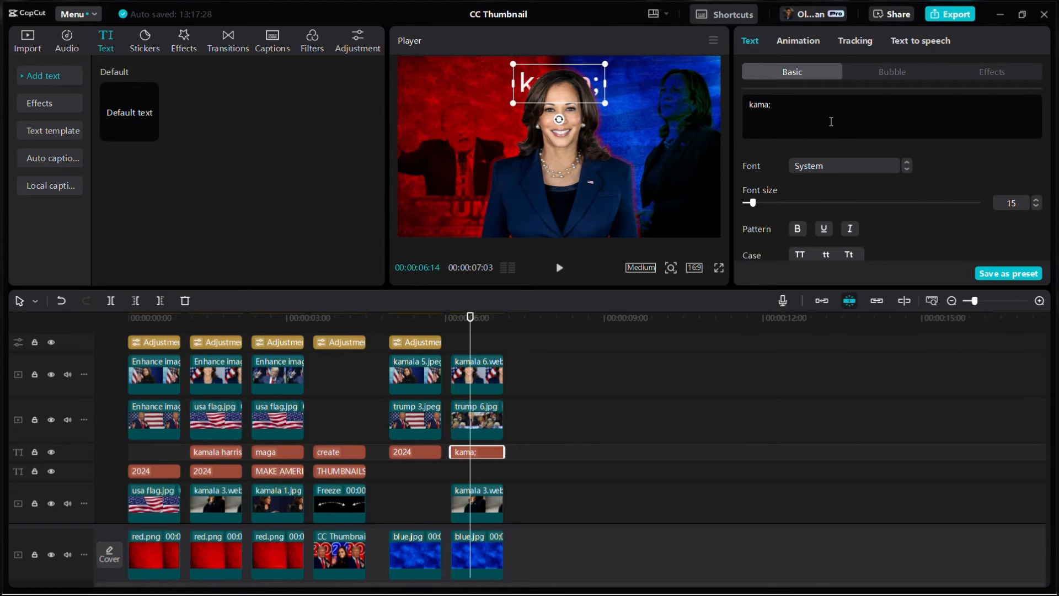
pyautogui.write('la harris')
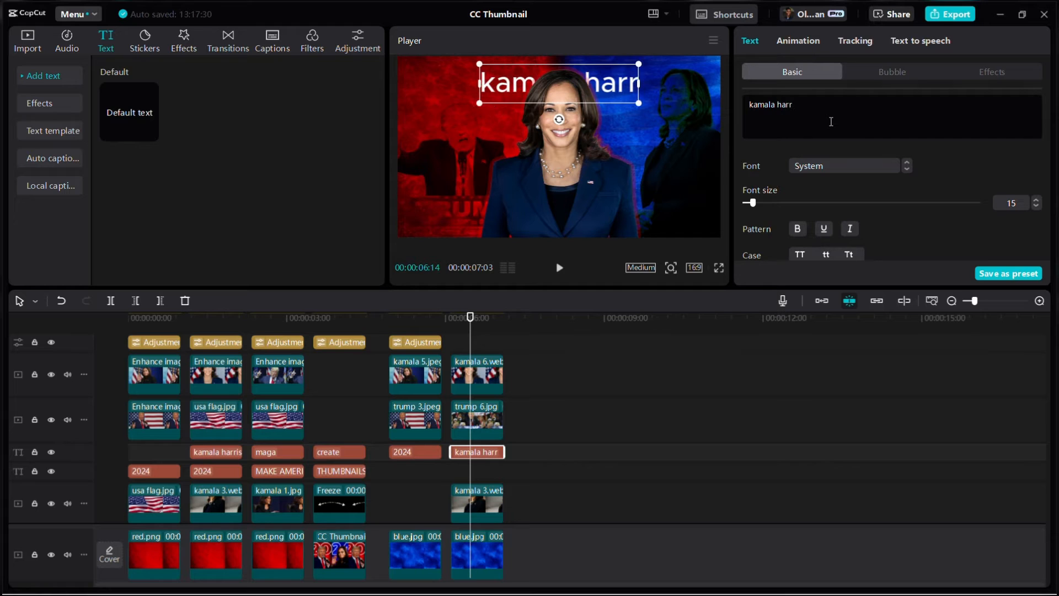
# Step: Set the title's font to ZY Elegant and enlarge it to 118% so it spans the frame's width, at about Y 804
pyautogui.click(849, 168)
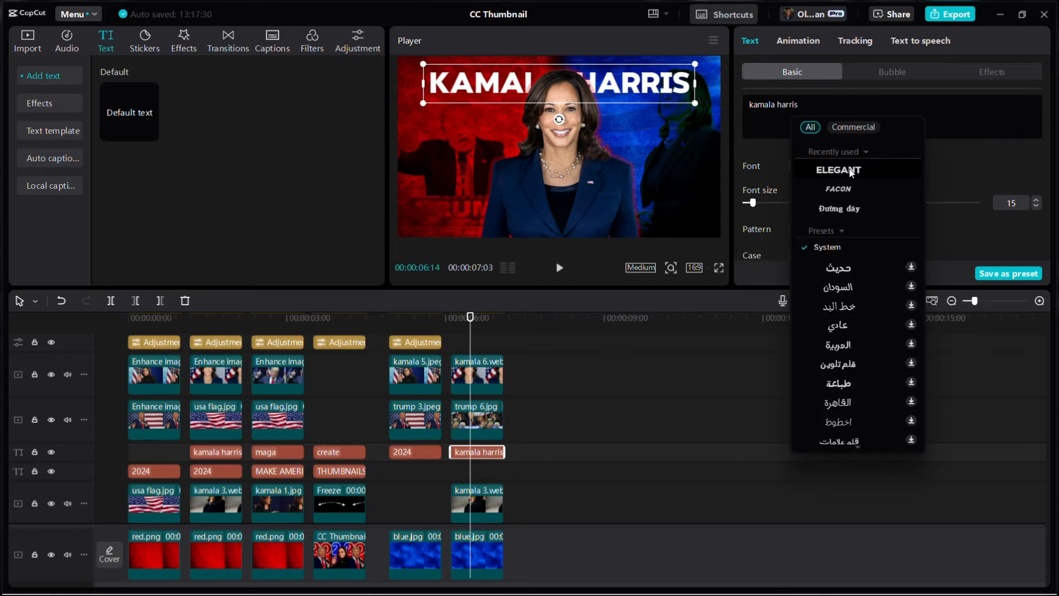
pyautogui.click(850, 170)
pyautogui.moveTo(698, 104)
pyautogui.mouseDown()
pyautogui.moveTo(731, 112)
pyautogui.moveTo(684, 91)
pyautogui.mouseUp()
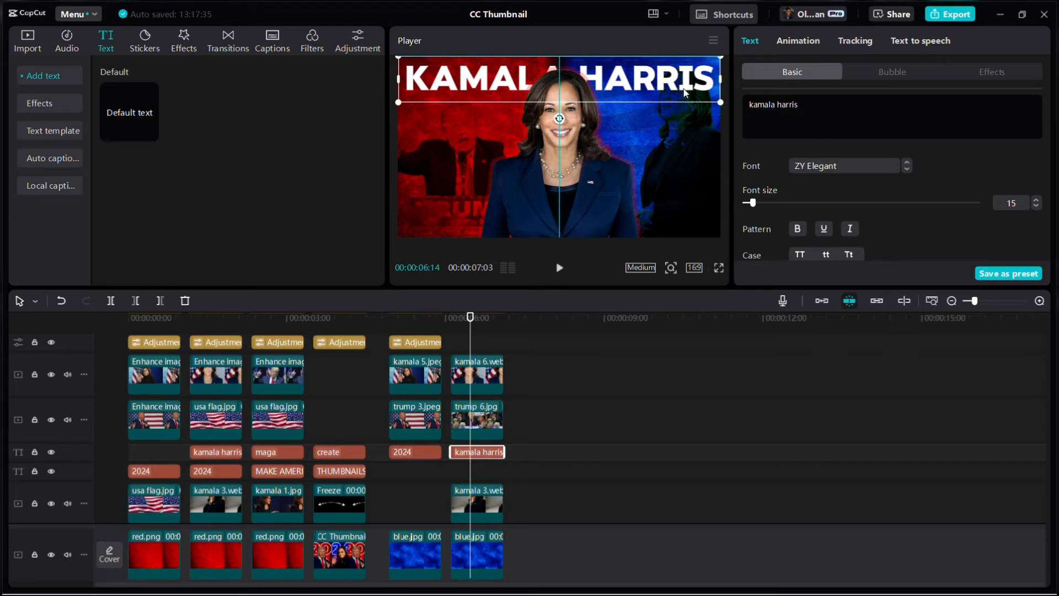
# Step: Set the "kamala harris" title's opacity to 30%, using the original Kamala Harris 2024 thumbnail as reference
pyautogui.click(218, 326)
pyautogui.click(479, 318)
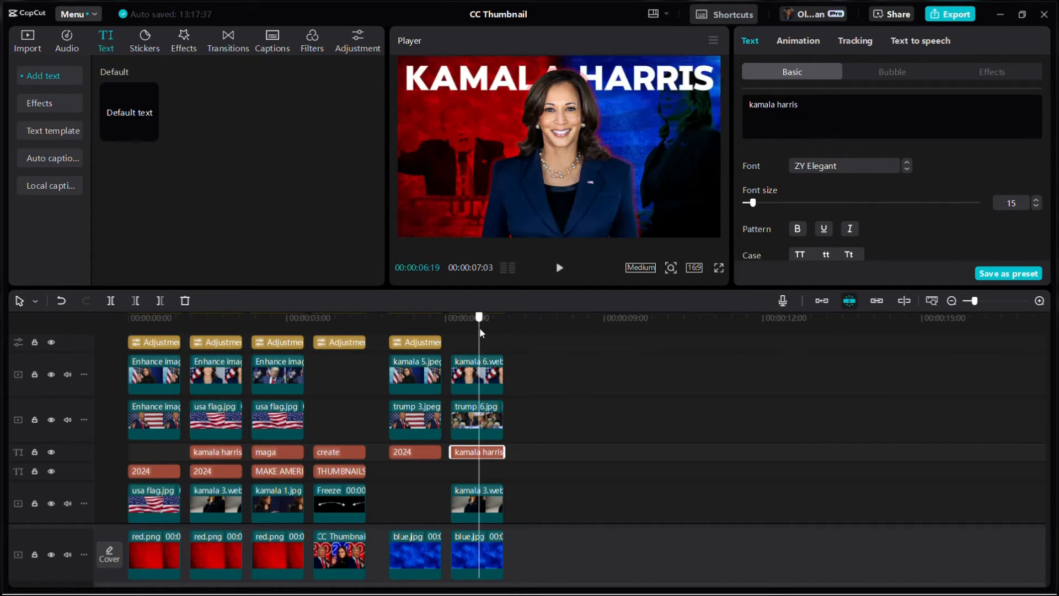
pyautogui.scroll(-5, 855, 167)
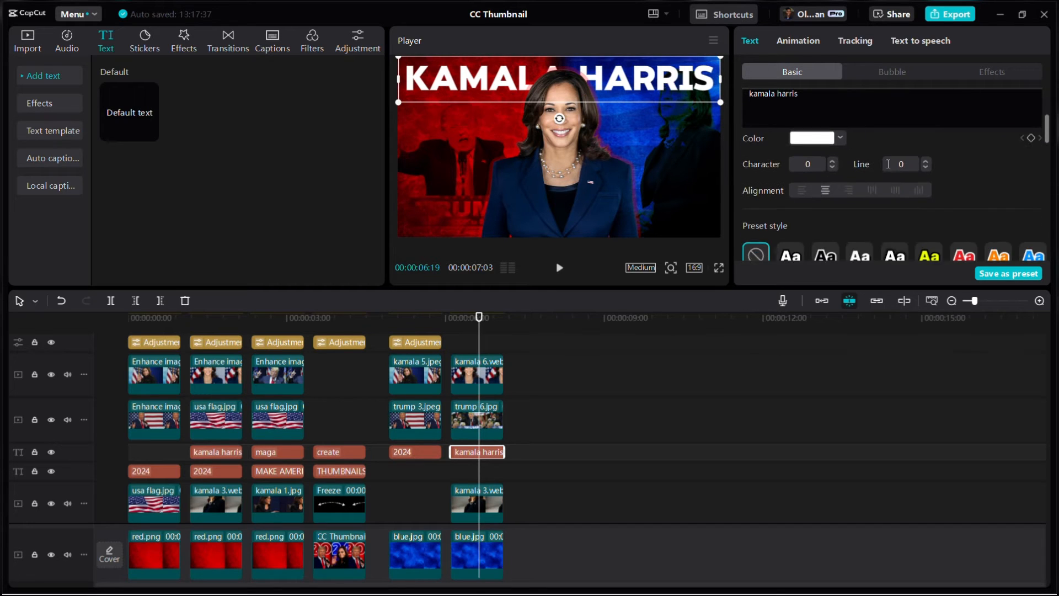
pyautogui.scroll(-6, 826, 183)
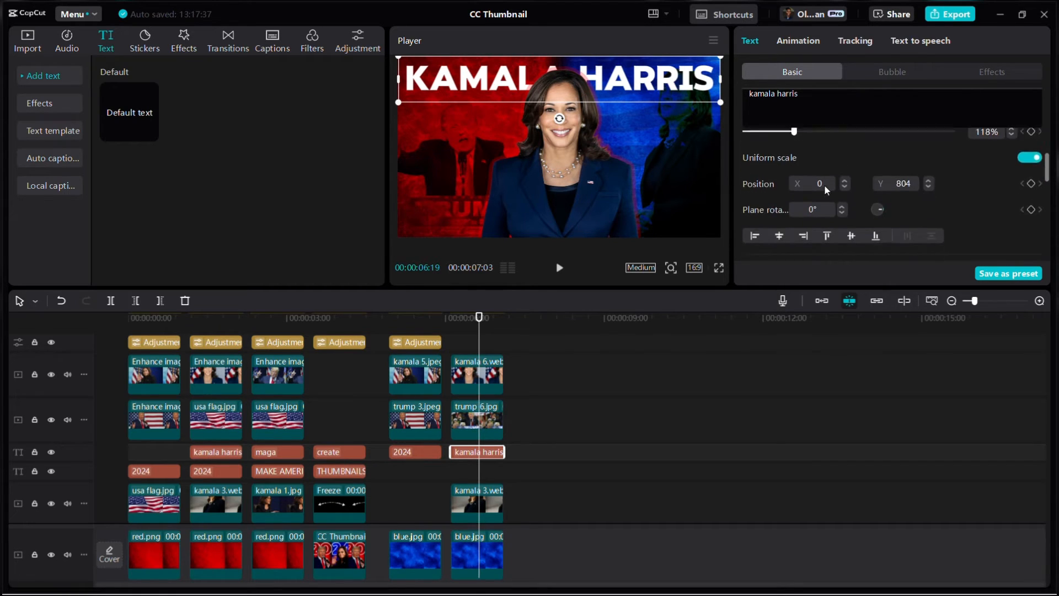
pyautogui.scroll(-2, 827, 208)
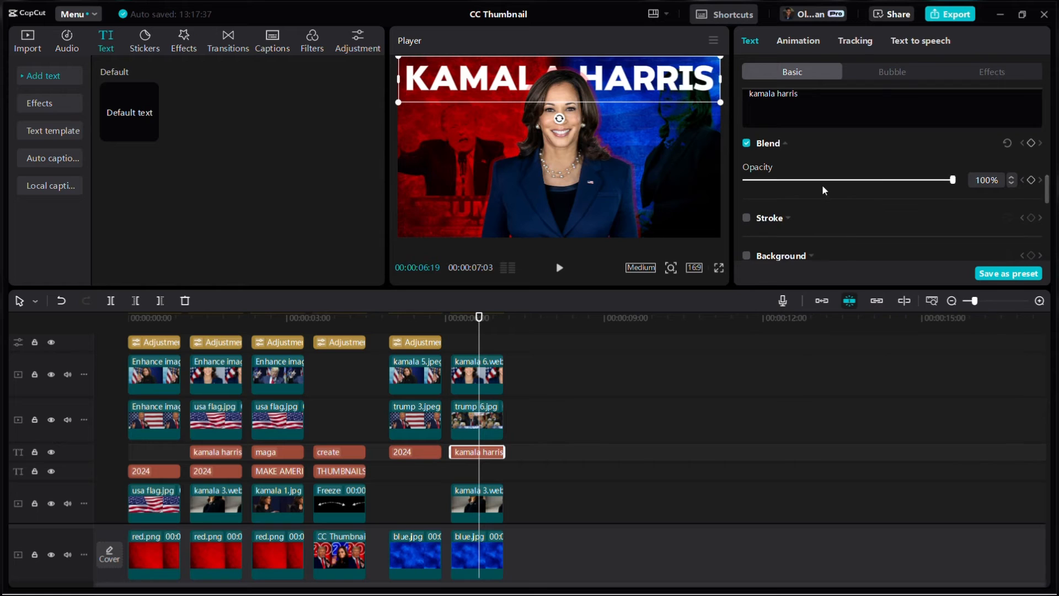
pyautogui.click(823, 180)
pyautogui.click(1011, 184)
pyautogui.click(1011, 184)
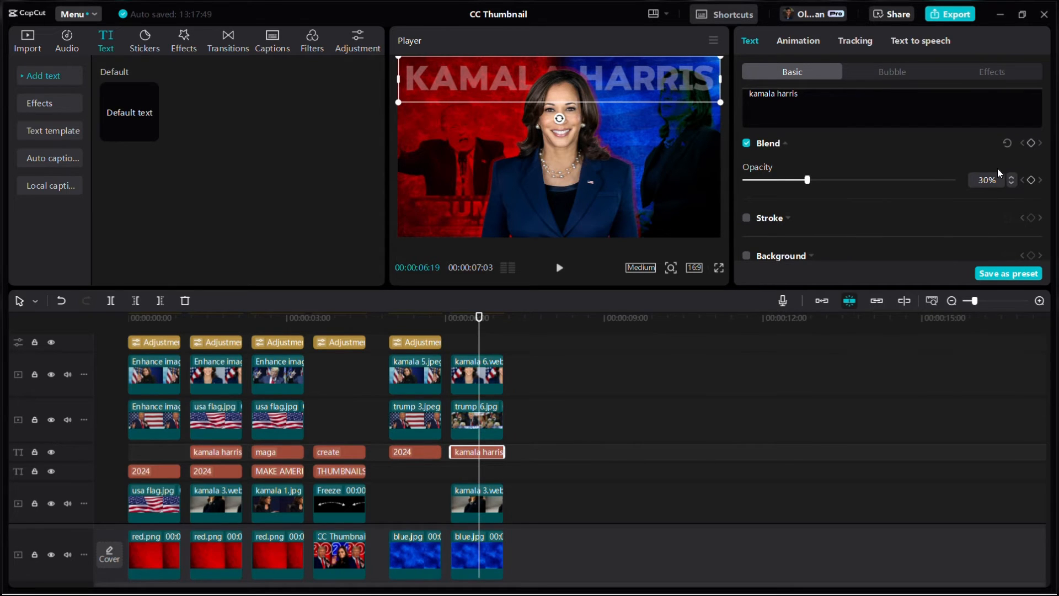
# Step: Nudge the title, compare it with the original Kamala Harris 2024 thumbnail, and undo the nudge
pyautogui.moveTo(694, 86); pyautogui.dragTo(698, 82)
pyautogui.click(215, 320)
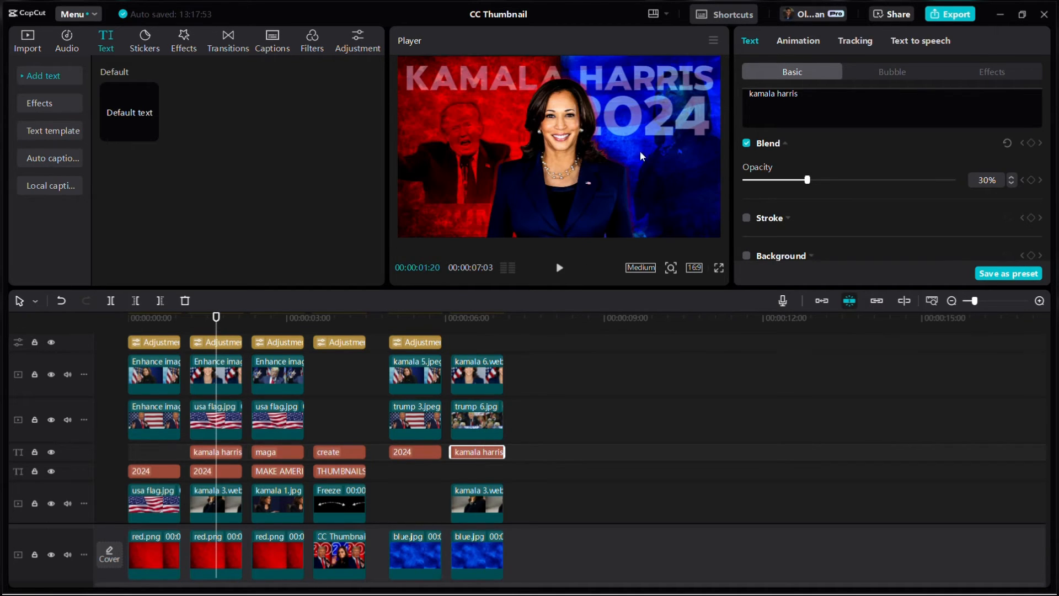
pyautogui.scroll(-1, 478, 414)
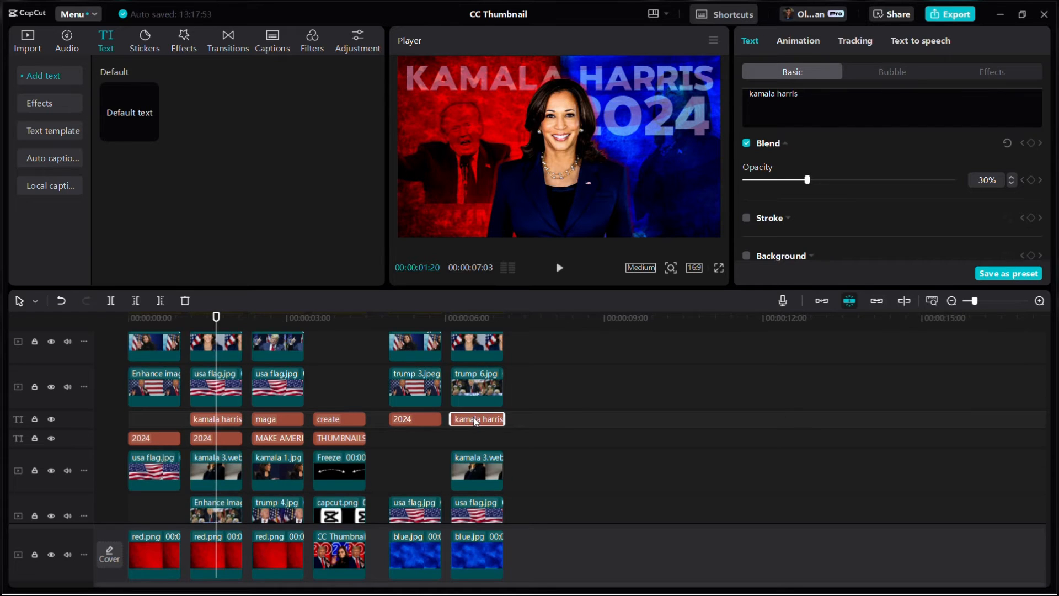
pyautogui.hotkey('ctrl', 'z')
pyautogui.click(366, 404)
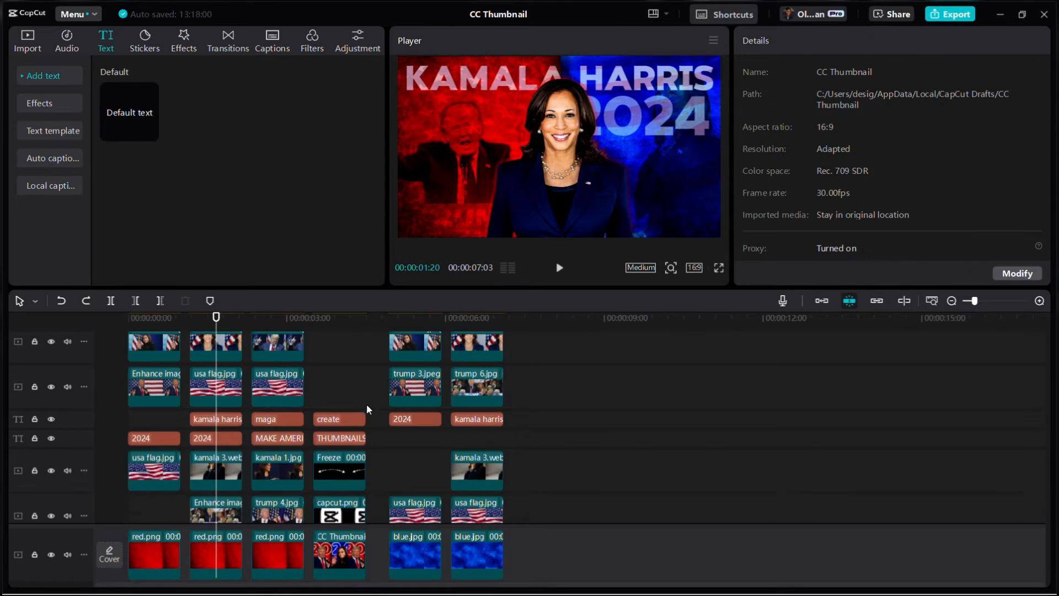
# Step: Duplicate the "kamala harris" title on the text track below, aligned with the thumbnail's clips, and place the copy beneath the original in the frame
pyautogui.click(475, 419)
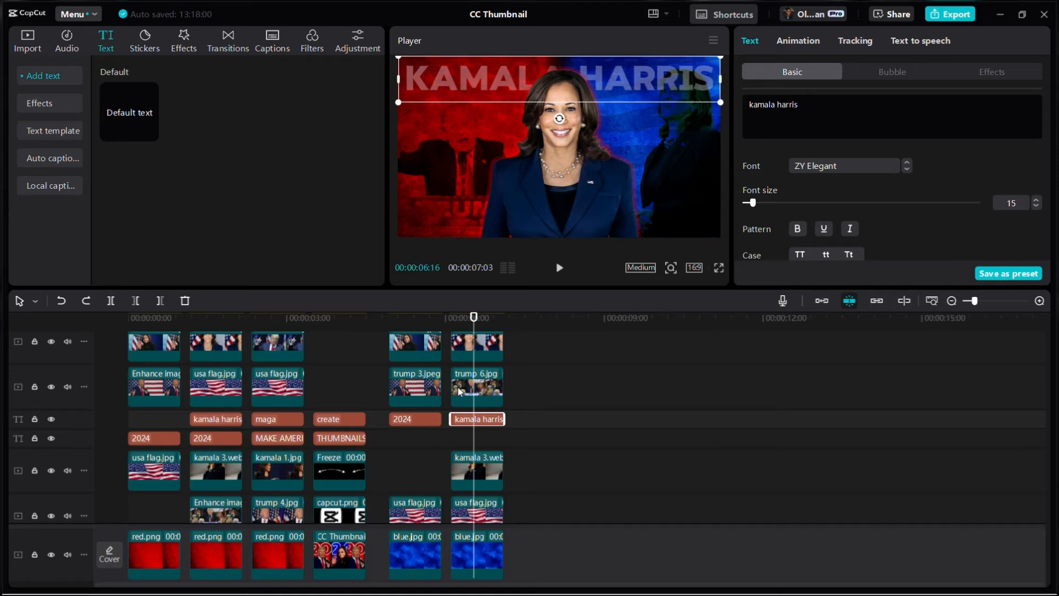
pyautogui.hotkey('ctrl', 'v')
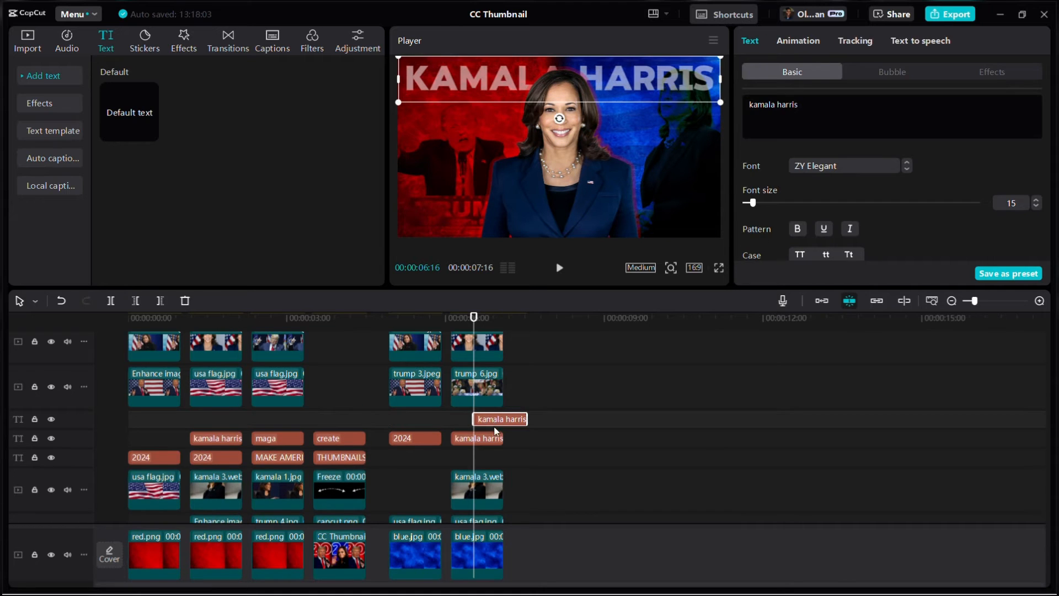
pyautogui.moveTo(494, 428); pyautogui.dragTo(473, 459)
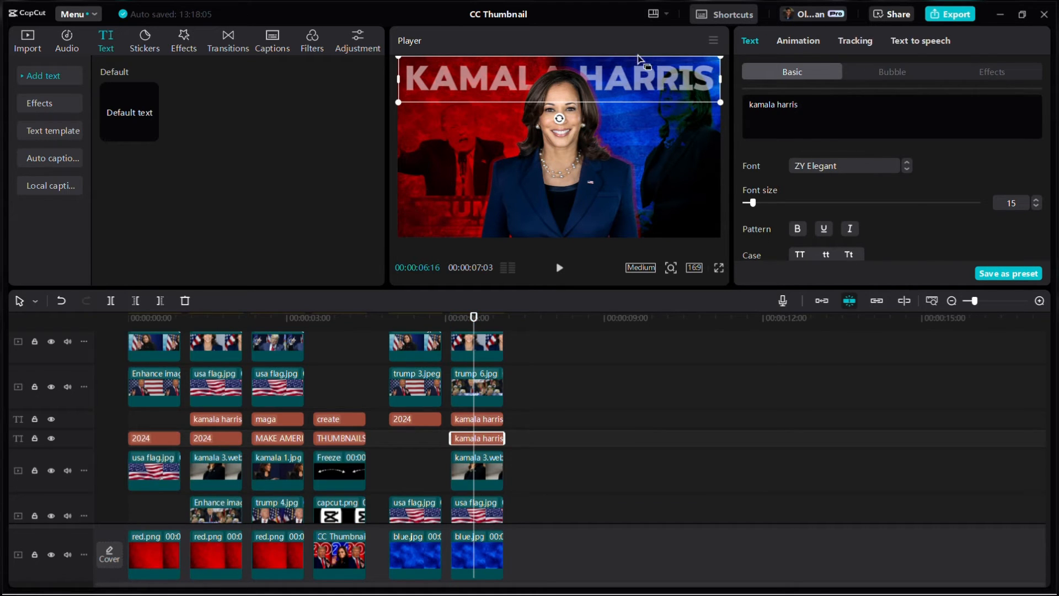
pyautogui.moveTo(633, 87); pyautogui.dragTo(628, 124)
# Step: Replace the copied title's text with "2024" and enlarge it beneath "HARRIS" at the frame's right edge, matching the original thumbnail
pyautogui.hotkey('ctrl', 'a')
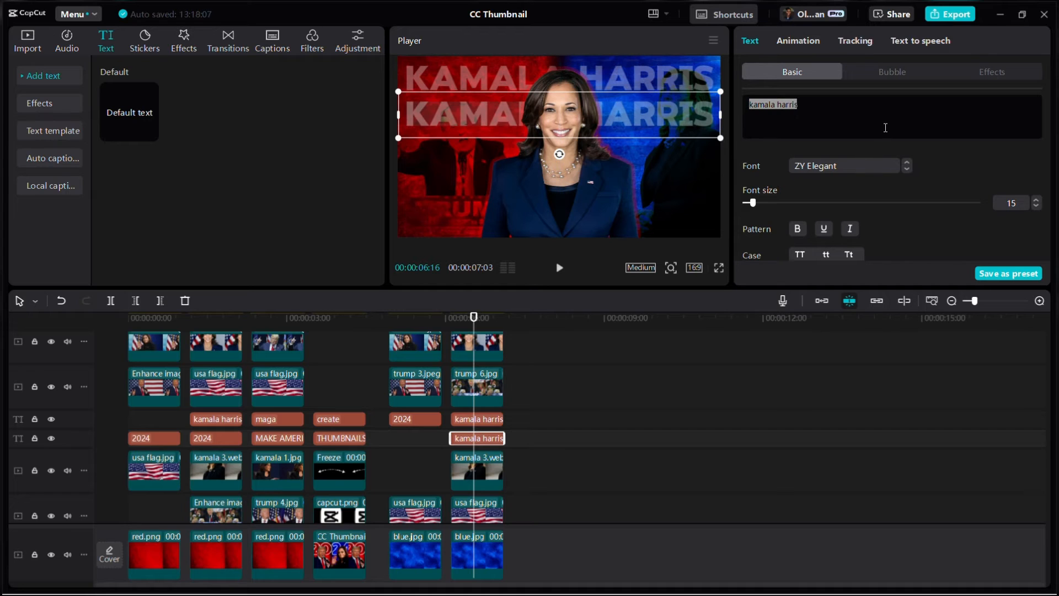
pyautogui.write('2024')
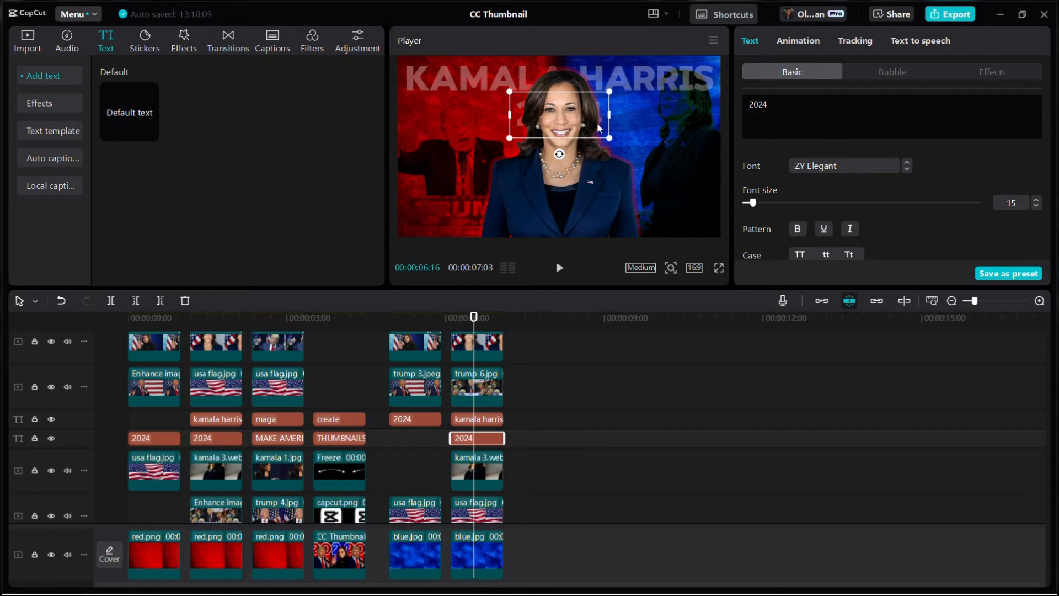
pyautogui.moveTo(598, 127); pyautogui.dragTo(658, 105)
pyautogui.moveTo(701, 138); pyautogui.dragTo(737, 160)
pyautogui.moveTo(682, 138)
pyautogui.mouseDown()
pyautogui.moveTo(673, 138)
pyautogui.moveTo(681, 147)
pyautogui.mouseUp()
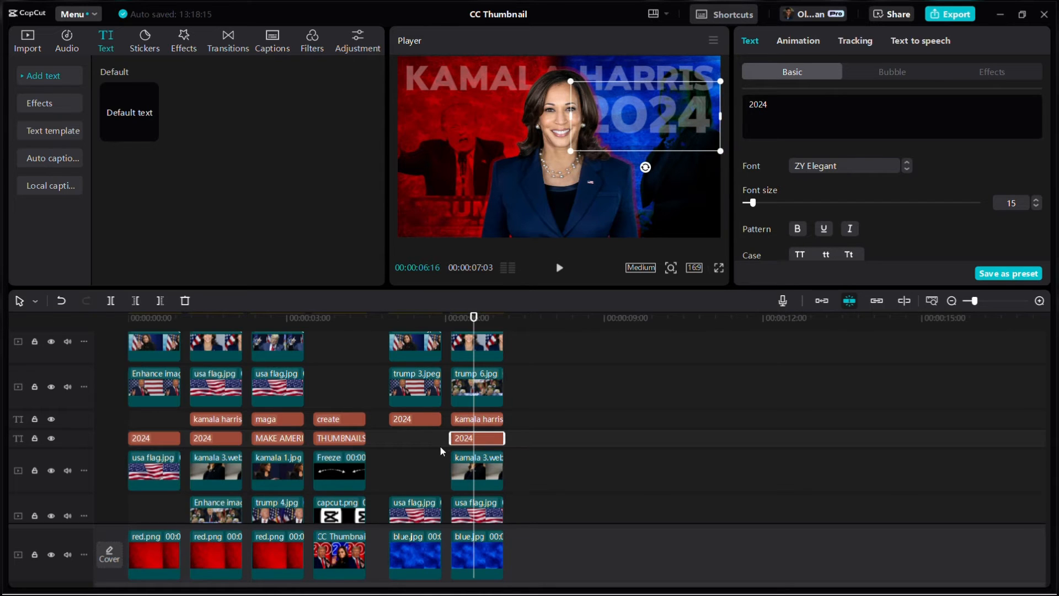
pyautogui.click(219, 323)
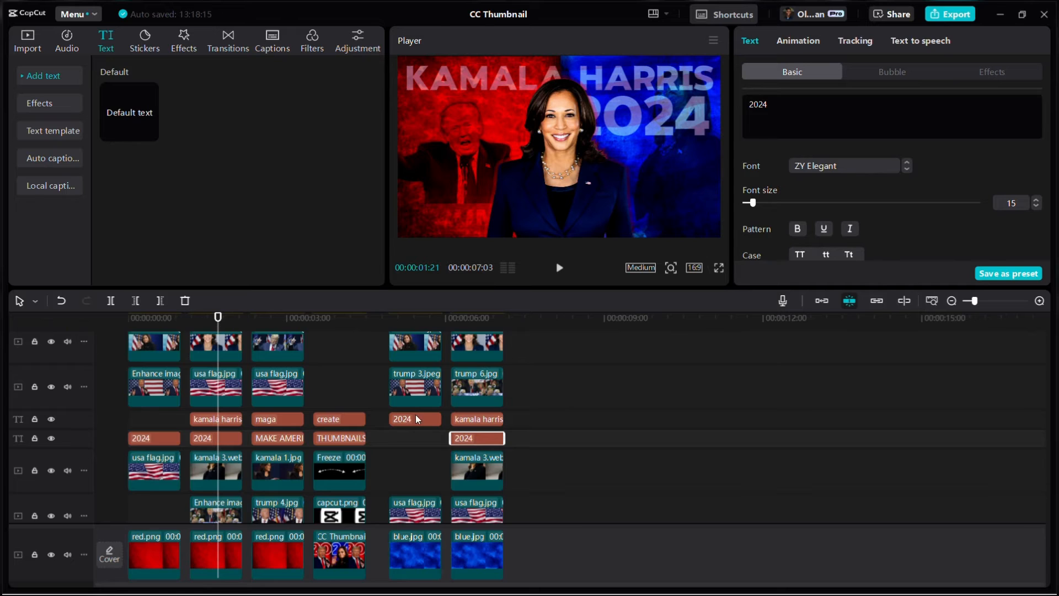
# Step: Copy the preceding thumbnail's adjustment clip and paste it above kamala 6.webp, starting at 00:00:06:03
pyautogui.scroll(2, 430, 408)
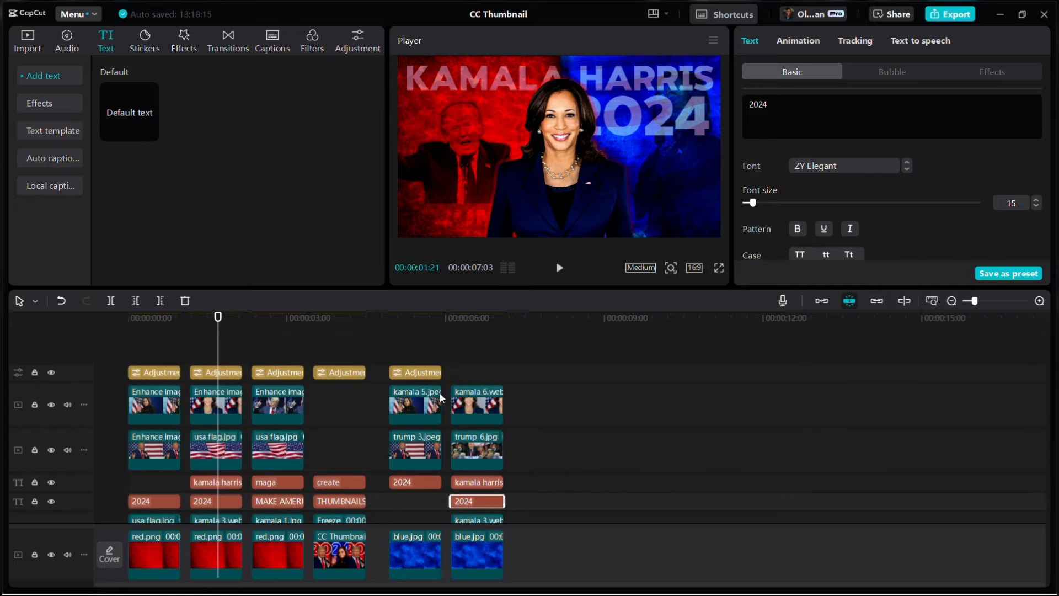
pyautogui.click(523, 467)
pyautogui.click(416, 373)
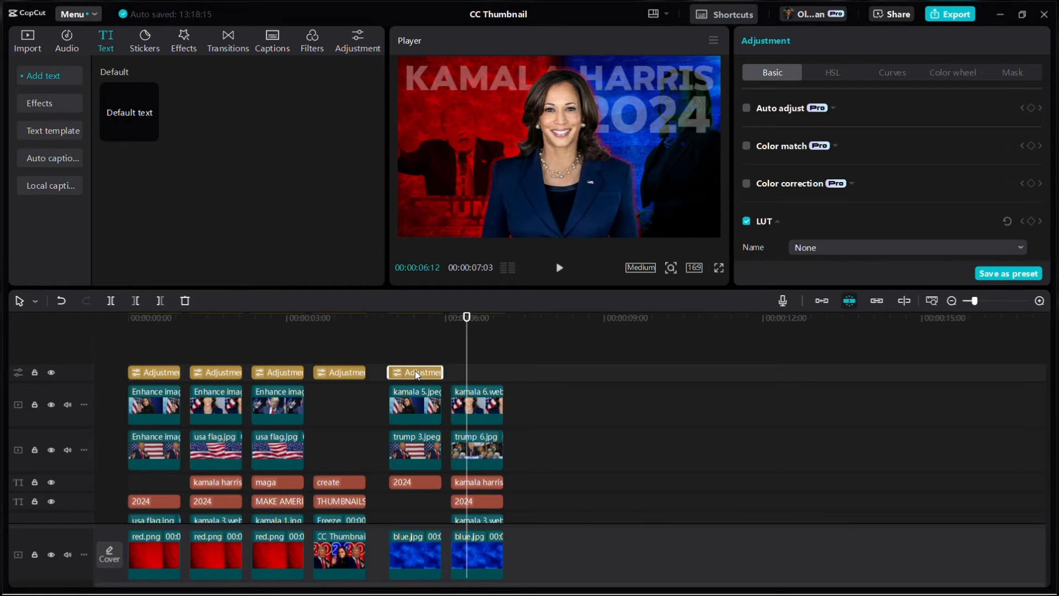
pyautogui.click(452, 341)
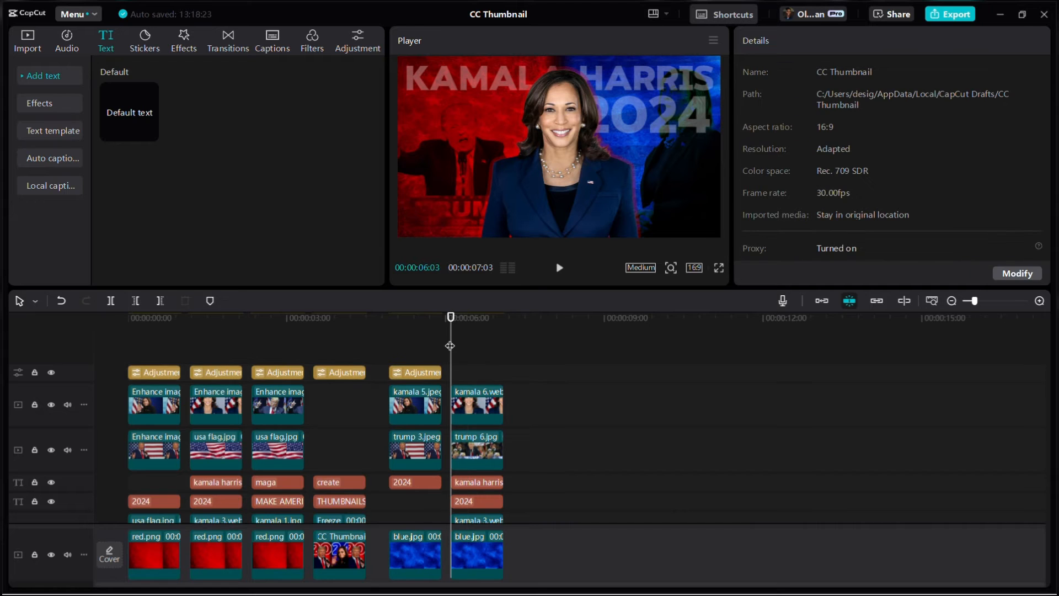
pyautogui.hotkey('ctrl', 'v')
pyautogui.click(459, 340)
pyautogui.click(468, 339)
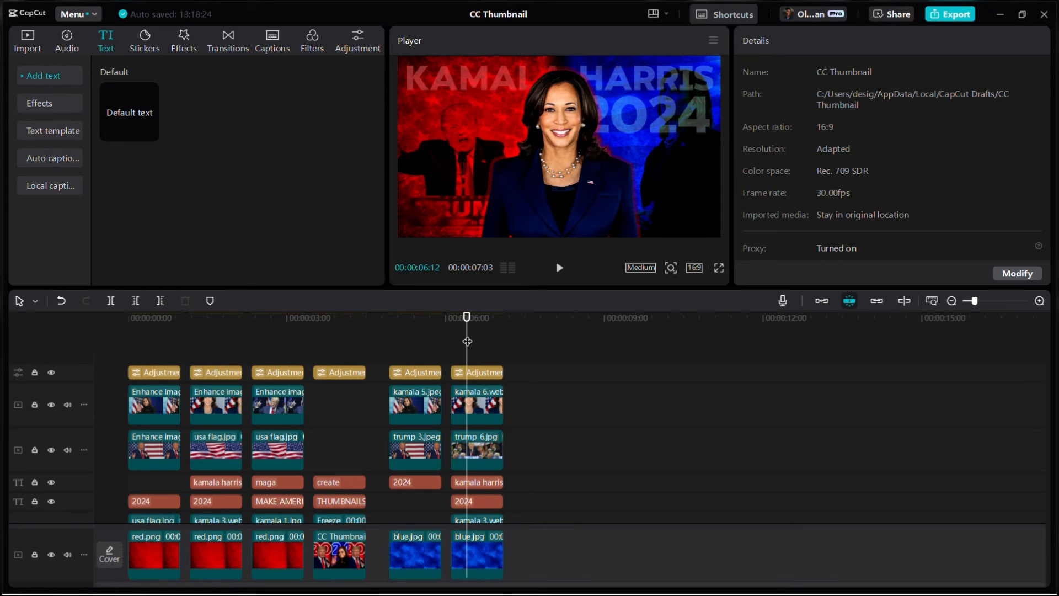
# Step: Compare the rebuilt Kamala Harris 2024 thumbnail with the original and with the preceding thumbnail
pyautogui.click(217, 338)
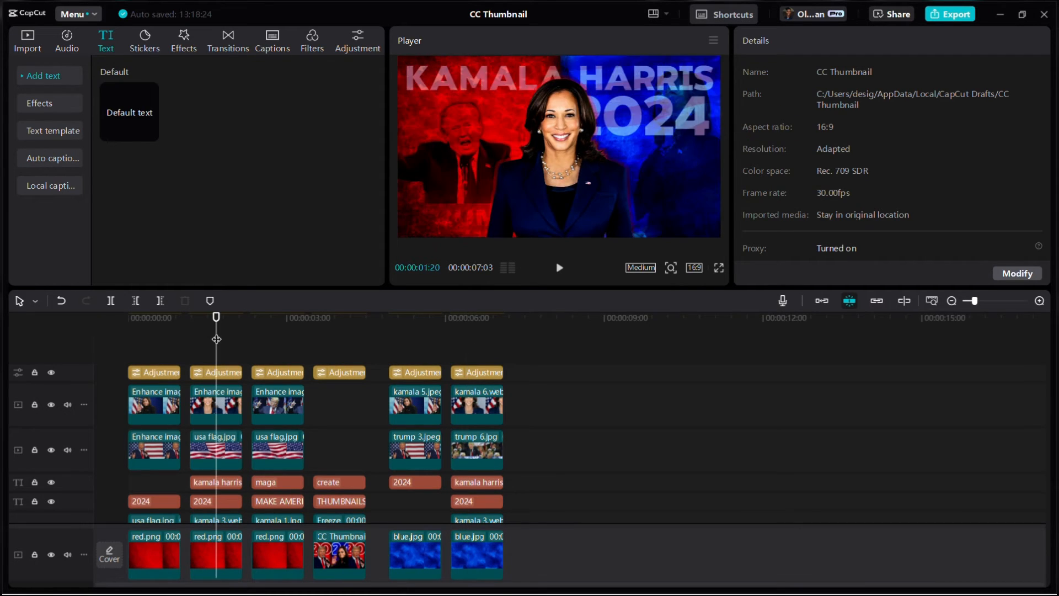
pyautogui.click(486, 332)
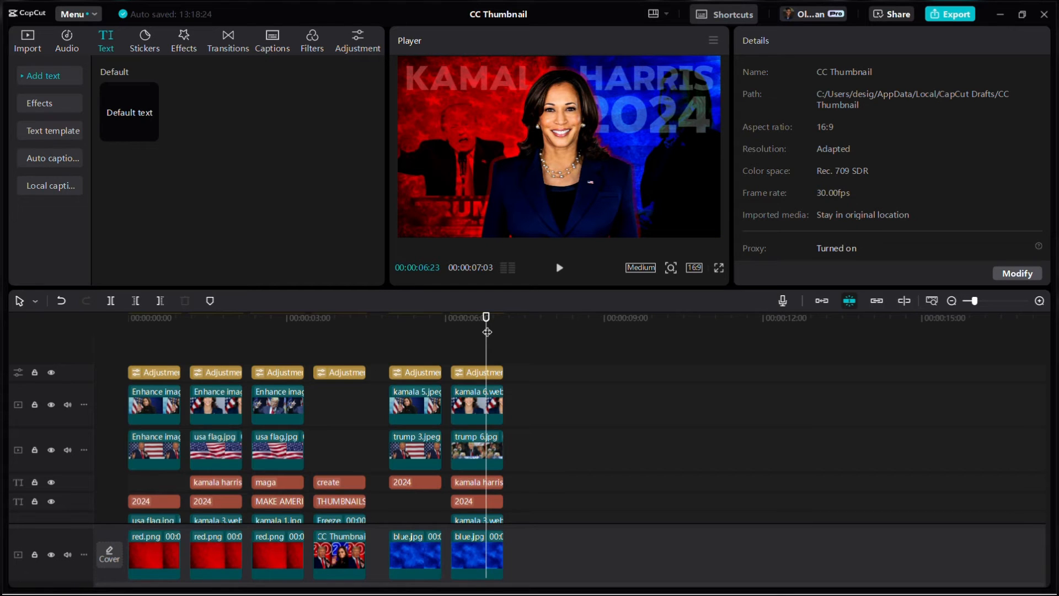
pyautogui.click(480, 339)
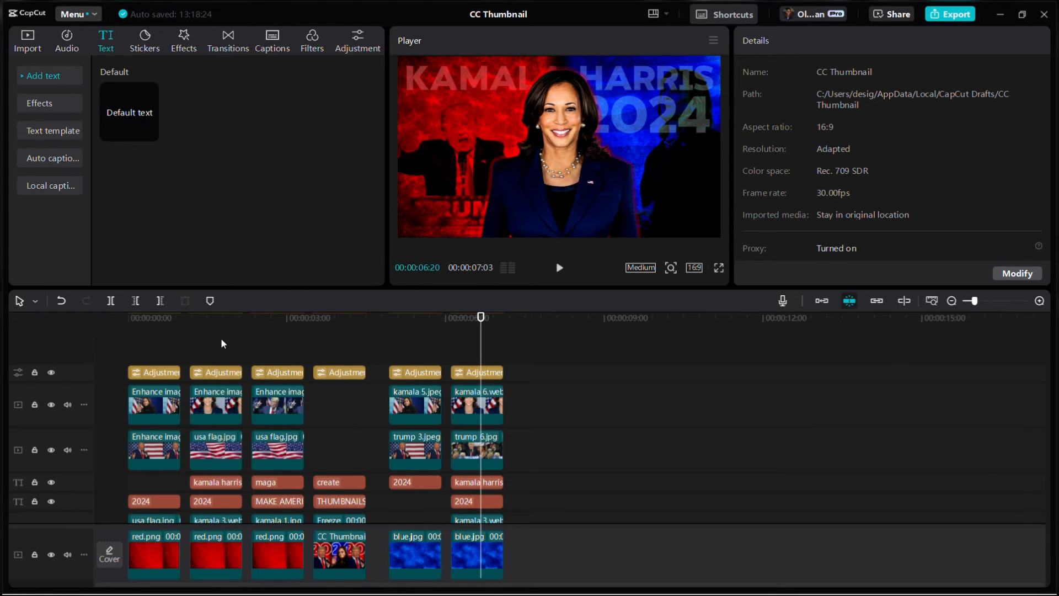
pyautogui.click(221, 341)
pyautogui.click(479, 336)
pyautogui.click(478, 373)
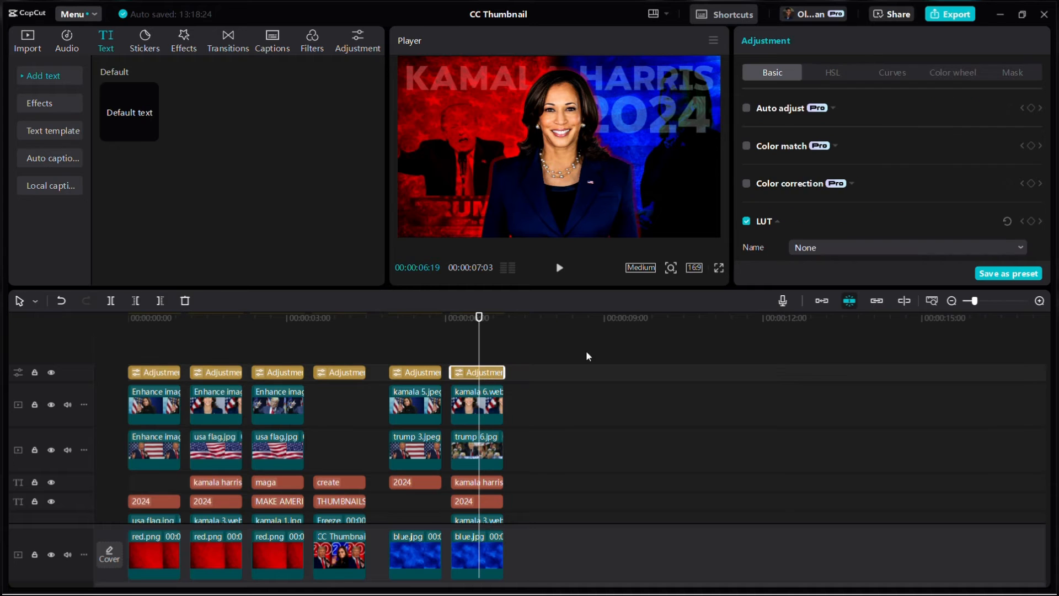
pyautogui.click(502, 323)
pyautogui.click(412, 320)
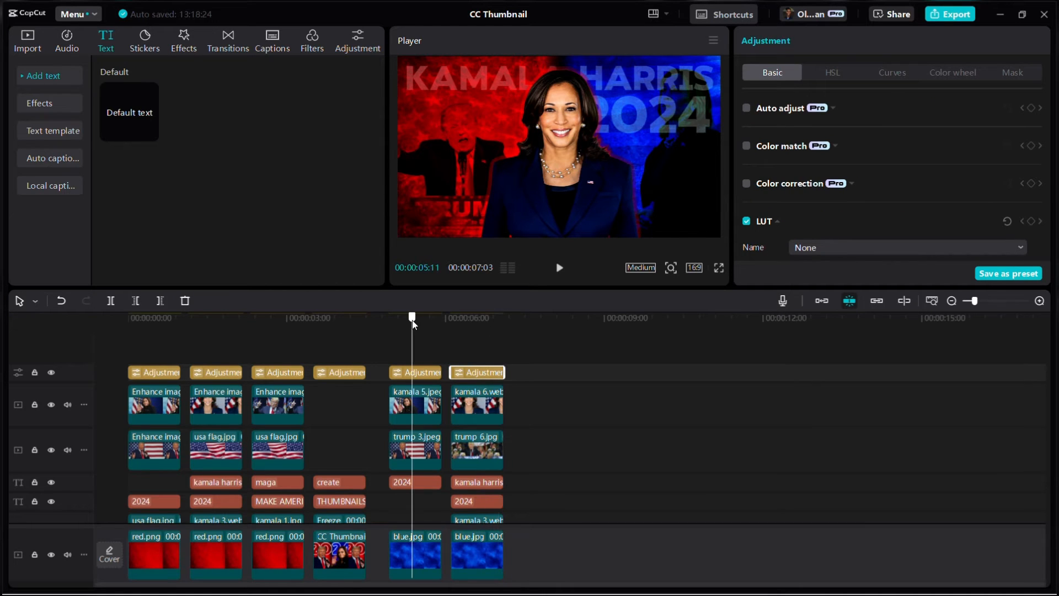
pyautogui.click(473, 326)
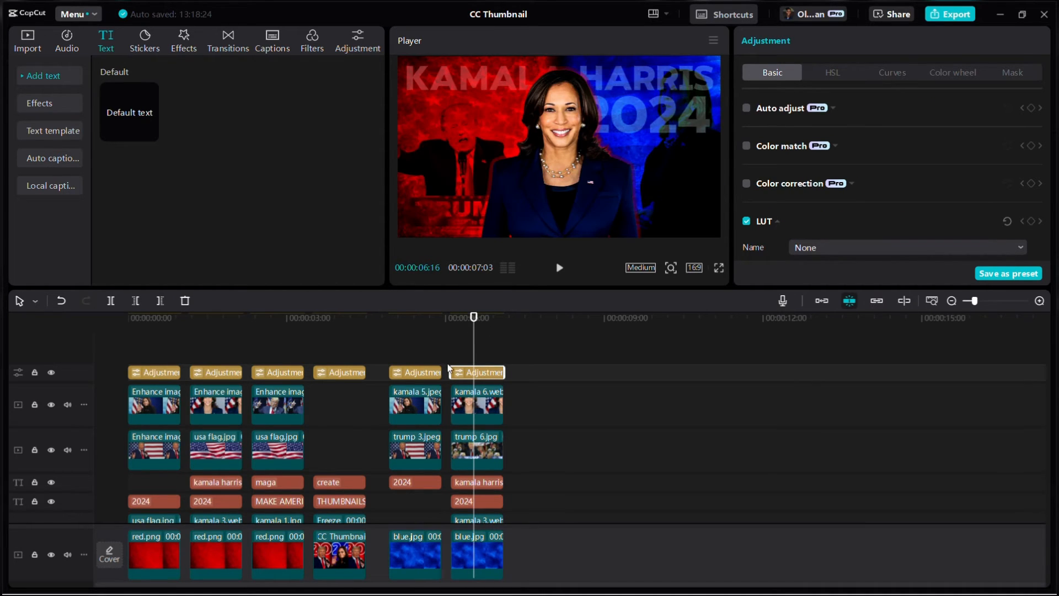
# Step: Duplicate the blue, red, capitol and flag background clips after the Kamala Harris thumbnail, leaving a small gap so they start at 00:00:07:08
pyautogui.click(281, 342)
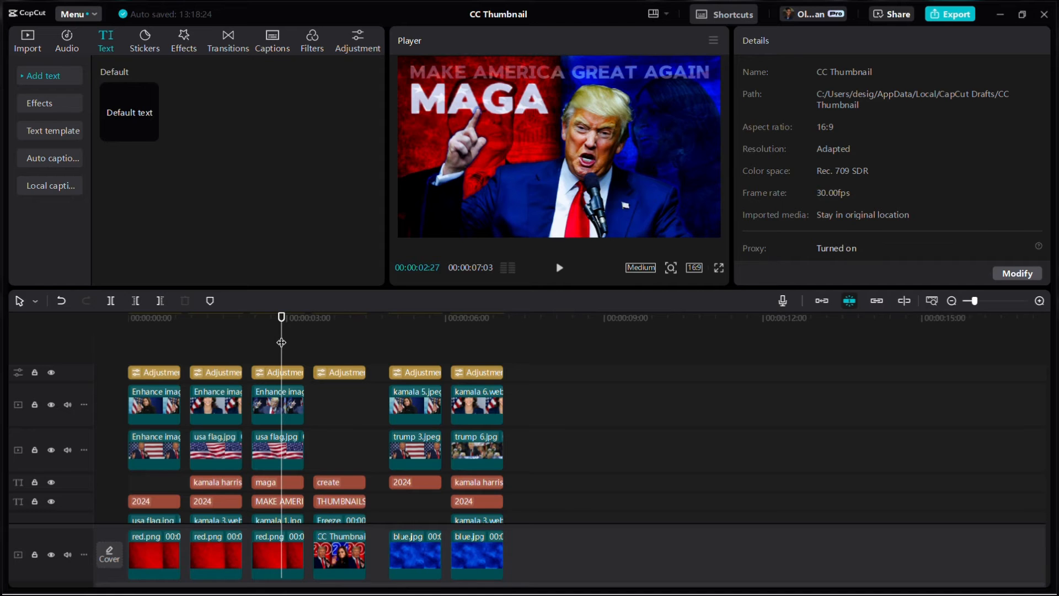
pyautogui.click(475, 339)
pyautogui.scroll(-3, 495, 391)
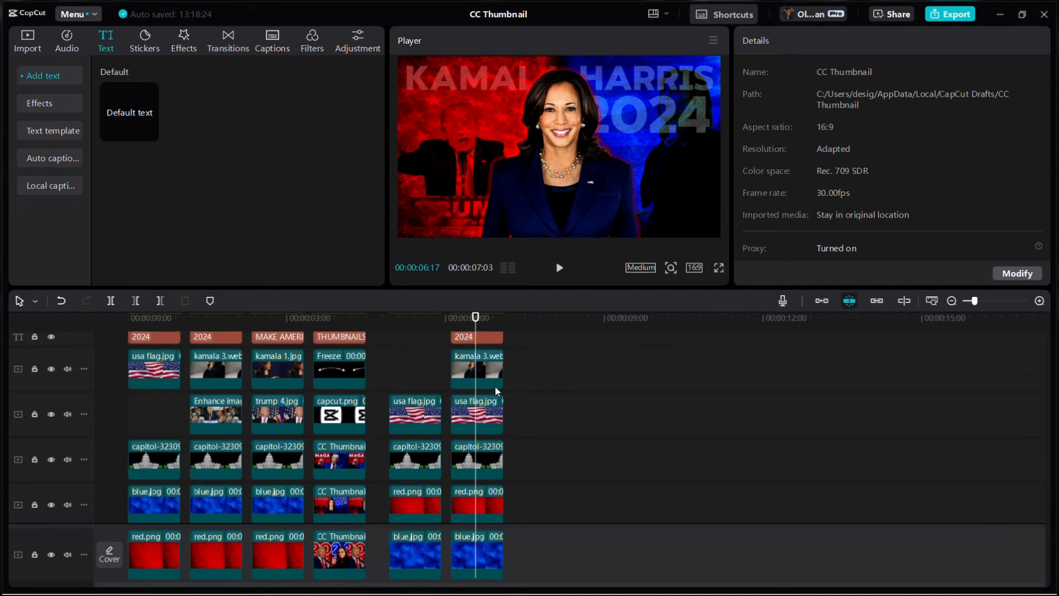
pyautogui.scroll(-2, 495, 386)
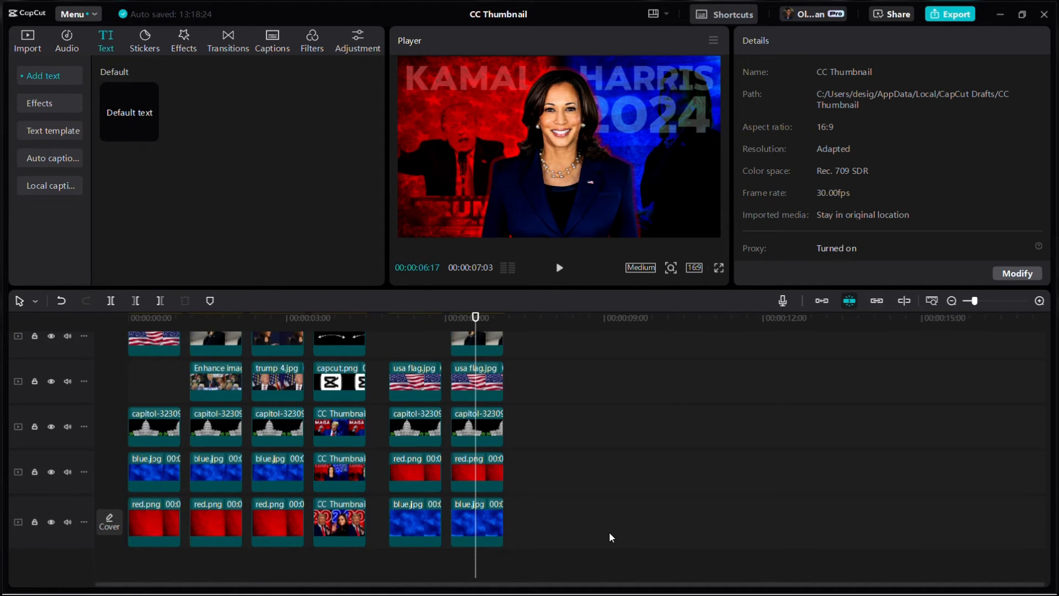
pyautogui.moveTo(607, 541); pyautogui.dragTo(468, 370)
pyautogui.hotkey('ctrl', 'v')
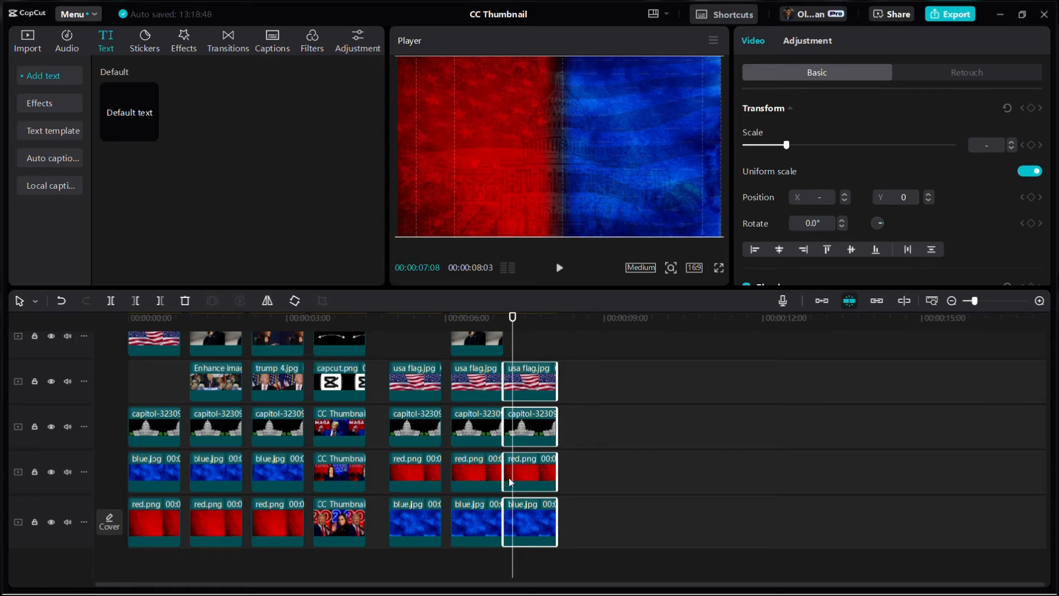
pyautogui.moveTo(525, 531); pyautogui.dragTo(532, 528)
# Step: Check the MAGA thumbnail and paste a copy of the darkened kamala 3.webp above the new background at 00:00:07:08
pyautogui.scroll(3, 535, 444)
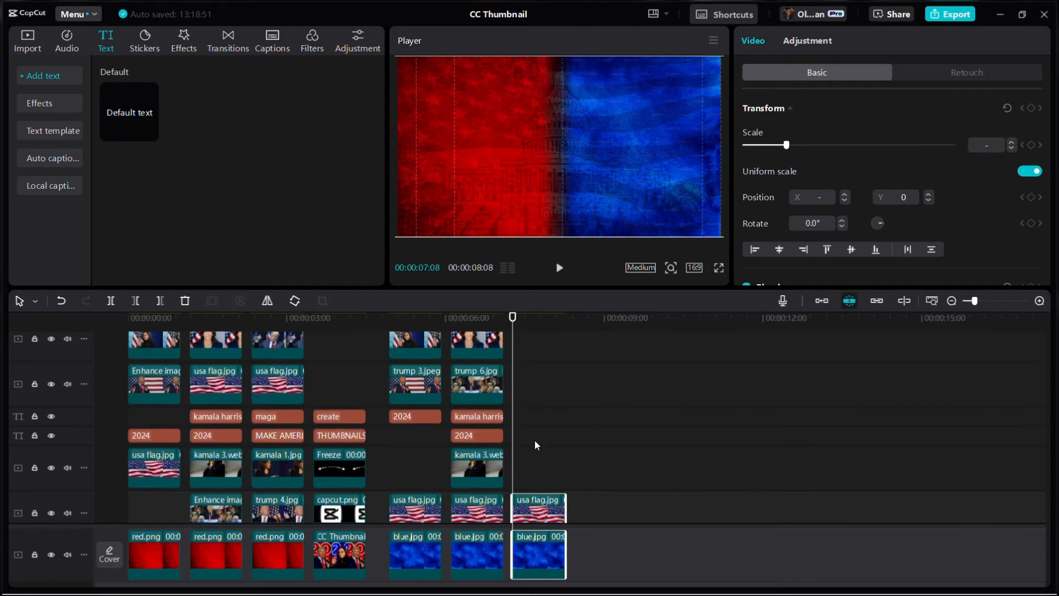
pyautogui.scroll(2, 535, 441)
pyautogui.click(283, 326)
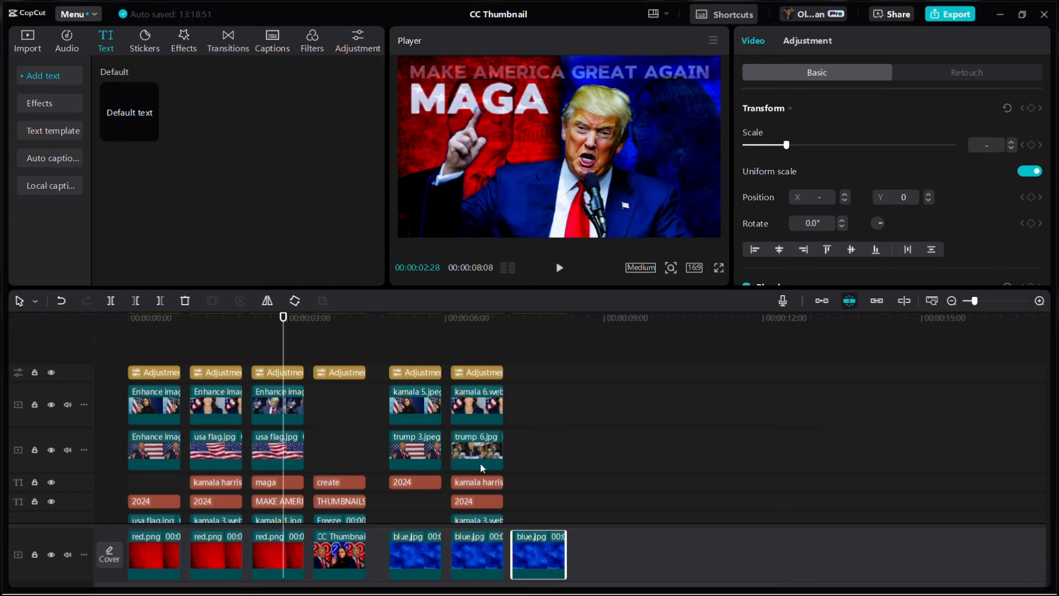
pyautogui.scroll(-3, 480, 463)
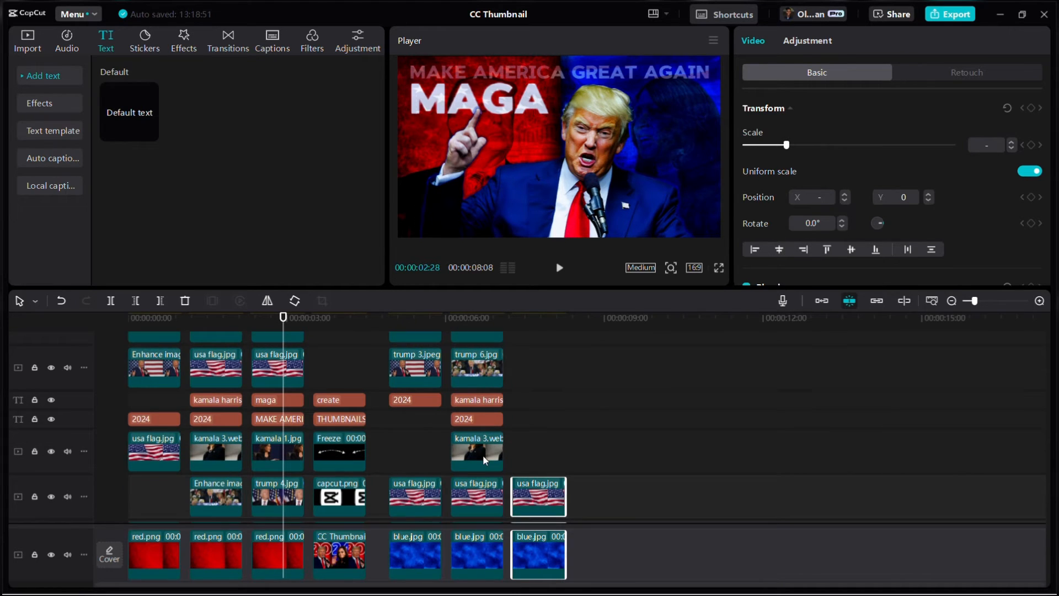
pyautogui.click(483, 458)
pyautogui.click(521, 405)
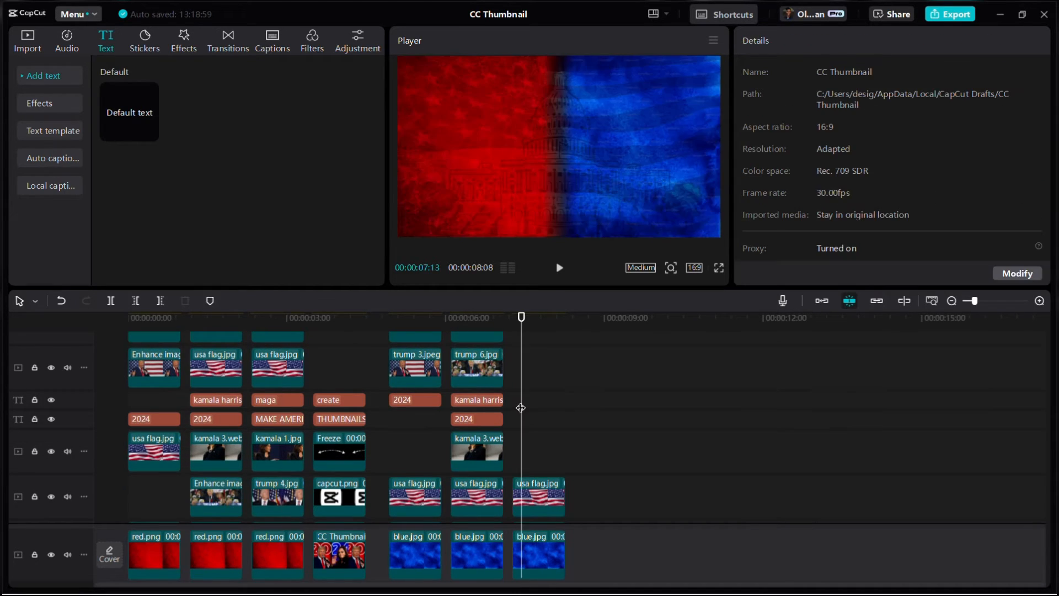
pyautogui.moveTo(521, 408); pyautogui.dragTo(513, 402)
pyautogui.hotkey('ctrl', 'v')
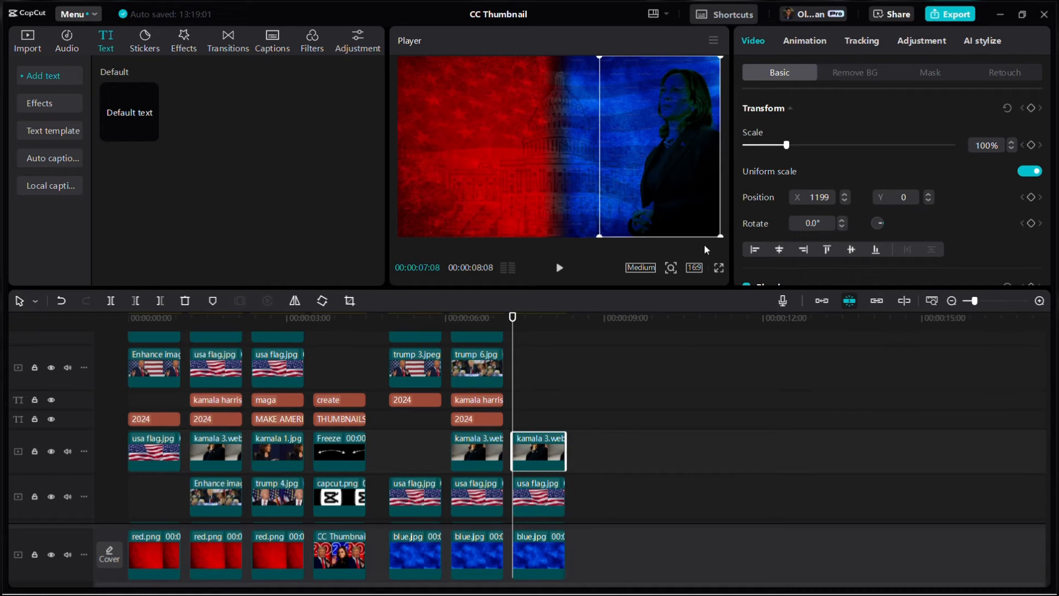
# Step: Enlarge the darkened kamala 3.webp overlay in the new MAGA background to a scale of 167%
pyautogui.moveTo(721, 237); pyautogui.dragTo(761, 297)
pyautogui.moveTo(698, 175); pyautogui.dragTo(698, 240)
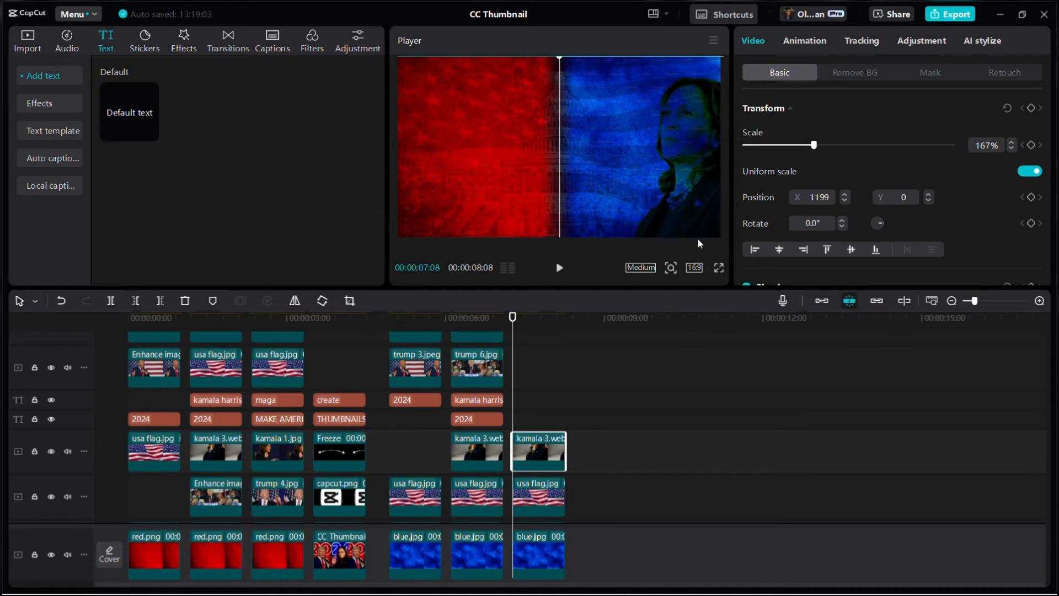
pyautogui.click(544, 396)
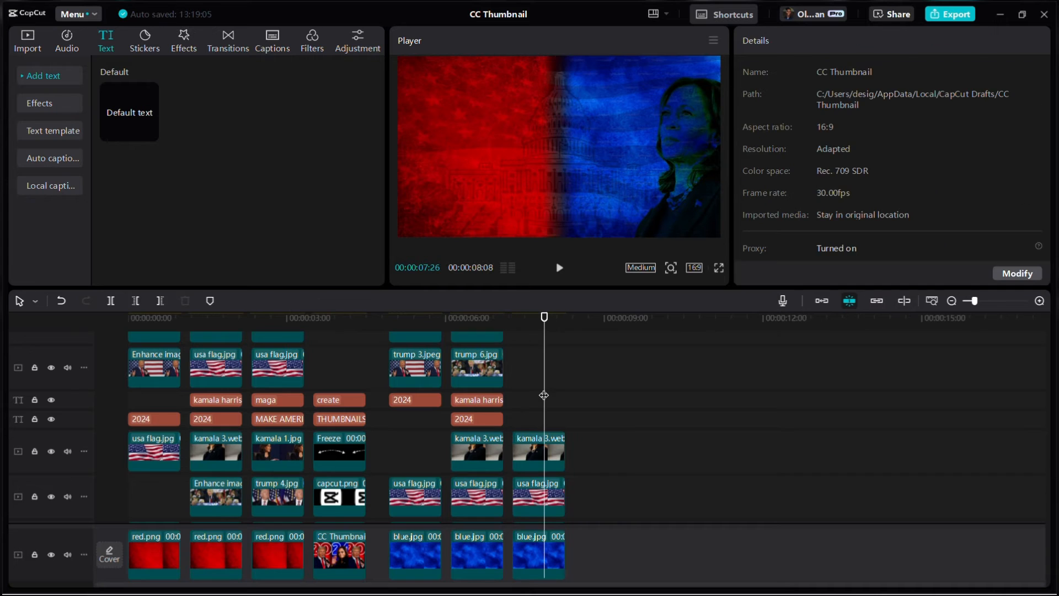
# Step: Add trump 4.jpg above the new MAGA background at 00:00:07:08 and remove its background automatically
pyautogui.click(283, 335)
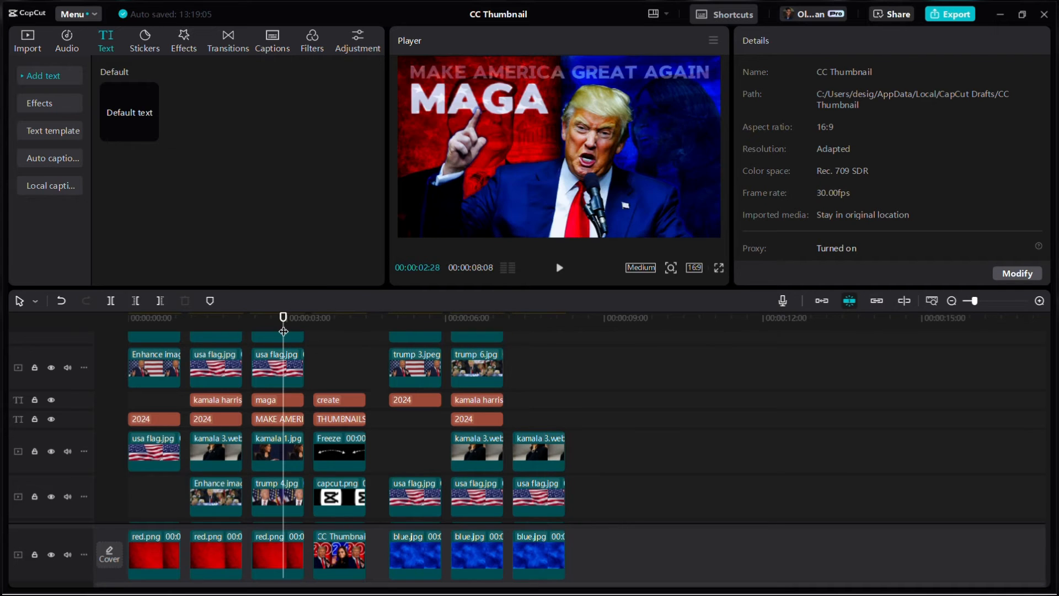
pyautogui.click(30, 41)
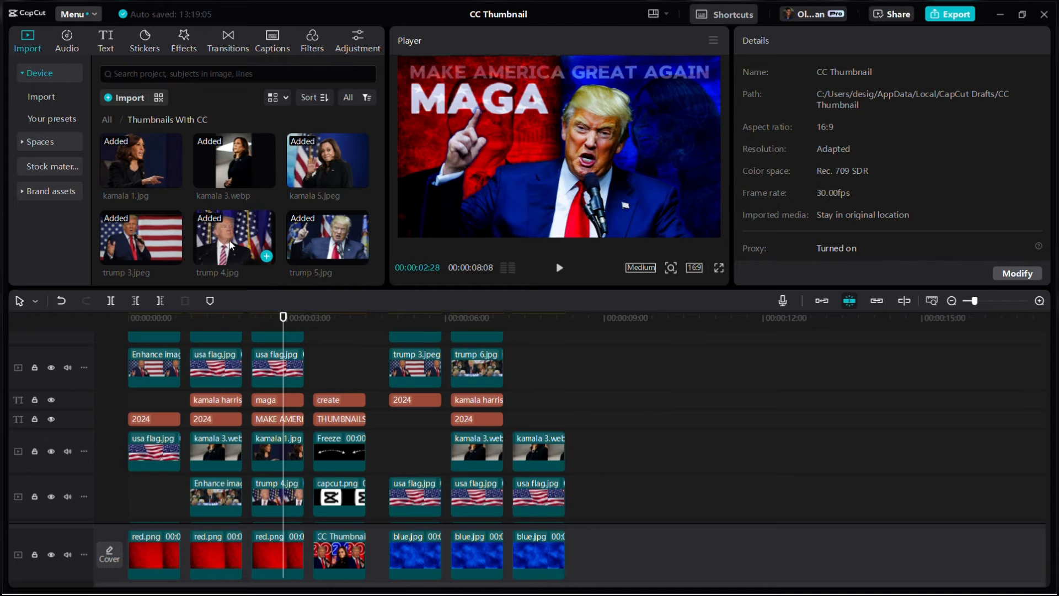
pyautogui.moveTo(231, 245); pyautogui.dragTo(525, 364)
pyautogui.click(536, 331)
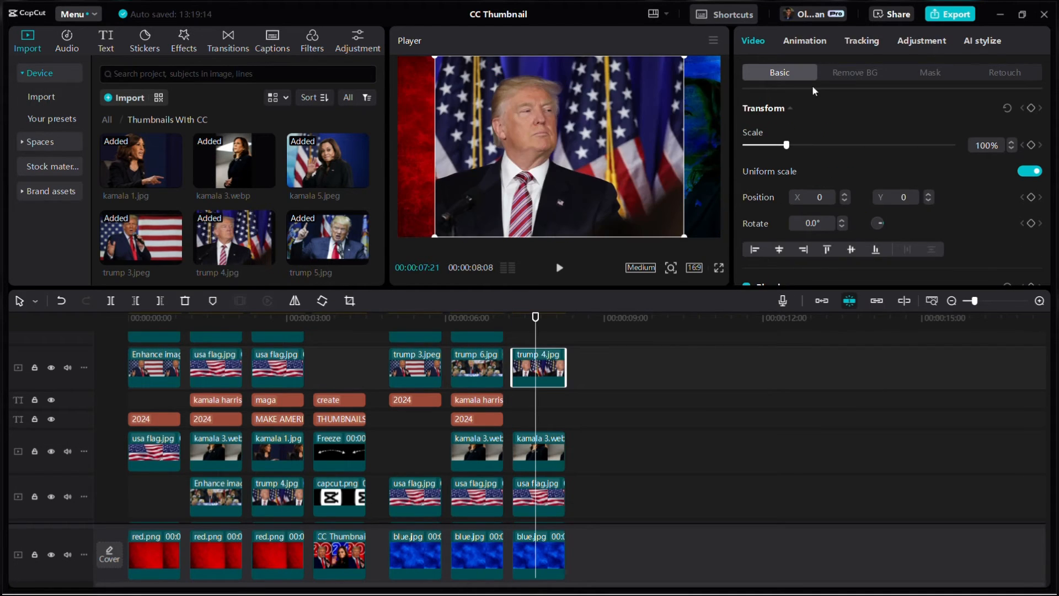
pyautogui.click(822, 75)
pyautogui.click(746, 108)
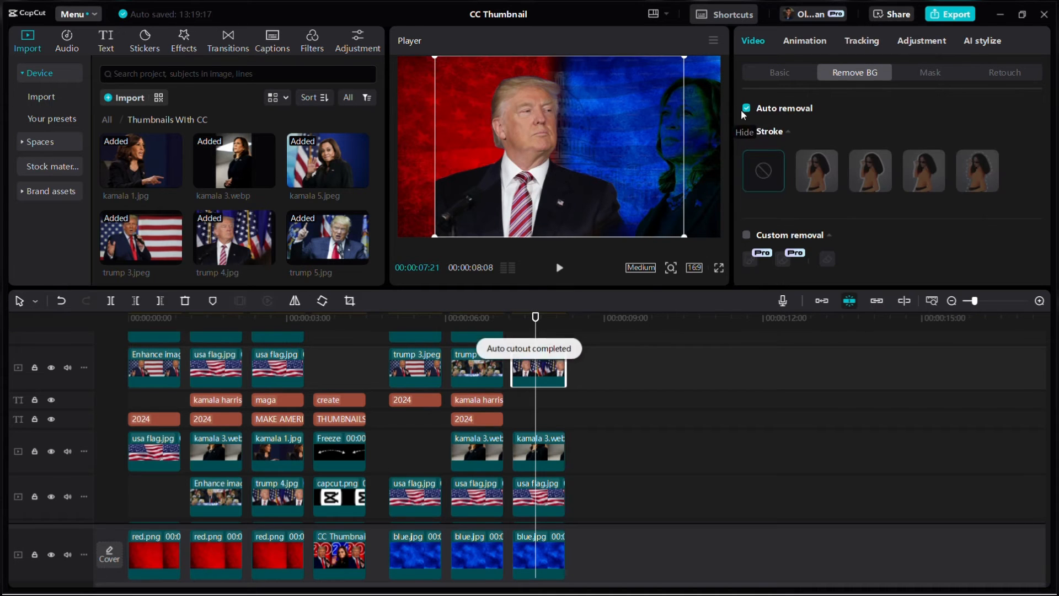
# Step: Position the trump 4.jpg cutout over the red half at X -695, Y 0, keeping its scale at 100%
pyautogui.moveTo(650, 177); pyautogui.dragTo(619, 182)
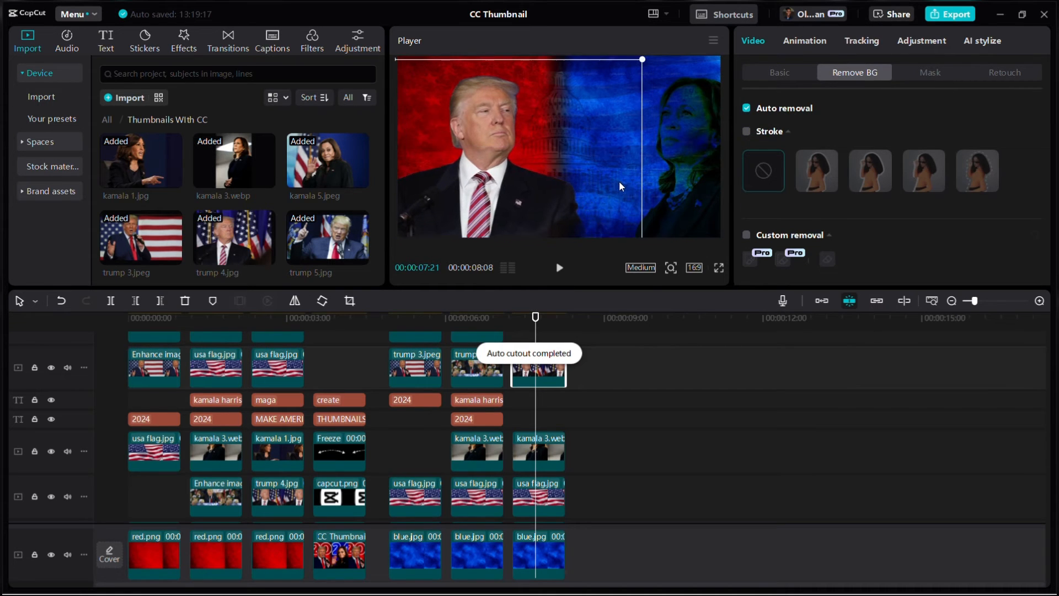
pyautogui.moveTo(641, 61); pyautogui.dragTo(607, 80)
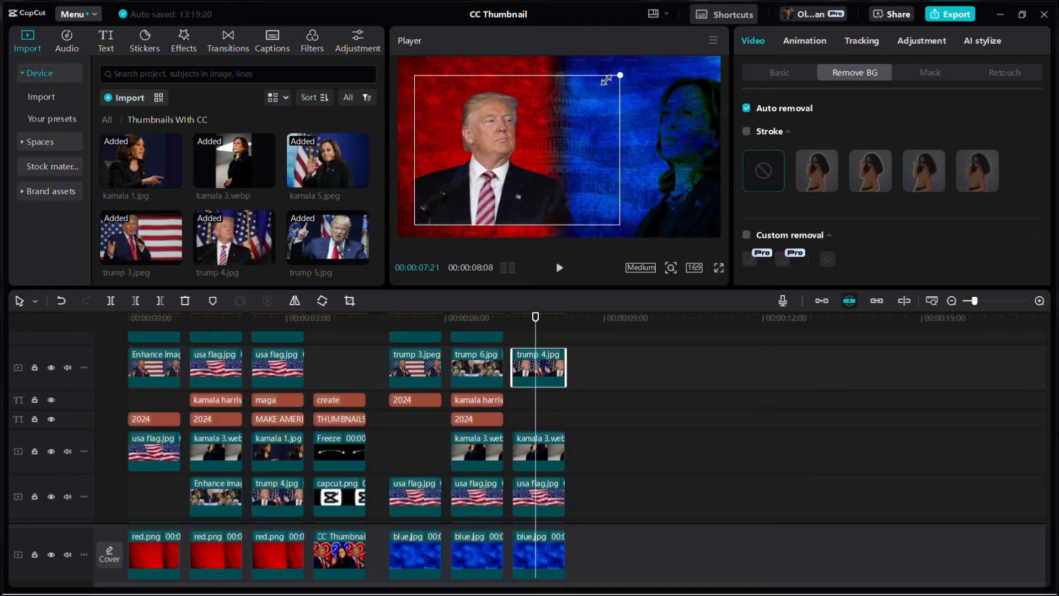
pyautogui.moveTo(565, 216); pyautogui.dragTo(626, 238)
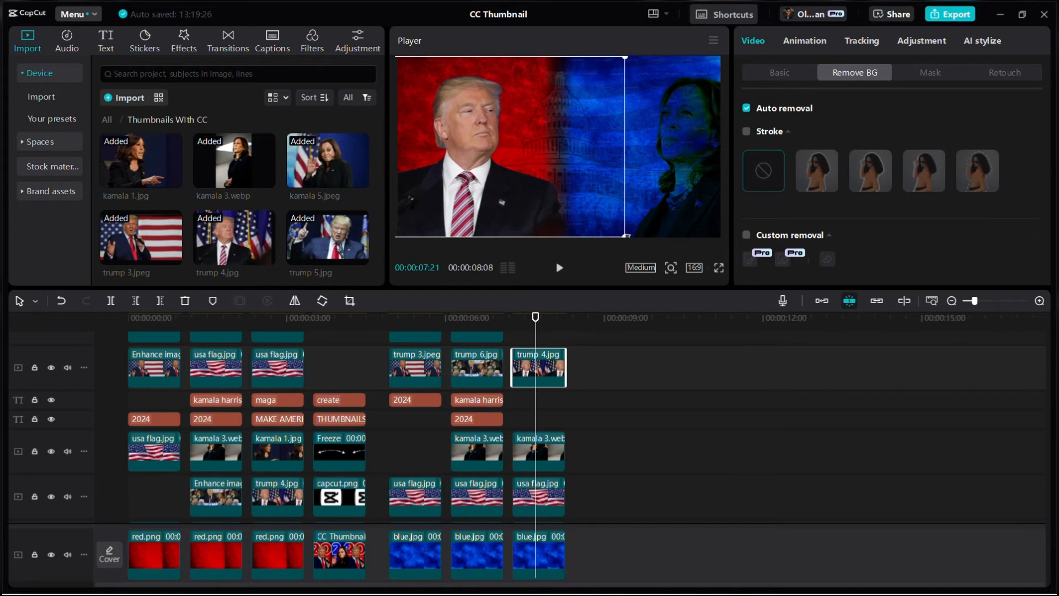
# Step: Set the blend mode of the trump 4.jpg cutout to Darken
pyautogui.click(773, 74)
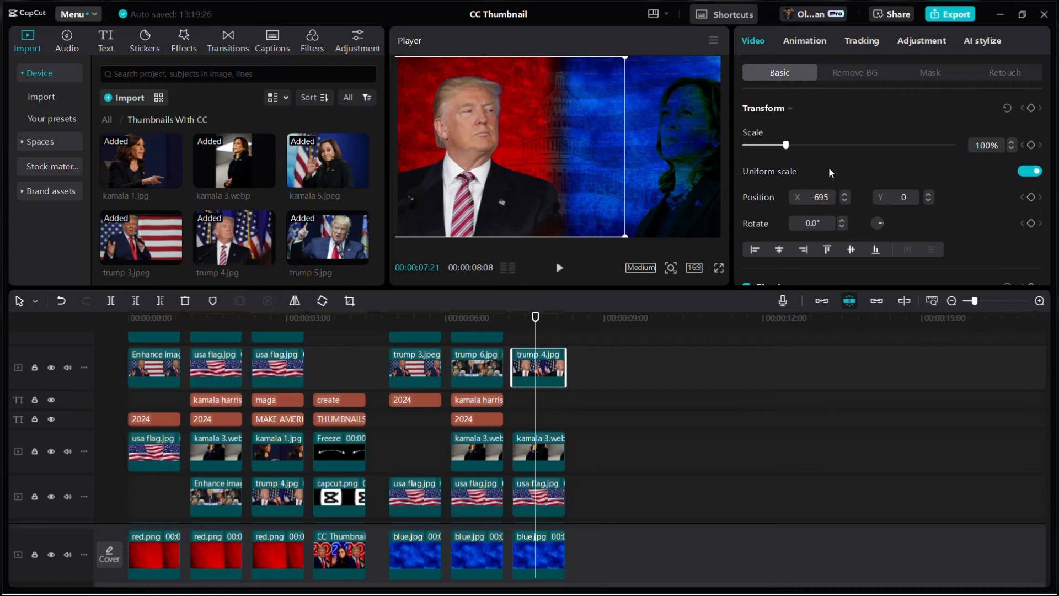
pyautogui.scroll(-3, 830, 176)
pyautogui.click(838, 212)
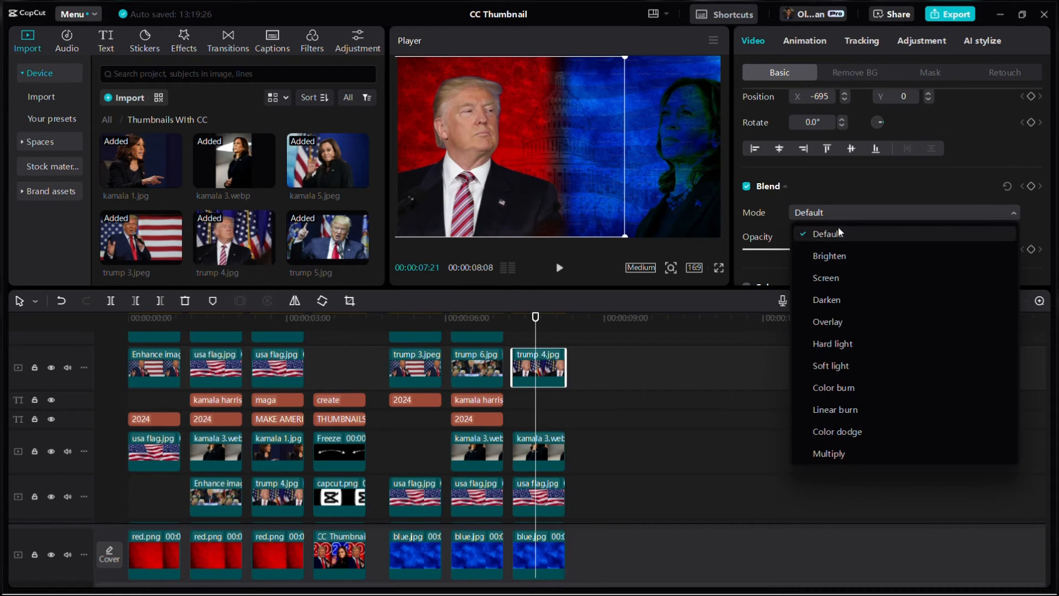
pyautogui.click(846, 300)
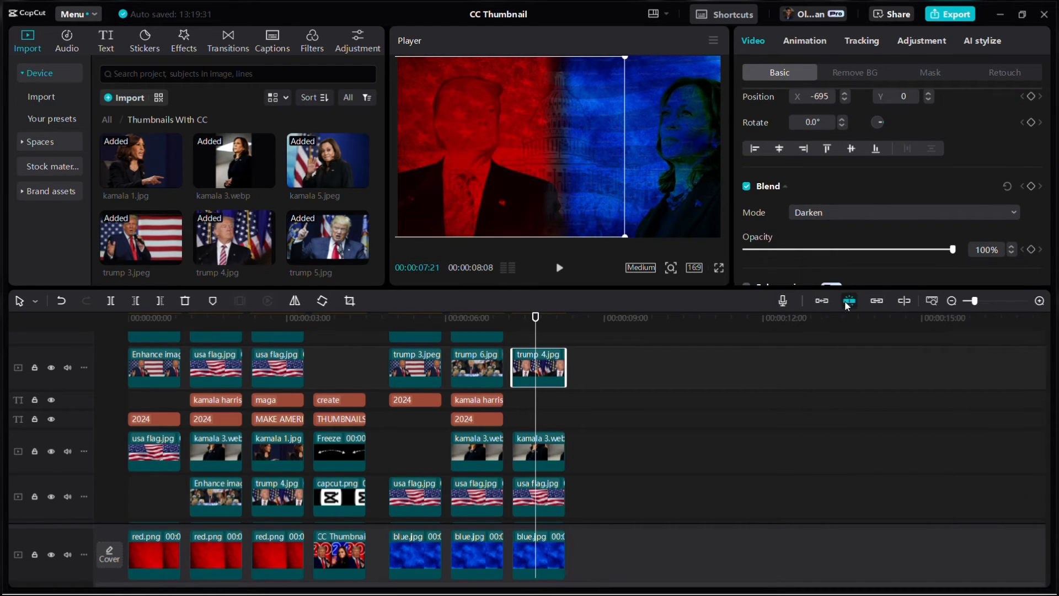
# Step: Add trump 5.jpg on the track above trump 4.jpg at 00:00:07:08 and remove its background automatically
pyautogui.click(548, 337)
pyautogui.scroll(3, 544, 407)
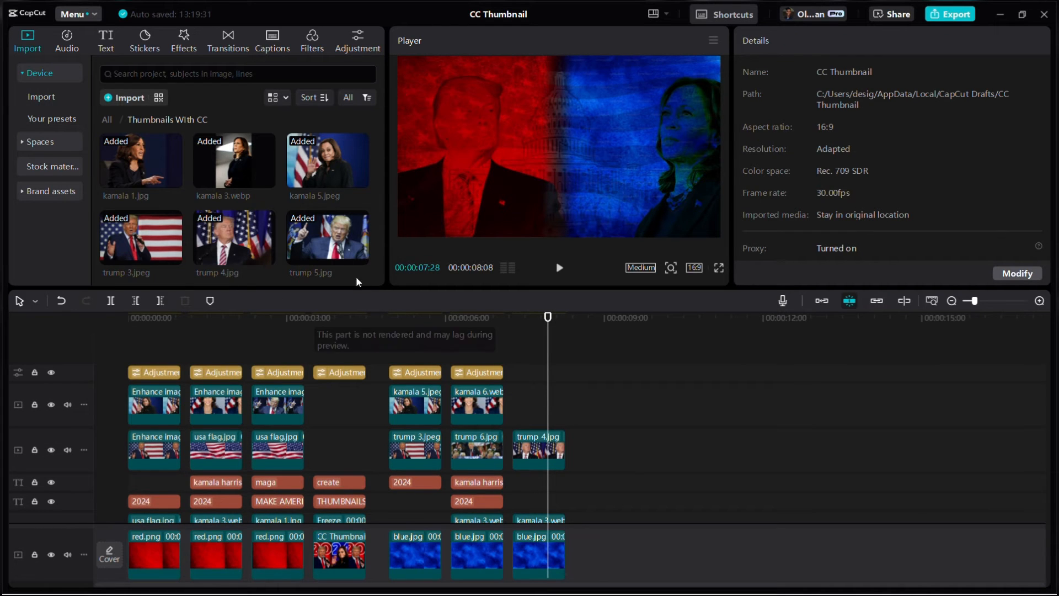
pyautogui.moveTo(325, 232); pyautogui.dragTo(521, 399)
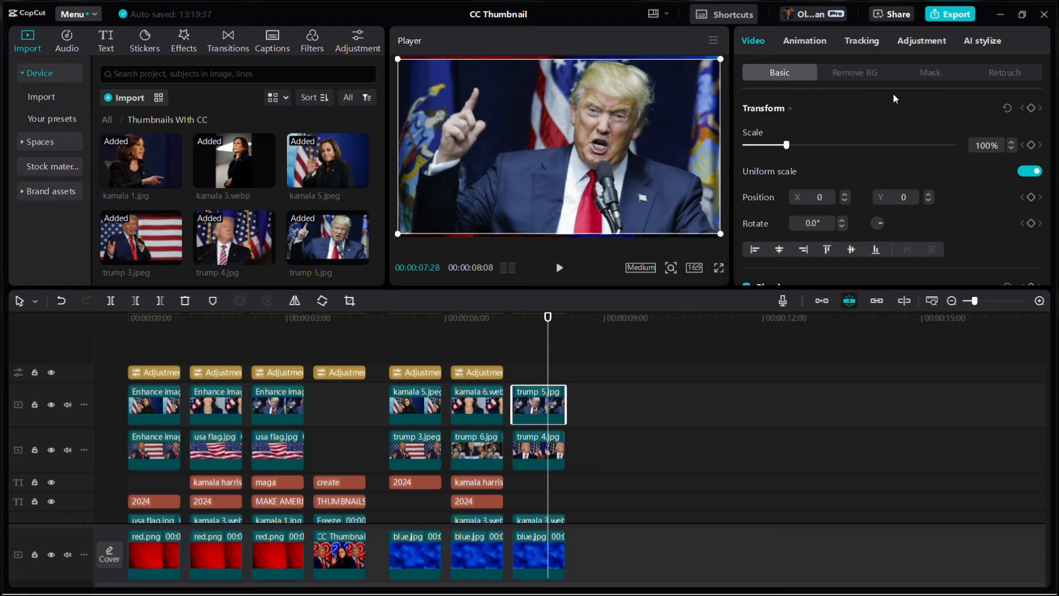
pyautogui.click(852, 76)
pyautogui.click(744, 109)
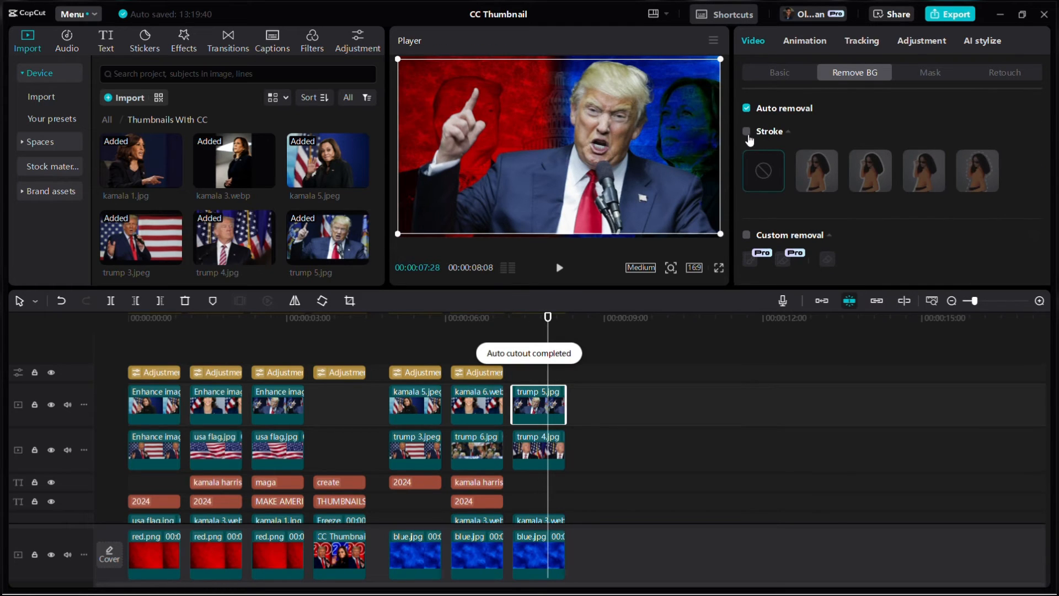
# Step: Apply a solid stroke to the trump 5.jpg cutout with size 20 and opacity 25
pyautogui.click(747, 131)
pyautogui.click(859, 169)
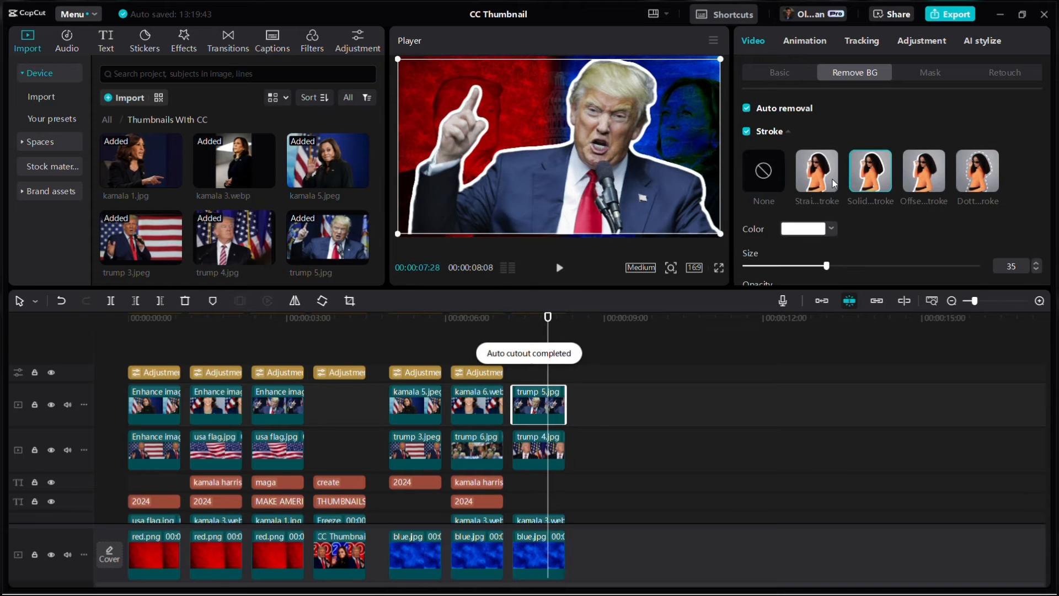
pyautogui.scroll(-1, 833, 180)
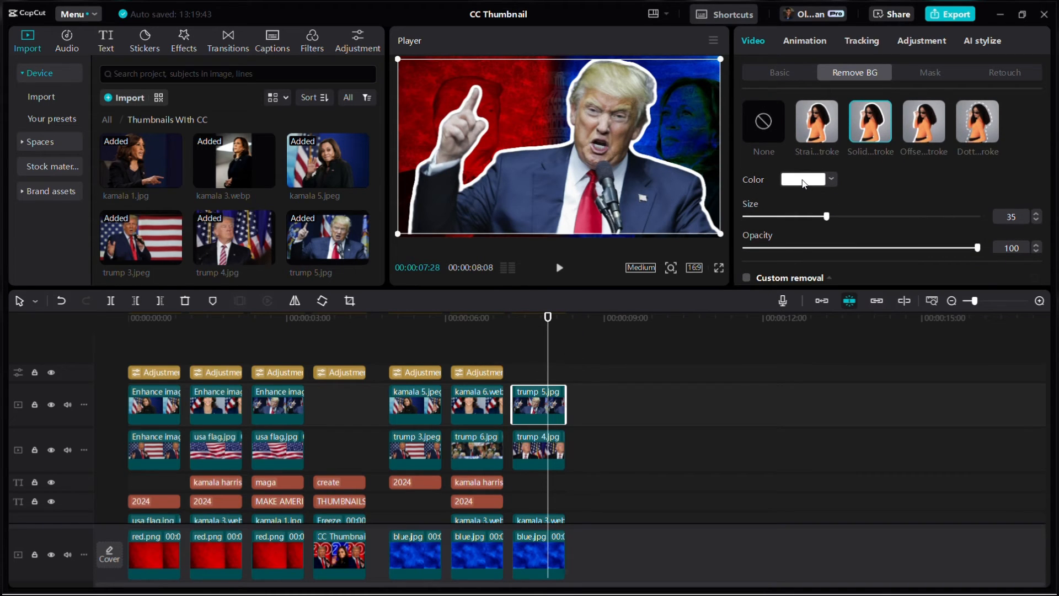
pyautogui.click(799, 249)
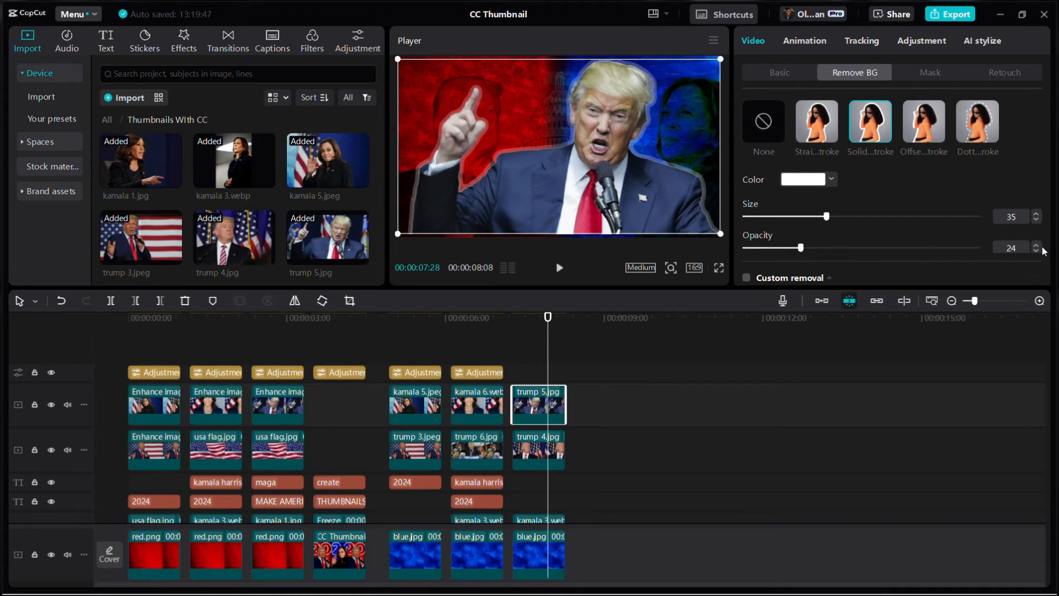
pyautogui.click(787, 216)
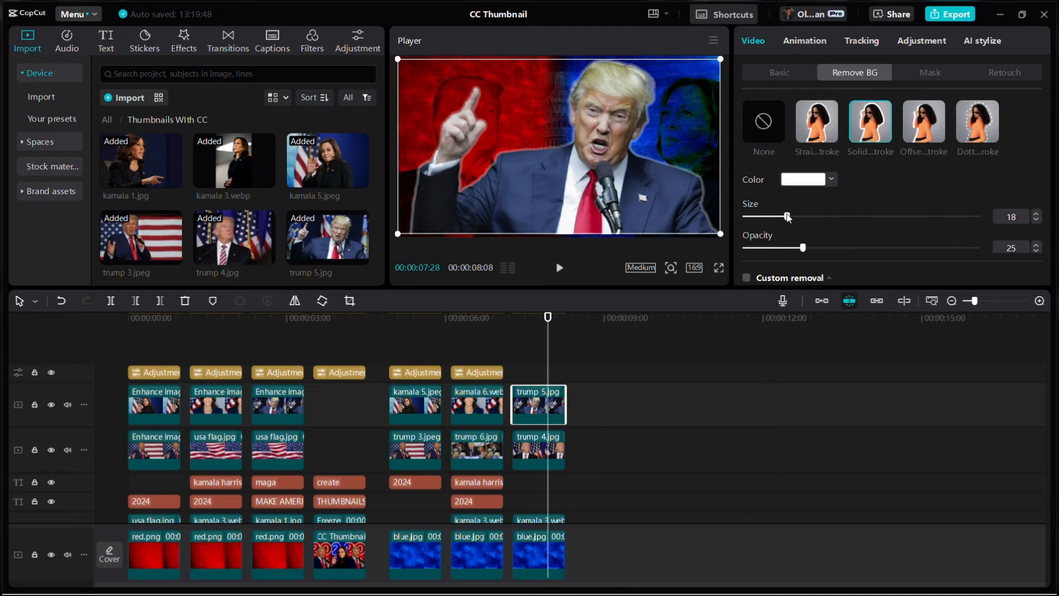
pyautogui.click(1038, 214)
# Step: Change the stroke color of the trump 5.jpg cutout to blue 0074FF
pyautogui.click(803, 180)
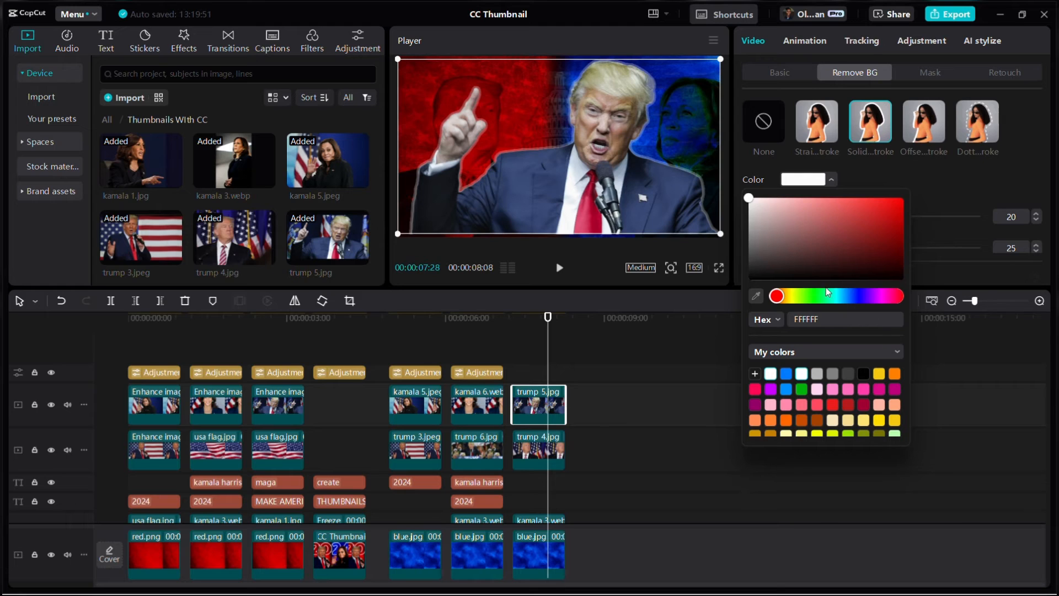
pyautogui.click(866, 296)
pyautogui.moveTo(866, 229); pyautogui.dragTo(971, 151)
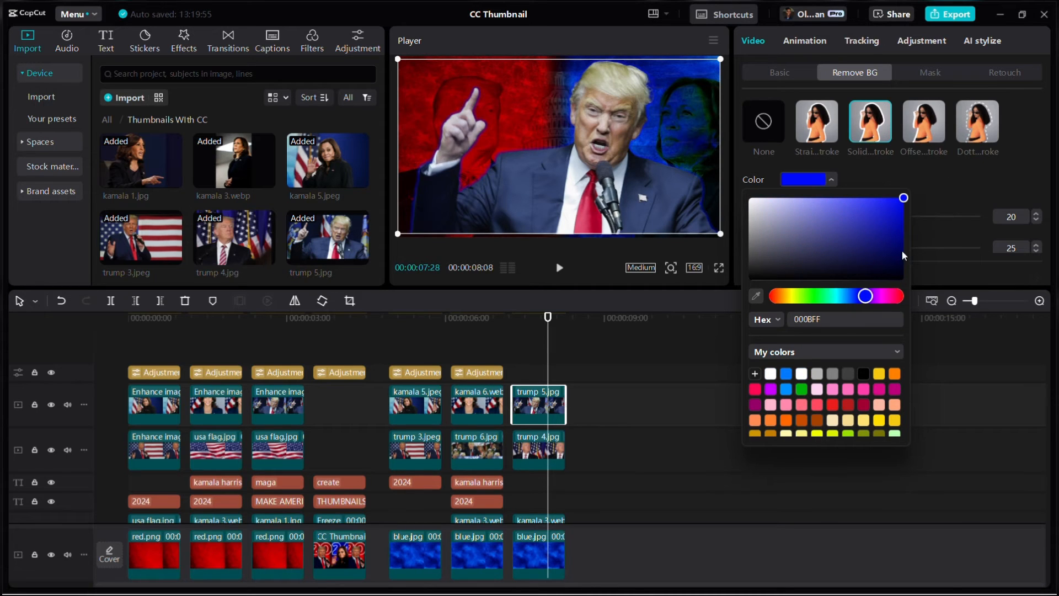
pyautogui.click(856, 297)
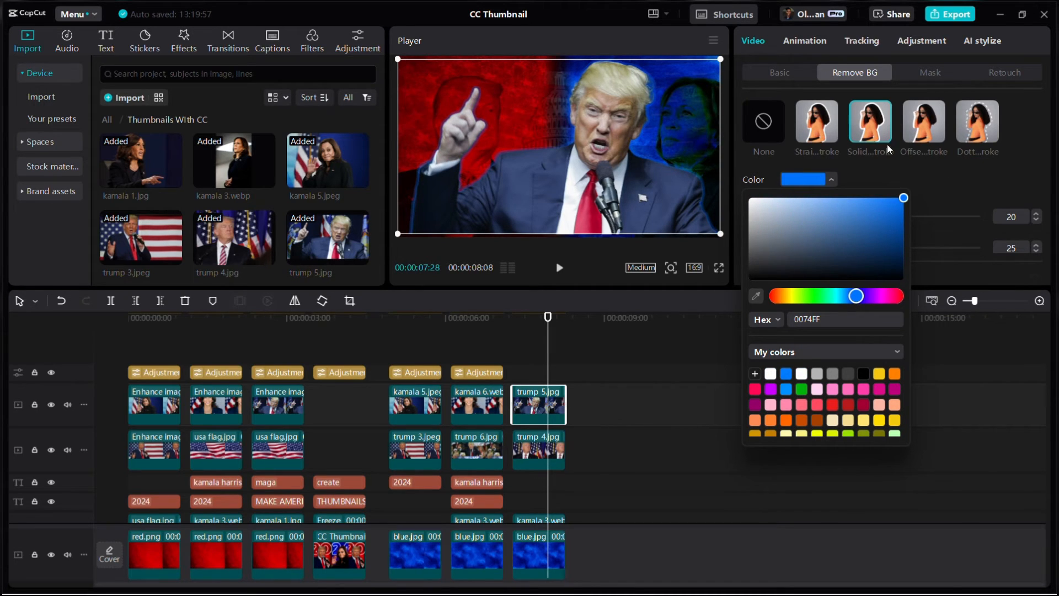
pyautogui.click(962, 175)
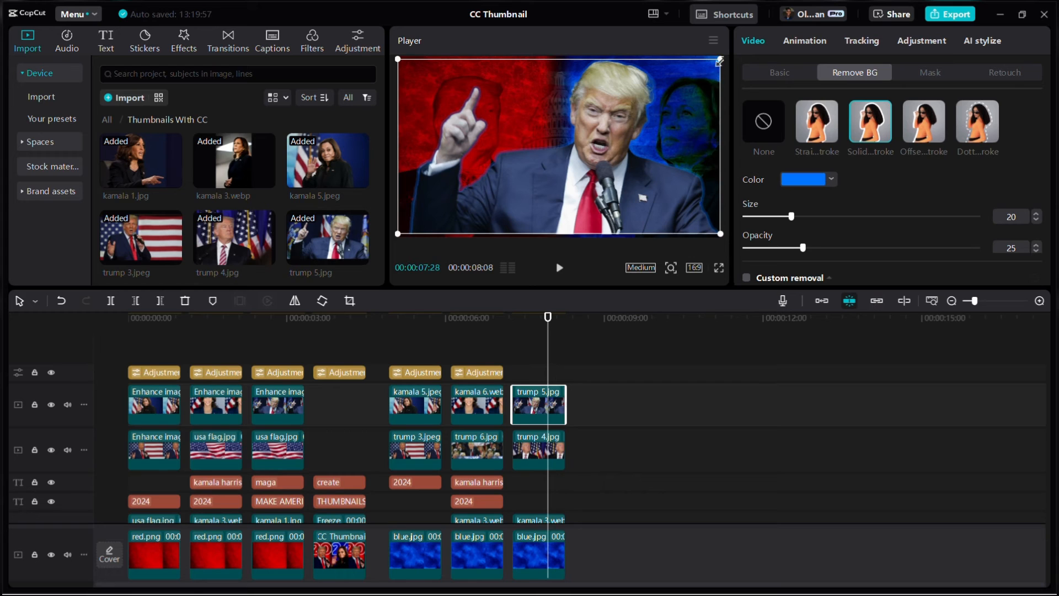
# Step: Shrink the trump 5.jpg cutout slightly and move it down so it rests on the frame's lower edge
pyautogui.moveTo(720, 60); pyautogui.dragTo(700, 76)
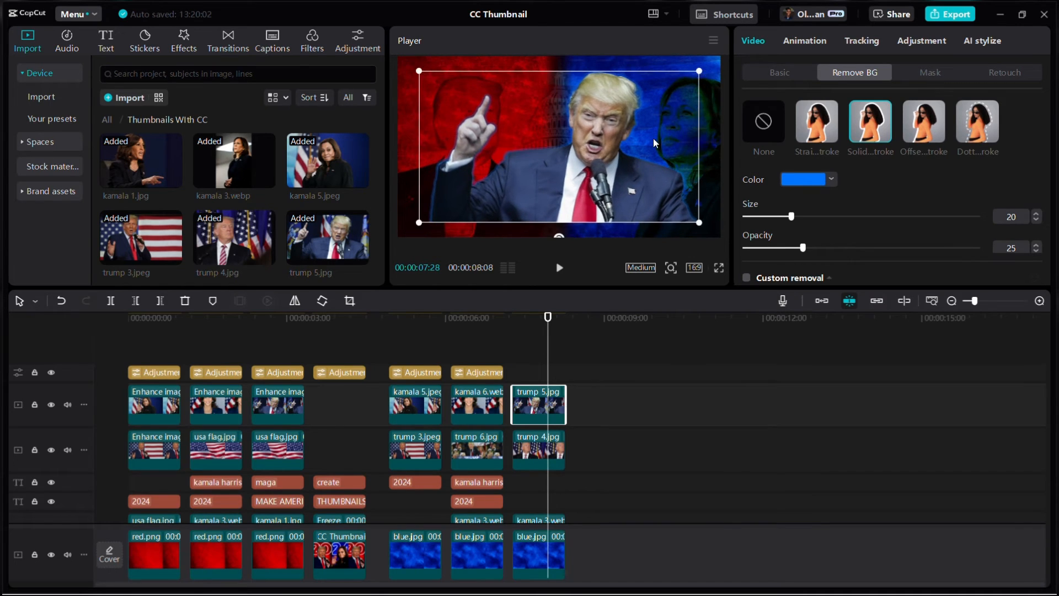
pyautogui.moveTo(654, 138); pyautogui.dragTo(646, 158)
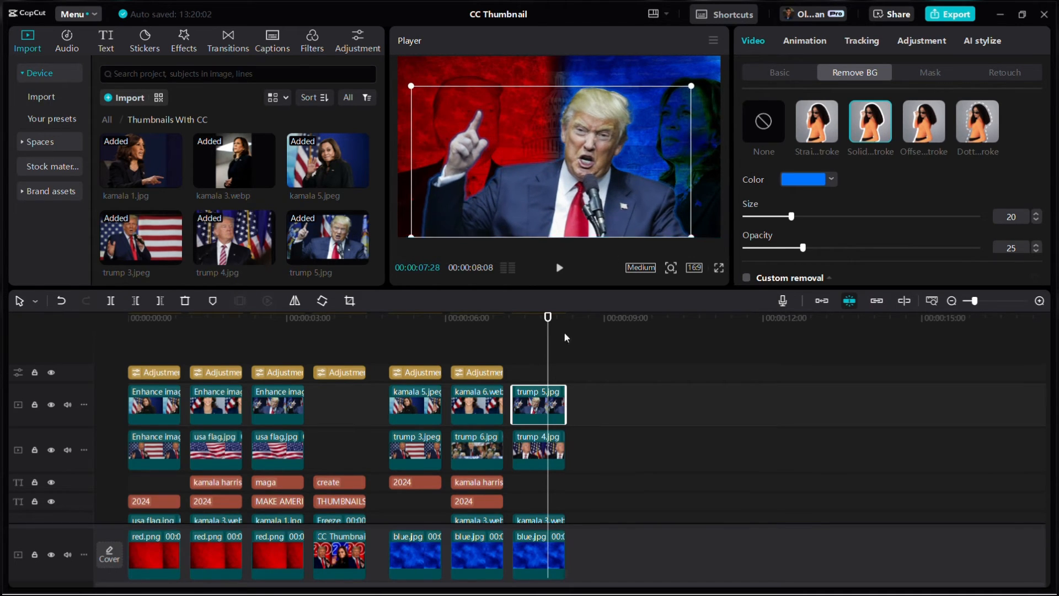
pyautogui.click(525, 349)
pyautogui.scroll(-2, 526, 358)
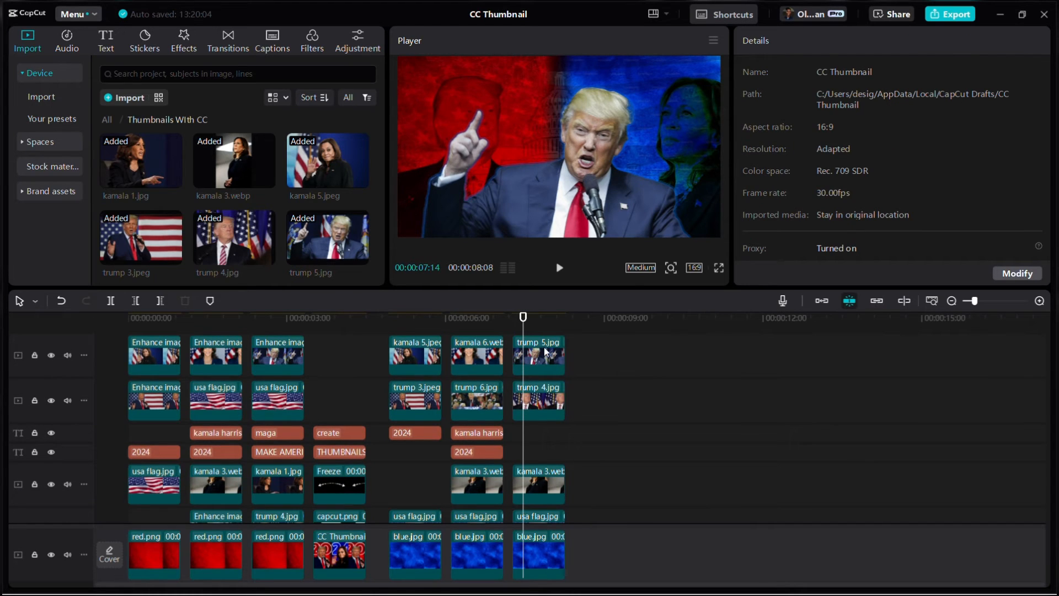
# Step: Check the original MAGA thumbnail and paste a copy of the "kamala harris" text clip into the new one, starting at 00:00:07:08
pyautogui.click(274, 320)
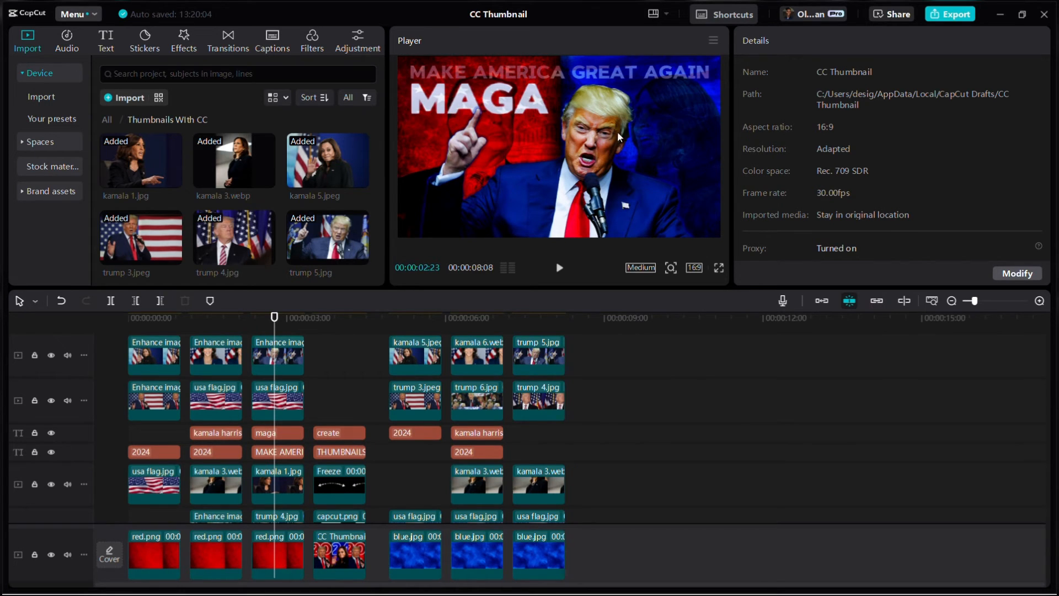
pyautogui.click(551, 326)
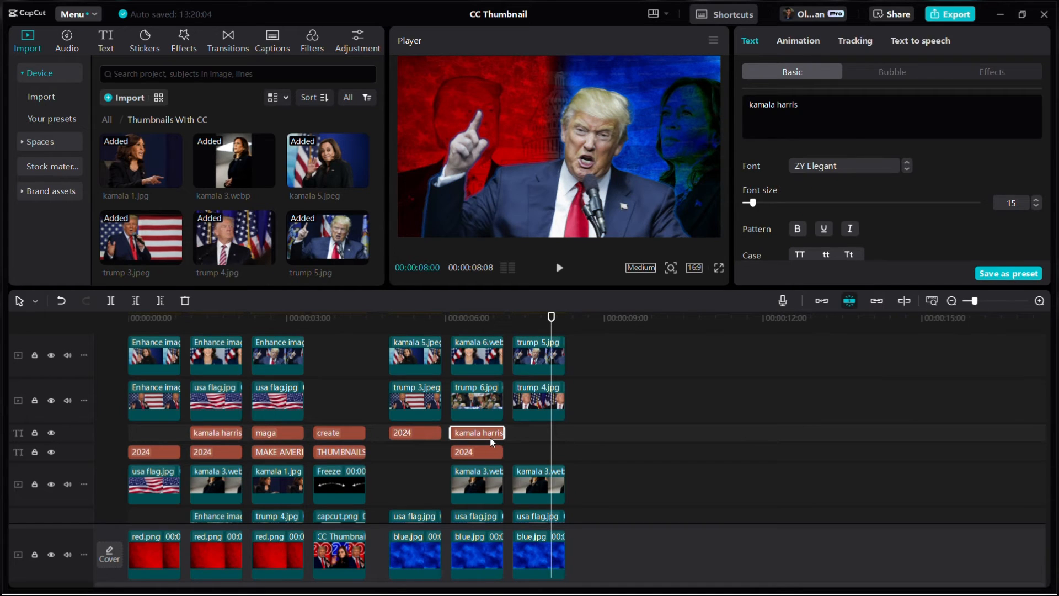
pyautogui.hotkey('ctrl', 'v')
pyautogui.moveTo(573, 435); pyautogui.dragTo(540, 433)
# Step: Replace the copied title's text with "make america grerat again"
pyautogui.tripleClick(835, 106)
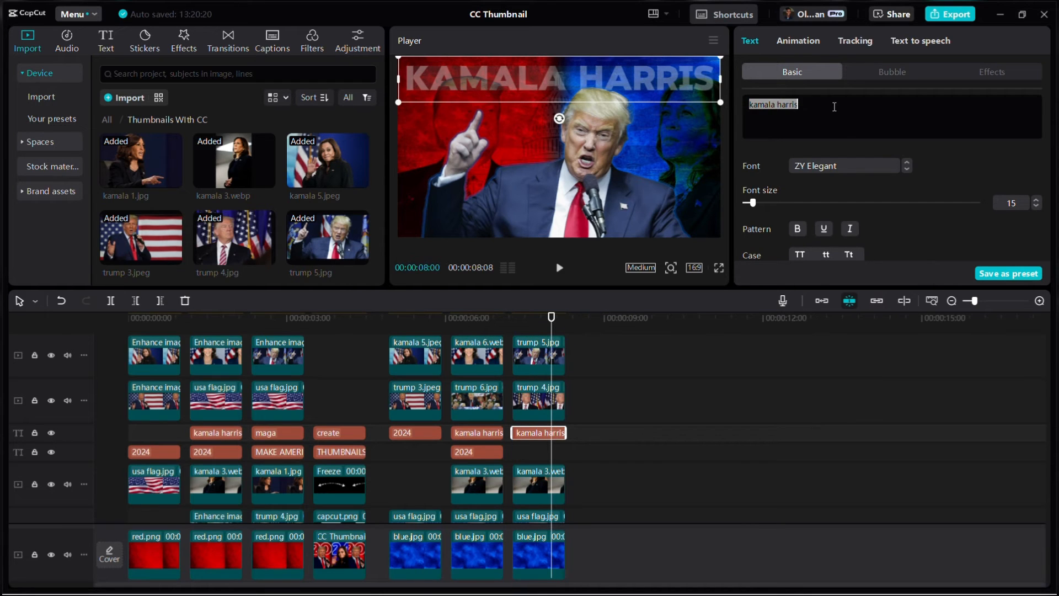
pyautogui.write('make ame')
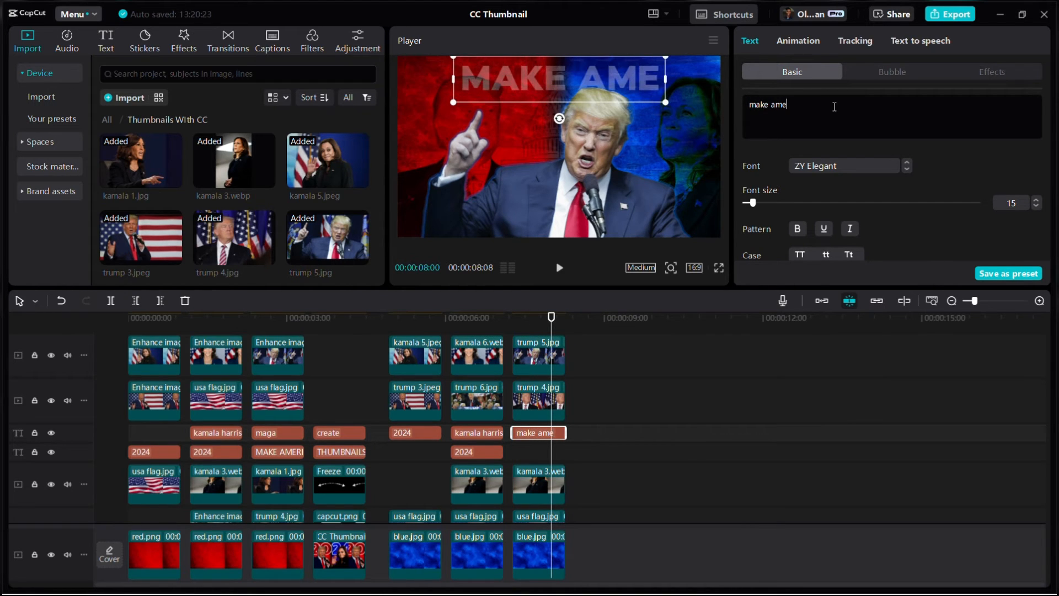
pyautogui.write('rica grerat')
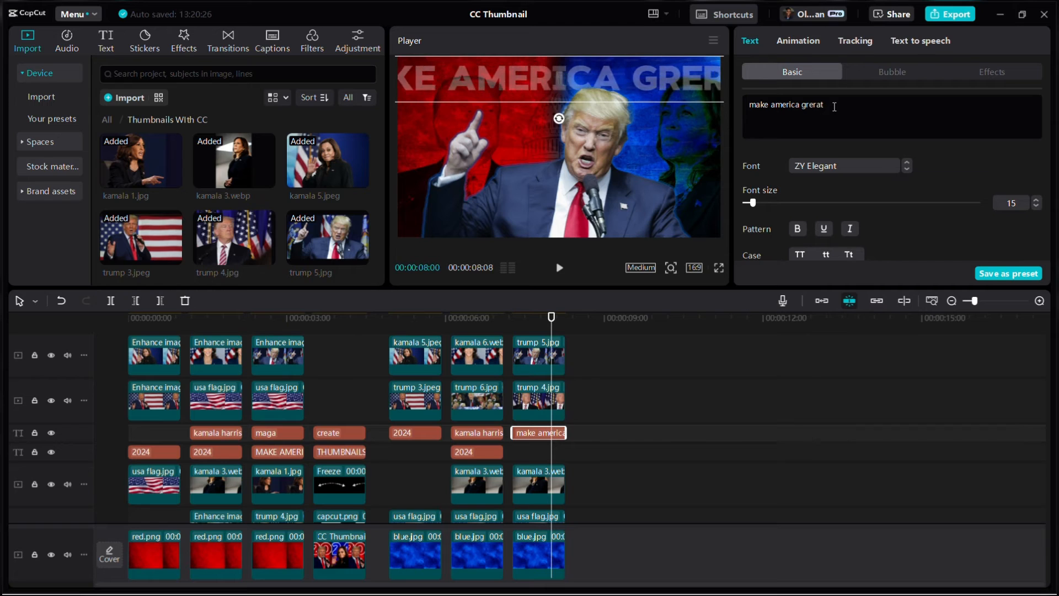
pyautogui.write(' again')
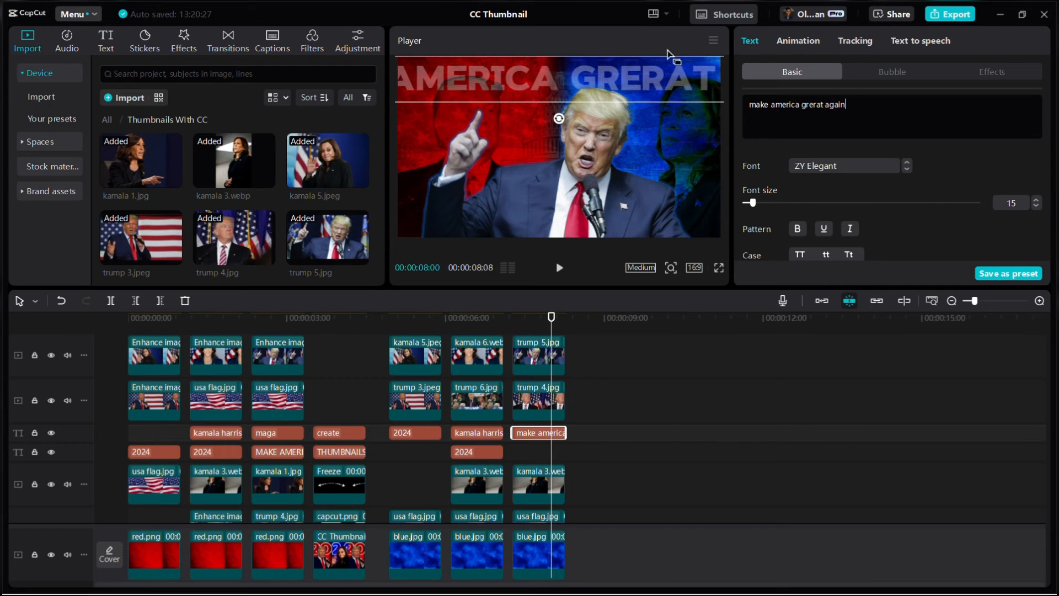
# Step: Scale the slogan text down to span the frame's width and align it along the frame's upper edge
pyautogui.moveTo(683, 84); pyautogui.dragTo(574, 110)
pyautogui.scroll(-3, 676, 105)
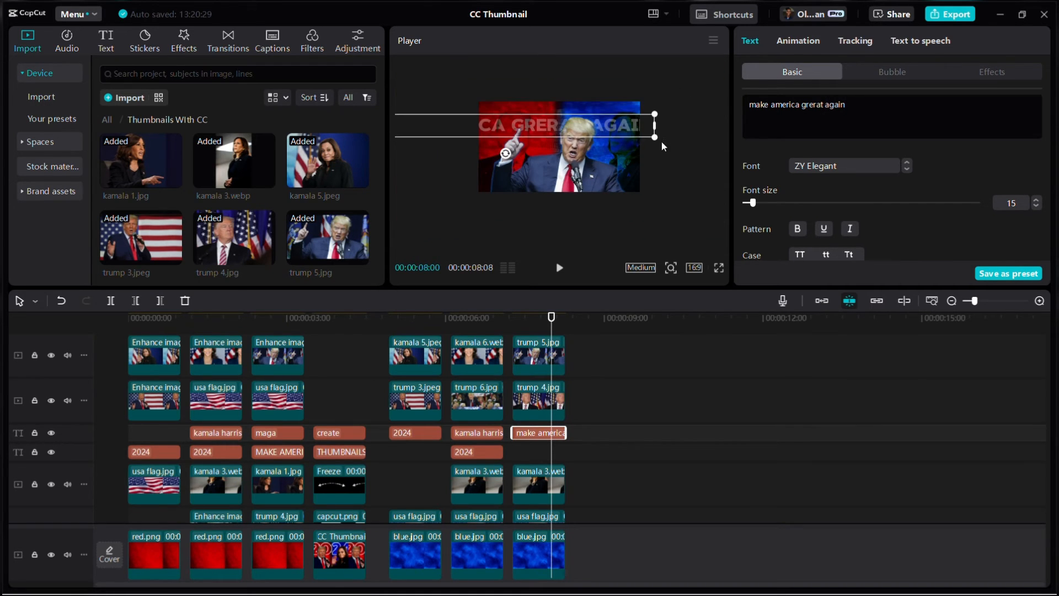
pyautogui.moveTo(656, 136); pyautogui.dragTo(595, 114)
pyautogui.scroll(3, 595, 115)
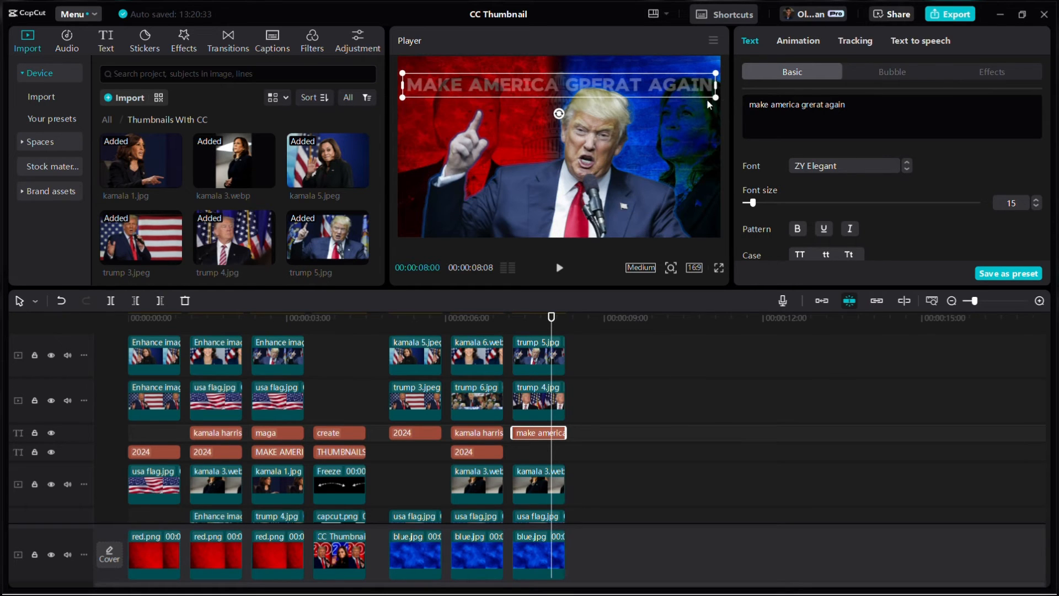
pyautogui.moveTo(705, 93); pyautogui.dragTo(674, 81)
pyautogui.click(518, 326)
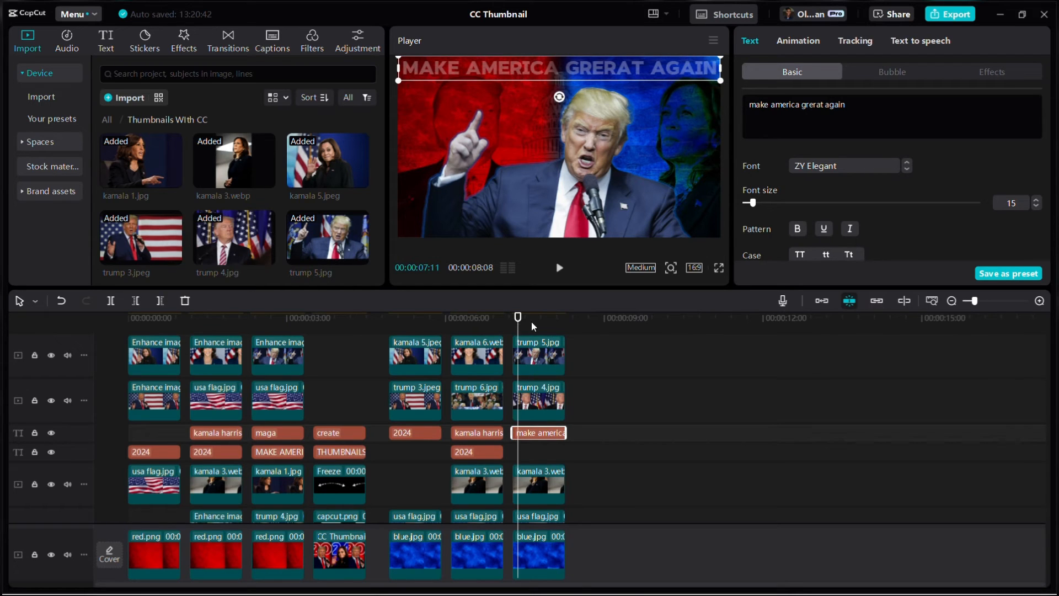
# Step: Move the slogan text clip to the lower text track and paste a copy of it on the track above
pyautogui.click(533, 327)
pyautogui.click(537, 454)
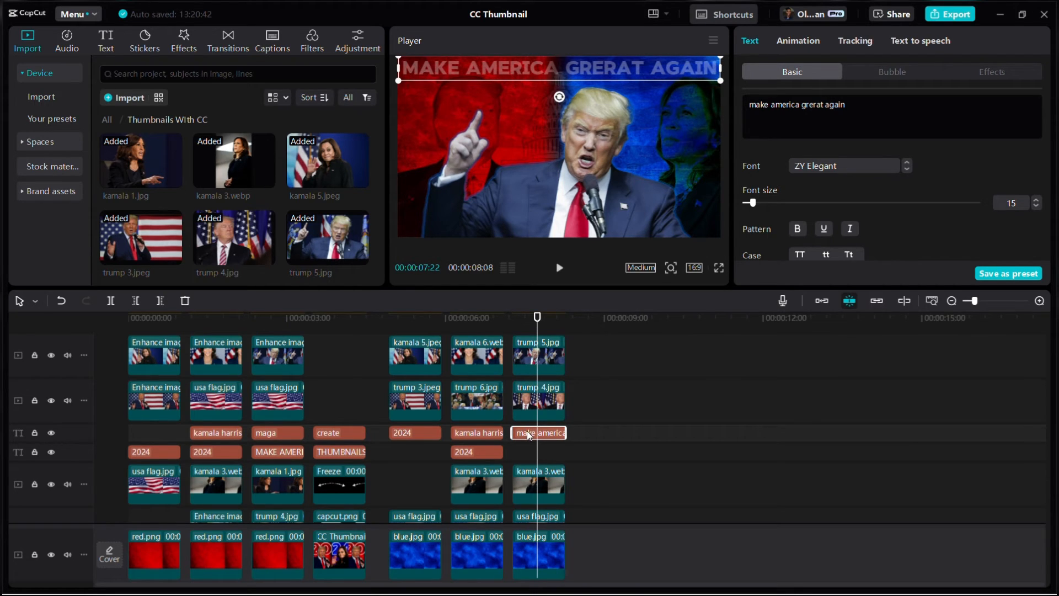
pyautogui.moveTo(528, 434)
pyautogui.mouseDown()
pyautogui.moveTo(533, 477)
pyautogui.moveTo(524, 453)
pyautogui.mouseUp()
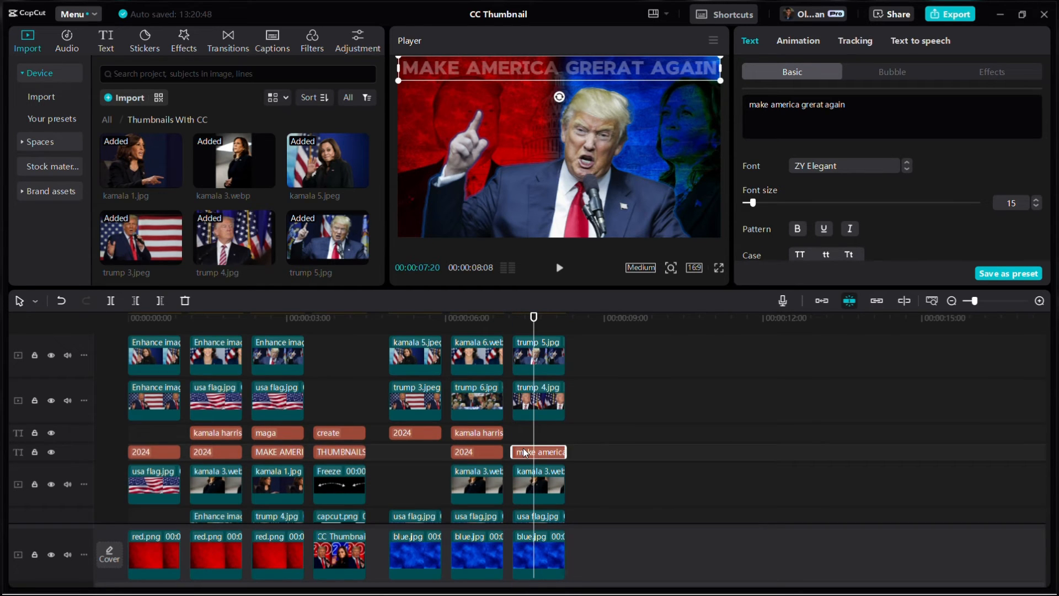
pyautogui.hotkey('ctrl', 'v')
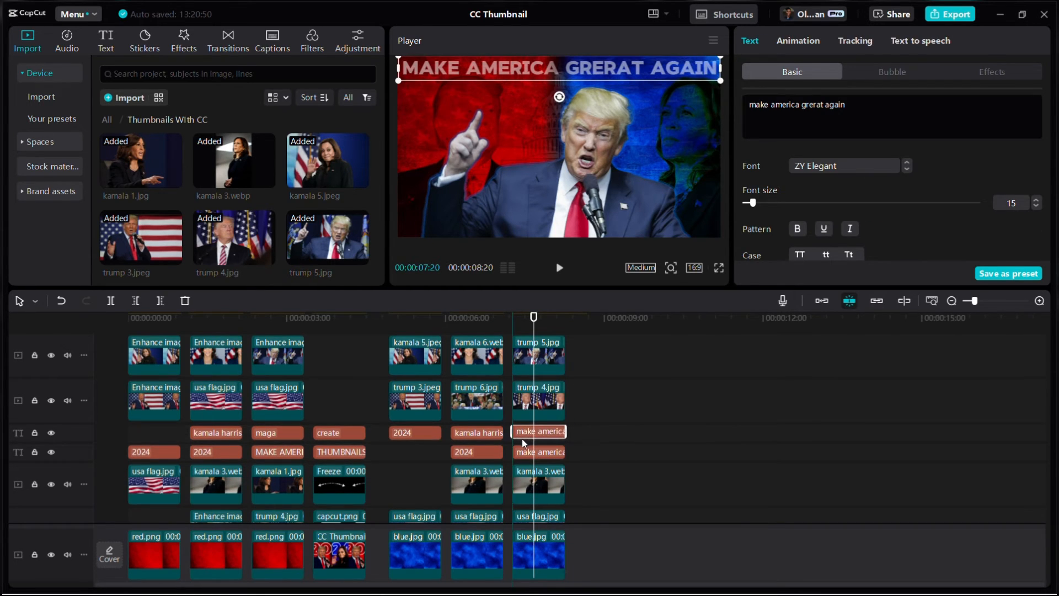
# Step: Change the copied text to "maga", then enlarge it and place it beneath the slogan's left half
pyautogui.moveTo(621, 80); pyautogui.dragTo(637, 107)
pyautogui.tripleClick(860, 114)
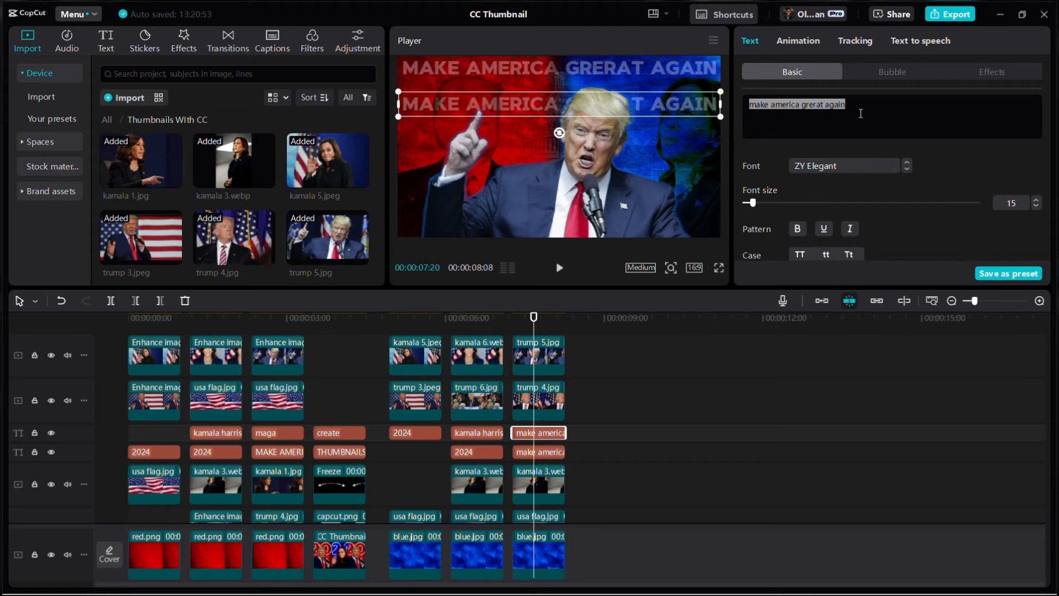
pyautogui.write('maga')
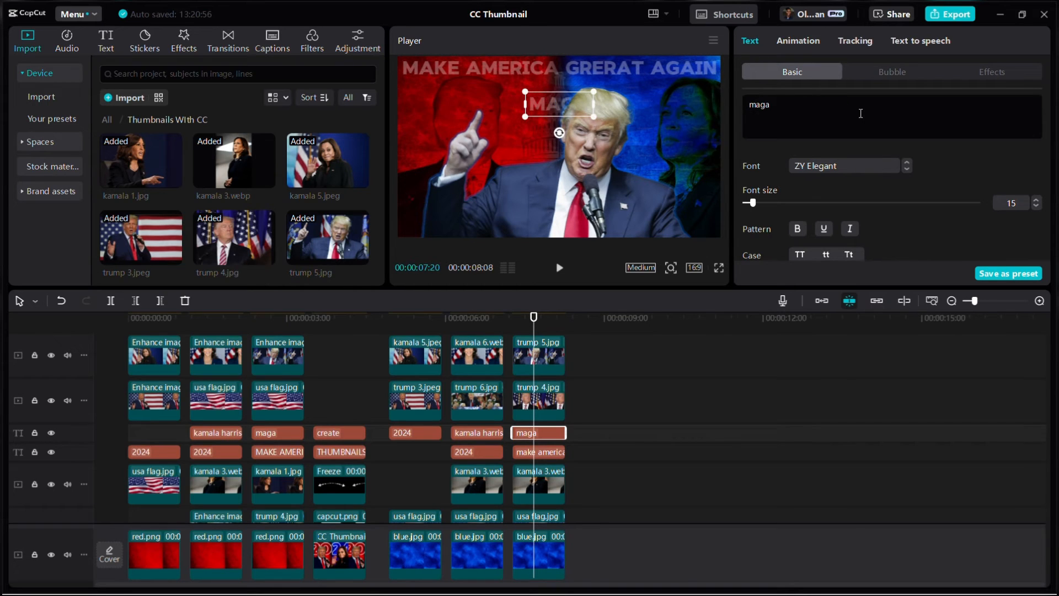
pyautogui.moveTo(594, 116); pyautogui.dragTo(555, 126)
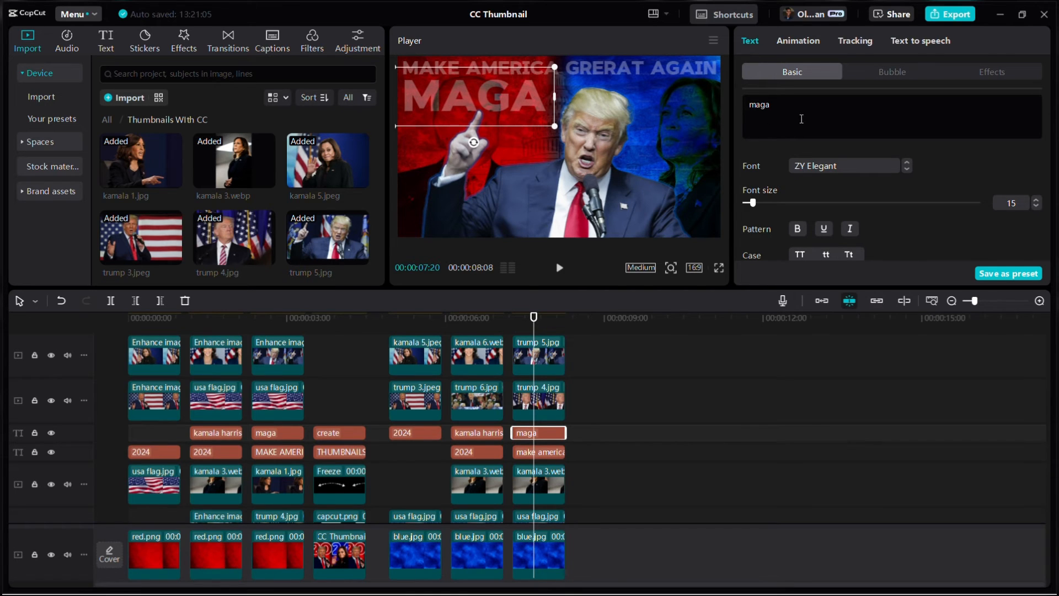
# Step: Enable Glow on the MAGA text with the second, non-Pro style and set its blend opacity to 73%
pyautogui.scroll(-6, 773, 188)
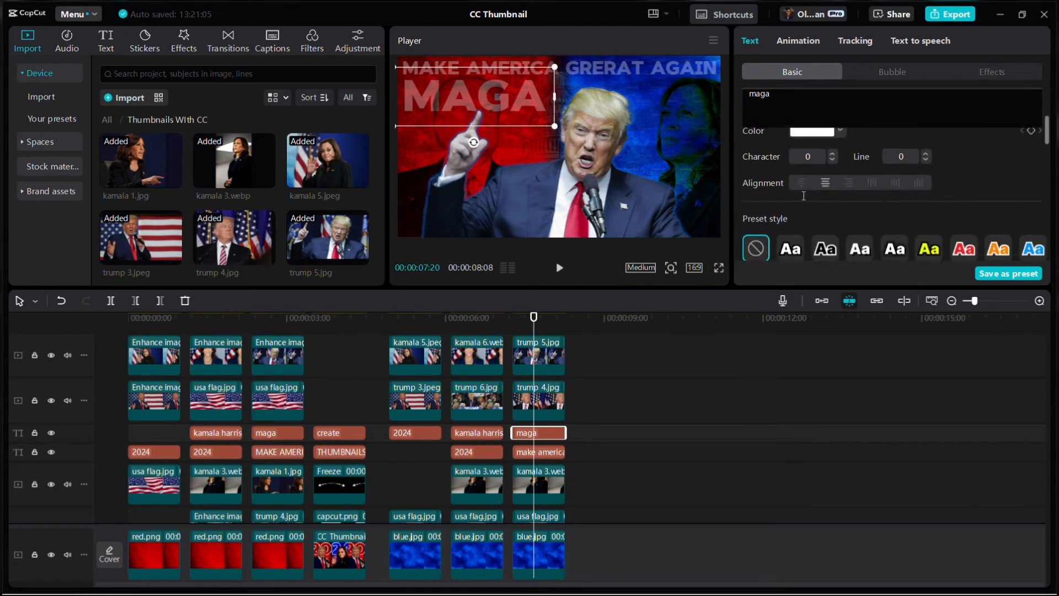
pyautogui.scroll(-8, 794, 185)
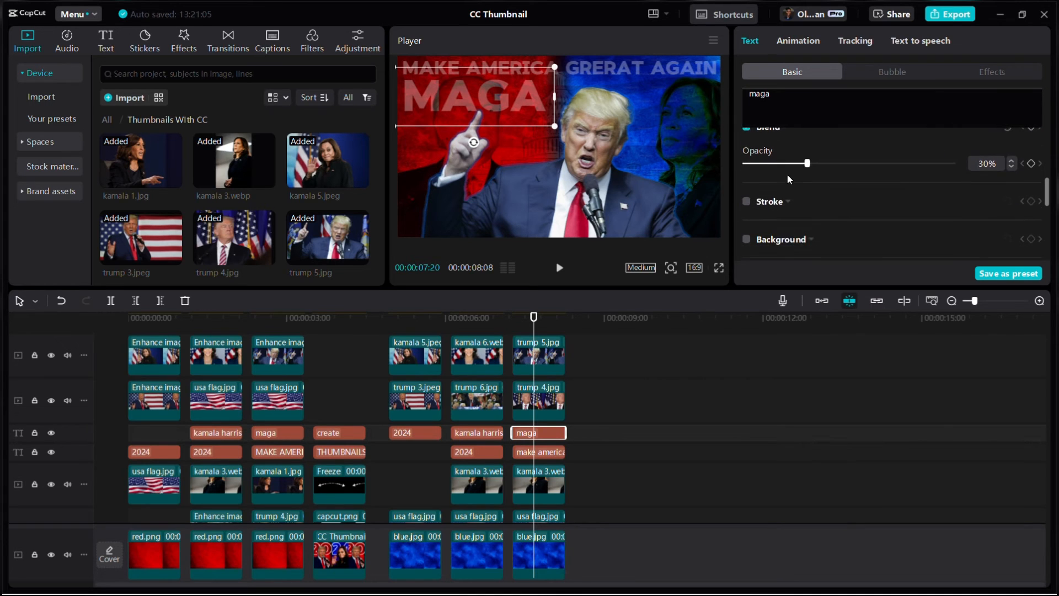
pyautogui.scroll(1, 767, 161)
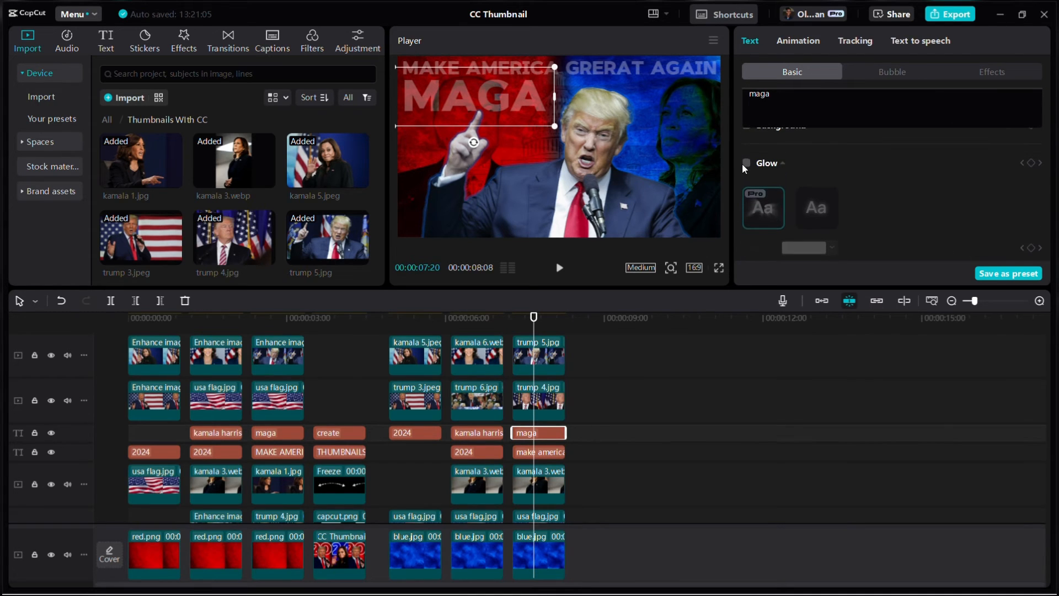
pyautogui.click(746, 163)
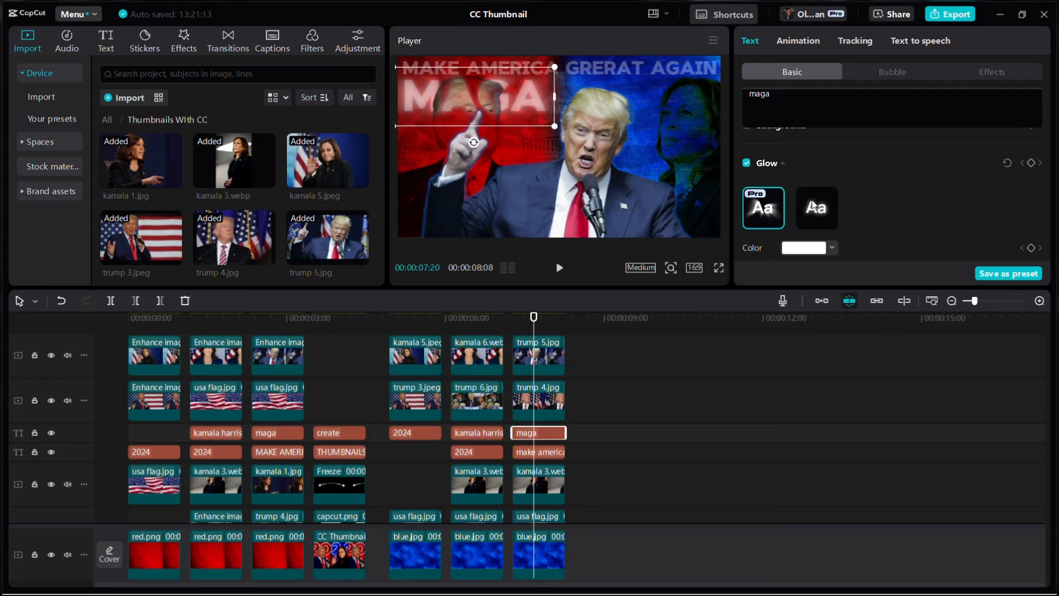
pyautogui.click(813, 205)
pyautogui.scroll(5, 811, 205)
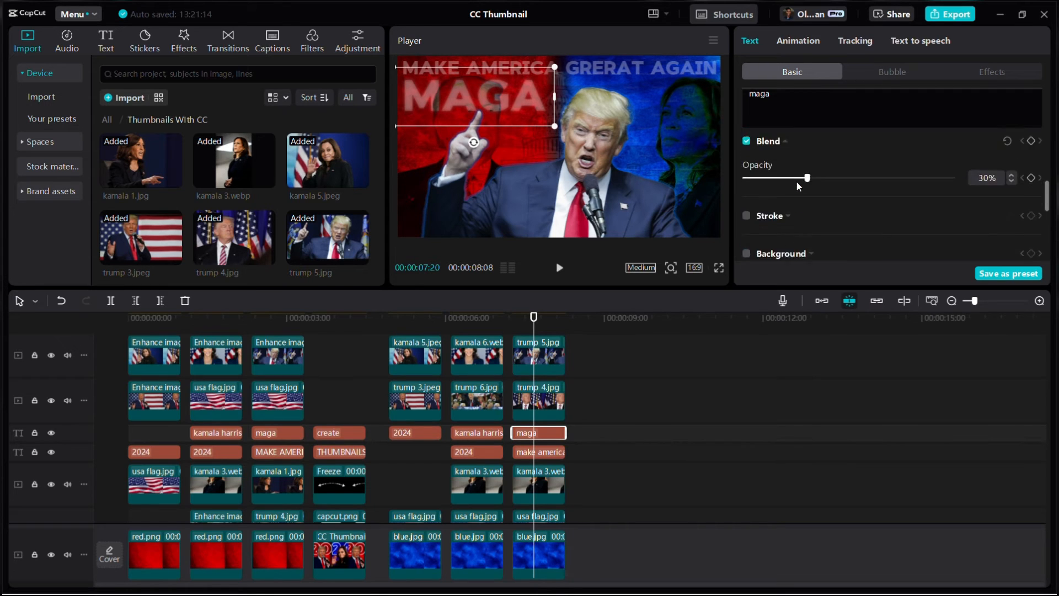
pyautogui.scroll(-1, 820, 202)
pyautogui.moveTo(808, 223); pyautogui.dragTo(897, 222)
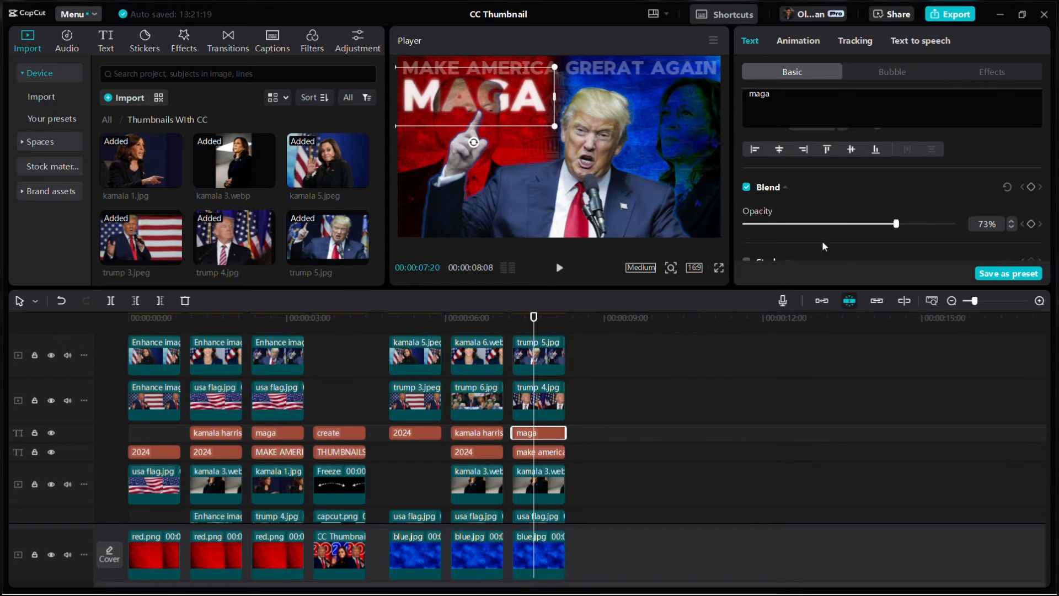
# Step: Examine the new MAGA thumbnail's layer stack and compare its look with the original MAGA thumbnail
pyautogui.scroll(2, 557, 403)
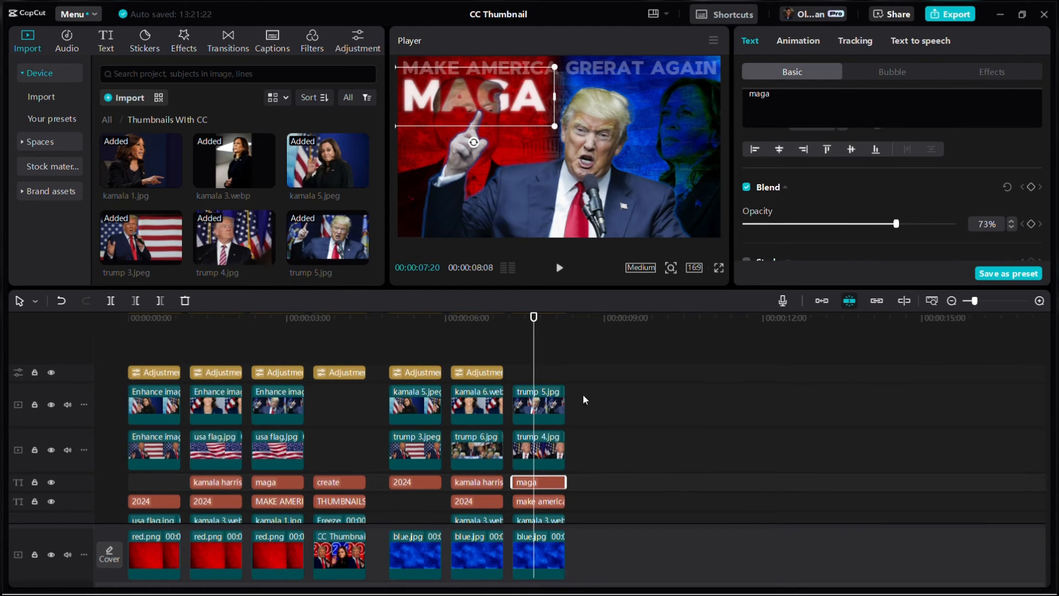
pyautogui.click(545, 347)
pyautogui.scroll(-1, 545, 346)
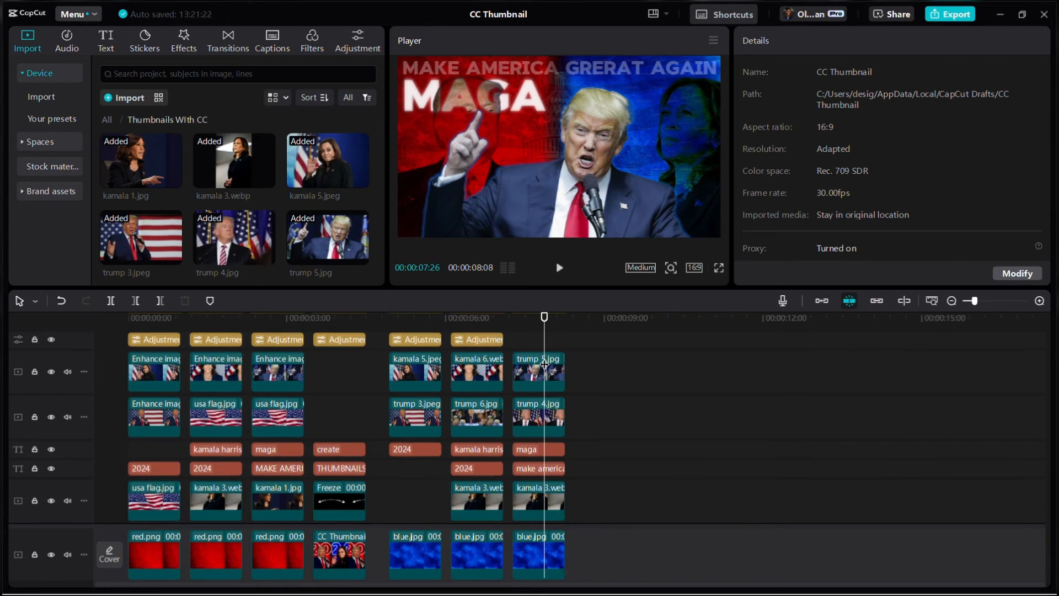
pyautogui.click(535, 420)
pyautogui.scroll(-3, 534, 417)
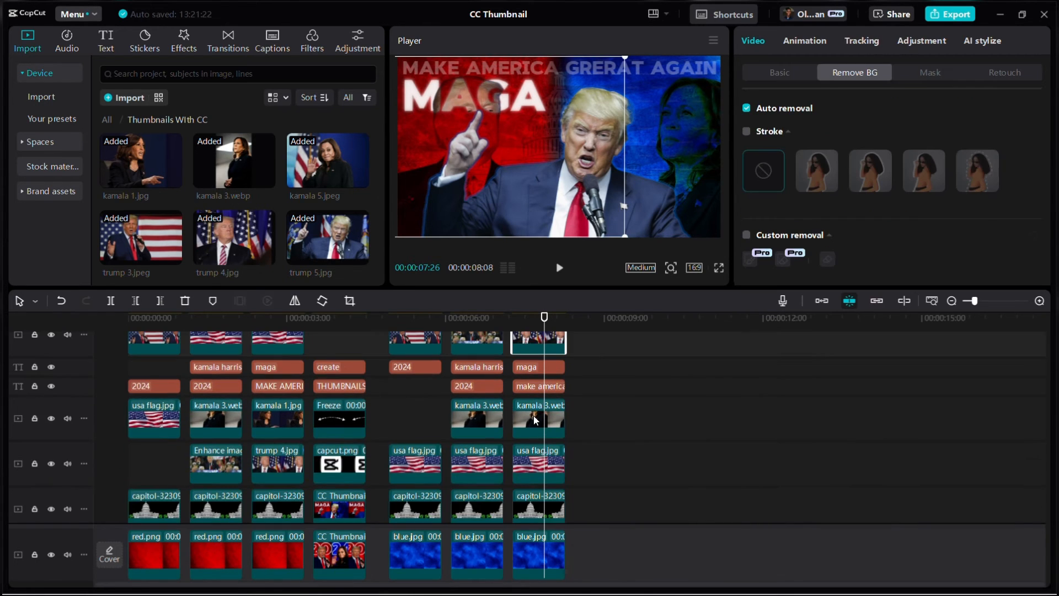
pyautogui.scroll(2, 534, 411)
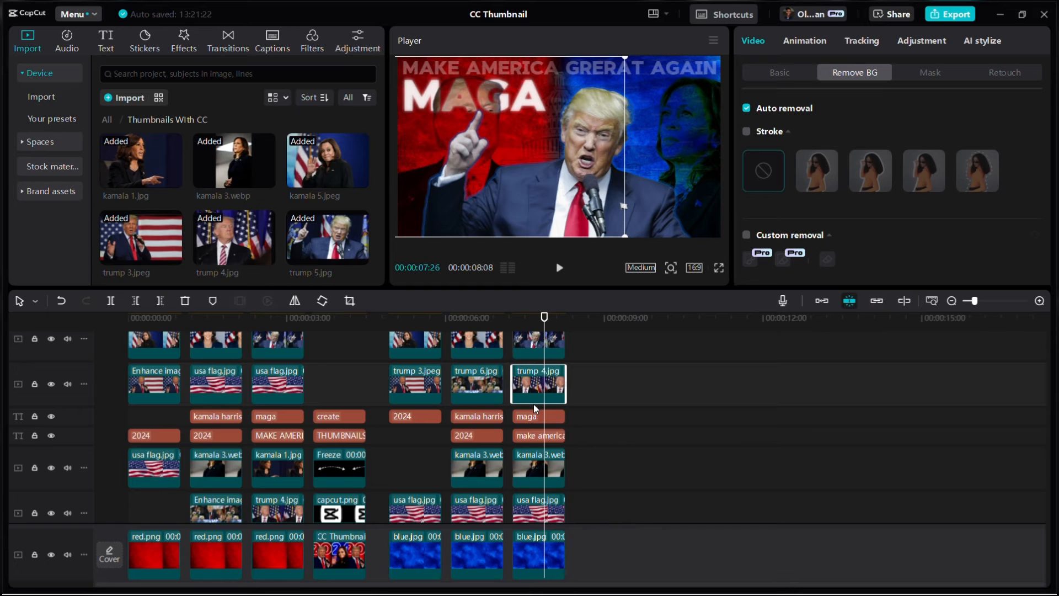
pyautogui.scroll(2, 534, 404)
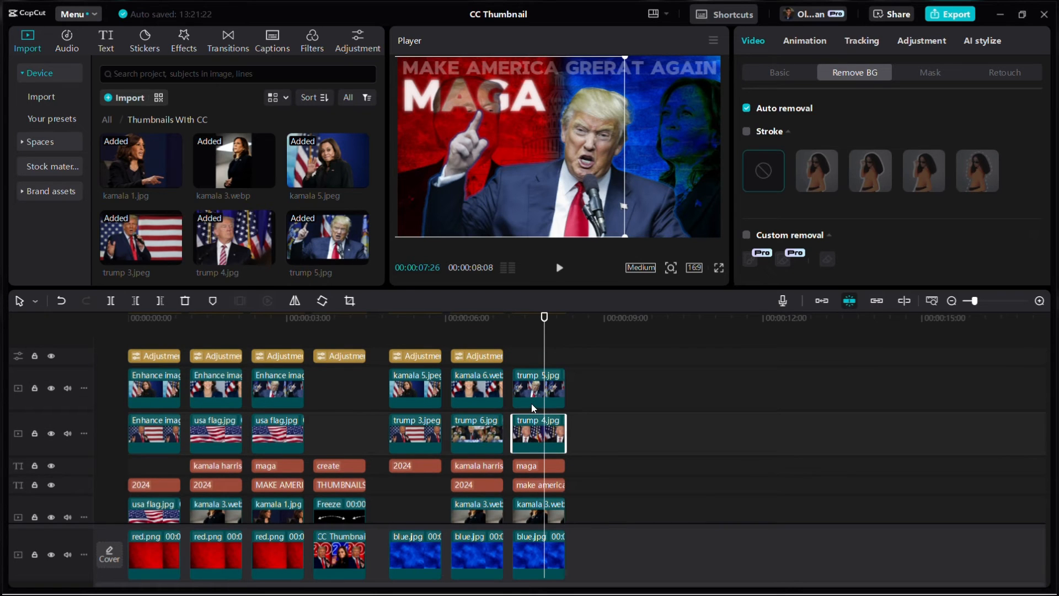
pyautogui.click(271, 336)
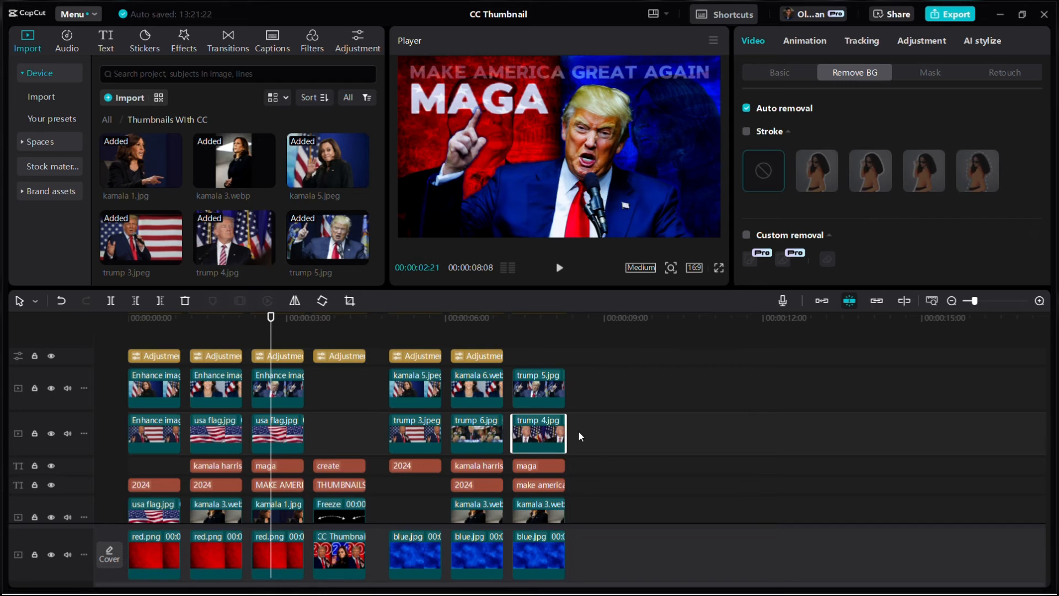
# Step: Swap the new thumbnail's trump 4.jpg and usa flag.jpg clips so the flag lies directly beneath trump 5.jpg and above the texts
pyautogui.scroll(-3, 538, 462)
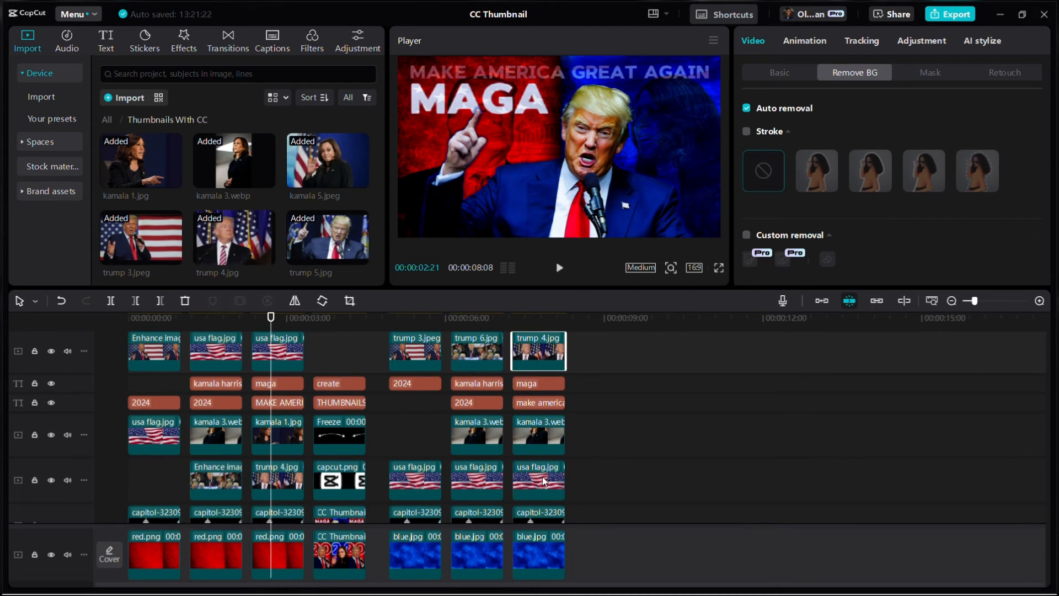
pyautogui.moveTo(545, 482)
pyautogui.mouseDown()
pyautogui.moveTo(558, 361)
pyautogui.moveTo(542, 349)
pyautogui.moveTo(564, 463)
pyautogui.moveTo(545, 493)
pyautogui.moveTo(540, 485)
pyautogui.mouseUp()
pyautogui.click(538, 348)
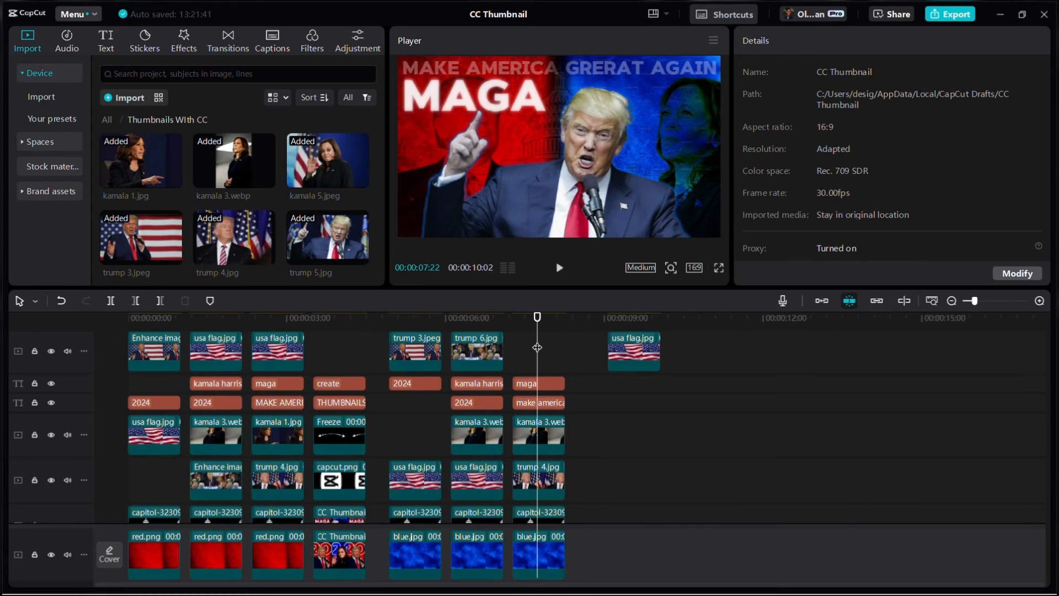
pyautogui.moveTo(631, 354); pyautogui.dragTo(543, 366)
pyautogui.scroll(2, 546, 376)
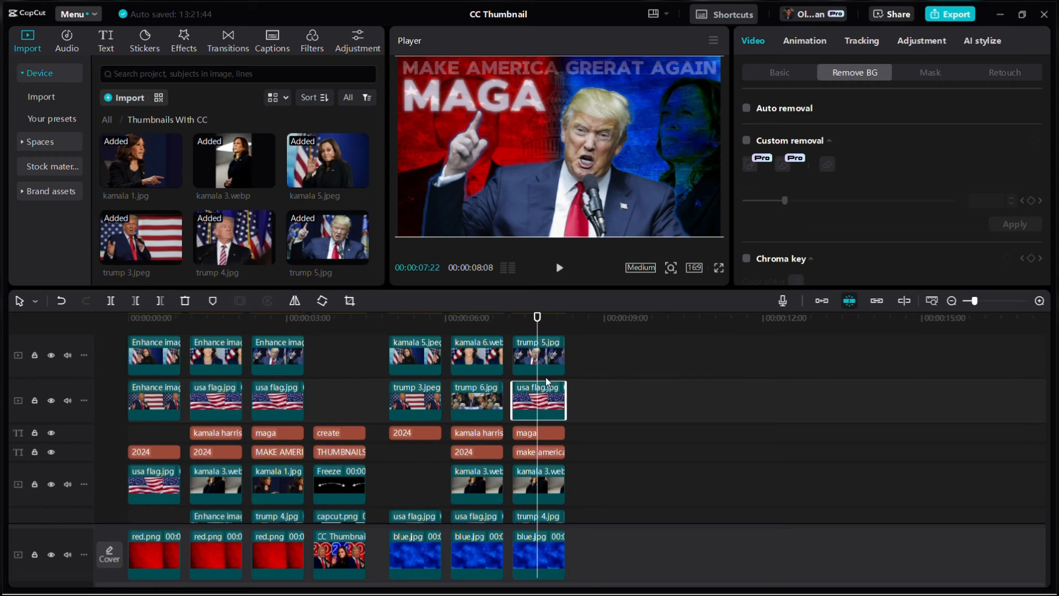
# Step: Check against the original MAGA thumbnail, then copy the new Kamala thumbnail's adjustment clip and align the copy above trump 5.jpg
pyautogui.click(277, 327)
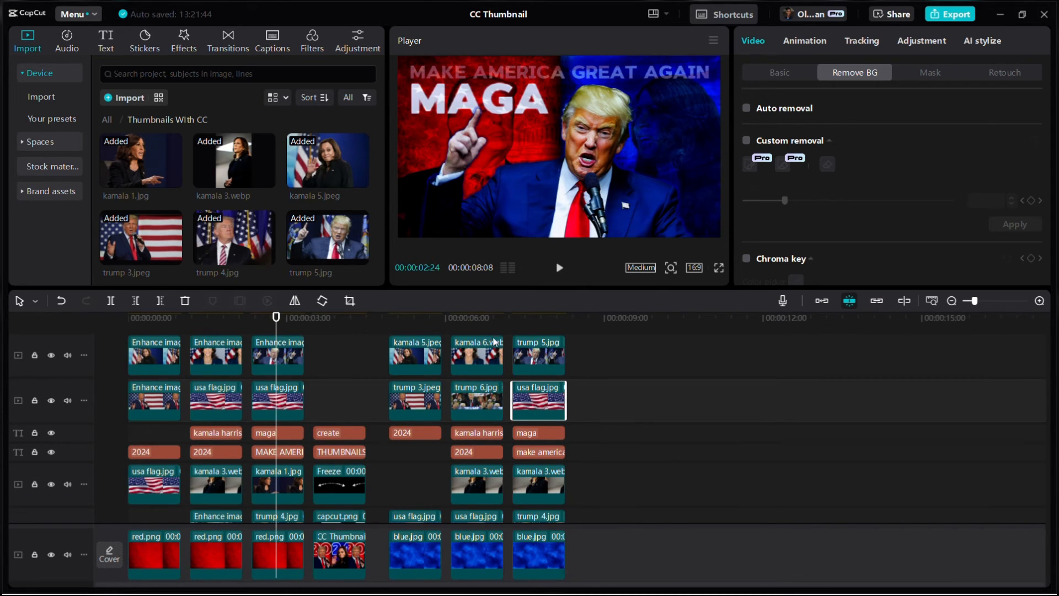
pyautogui.click(533, 322)
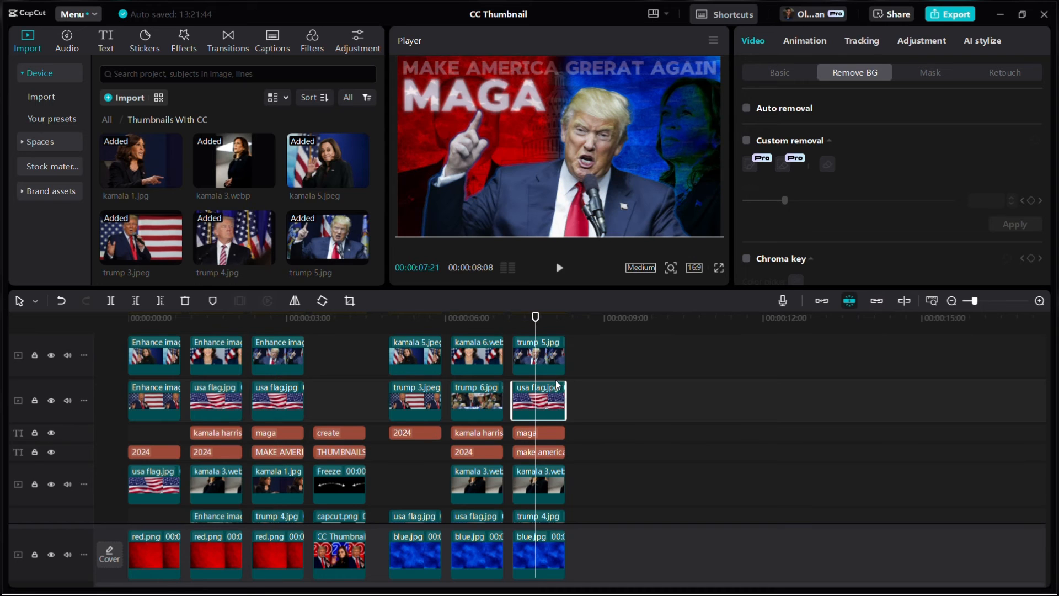
pyautogui.scroll(2, 548, 386)
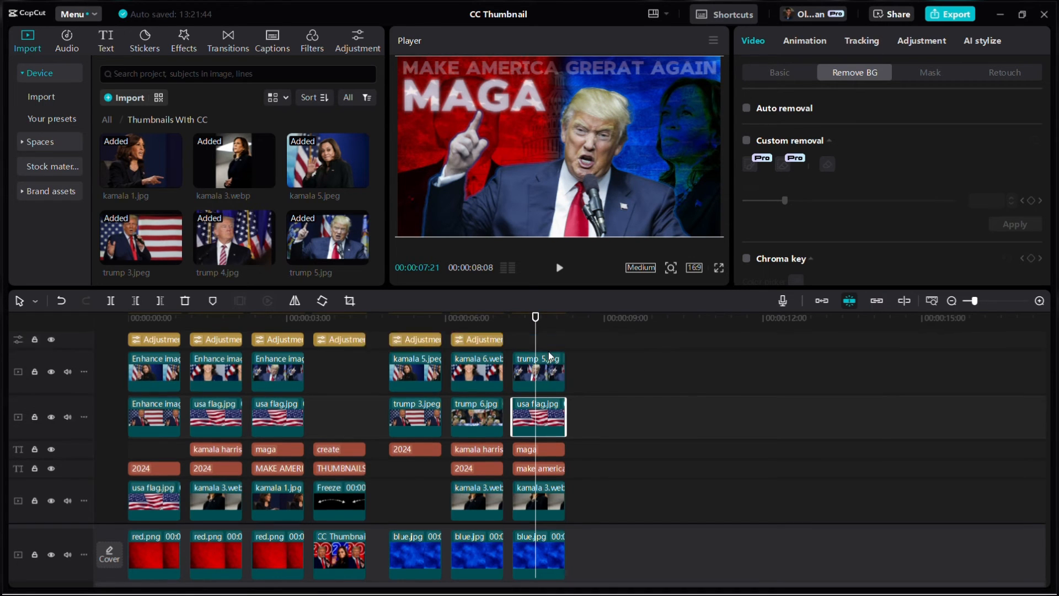
pyautogui.click(548, 352)
pyautogui.click(480, 375)
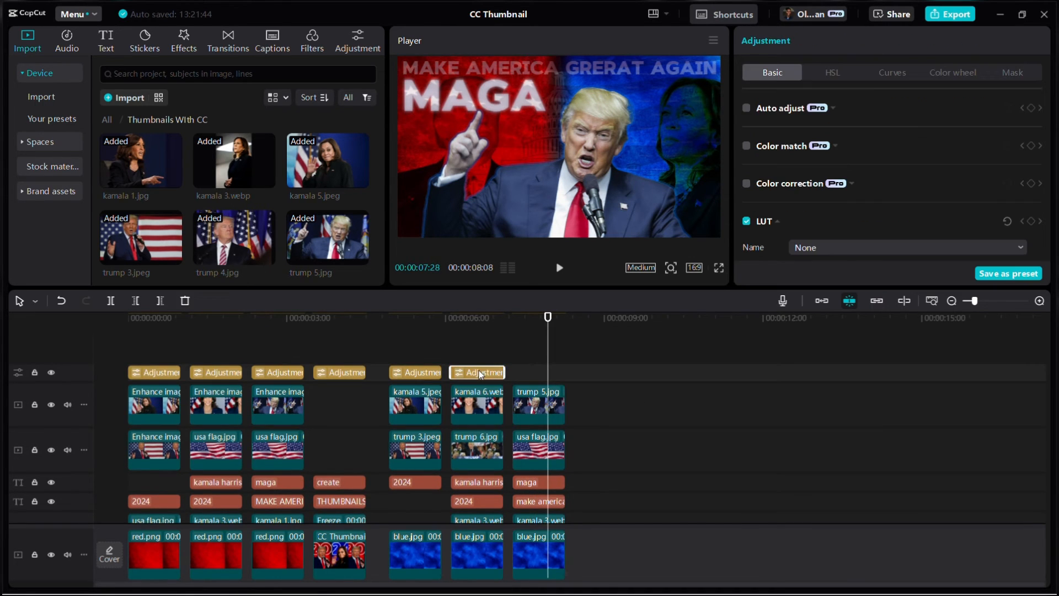
pyautogui.hotkey('ctrl', 'c')
pyautogui.hotkey('ctrl', 'v')
pyautogui.moveTo(562, 371); pyautogui.dragTo(535, 373)
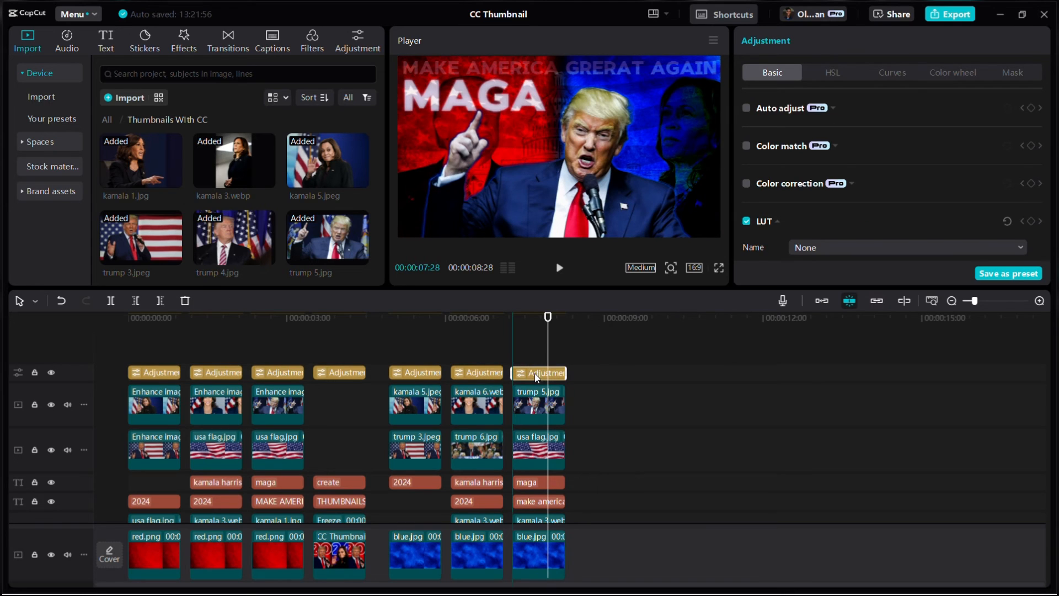
# Step: Raise the blend opacity of the "make america grerat again" text to about 47%
pyautogui.click(525, 333)
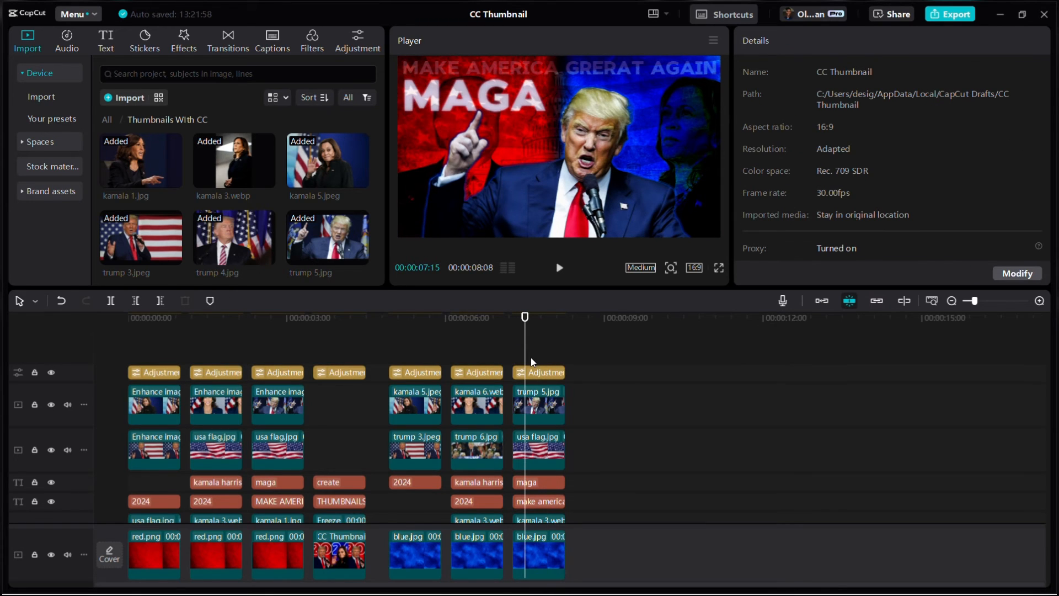
pyautogui.click(536, 501)
pyautogui.scroll(-5, 825, 196)
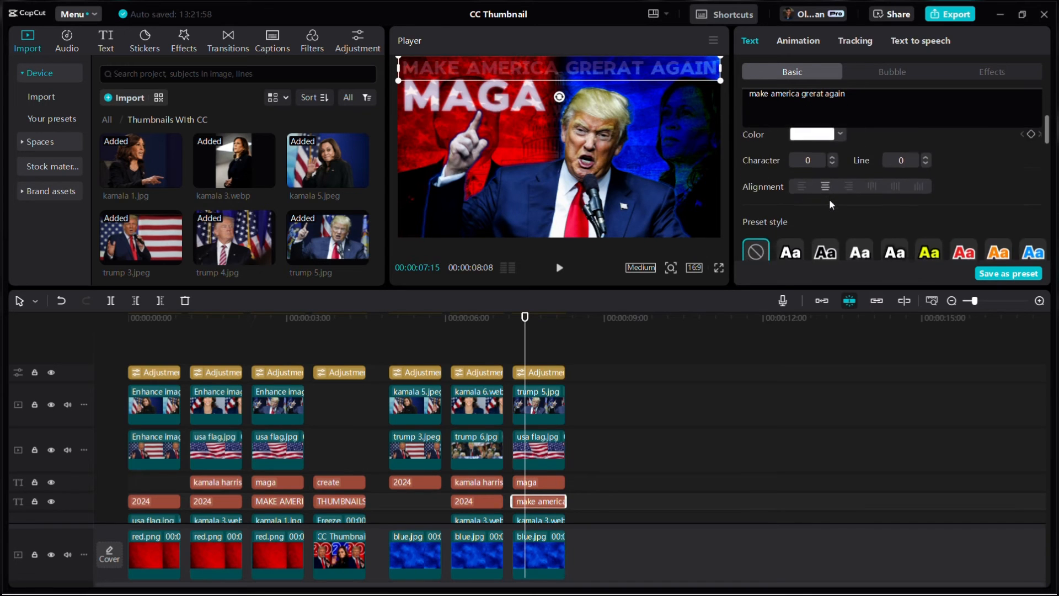
pyautogui.scroll(-5, 860, 188)
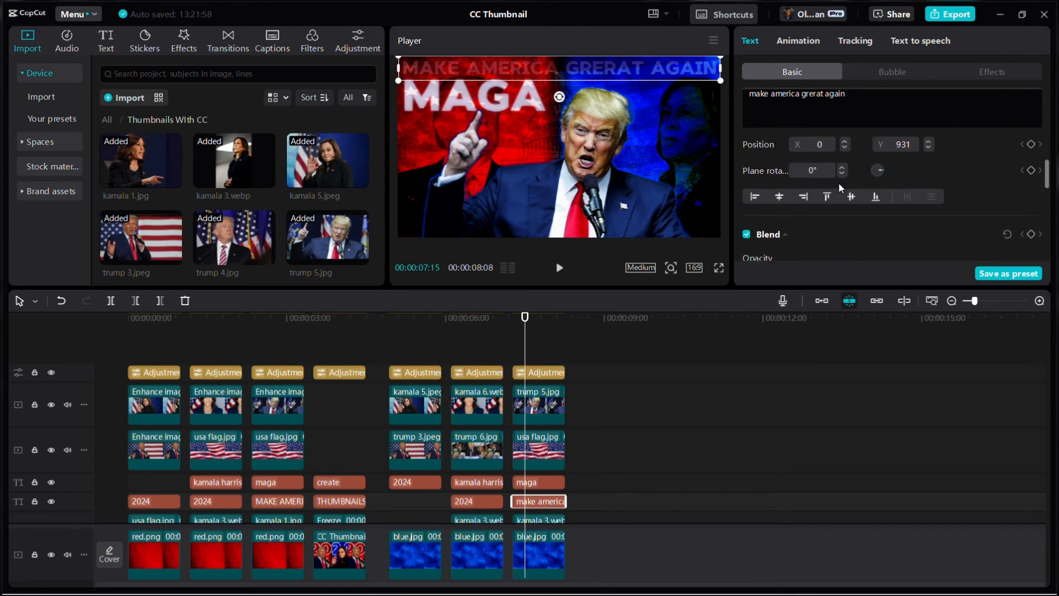
pyautogui.click(843, 209)
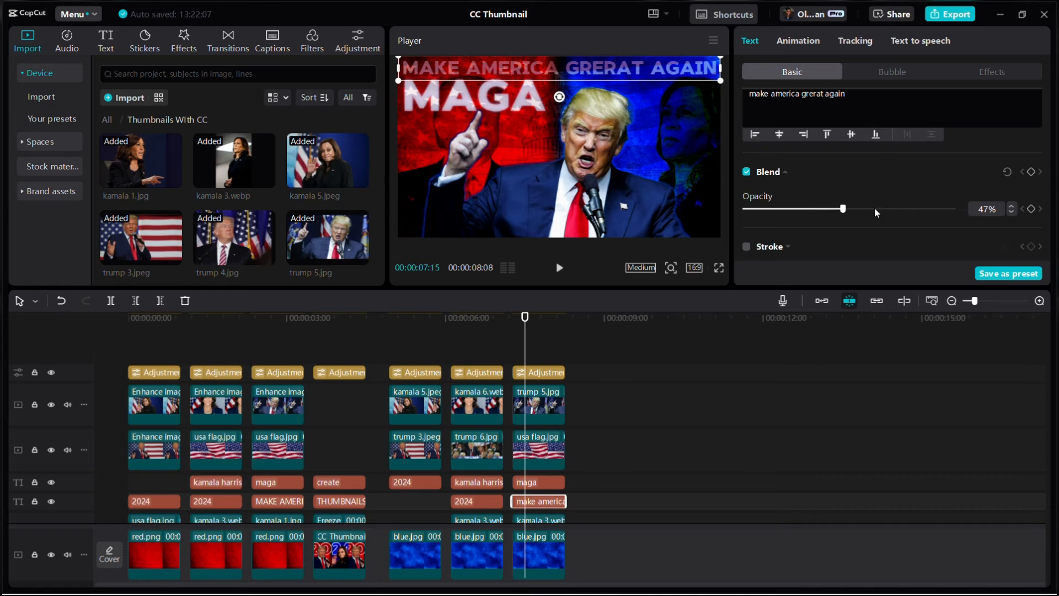
pyautogui.click(1011, 212)
pyautogui.click(1010, 212)
pyautogui.click(546, 348)
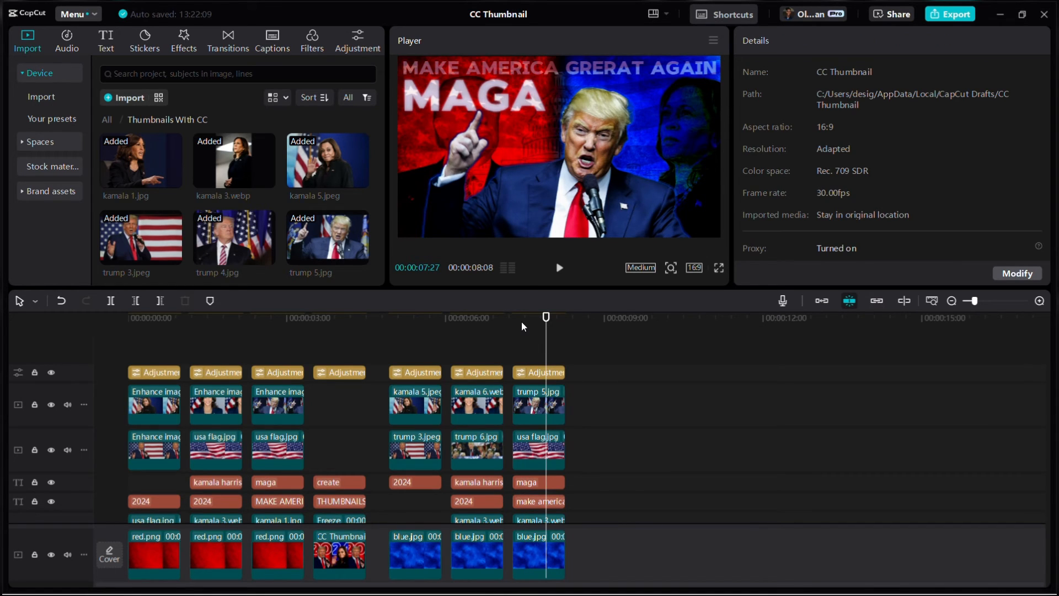
# Step: Preview the recreated 2024, Kamala Harris and MAGA thumbnails and compare the Kamala Harris one with its original
pyautogui.click(415, 332)
pyautogui.click(490, 335)
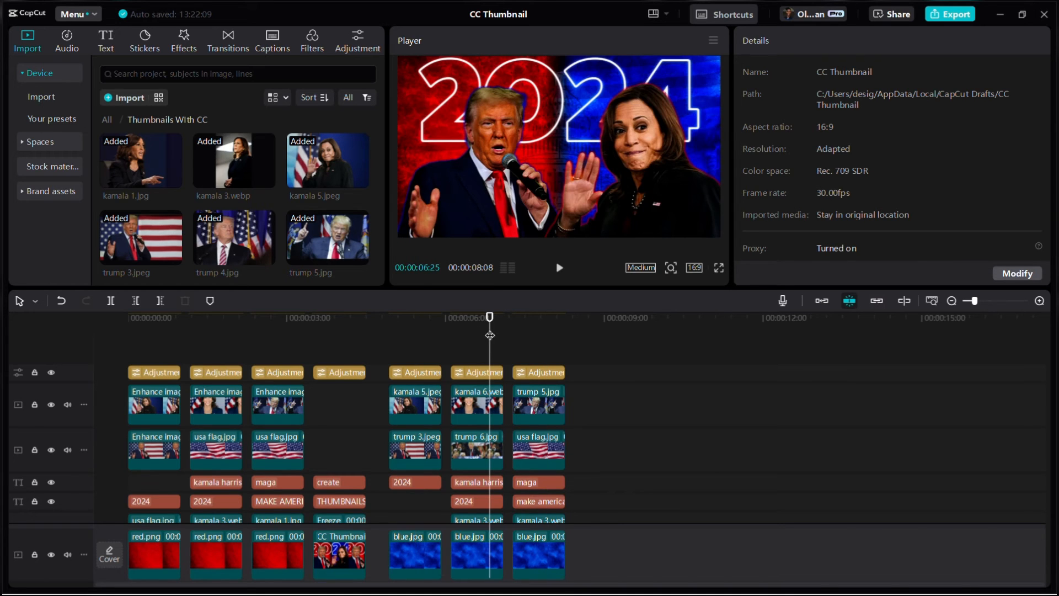
pyautogui.click(534, 333)
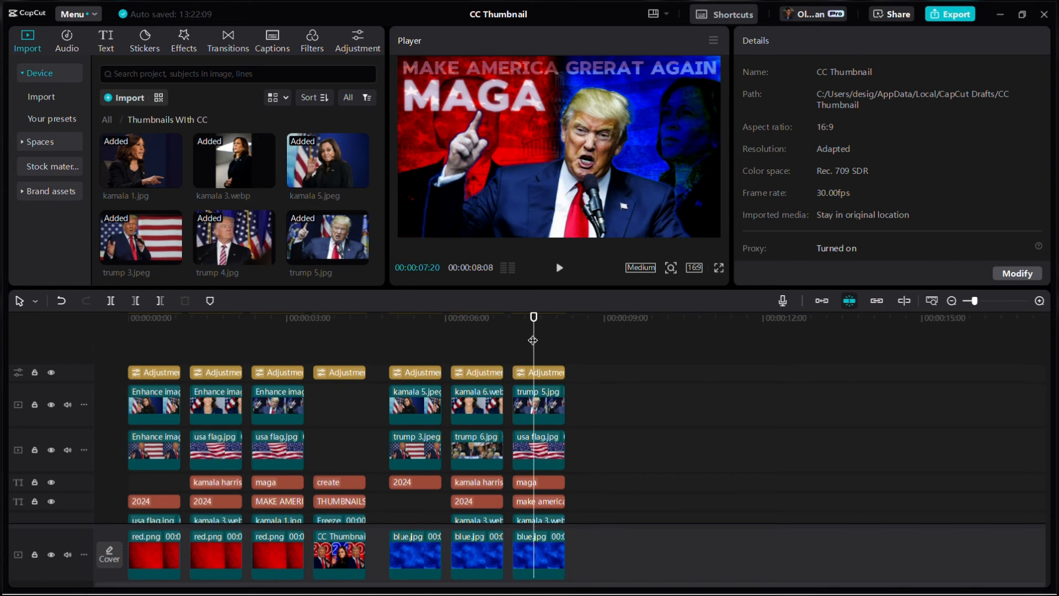
pyautogui.click(214, 342)
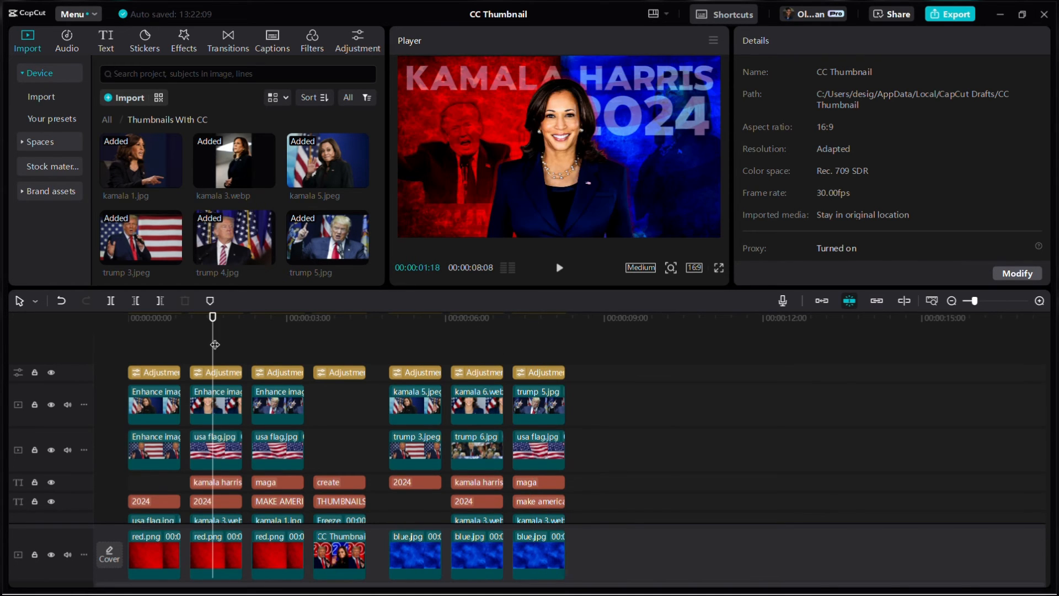
pyautogui.click(415, 334)
pyautogui.click(480, 344)
pyautogui.scroll(-1, 497, 359)
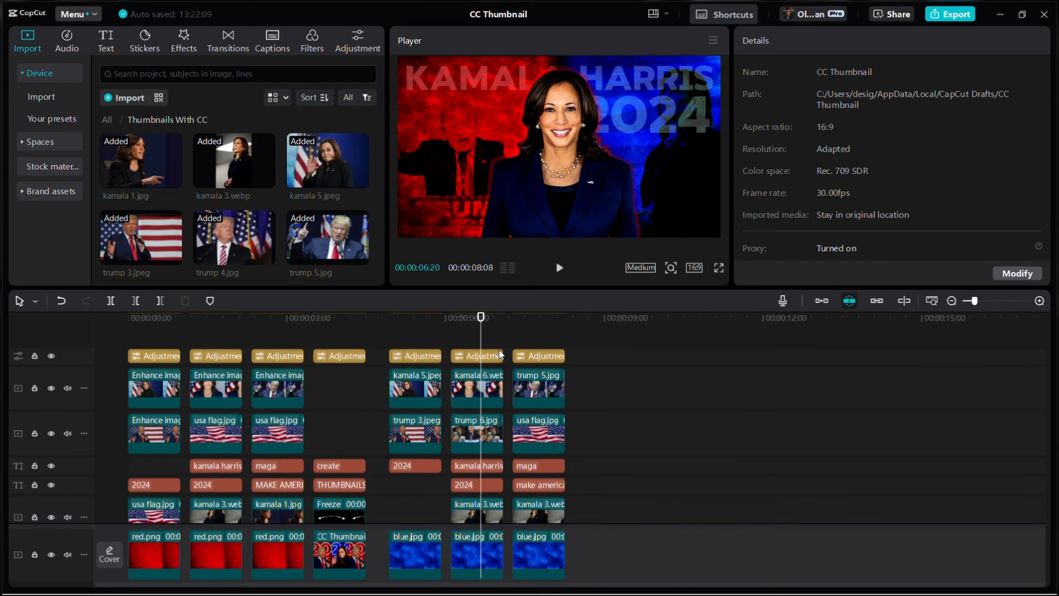
# Step: Raise the blend opacity of the new Kamala thumbnail's "kamala harris" text to 45%
pyautogui.click(470, 453)
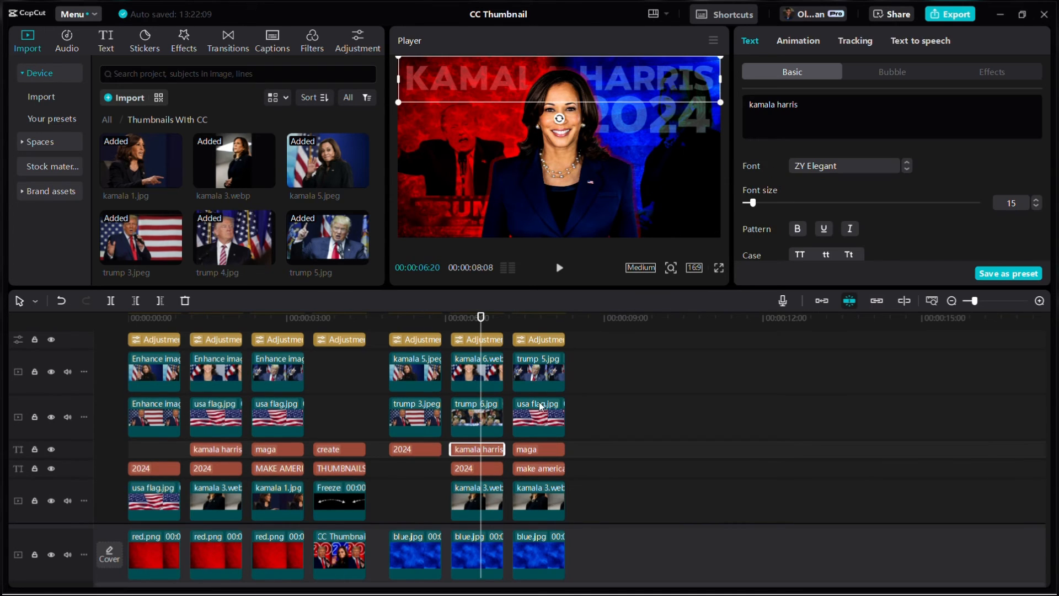
pyautogui.scroll(-5, 840, 134)
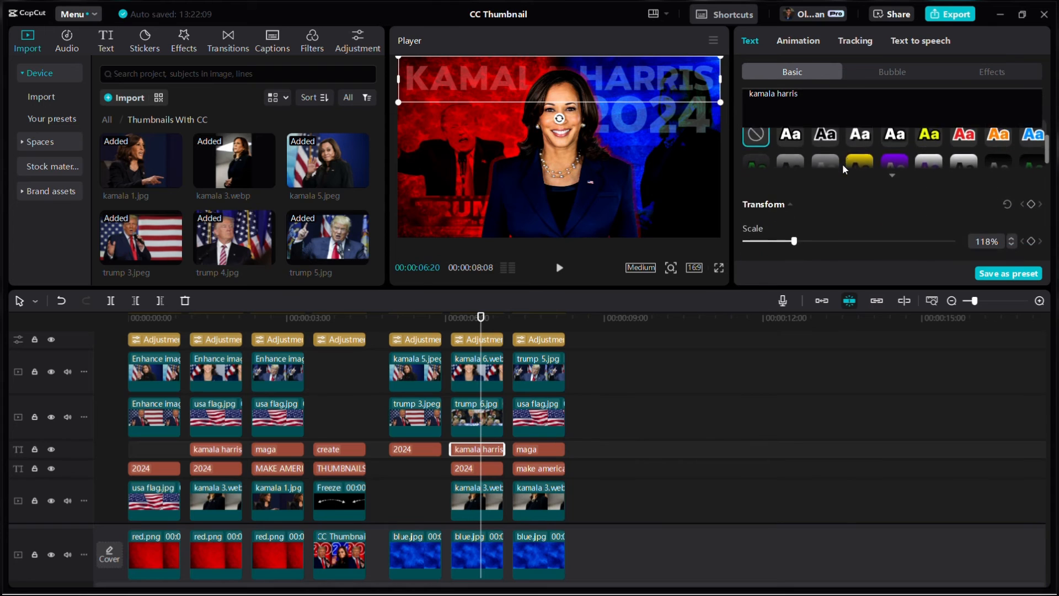
pyautogui.scroll(-5, 844, 171)
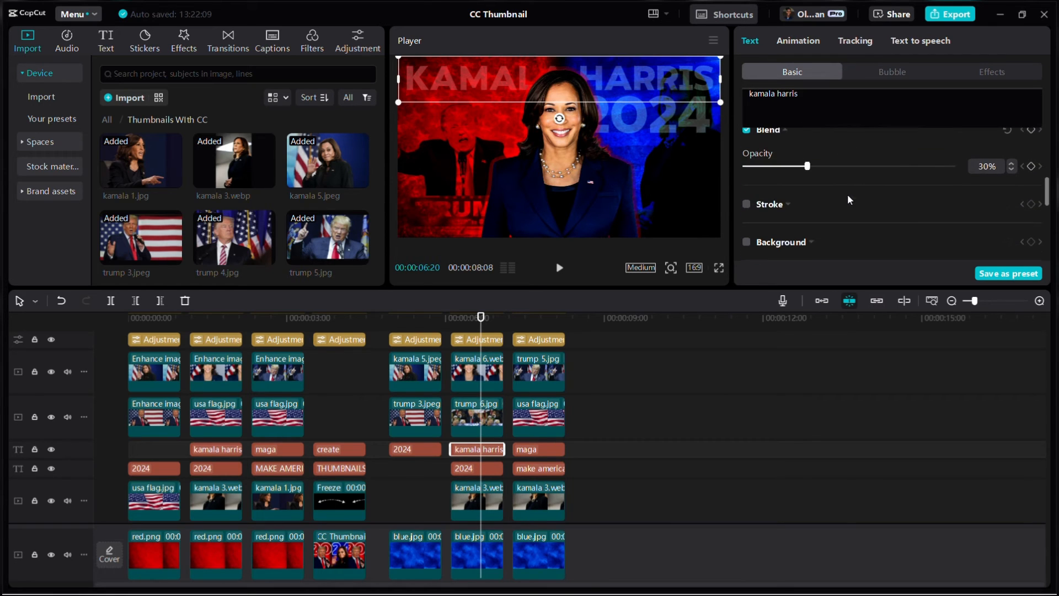
pyautogui.click(847, 167)
pyautogui.click(1008, 170)
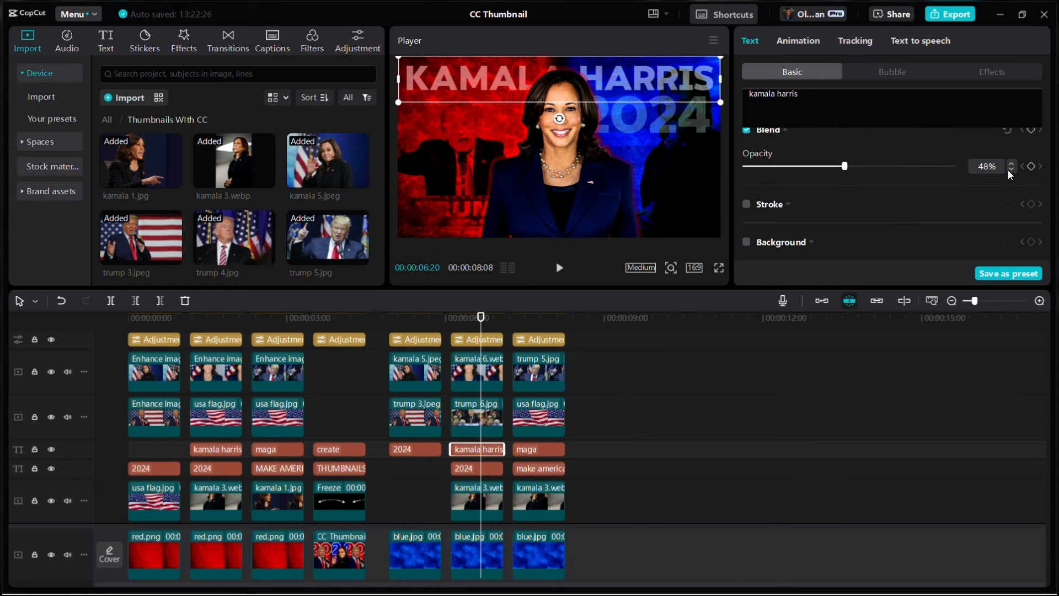
pyautogui.click(1008, 170)
pyautogui.click(1008, 170)
pyautogui.click(1008, 170)
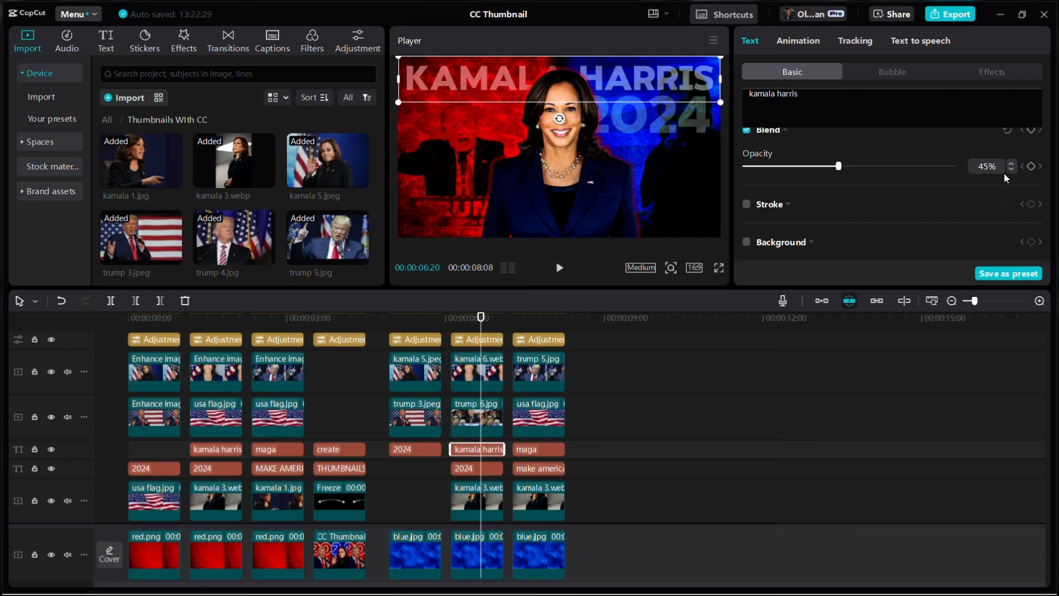
# Step: Set the blend opacity of the new Kamala thumbnail's "2024" text to 45%
pyautogui.click(486, 469)
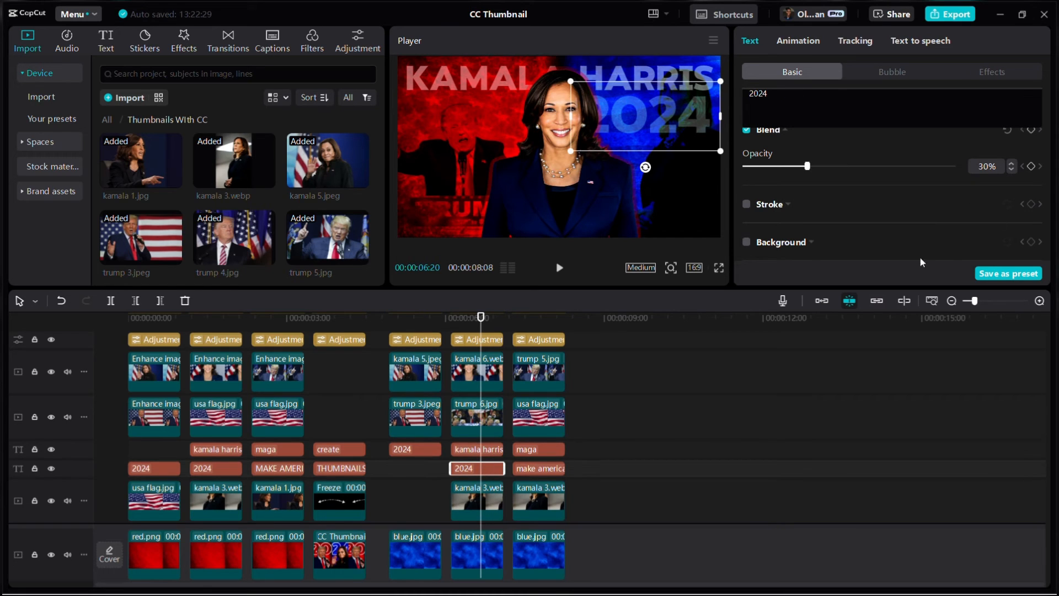
pyautogui.doubleClick(982, 167)
pyautogui.write('45')
pyautogui.press('Return')
# Step: Review the combined CREATE THUMBNAILS design and the recreated 2024 thumbnail, and look through the project media for the exported stills
pyautogui.click(547, 323)
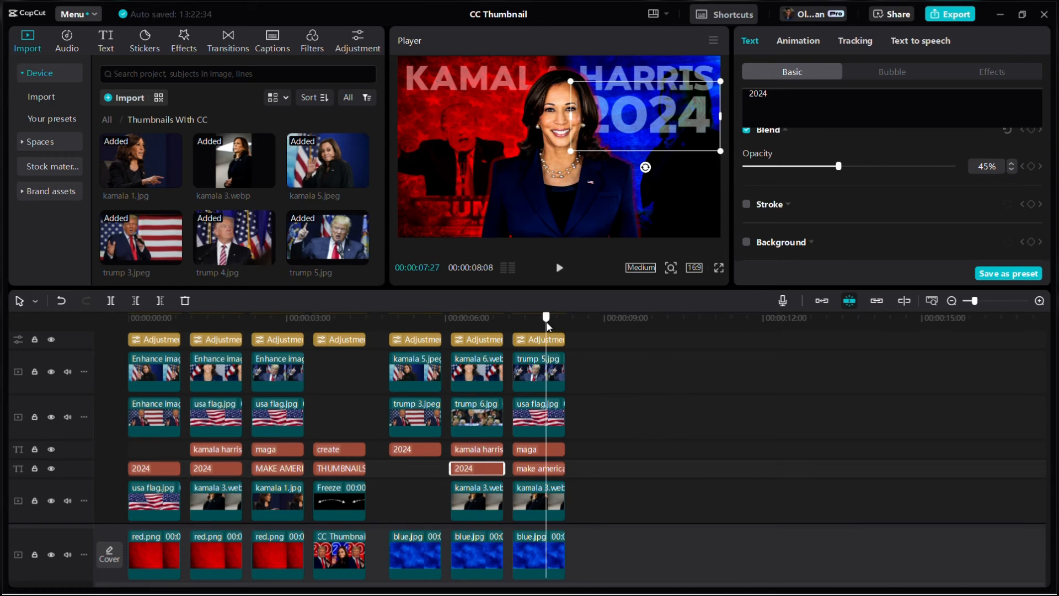
pyautogui.click(342, 325)
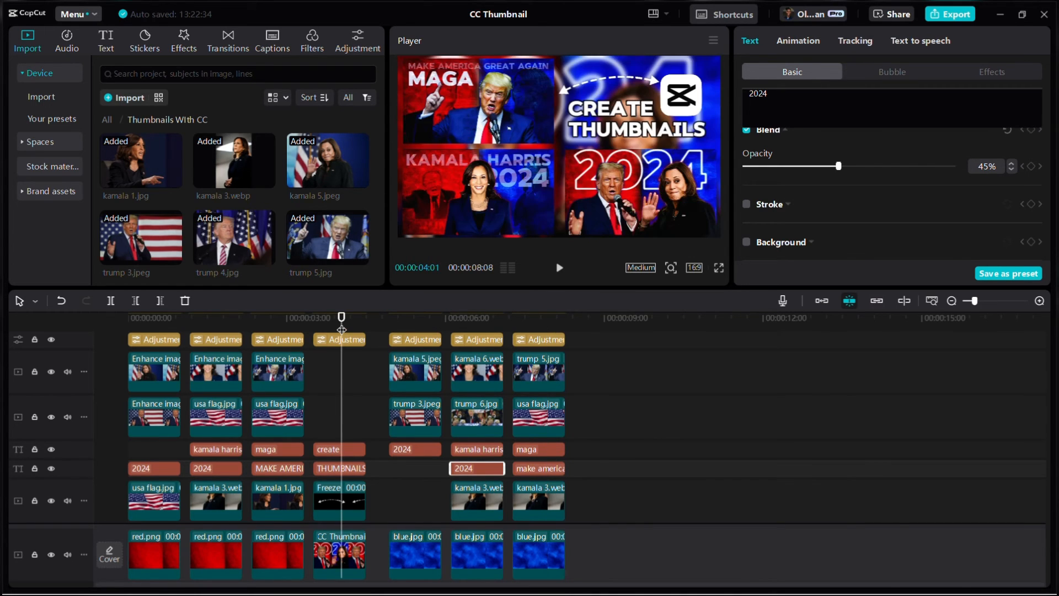
pyautogui.click(422, 320)
pyautogui.scroll(-5, 244, 204)
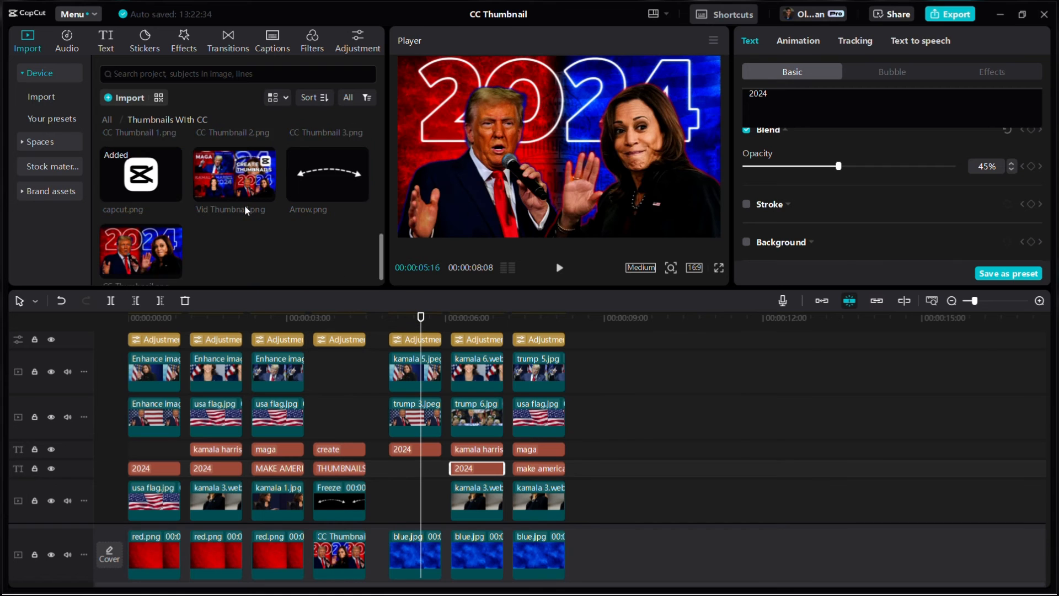
# Step: Export the recreated Kamala Harris thumbnail as a 720P PNG still frame named kamala and import it into the project
pyautogui.click(479, 319)
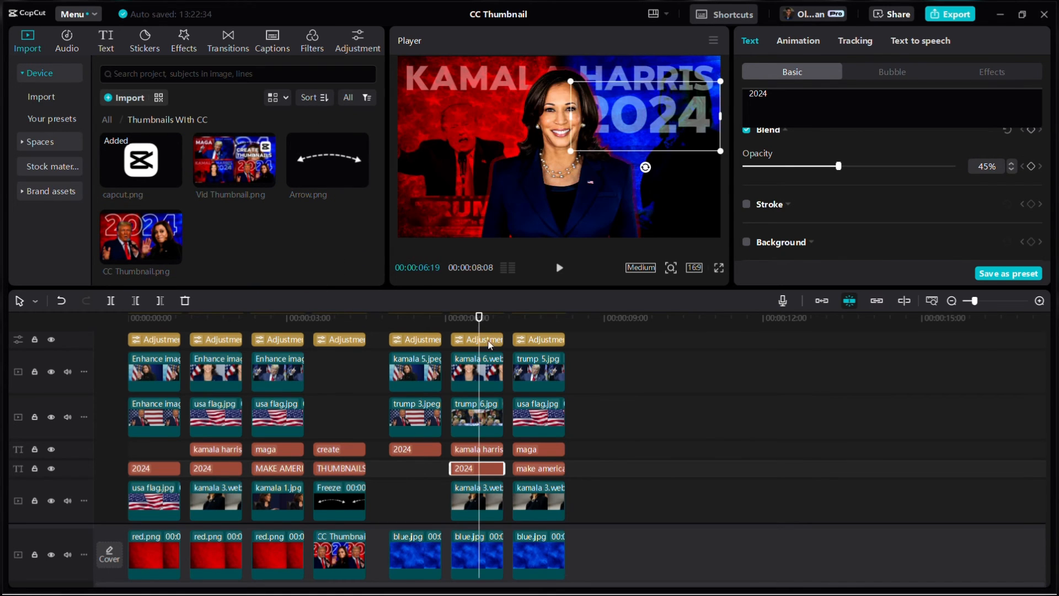
pyautogui.click(736, 474)
pyautogui.click(495, 326)
pyautogui.click(486, 323)
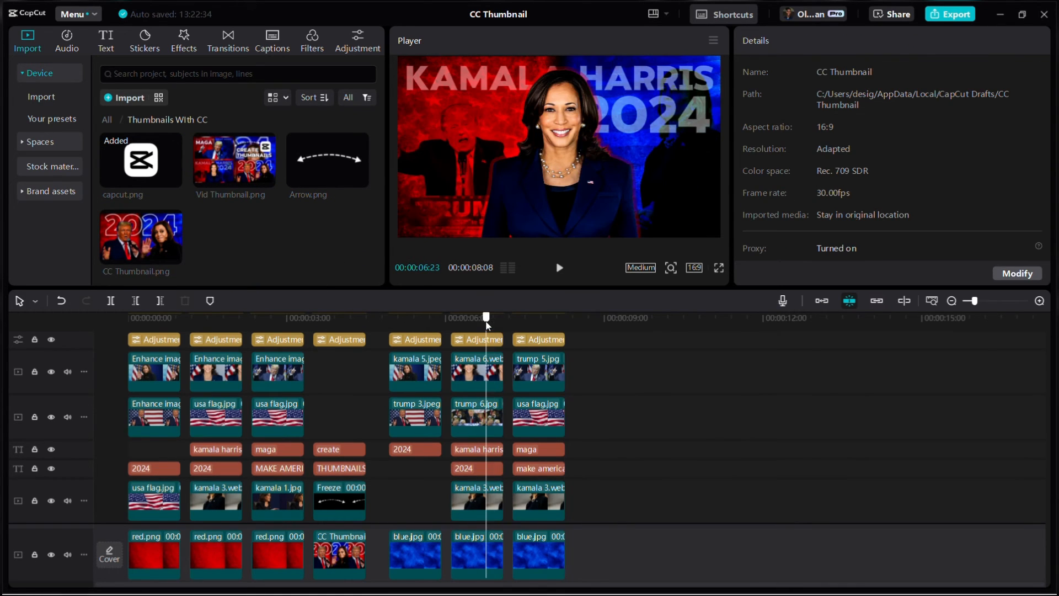
pyautogui.scroll(-3, 479, 336)
pyautogui.click(478, 338)
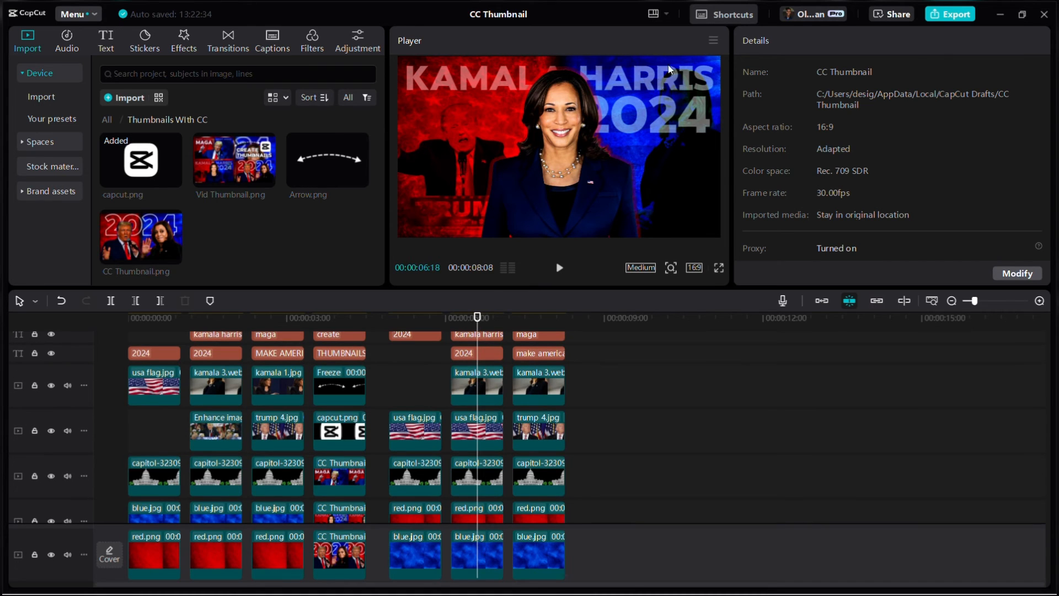
pyautogui.click(713, 41)
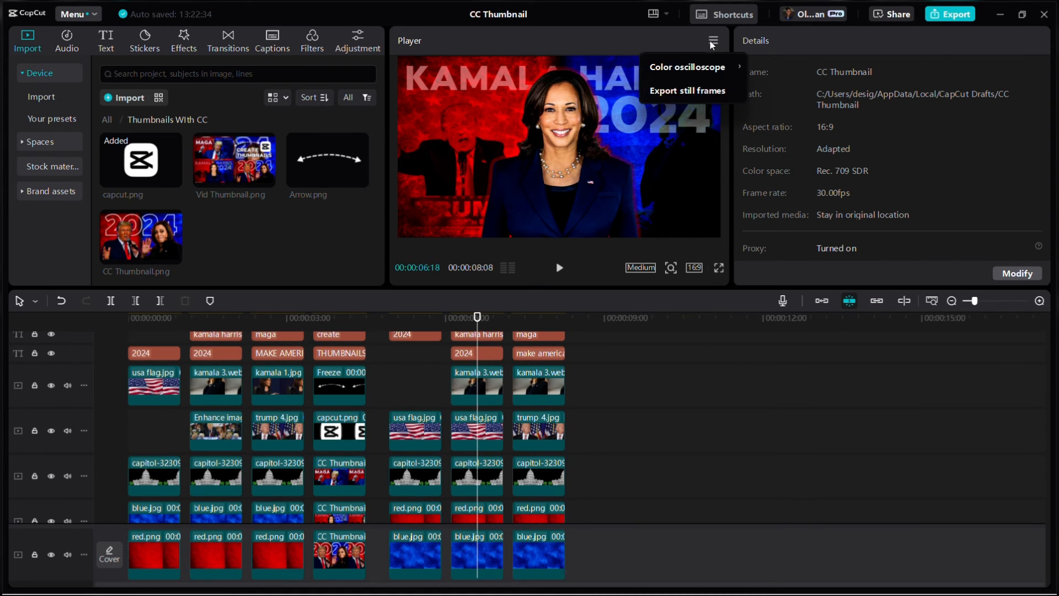
pyautogui.click(715, 91)
pyautogui.click(697, 238)
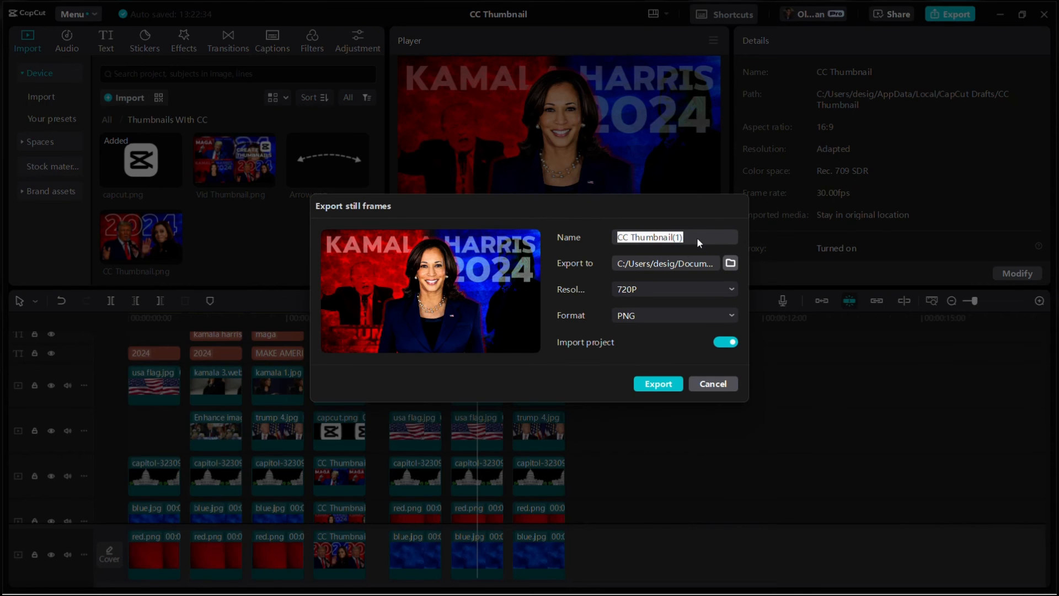
pyautogui.write('kama')
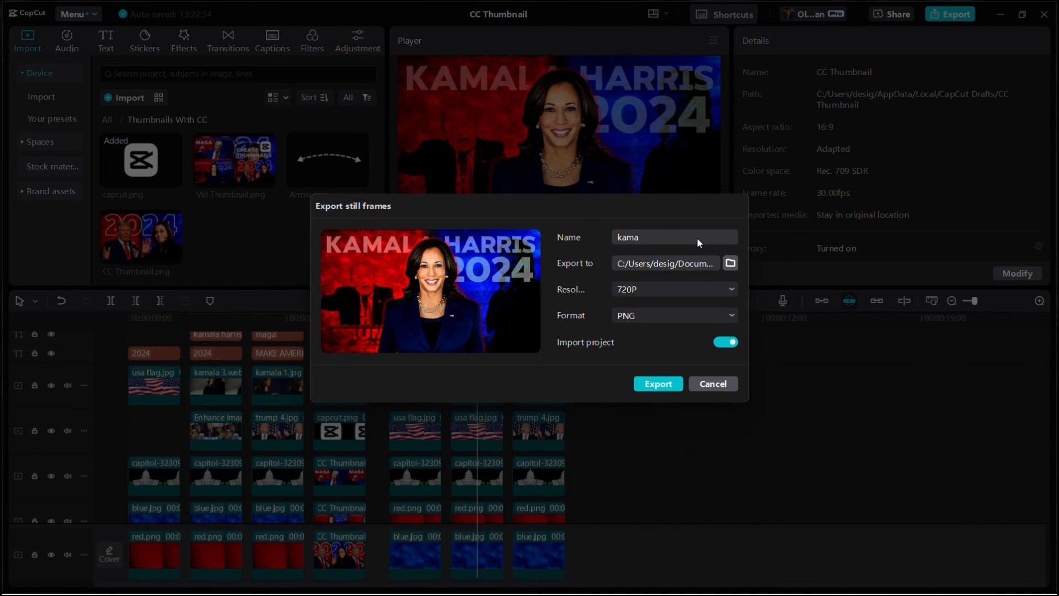
pyautogui.write('la')
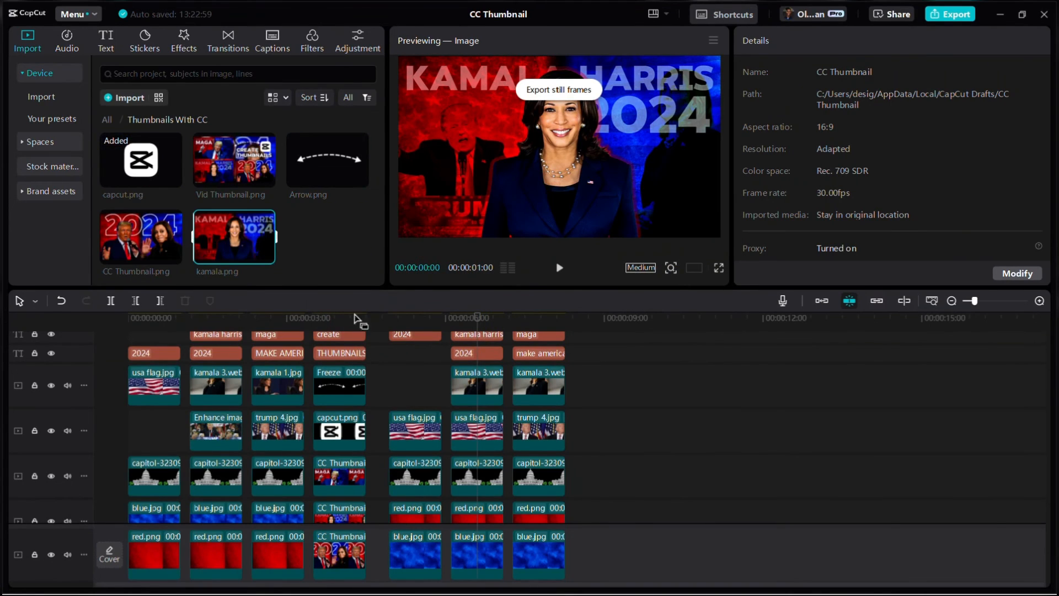
# Step: Export the recreated MAGA thumbnail as a 720P PNG still frame named trump, with import into the project enabled
pyautogui.click(548, 321)
pyautogui.click(541, 318)
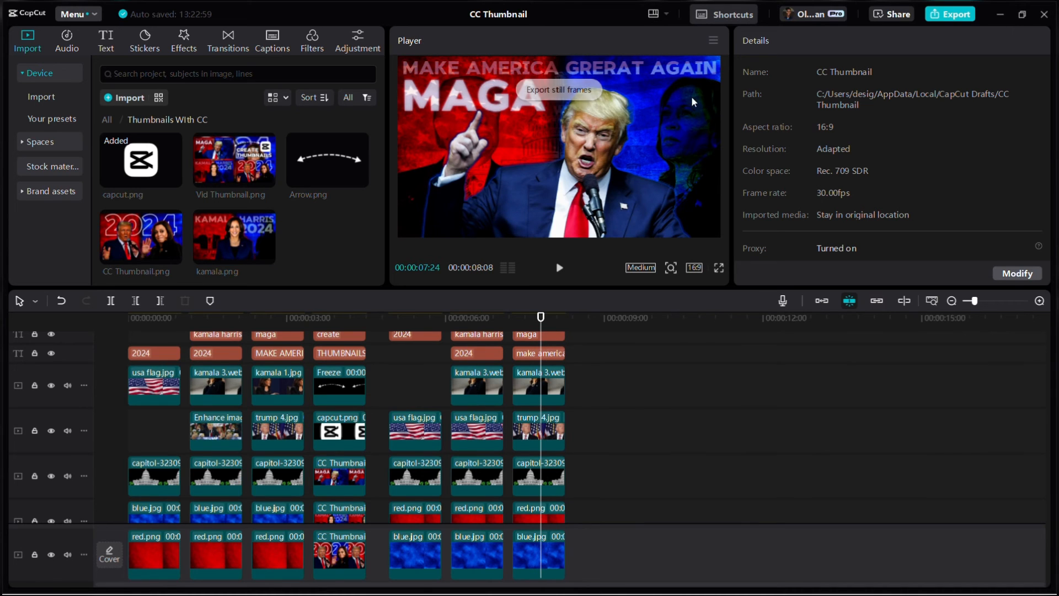
pyautogui.click(713, 40)
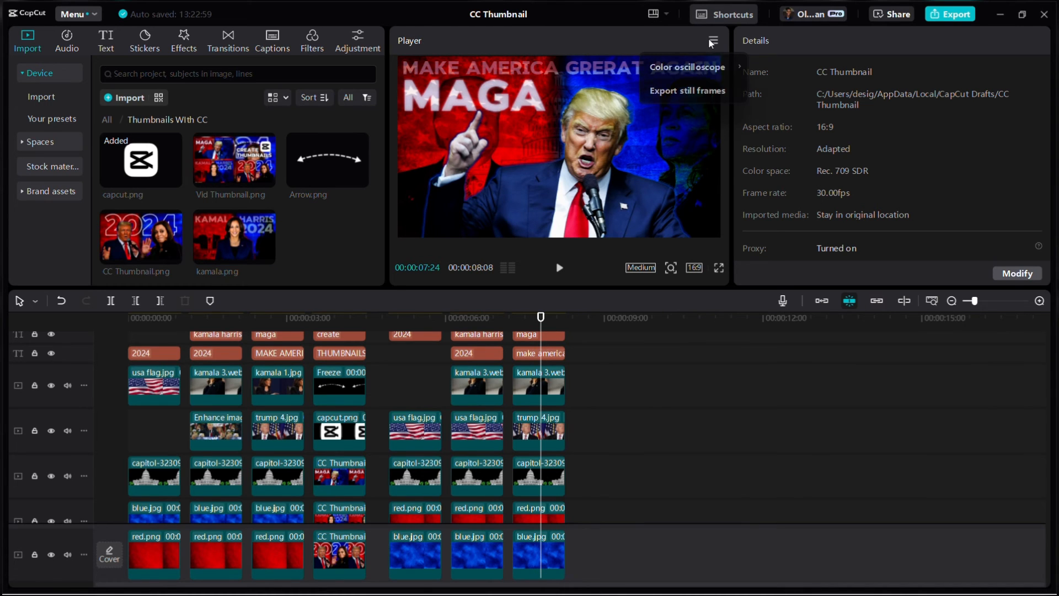
pyautogui.click(709, 90)
pyautogui.hotkey('ctrl', 'a')
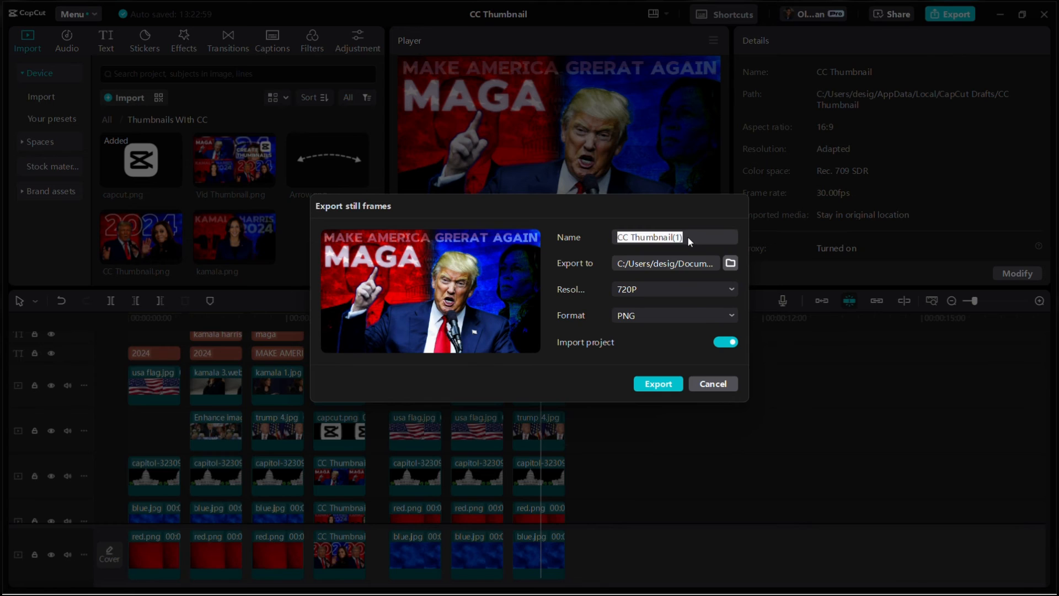
pyautogui.write('r')
pyautogui.press('BackSpace')
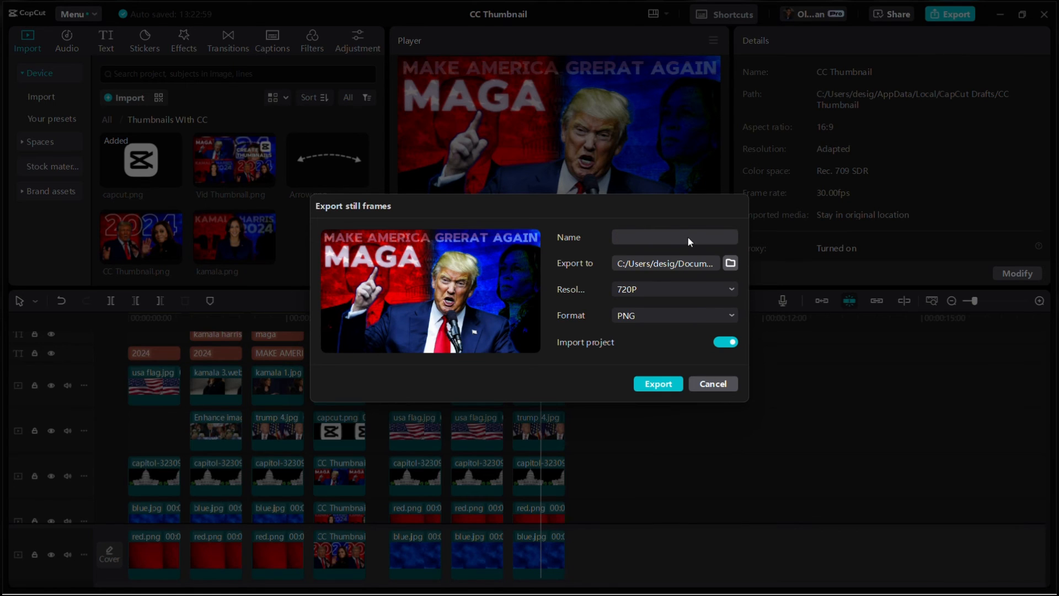
pyautogui.write('trump')
pyautogui.click(643, 382)
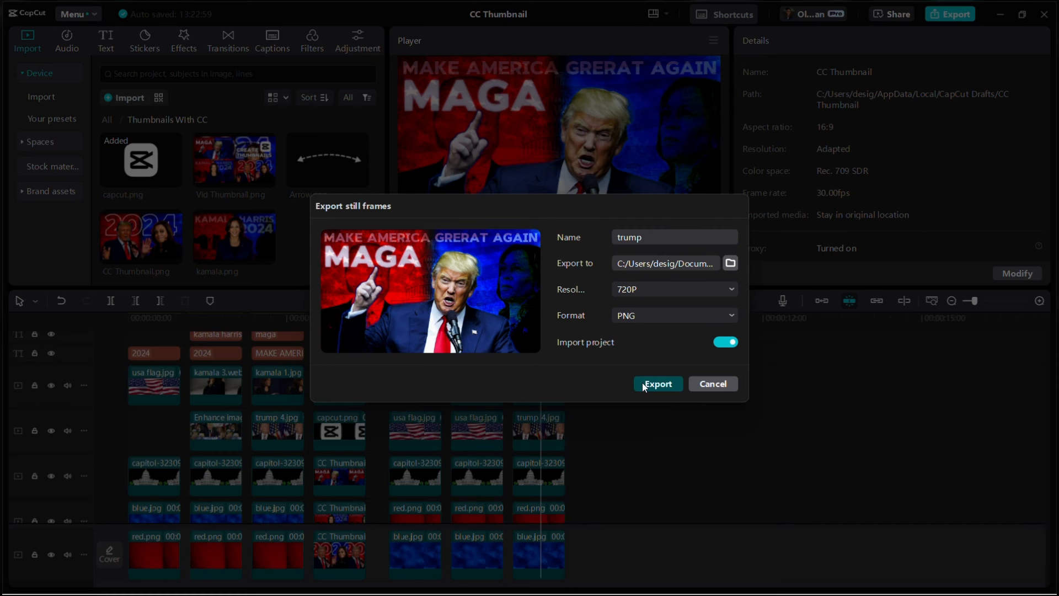